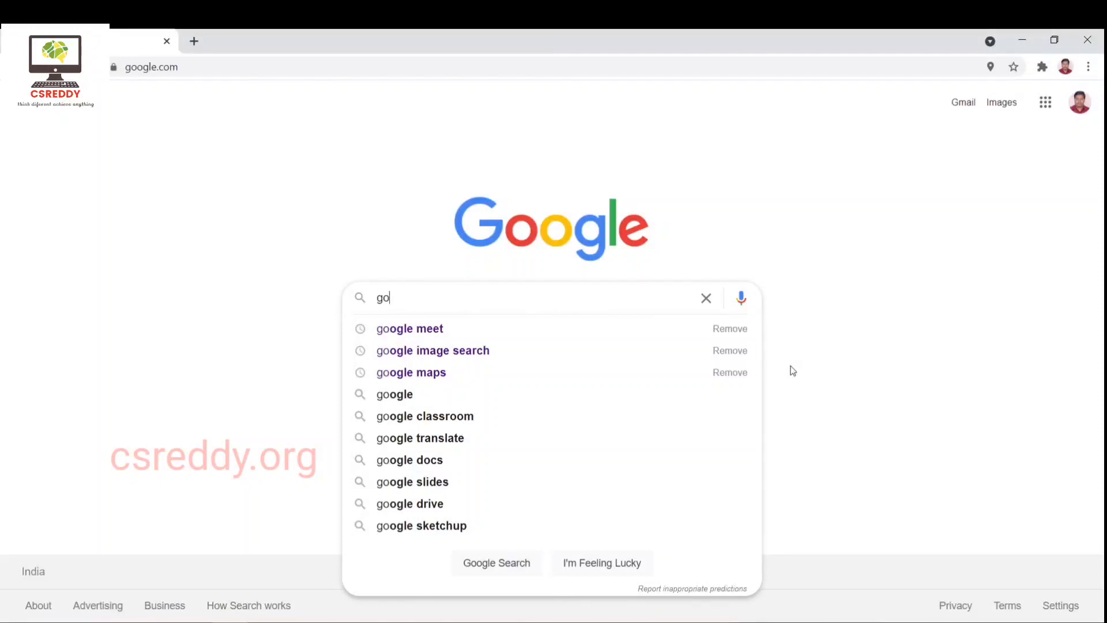
Step: Search Google for "google classroom"
{"action": "type", "text": "1"}
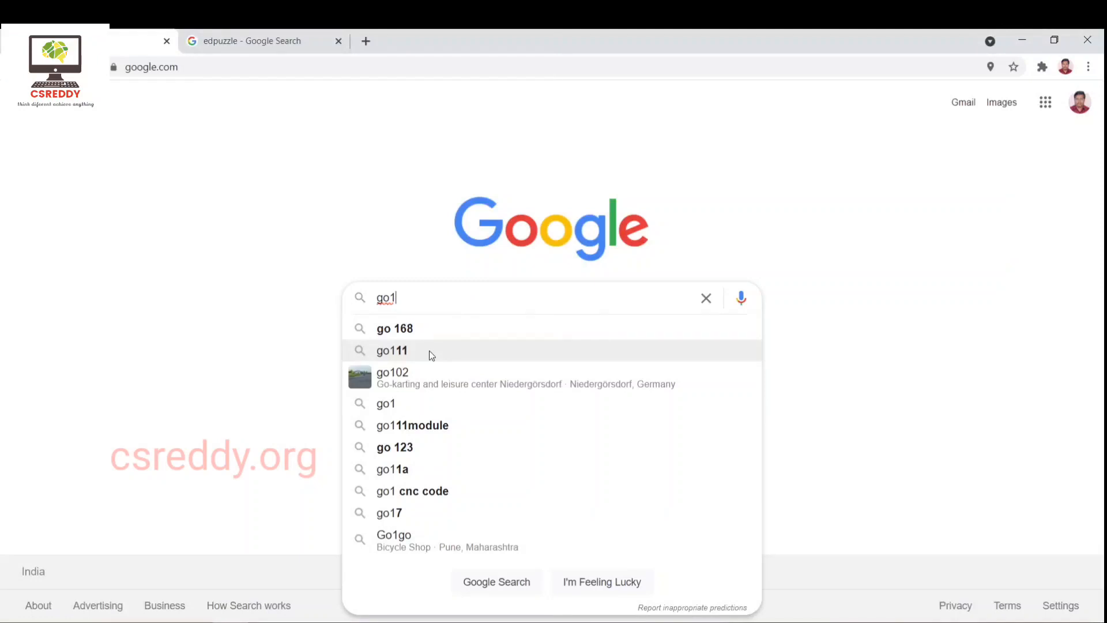
{"action": "key", "text": "BackSpace"}
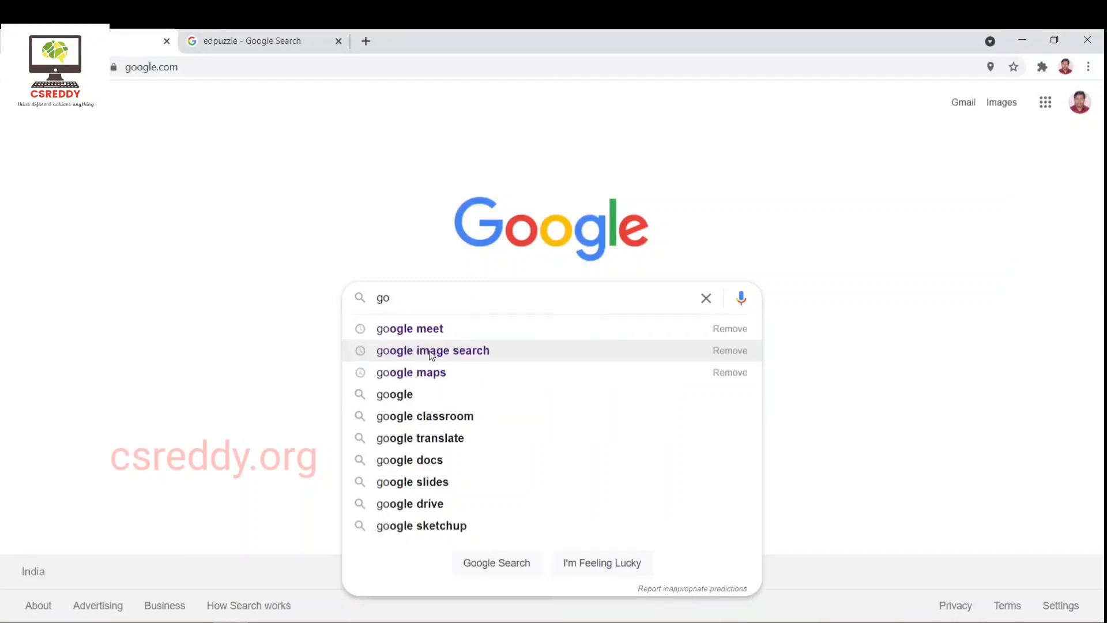
{"action": "type", "text": "oogl"}
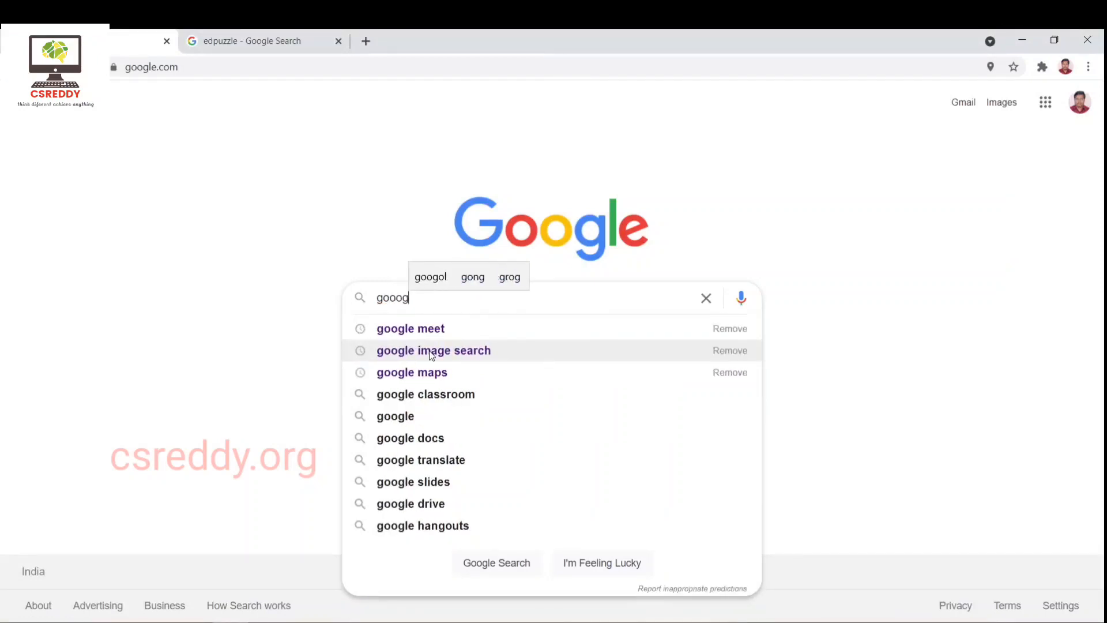
{"action": "key", "text": "BackSpace"}
{"action": "key", "text": "BackSpace"}
{"action": "key", "text": "BackSpace"}
{"action": "key", "text": "BackSpace"}
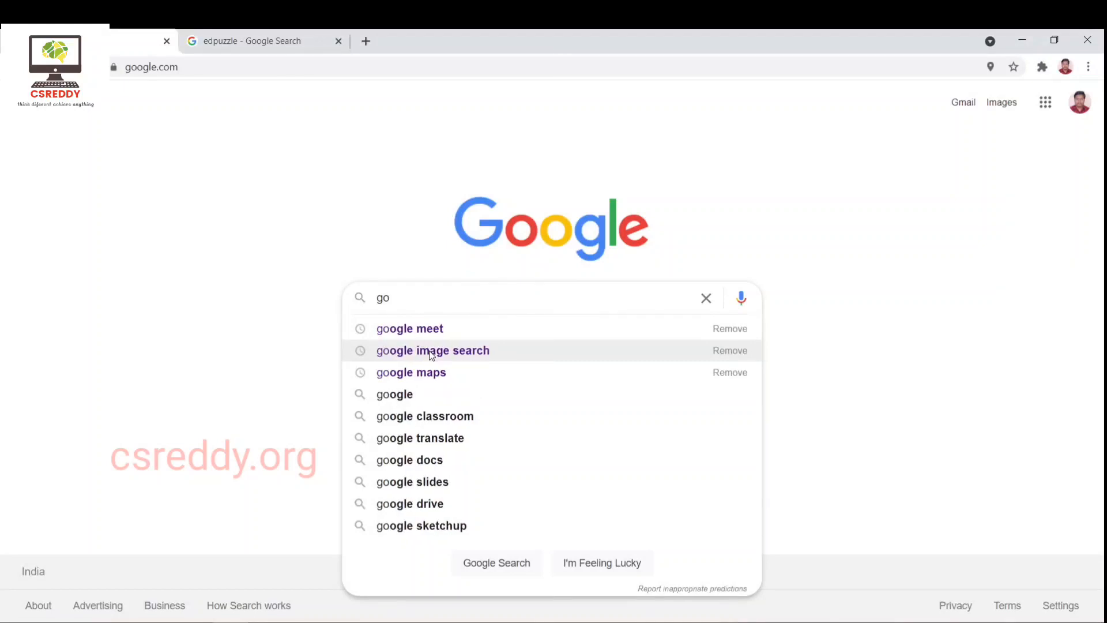
{"action": "type", "text": "ogle"}
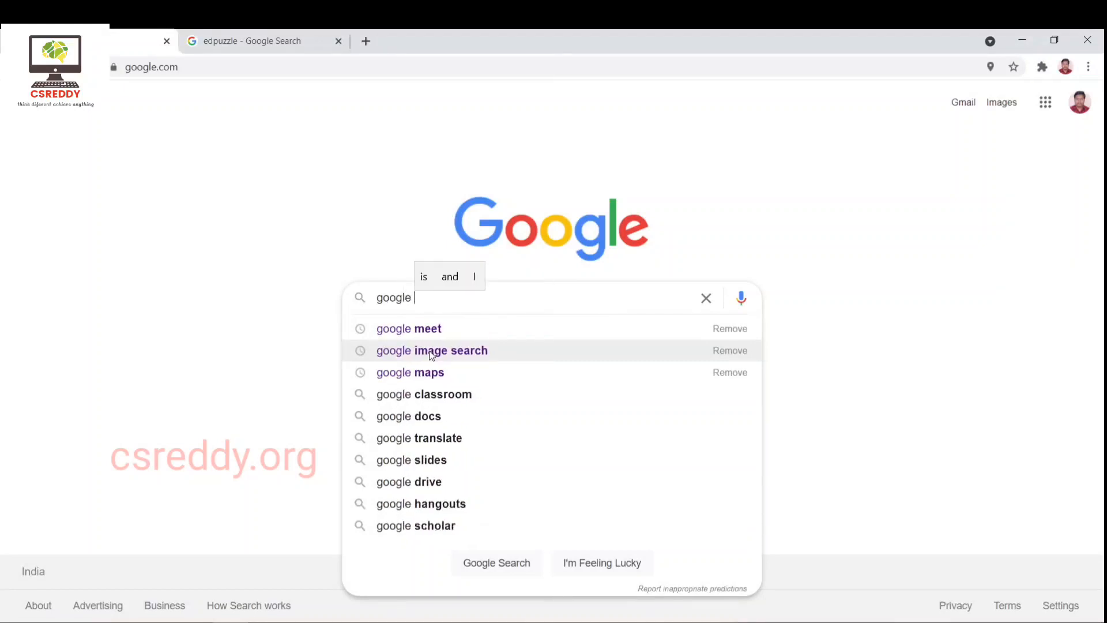
{"action": "left_click", "coordinate": [260, 40]}
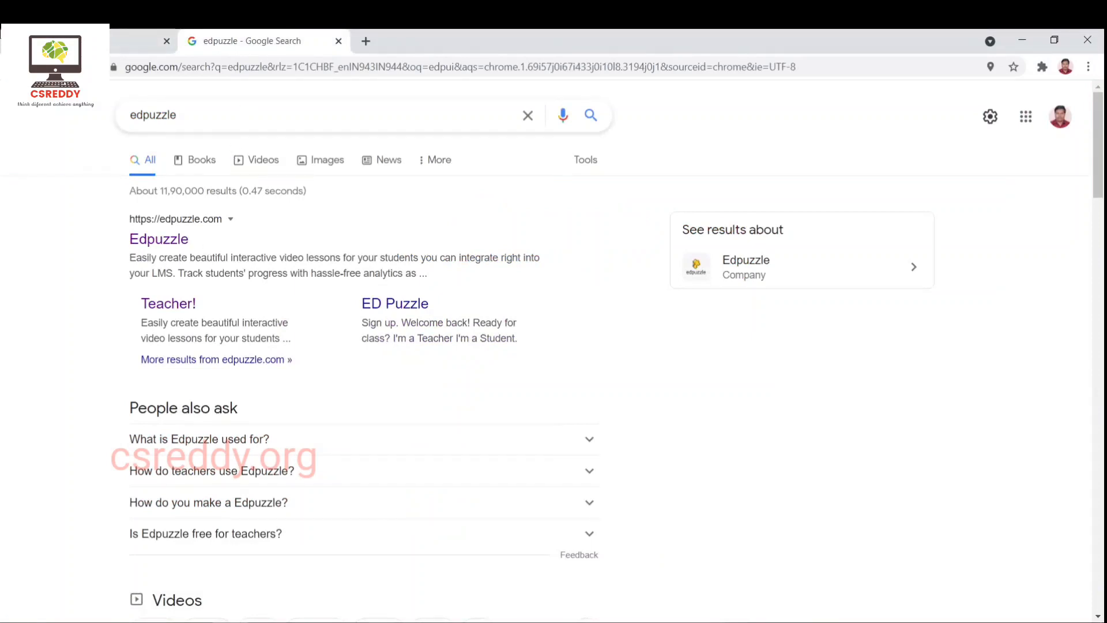
{"action": "left_click", "coordinate": [141, 40]}
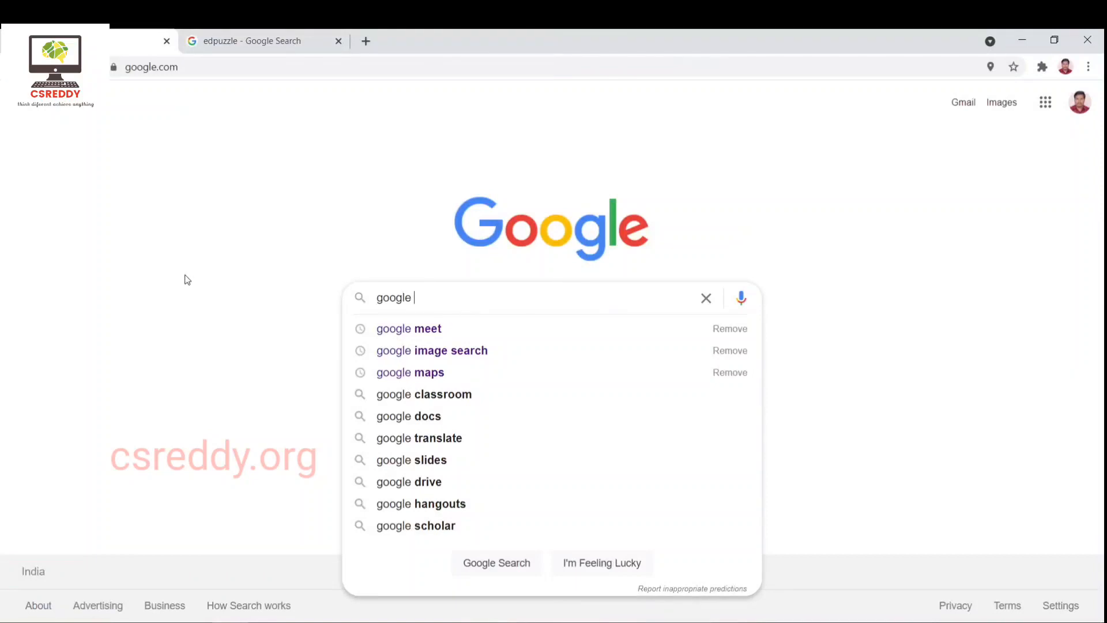
{"action": "type", "text": "claar"}
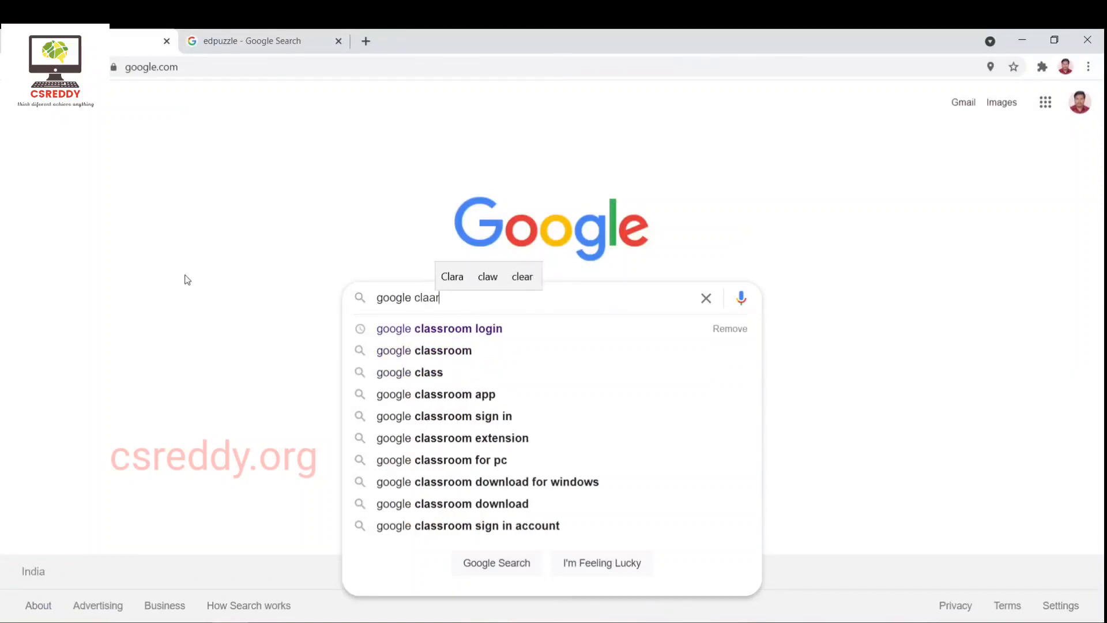
{"action": "type", "text": "o"}
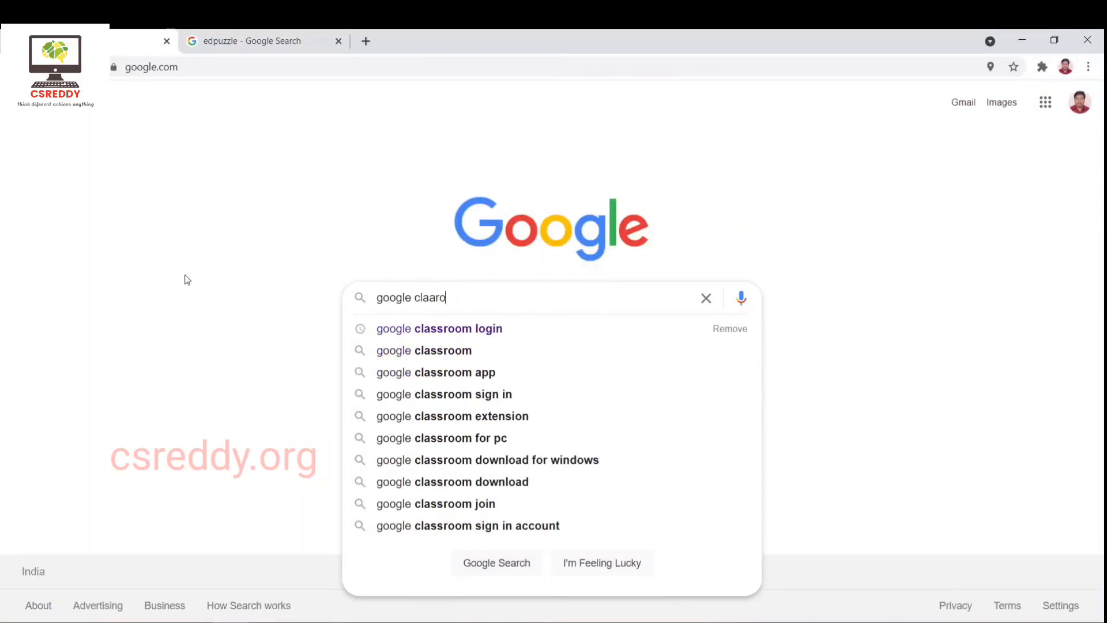
{"action": "key", "text": "BackSpace"}
{"action": "key", "text": "BackSpace"}
{"action": "key", "text": "BackSpace"}
{"action": "type", "text": "ssr"}
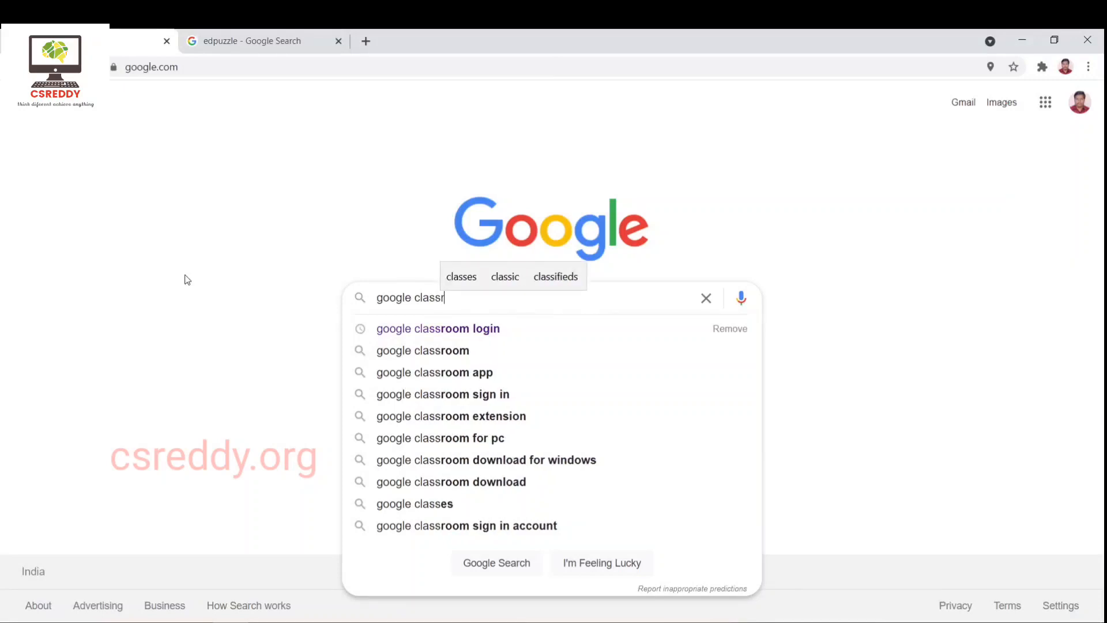
{"action": "type", "text": "oom"}
{"action": "key", "text": "Escape"}
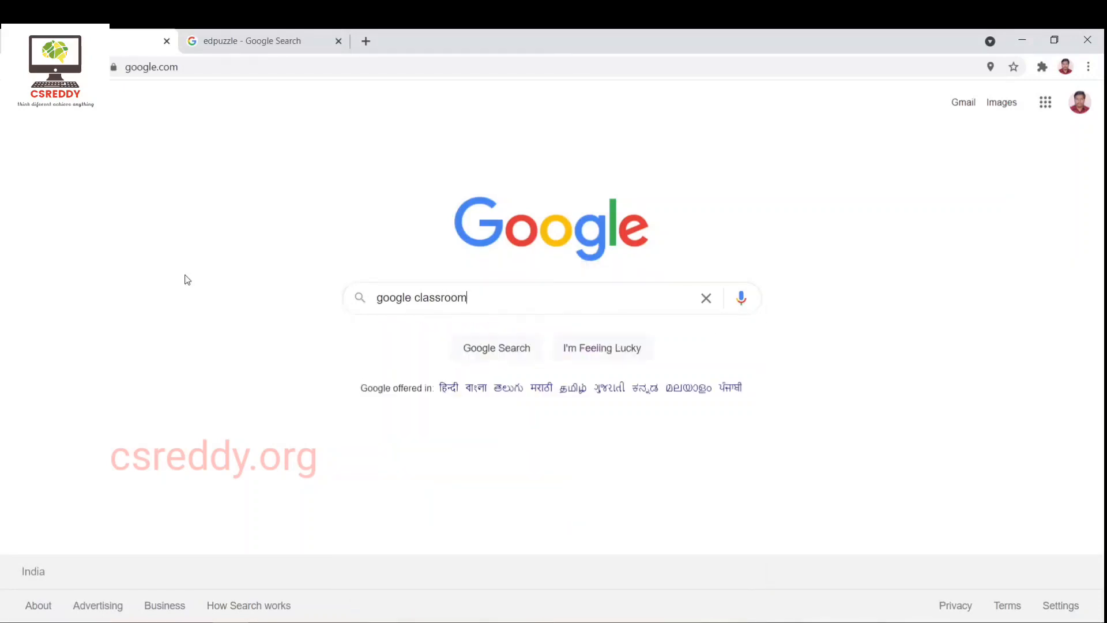
{"action": "key", "text": "Return"}
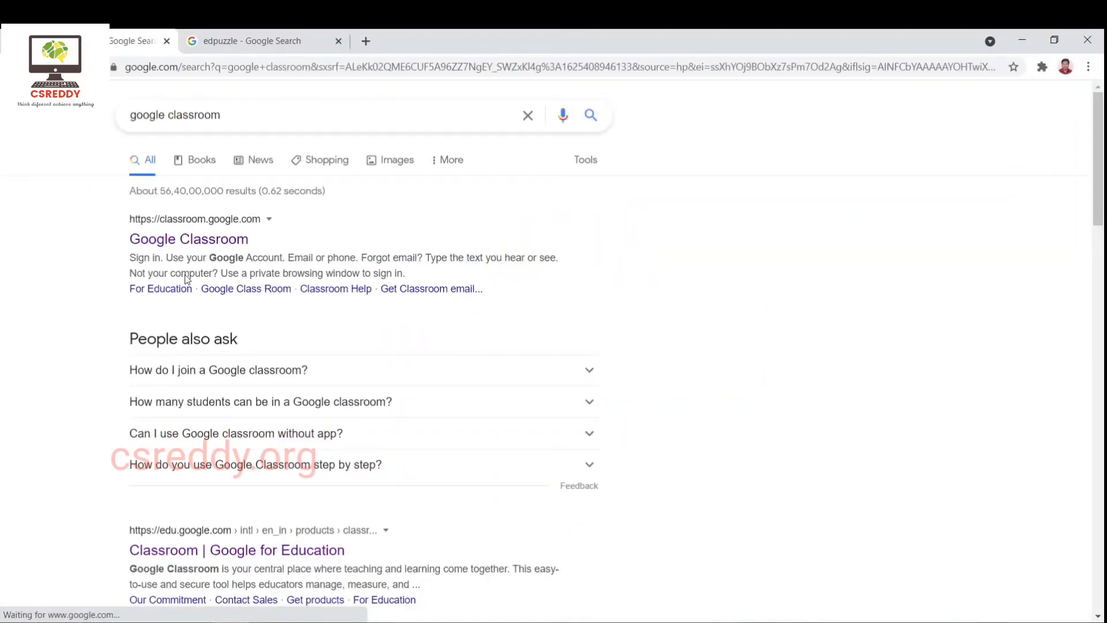
Step: Open the Google Classroom site at classroom.google.com from the search results
{"action": "left_click", "coordinate": [184, 240]}
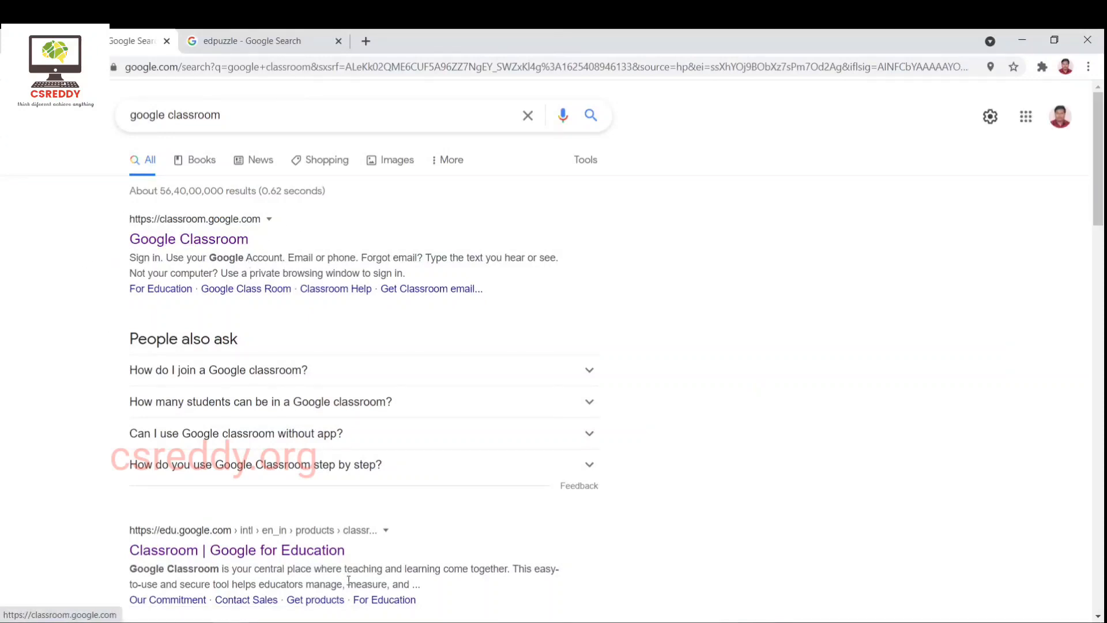
{"action": "scroll", "coordinate": [479, 493], "scroll_direction": "down", "scroll_amount": 1}
{"action": "scroll", "coordinate": [343, 319], "scroll_direction": "up", "scroll_amount": 1}
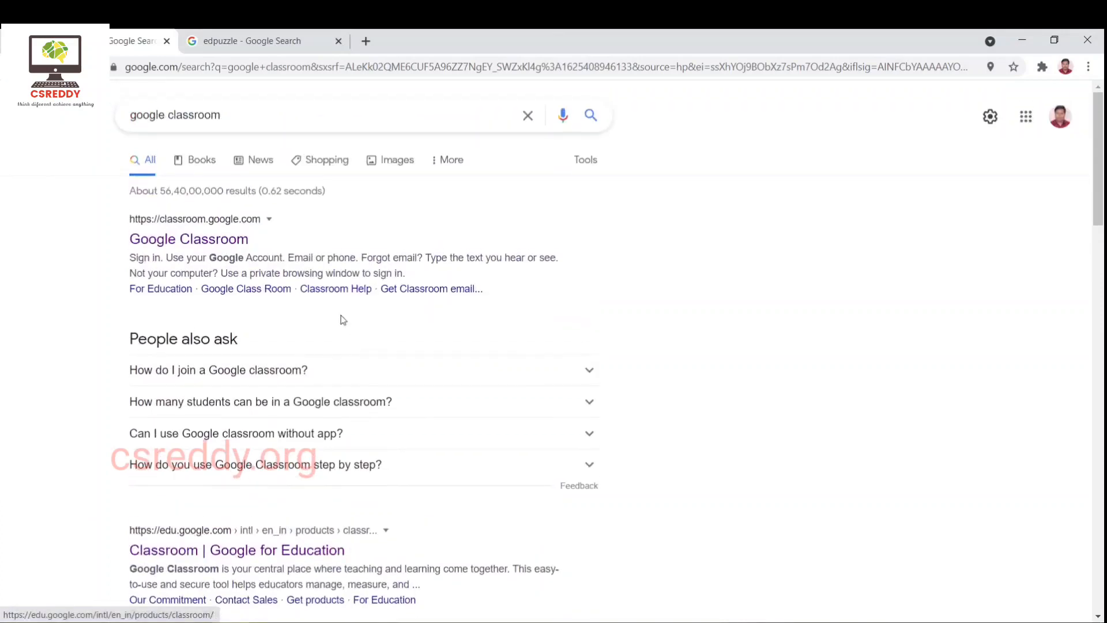
{"action": "left_click", "coordinate": [180, 242]}
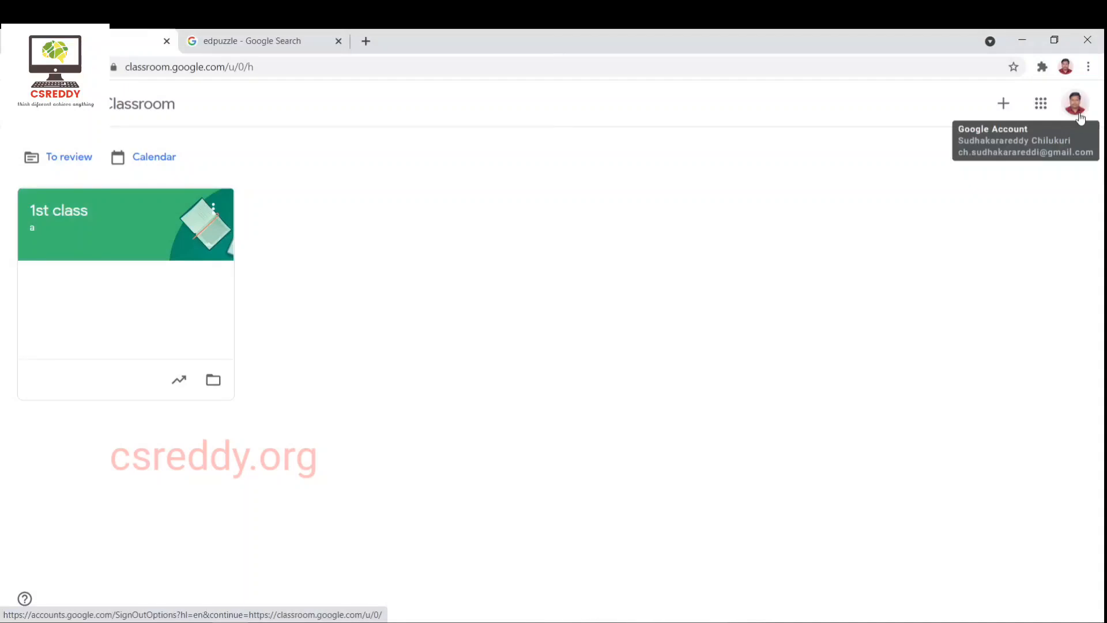
Step: Switch Google Classroom to the csreddy org account
{"action": "left_click", "coordinate": [1076, 104]}
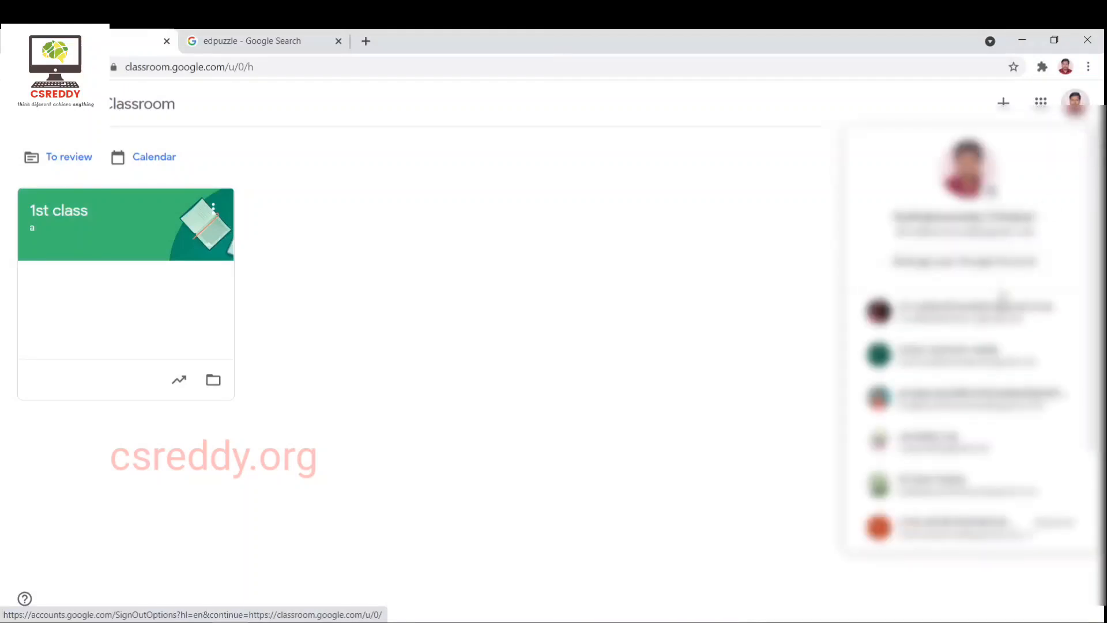
{"action": "scroll", "coordinate": [976, 431], "scroll_direction": "down", "scroll_amount": 2}
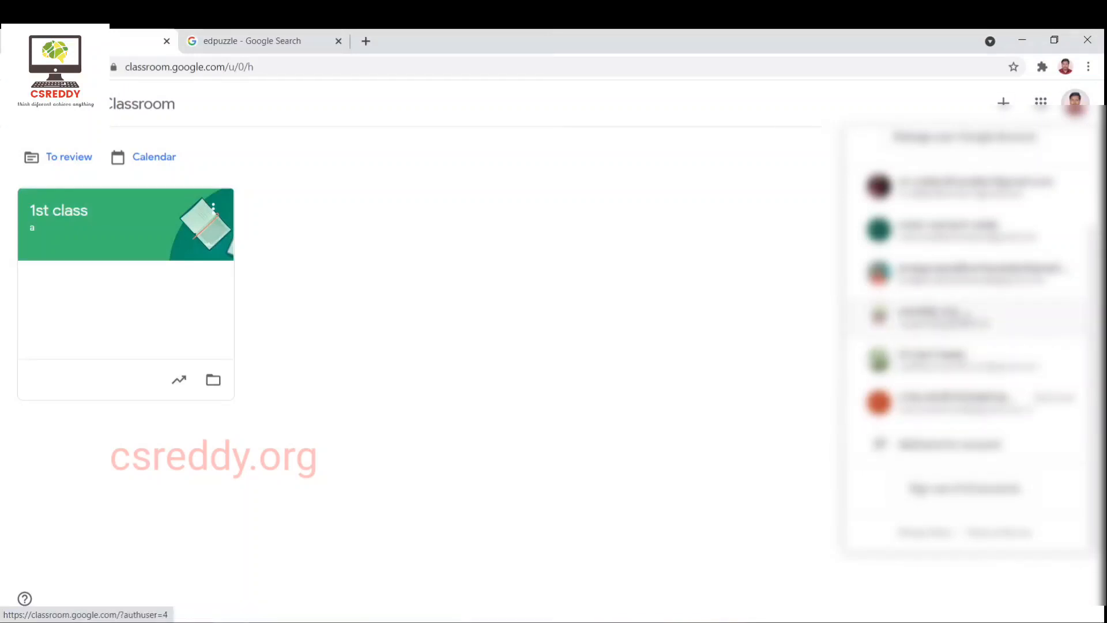
{"action": "left_click", "coordinate": [941, 323]}
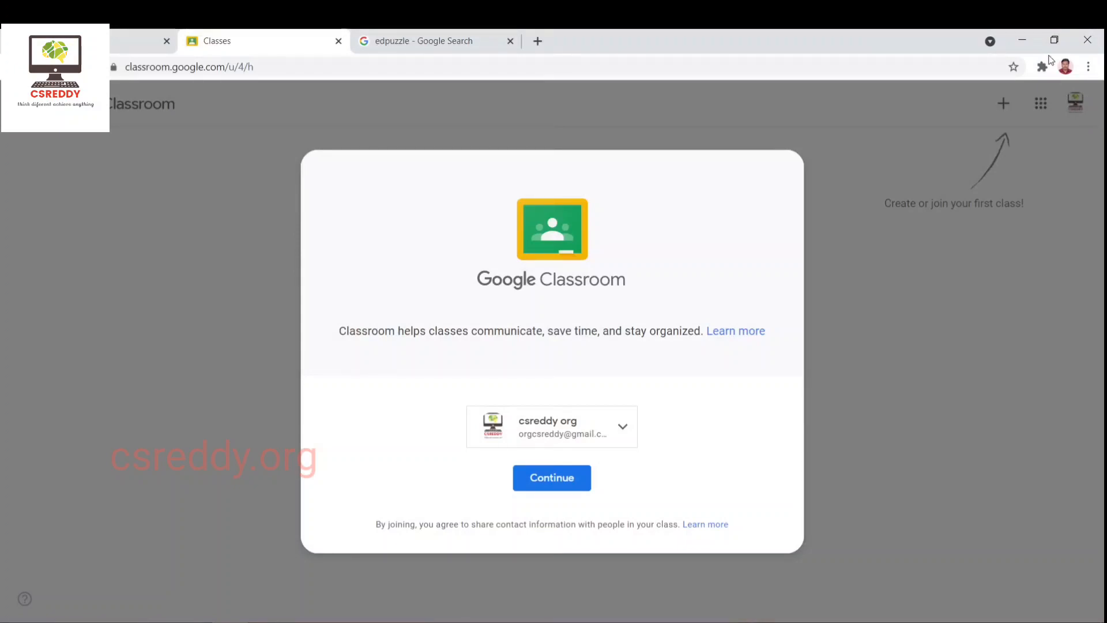
{"action": "left_click", "coordinate": [407, 35]}
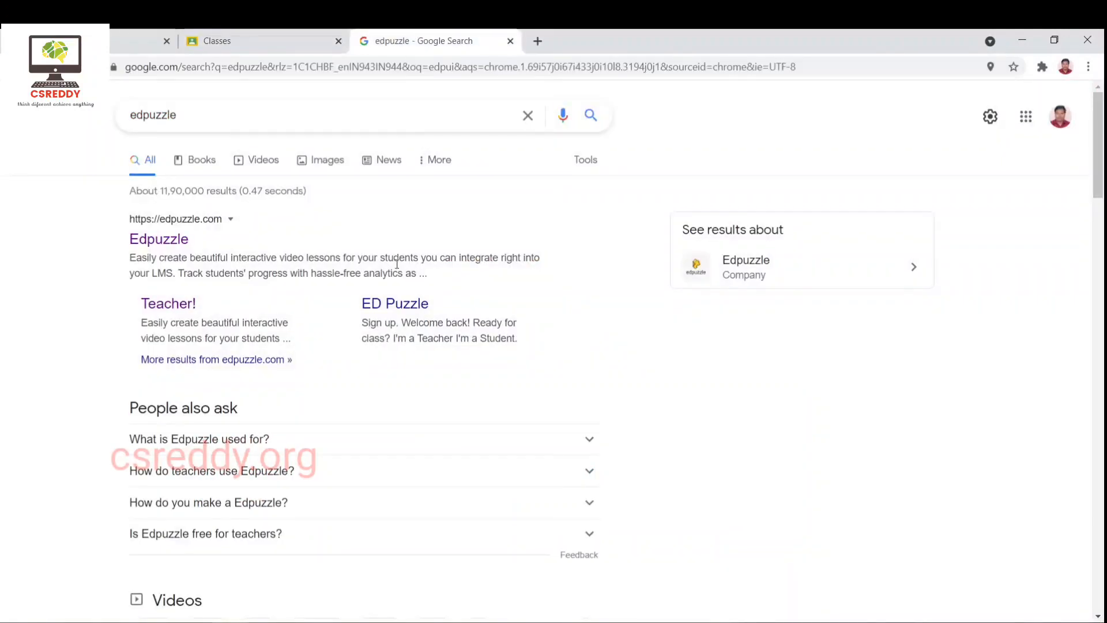
{"action": "scroll", "coordinate": [530, 259], "scroll_direction": "down", "scroll_amount": 2}
{"action": "scroll", "coordinate": [530, 259], "scroll_direction": "up", "scroll_amount": 2}
{"action": "left_click", "coordinate": [278, 33]}
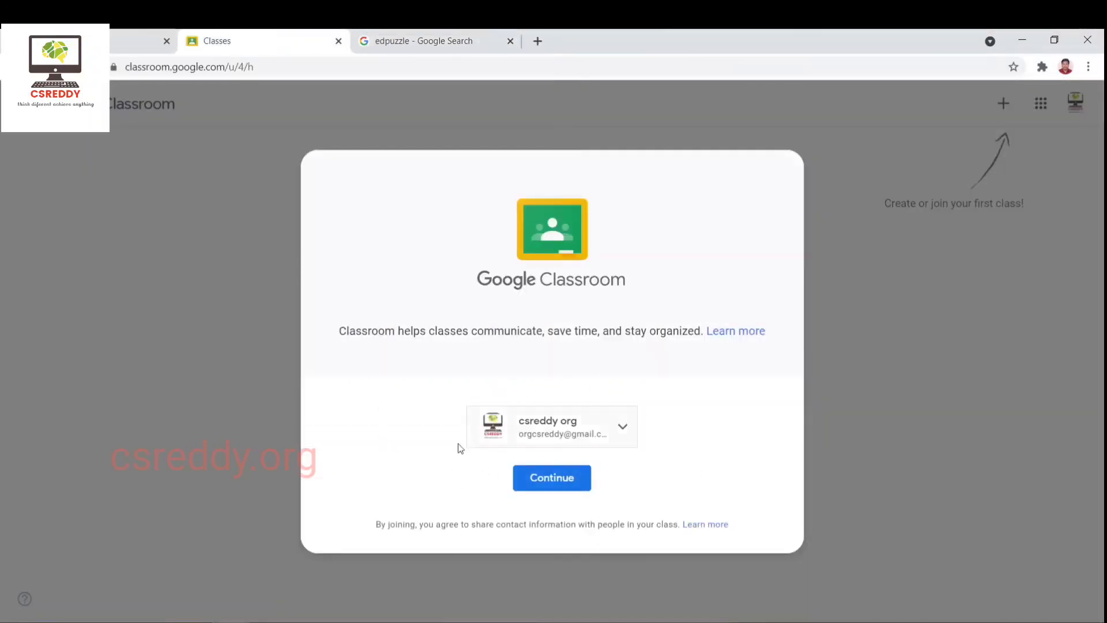
Step: Continue into Classroom with the csreddy org account and start a new class, accepting the notice about not using it at a school
{"action": "left_click", "coordinate": [517, 478]}
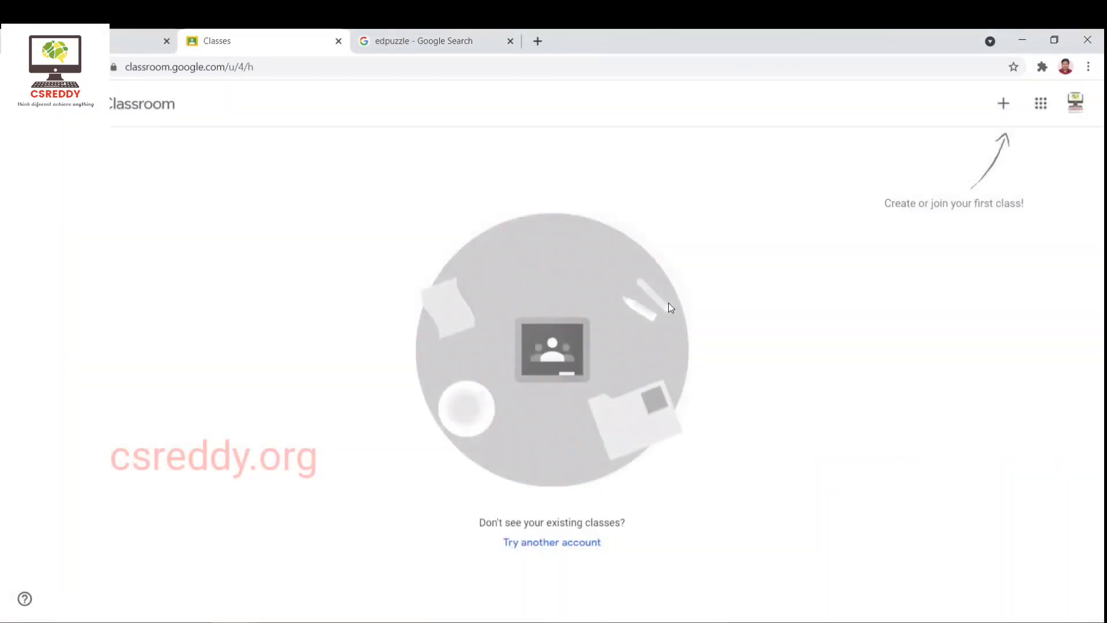
{"action": "left_click", "coordinate": [1002, 103]}
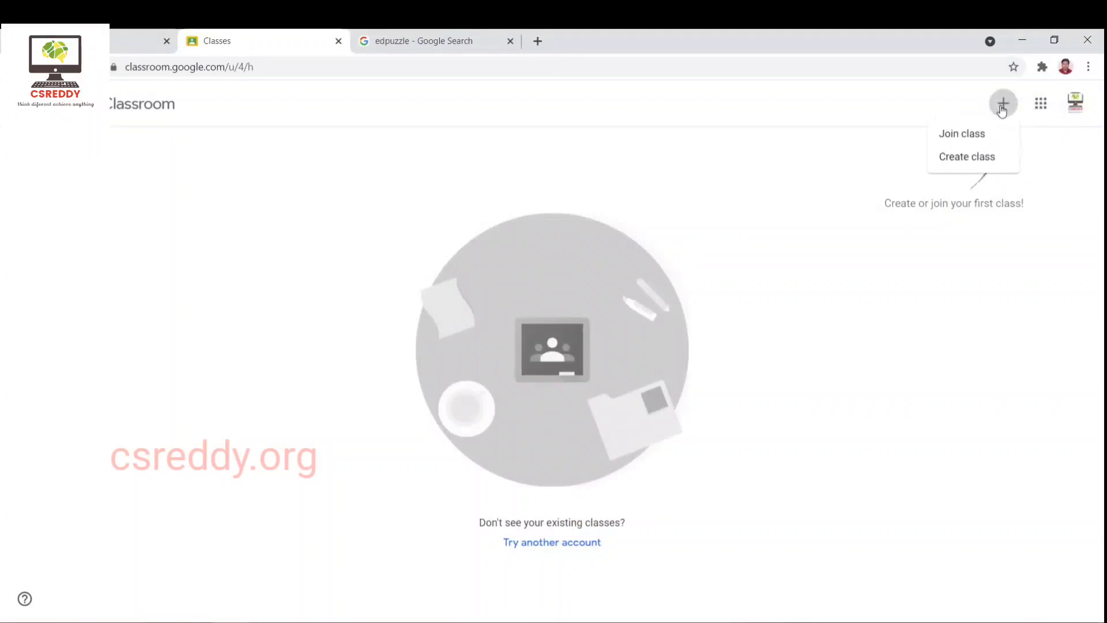
{"action": "left_click", "coordinate": [974, 161]}
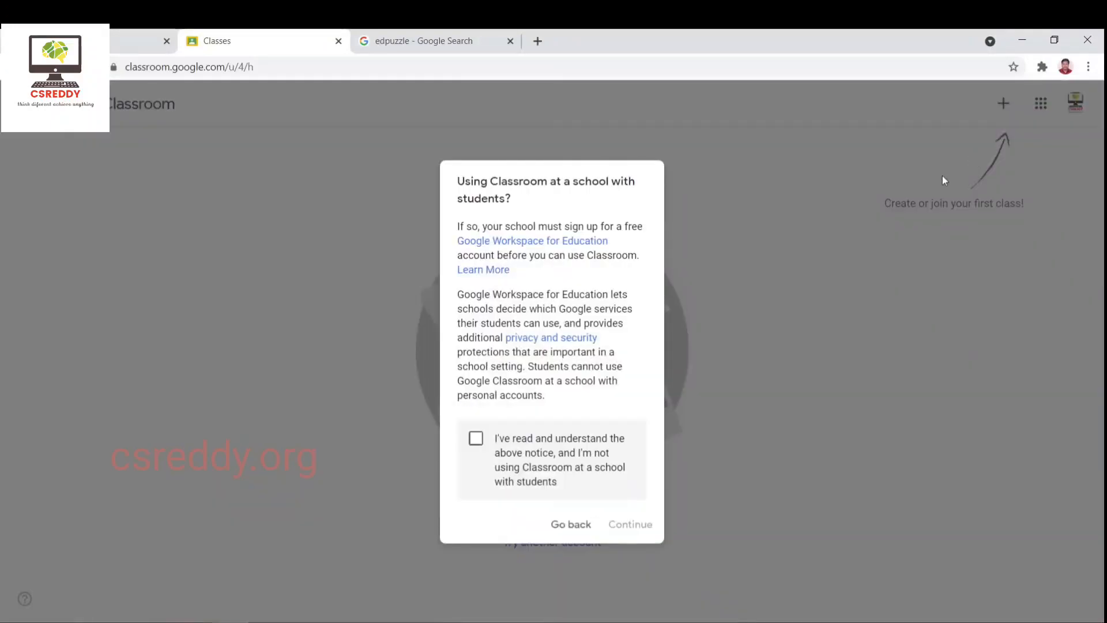
{"action": "left_click", "coordinate": [495, 450]}
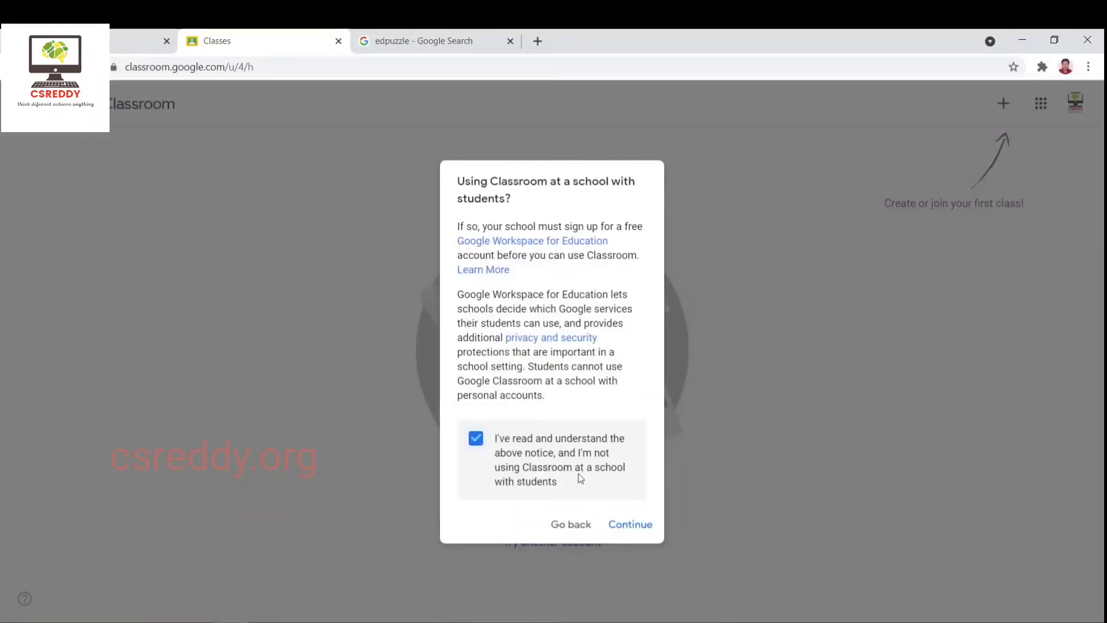
{"action": "left_click", "coordinate": [623, 525]}
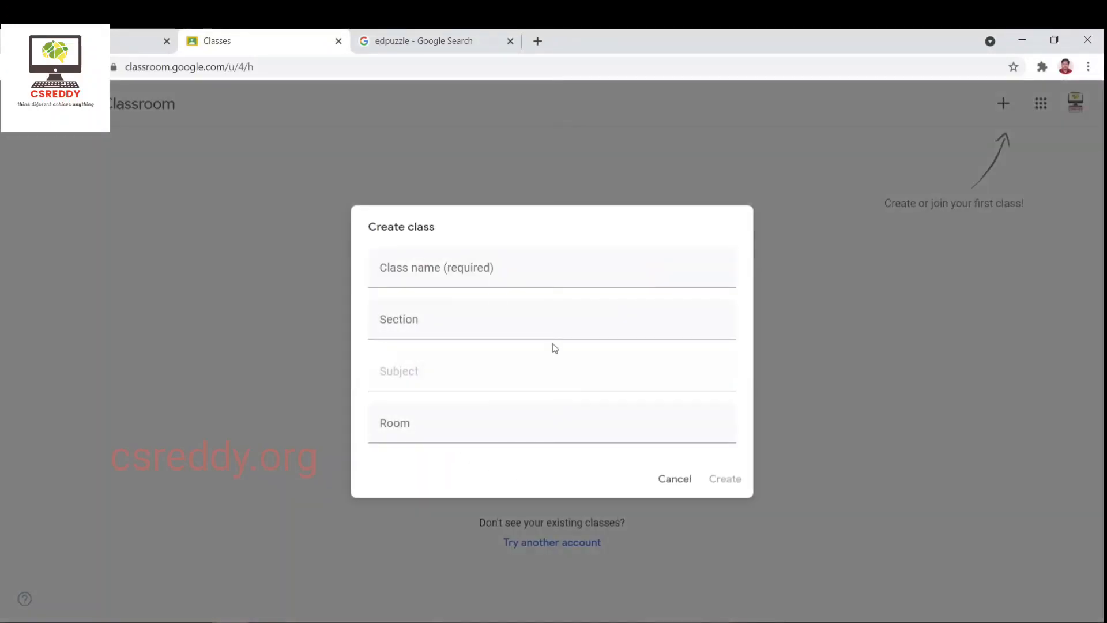
Step: Create the class with the name "10th class", leaving section, subject and room empty
{"action": "left_click", "coordinate": [496, 282]}
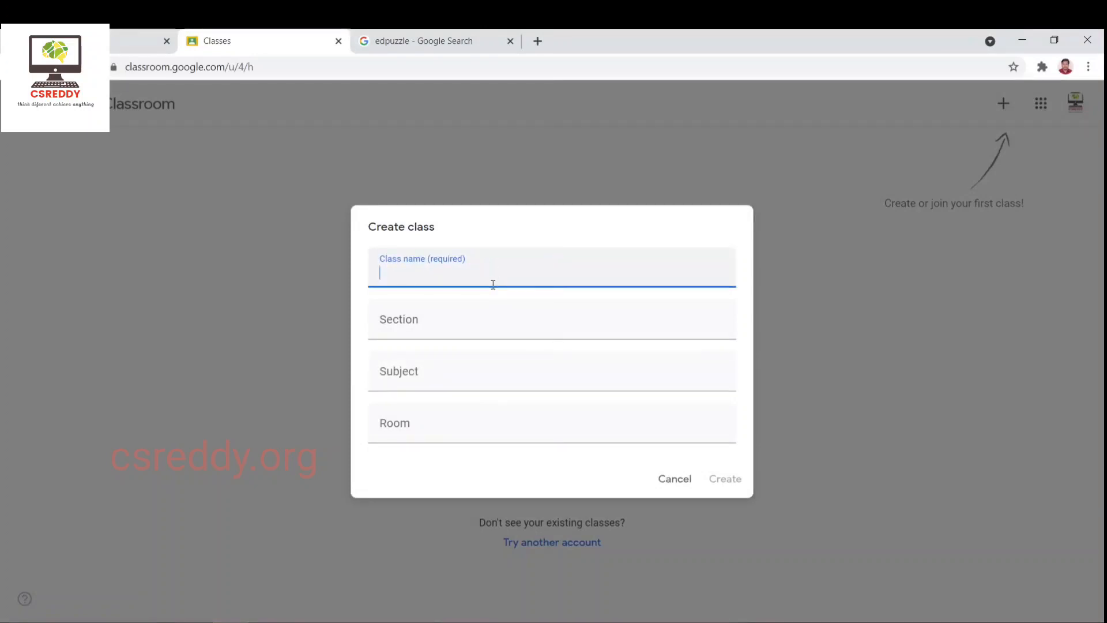
{"action": "type", "text": "10th c"}
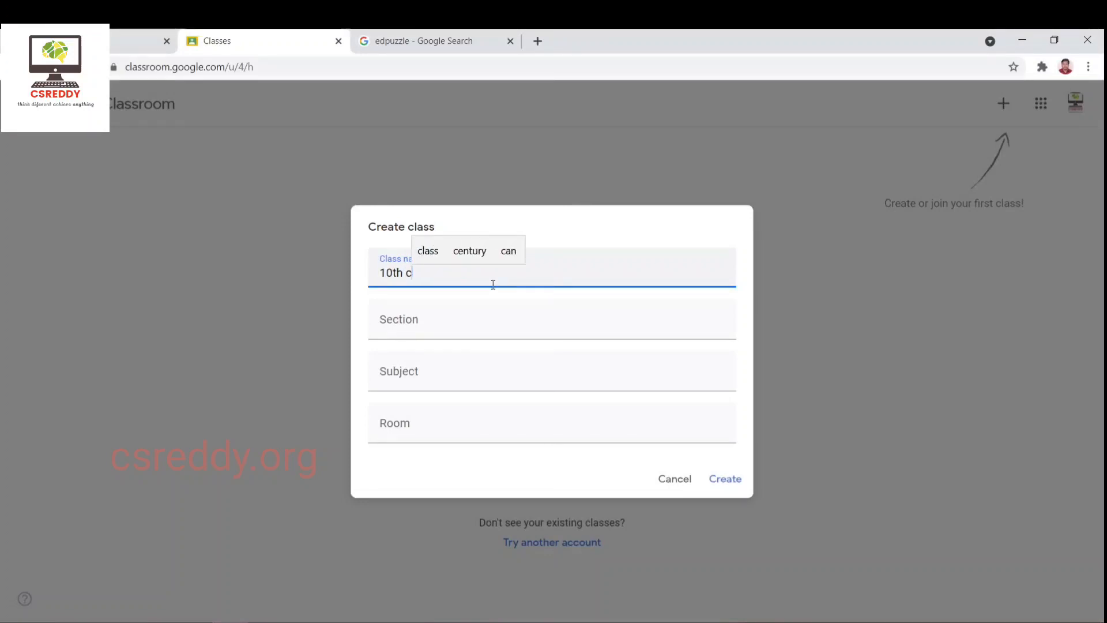
{"action": "type", "text": "lass"}
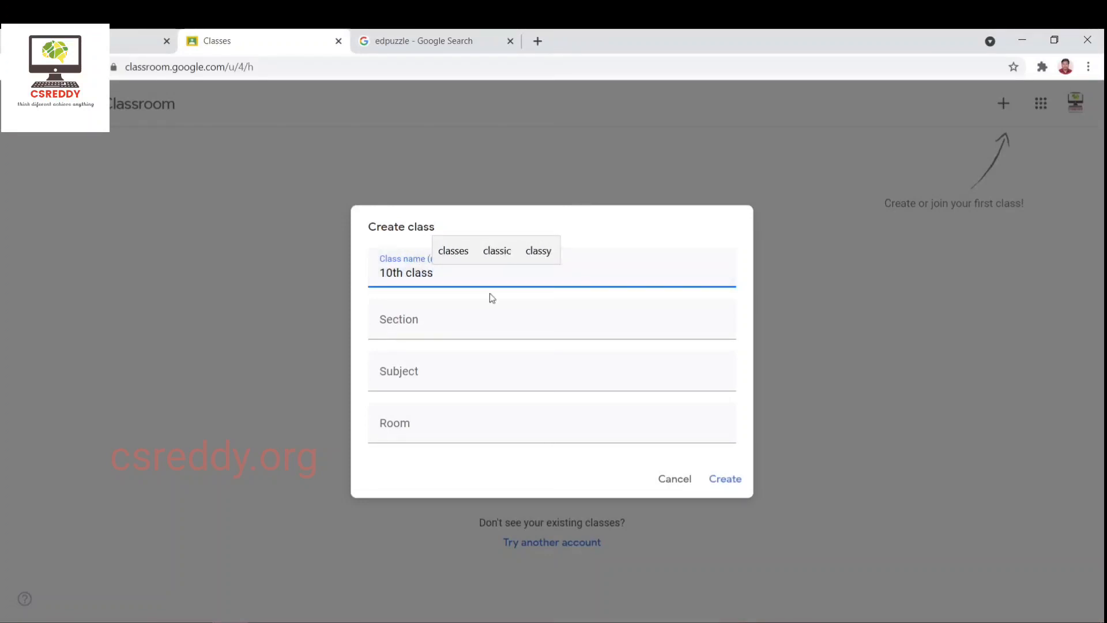
{"action": "left_click", "coordinate": [491, 329]}
{"action": "left_click", "coordinate": [484, 378]}
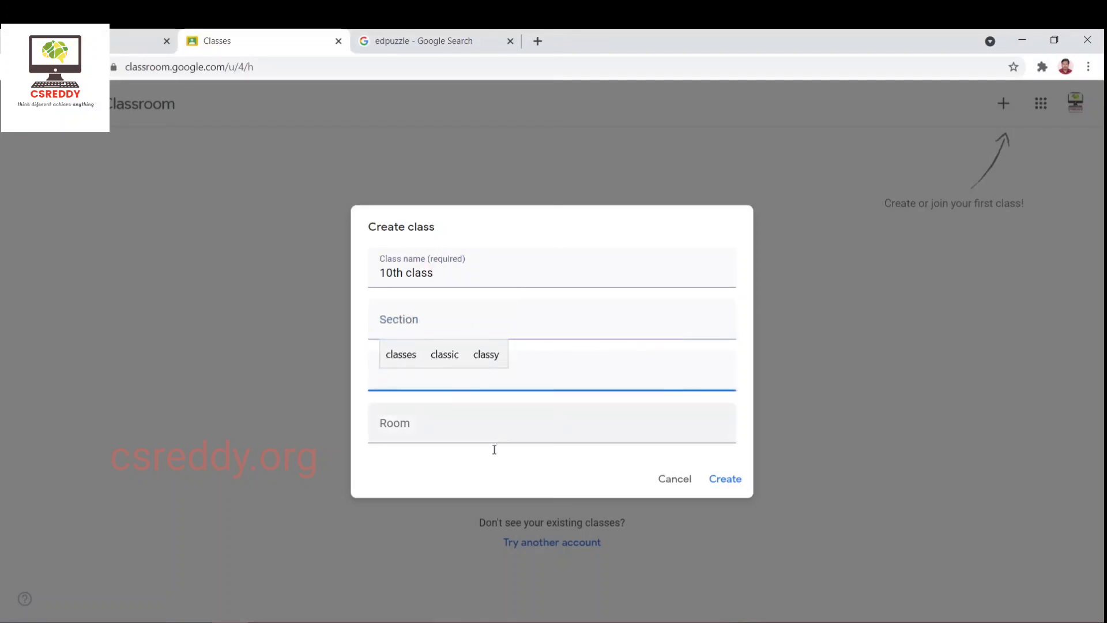
{"action": "left_click", "coordinate": [506, 430]}
{"action": "right_click", "coordinate": [507, 431]}
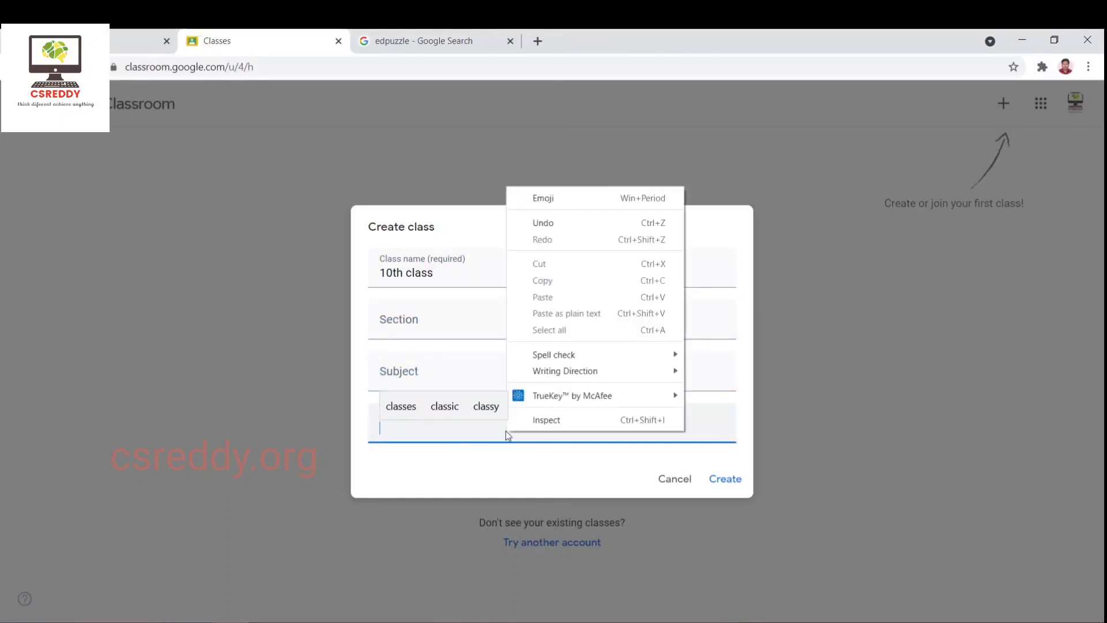
{"action": "left_click", "coordinate": [453, 351]}
{"action": "left_click", "coordinate": [447, 328]}
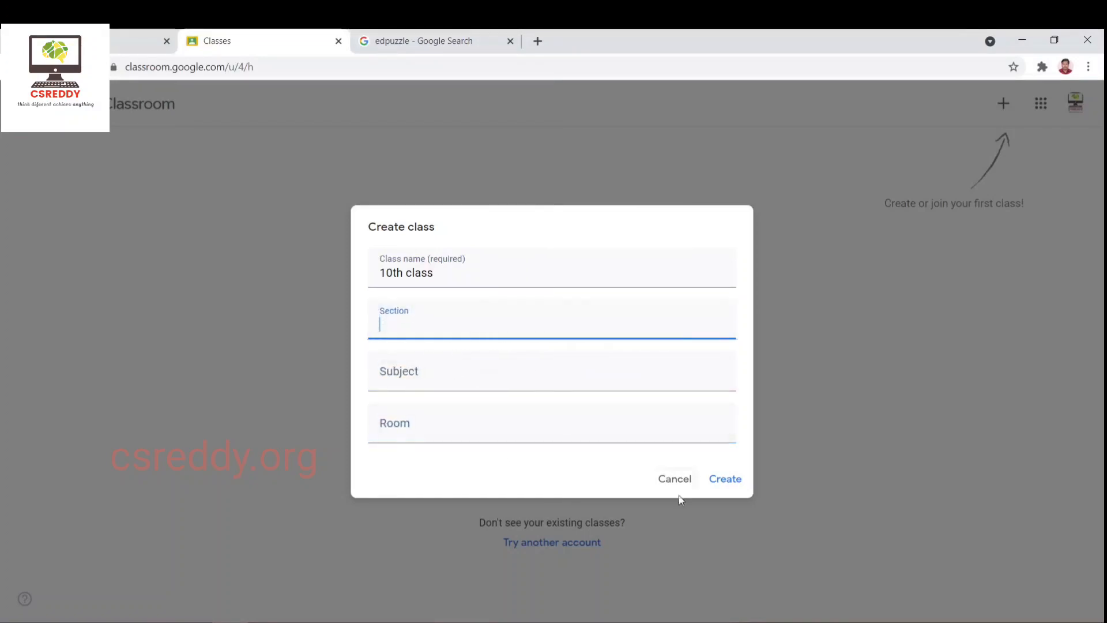
{"action": "left_click", "coordinate": [728, 484]}
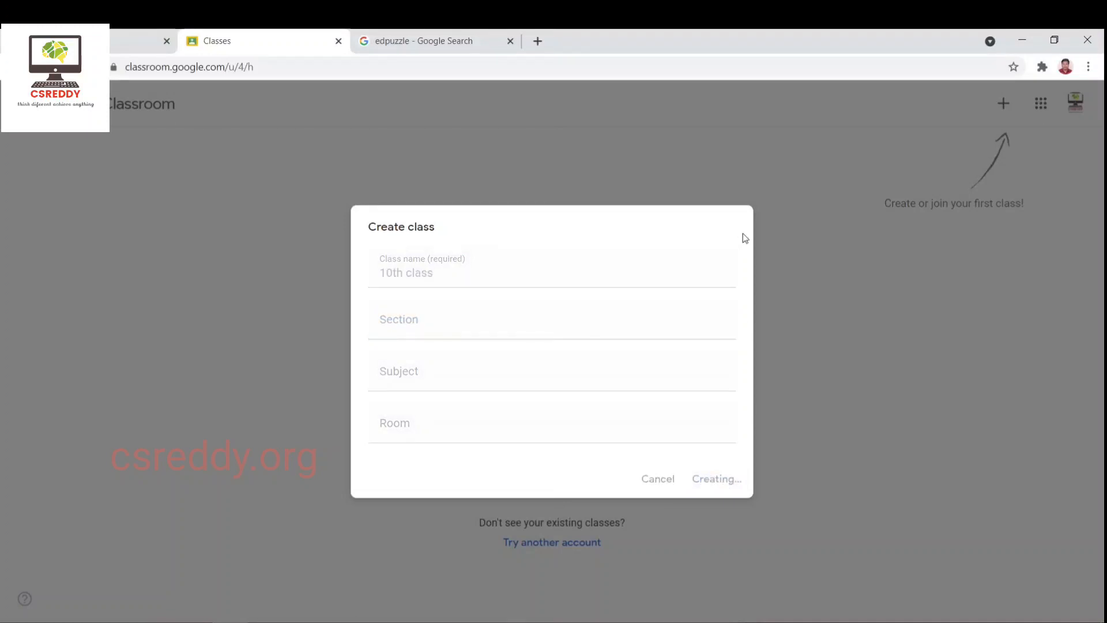
Step: Close the first Classroom browser tab and dismiss the tip about inviting students to the new class
{"action": "left_click", "coordinate": [167, 40]}
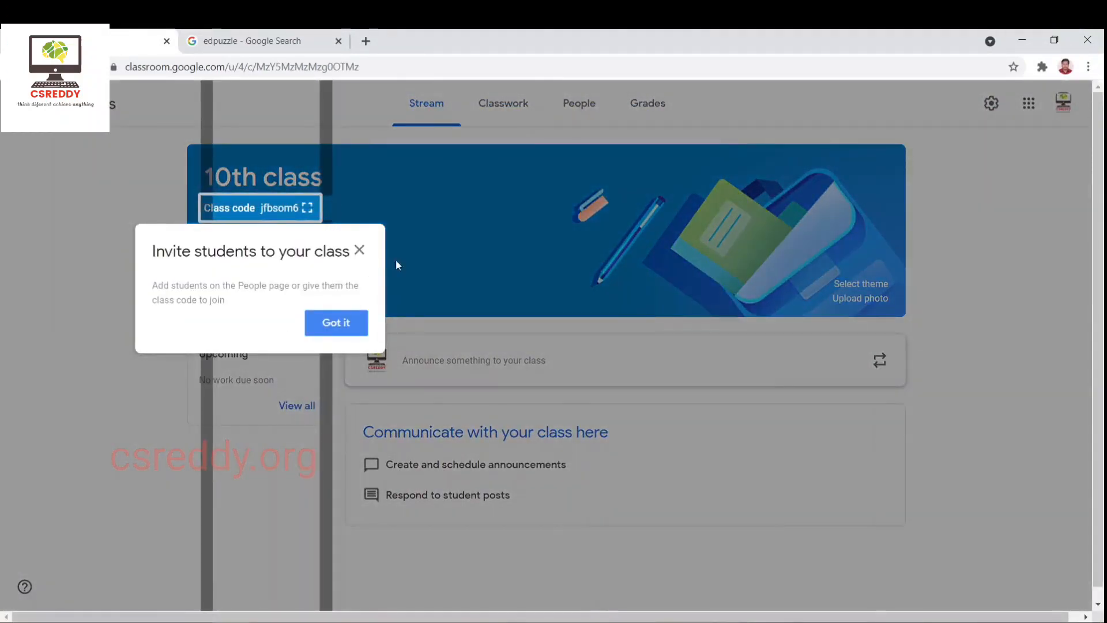
{"action": "left_click", "coordinate": [330, 323]}
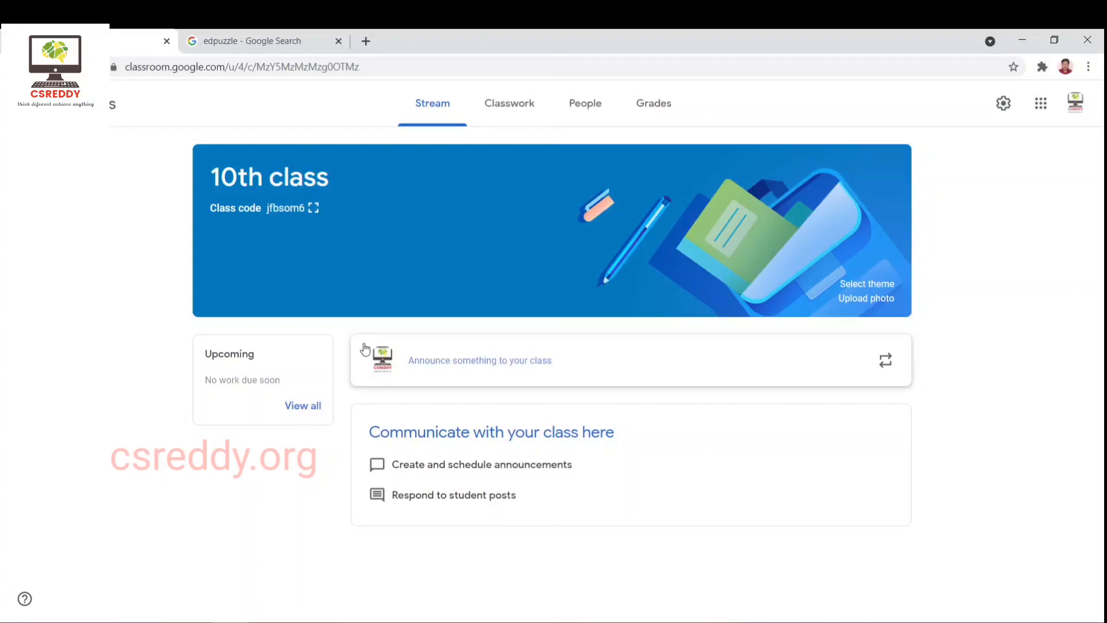
Step: Change the class theme to the General gallery image showing a laptop, tablet and phone on grey
{"action": "left_click", "coordinate": [877, 285]}
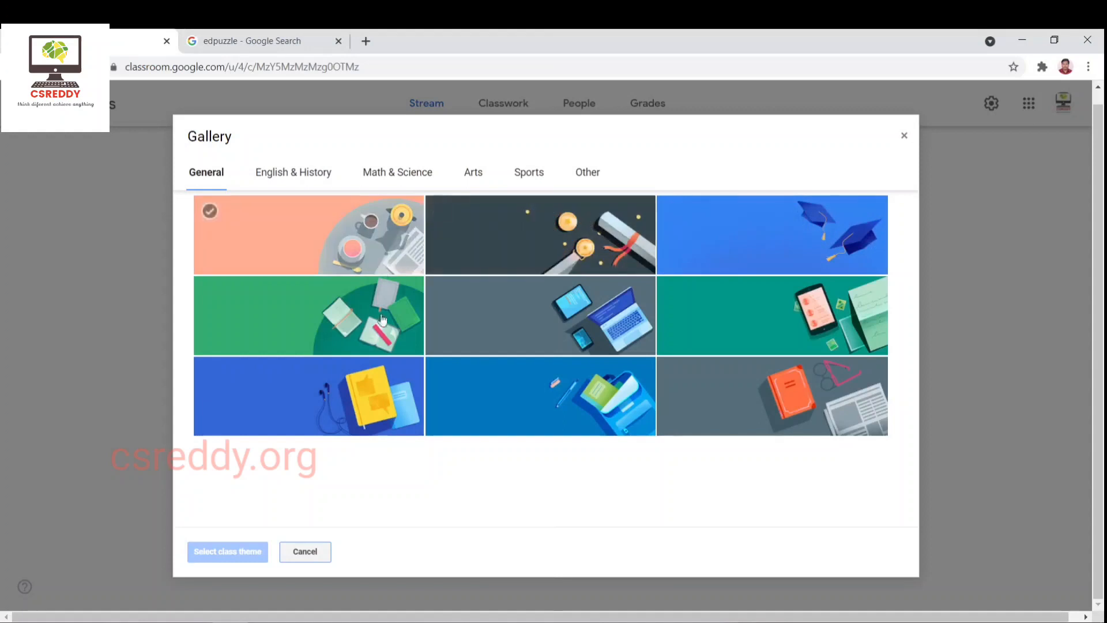
{"action": "left_click", "coordinate": [554, 323]}
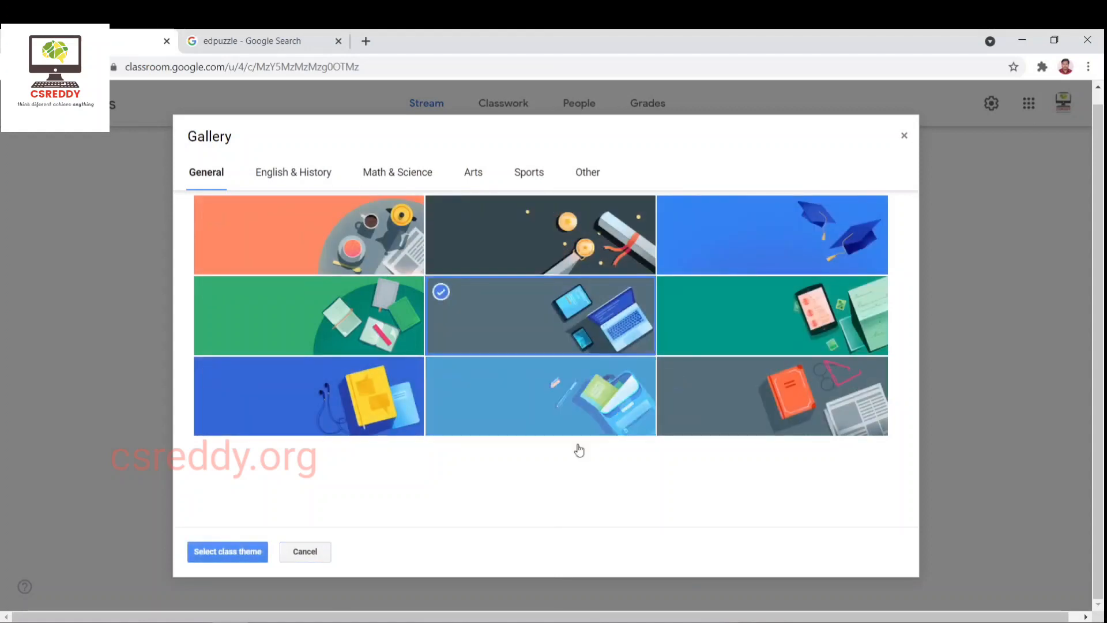
{"action": "left_click", "coordinate": [236, 556]}
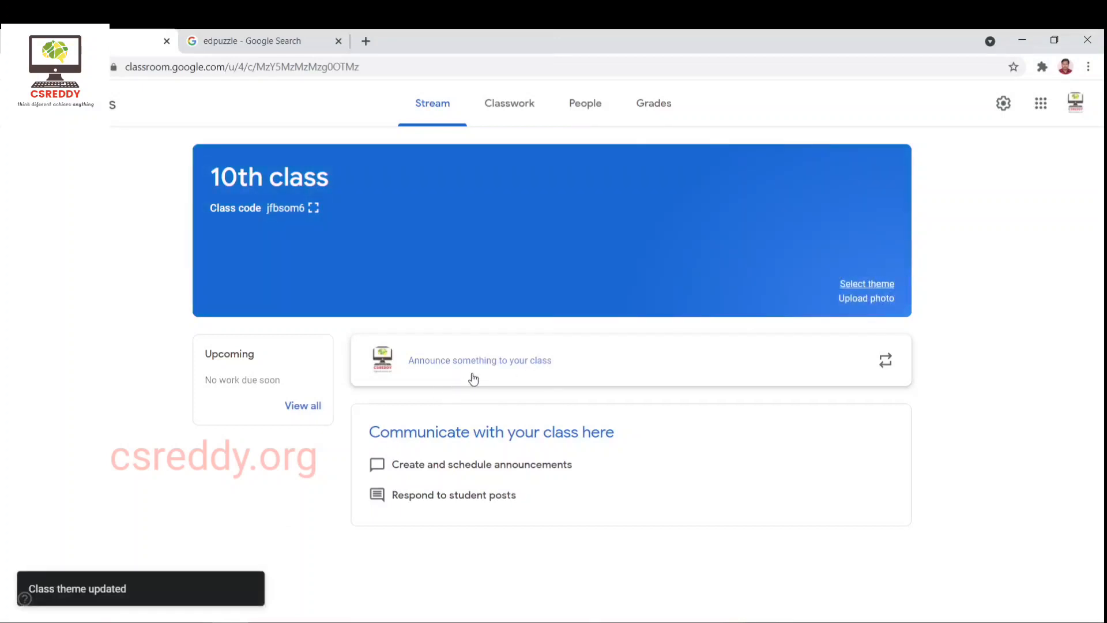
Step: Post the announcement "good morning students" to all students of the 10th class
{"action": "left_click", "coordinate": [533, 371]}
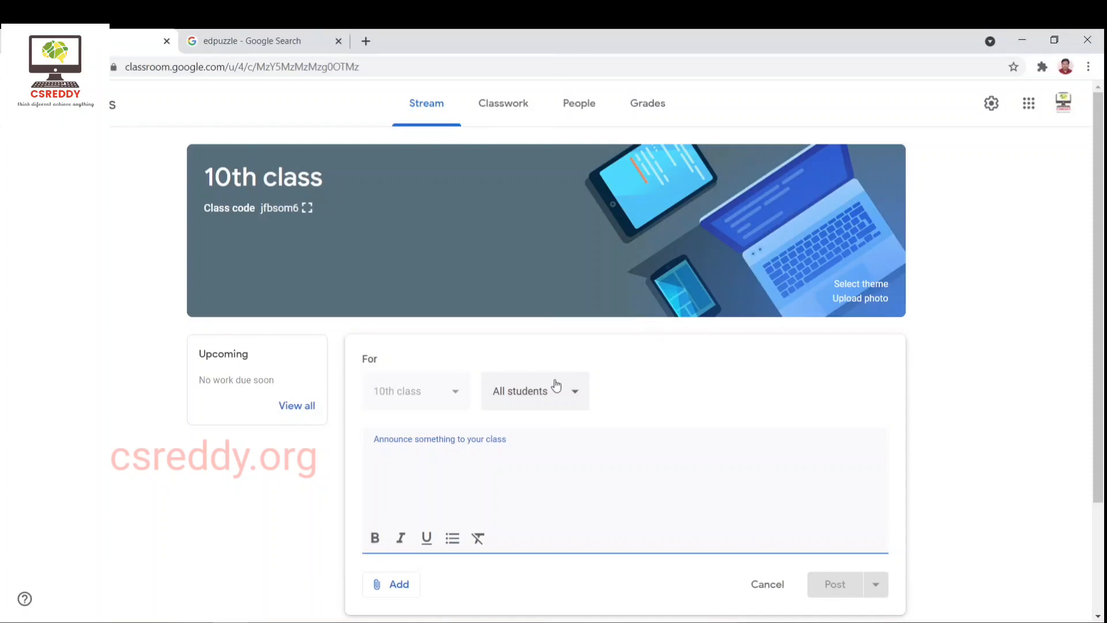
{"action": "type", "text": "goo"}
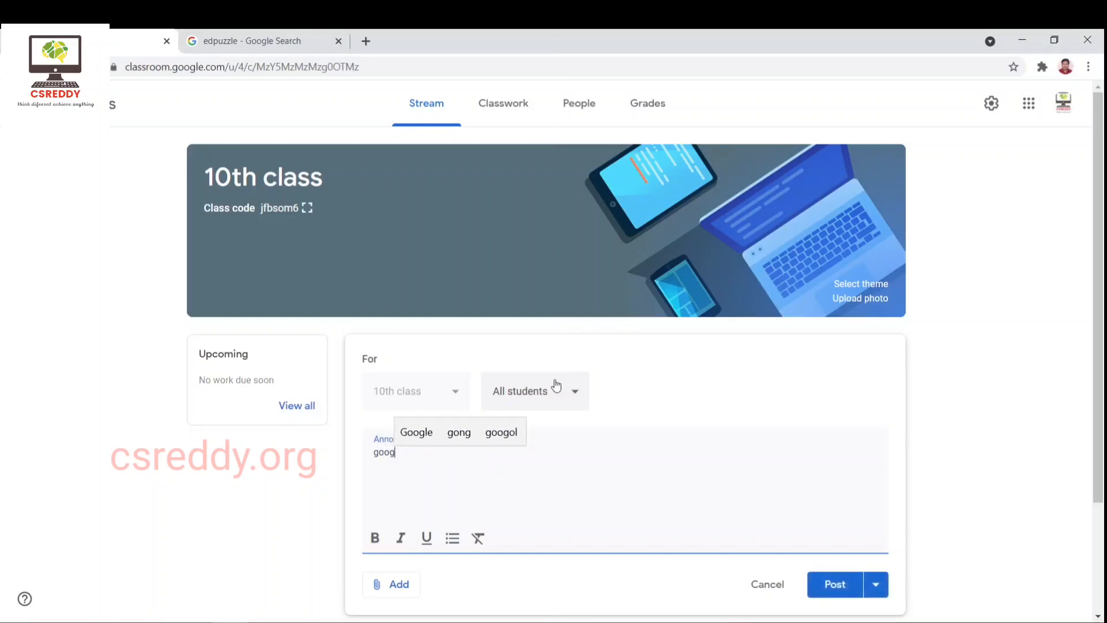
{"action": "type", "text": "d mor"}
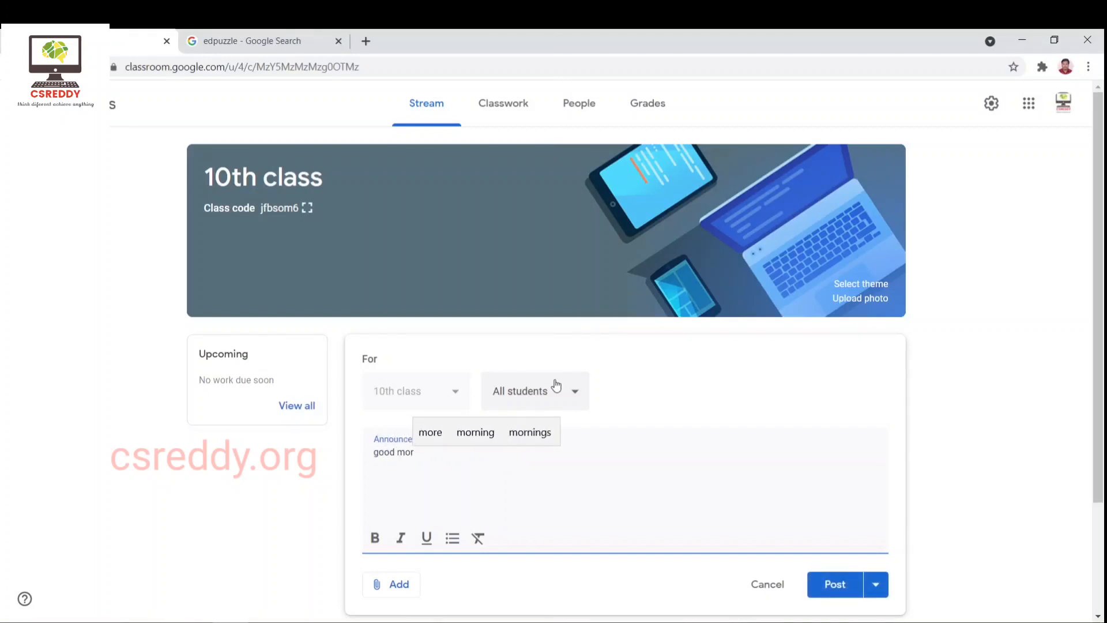
{"action": "key", "text": "Up"}
{"action": "key", "text": "Right"}
{"action": "key", "text": "Return"}
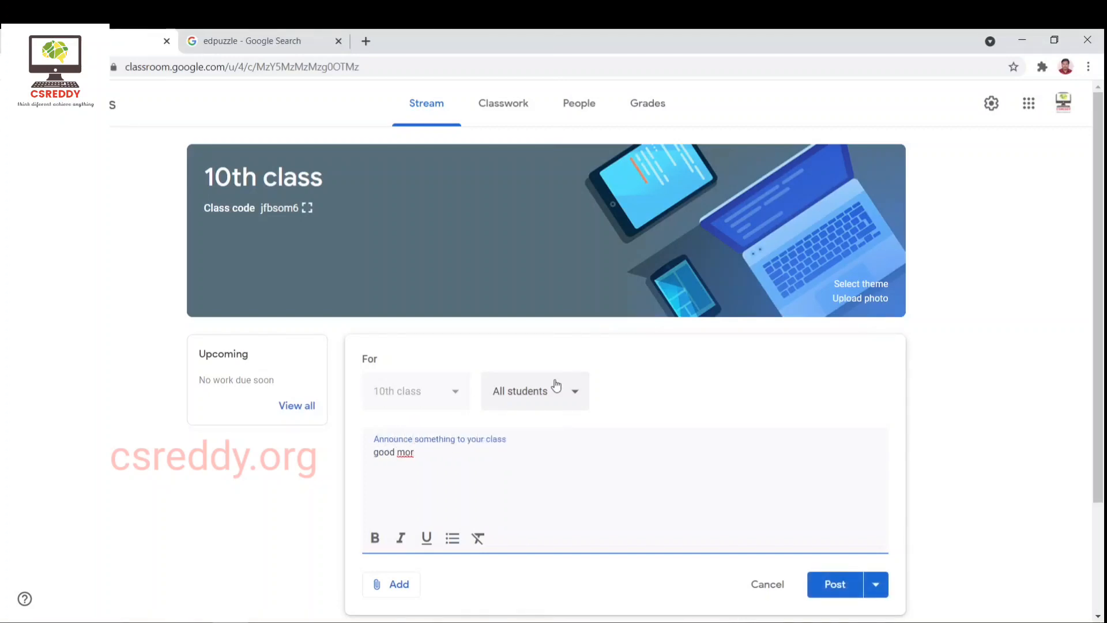
{"action": "type", "text": "ning  students"}
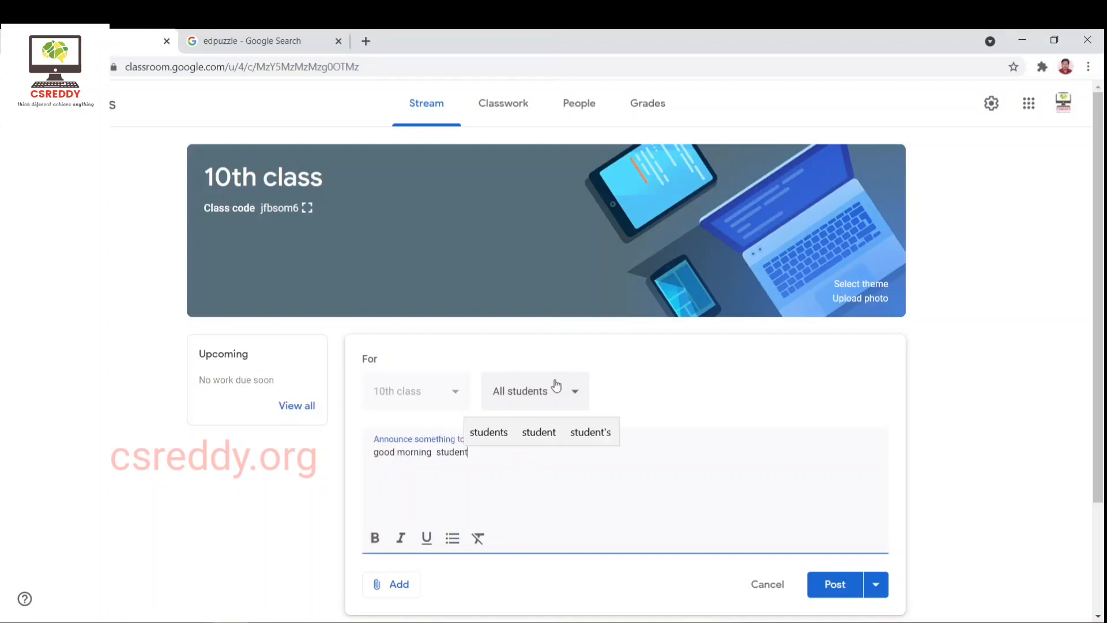
{"action": "key", "text": "Return"}
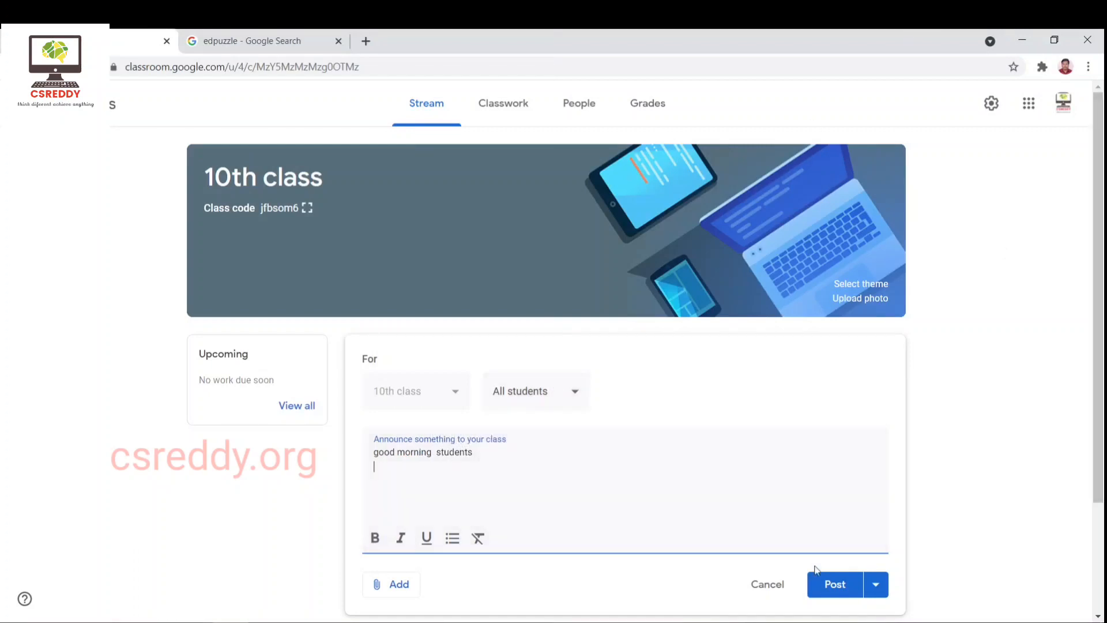
{"action": "left_click", "coordinate": [841, 587]}
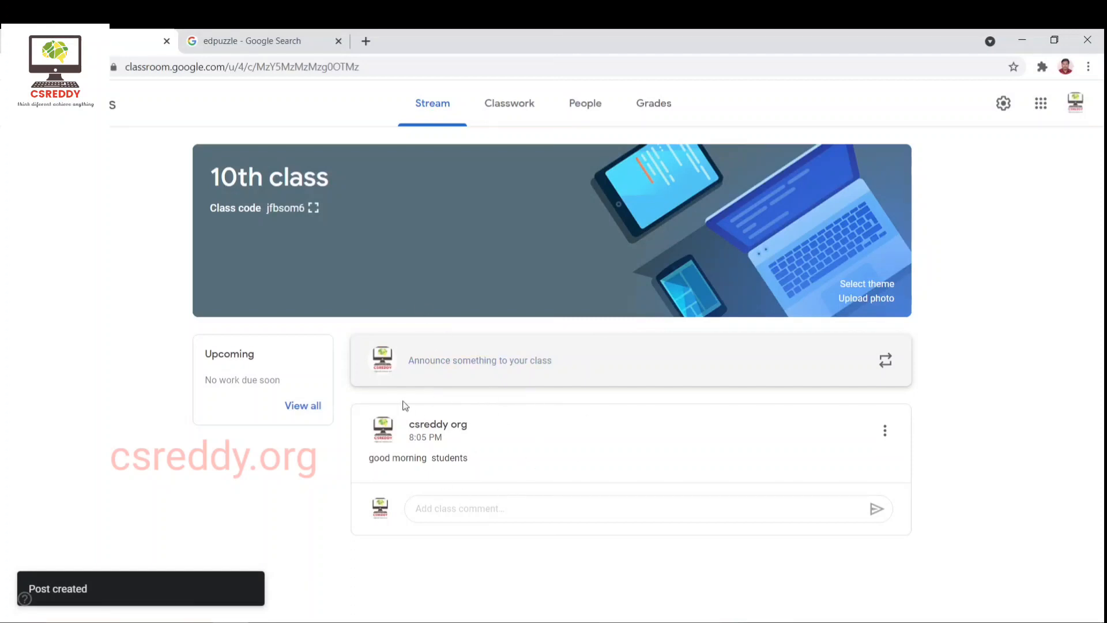
Step: Start another announcement, discard the empty draft and go to the class's Classwork page
{"action": "left_click", "coordinate": [433, 361]}
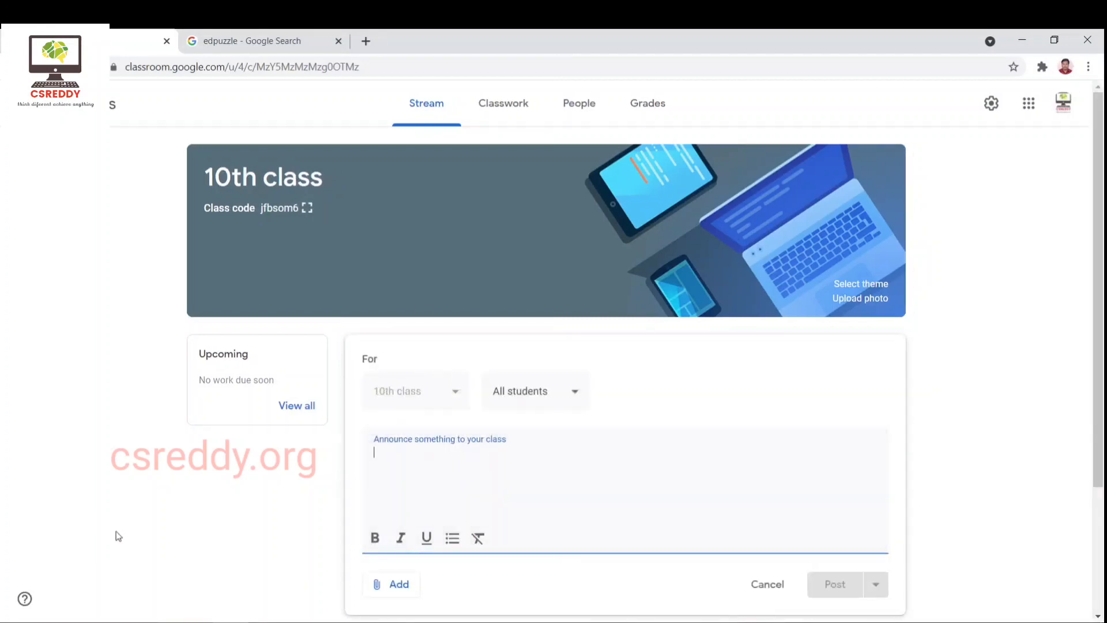
{"action": "left_click", "coordinate": [510, 101]}
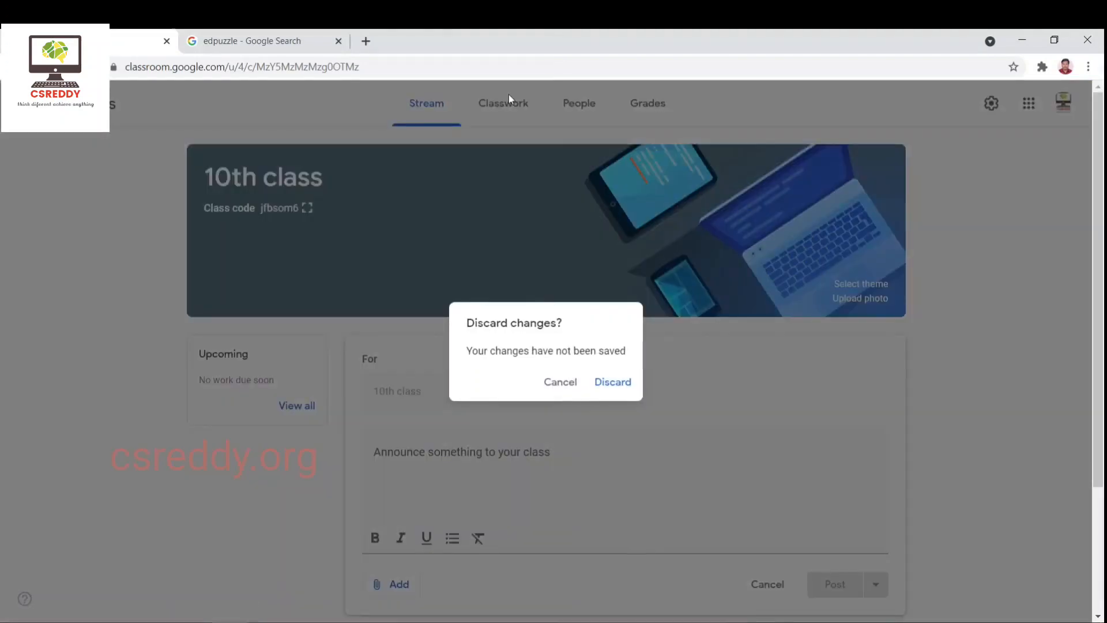
{"action": "left_click", "coordinate": [622, 378]}
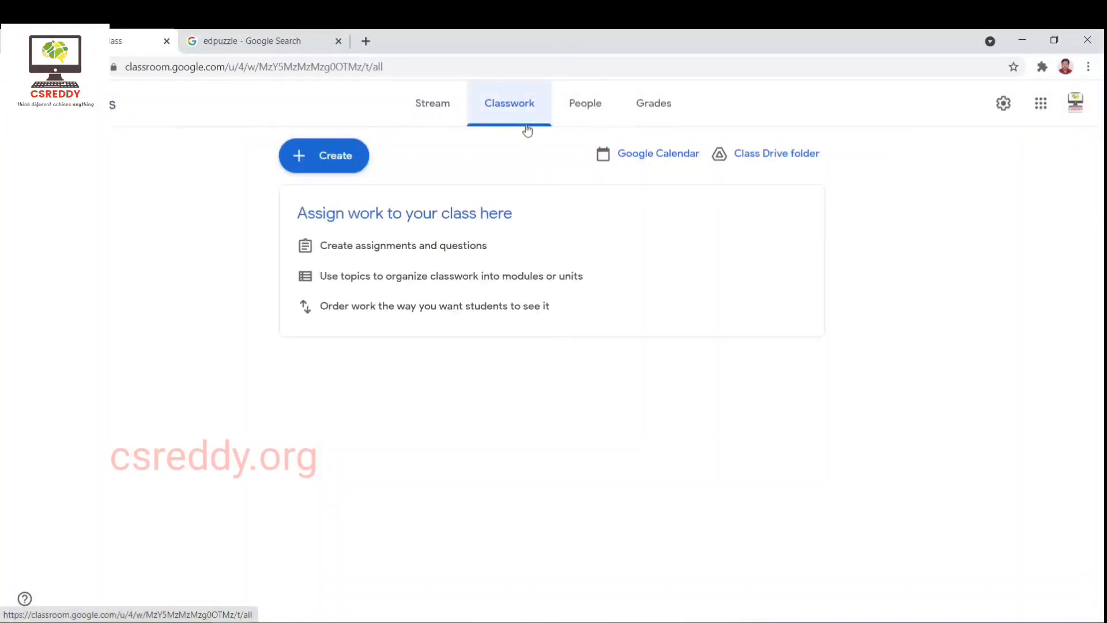
Step: Start a new assignment in Classwork and give it the title "hindi test 1"
{"action": "left_click", "coordinate": [362, 167]}
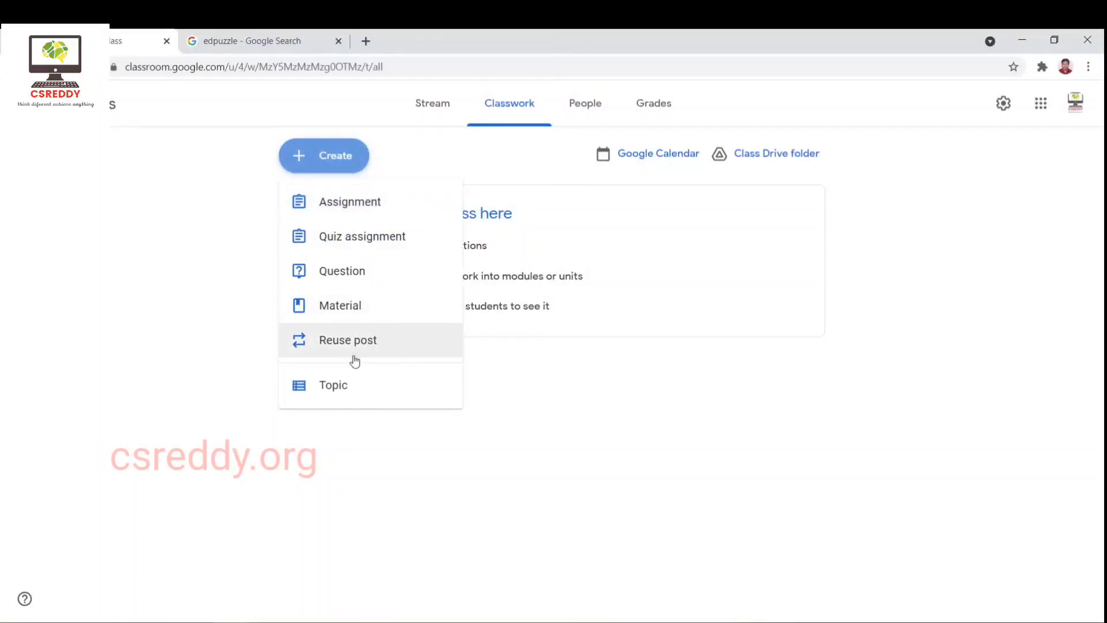
{"action": "left_click", "coordinate": [326, 215]}
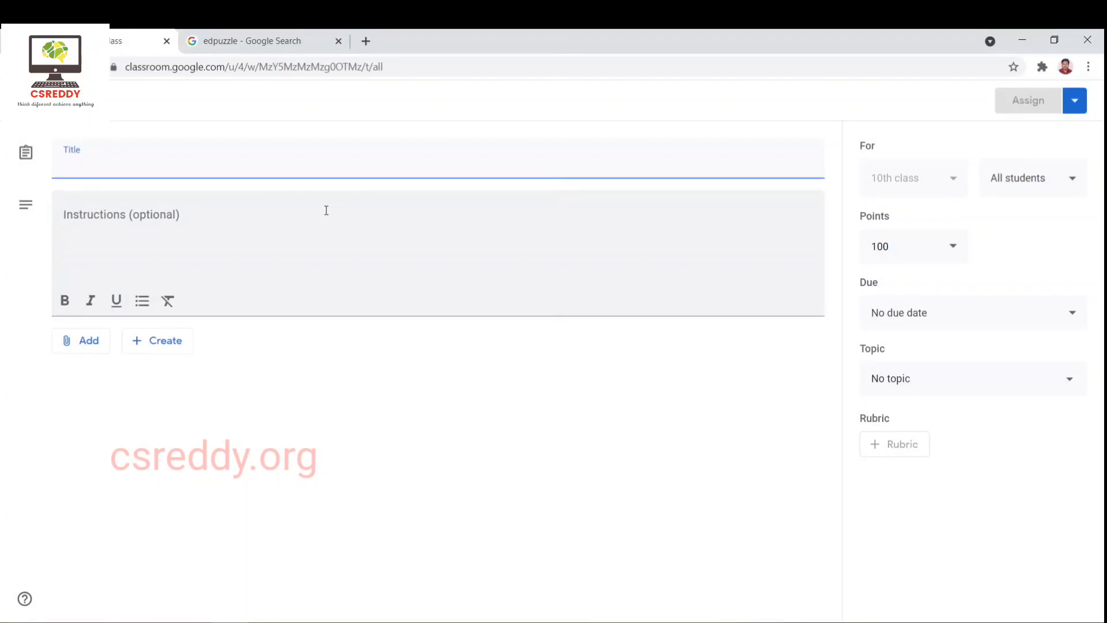
{"action": "type", "text": "hindi"}
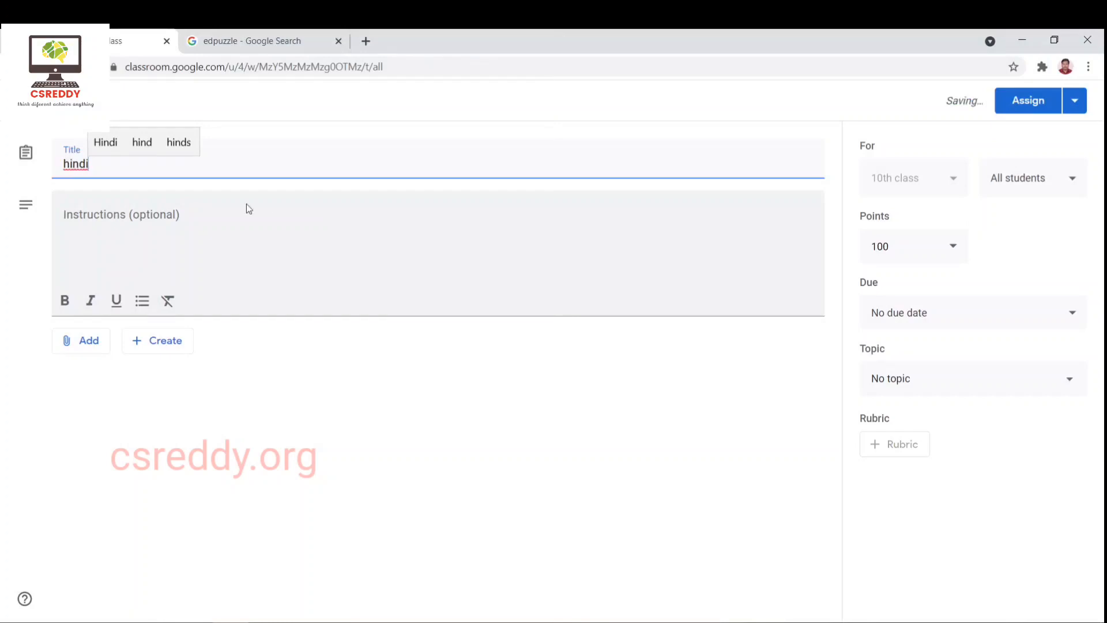
{"action": "type", "text": " test 1"}
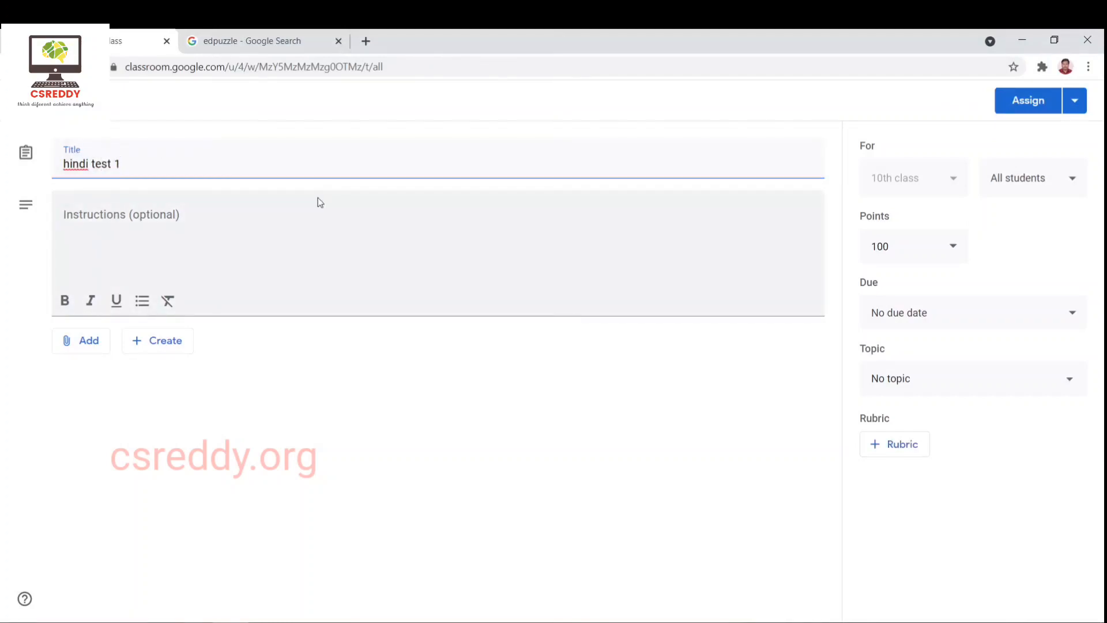
Step: Look through the assignment's instructions field and its attachment, student, due date and topic options without changing them
{"action": "left_click", "coordinate": [333, 223]}
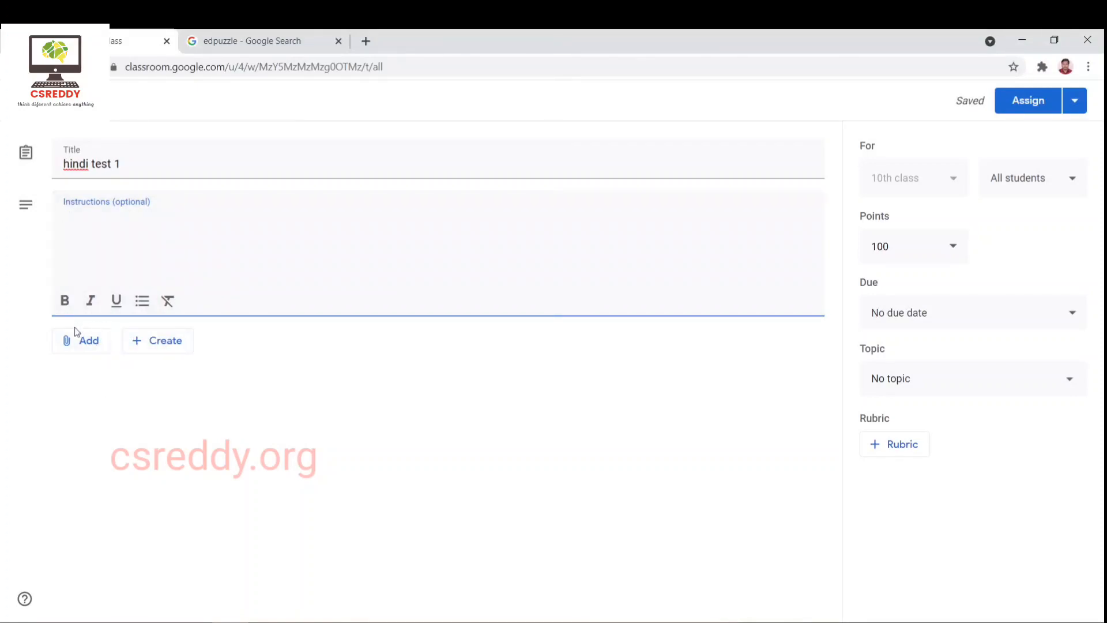
{"action": "left_click", "coordinate": [78, 337]}
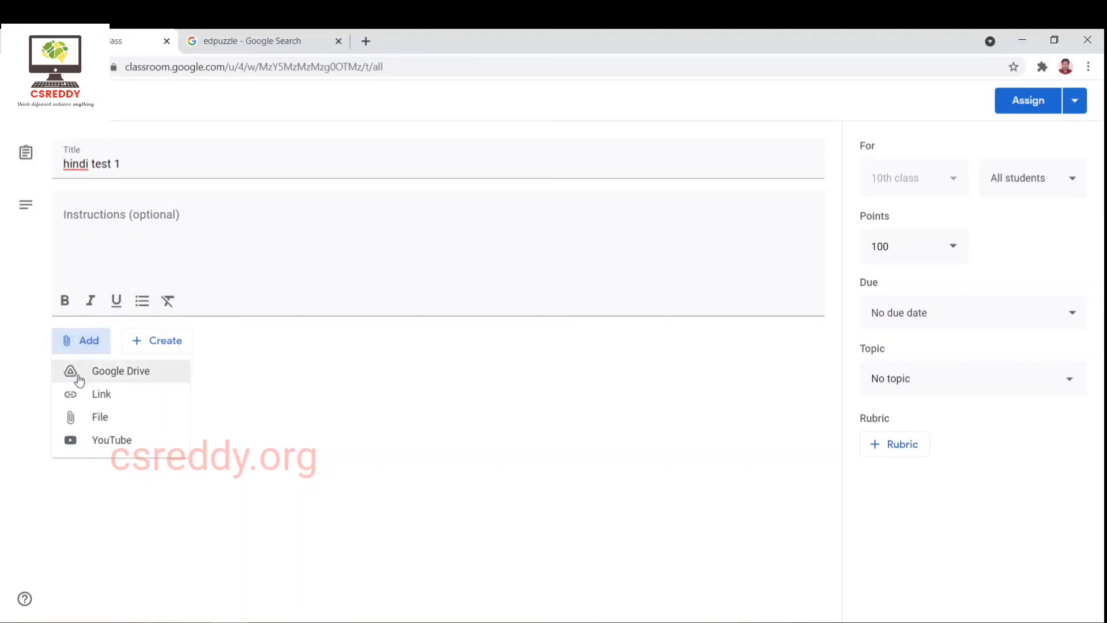
{"action": "left_click", "coordinate": [763, 424]}
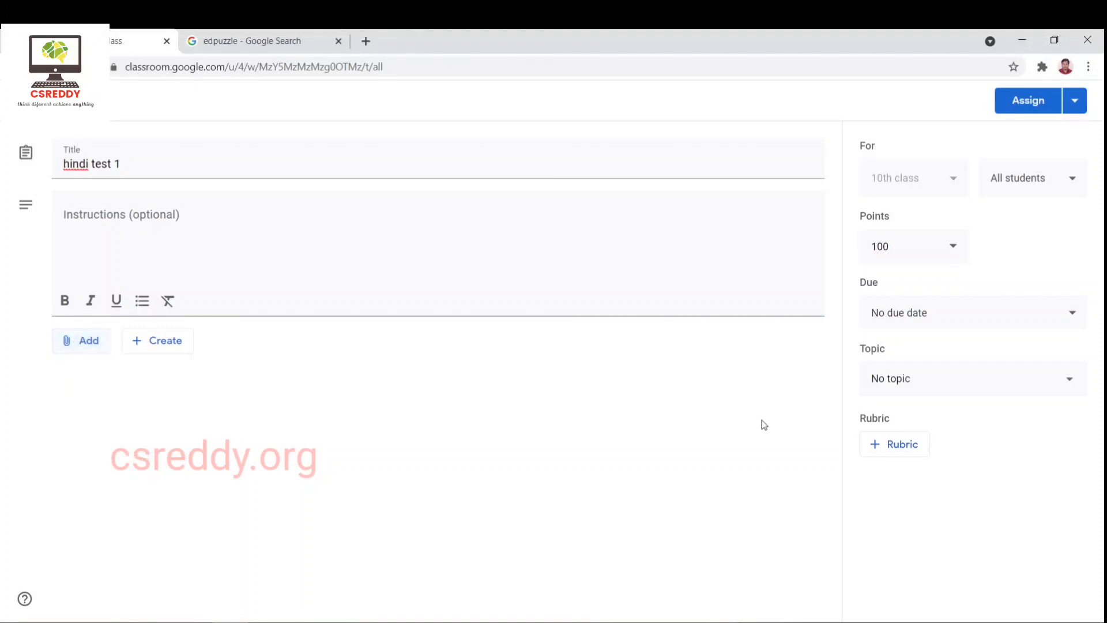
{"action": "left_click", "coordinate": [1040, 177]}
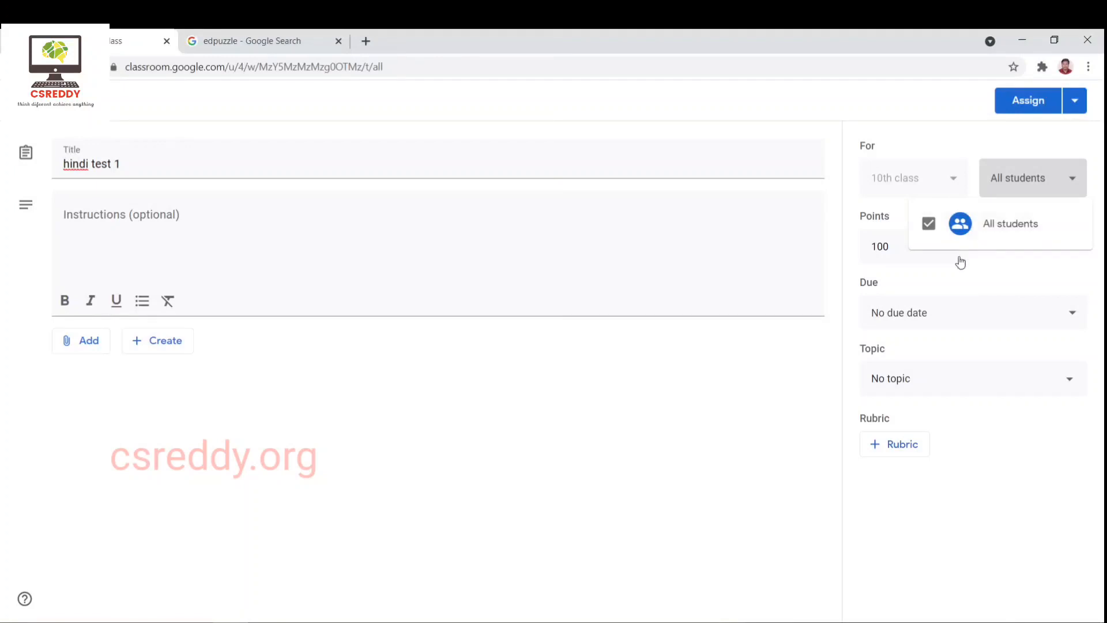
{"action": "left_click", "coordinate": [966, 327]}
{"action": "left_click", "coordinate": [964, 324]}
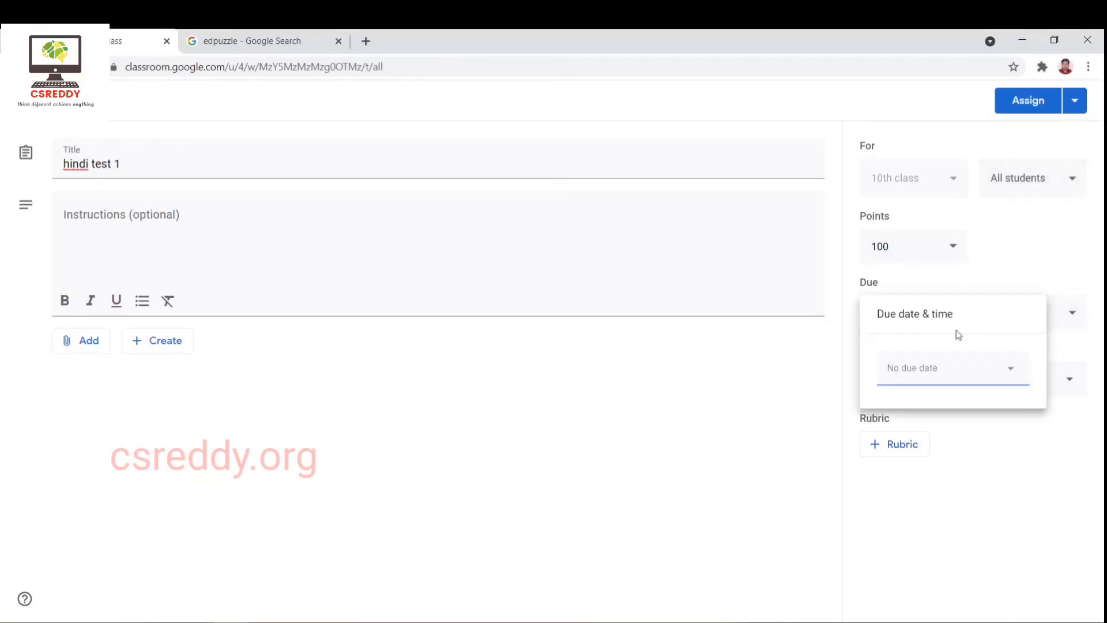
{"action": "left_click", "coordinate": [668, 470]}
{"action": "right_click", "coordinate": [704, 452]}
{"action": "left_click", "coordinate": [950, 368]}
{"action": "left_click", "coordinate": [954, 378]}
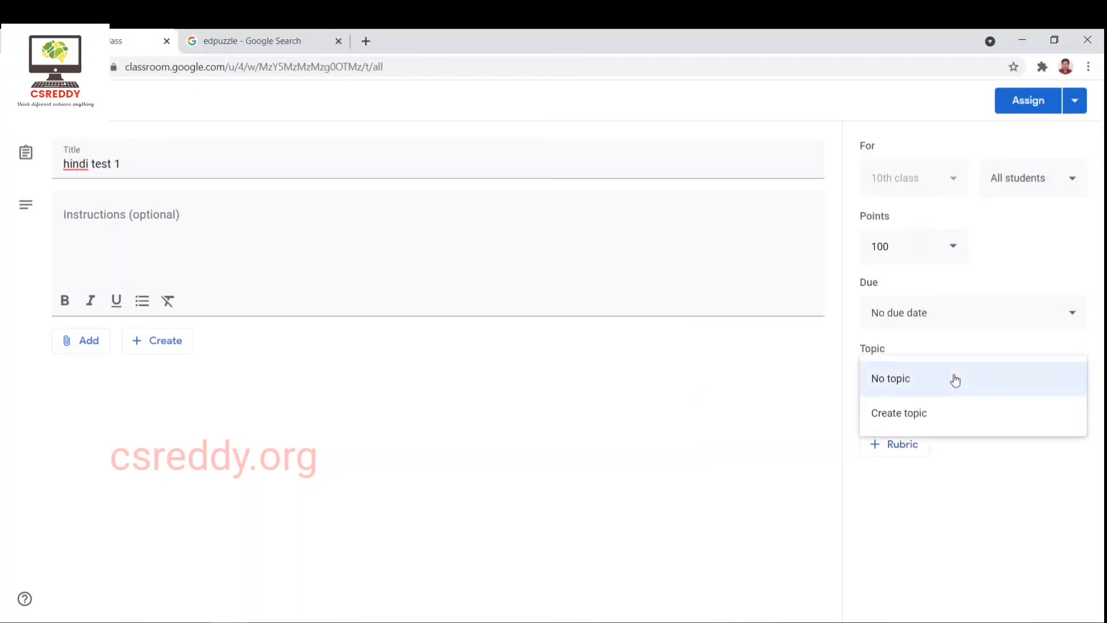
{"action": "left_click", "coordinate": [717, 416]}
{"action": "right_click", "coordinate": [810, 397]}
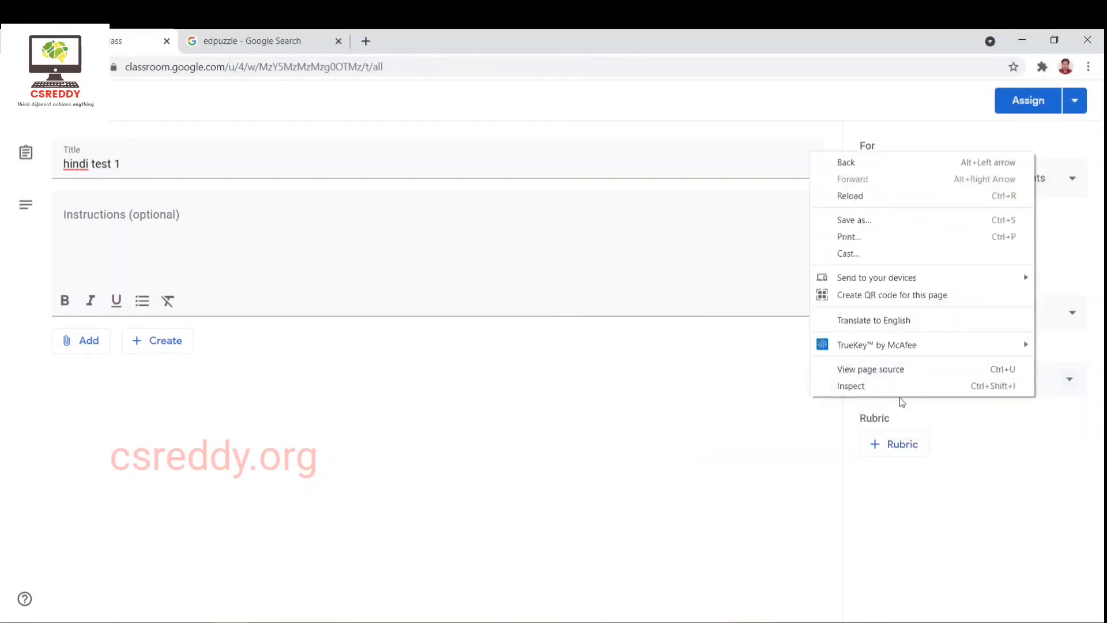
{"action": "left_click", "coordinate": [745, 463]}
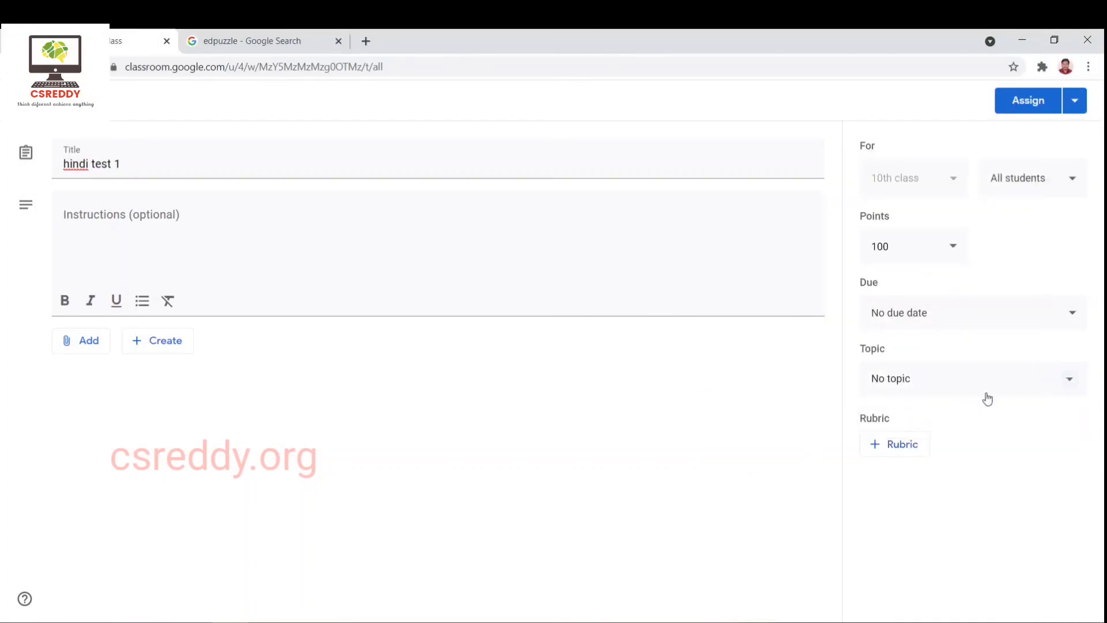
Step: Assign "hindi test 1" to all students with 100 points, no due date and no topic
{"action": "left_click", "coordinate": [1026, 100]}
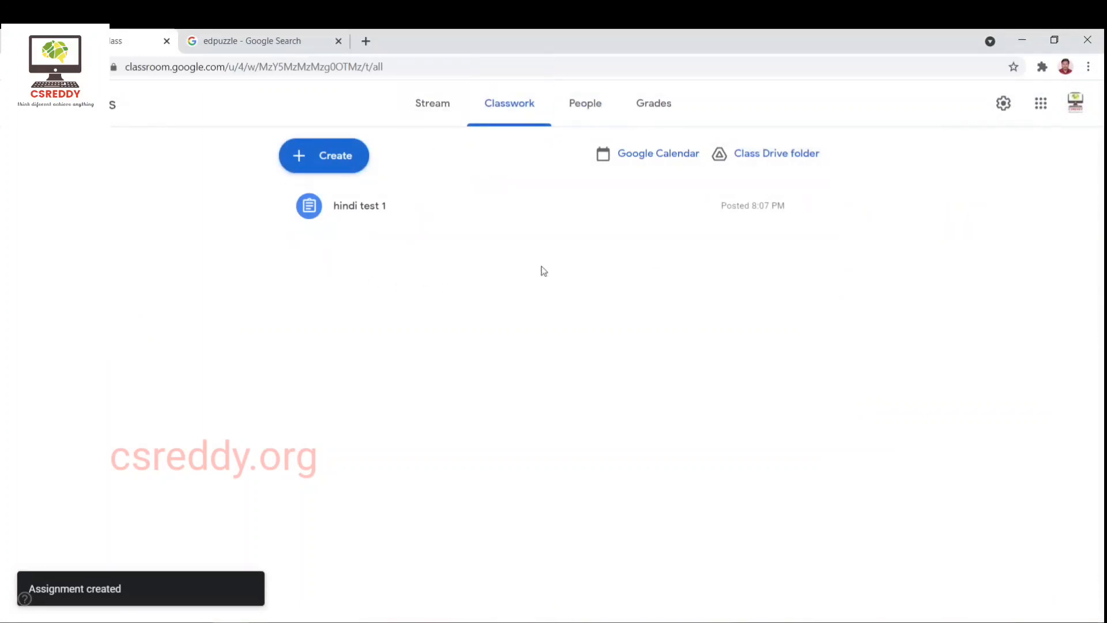
Step: Start a quiz assignment, view its Blank Quiz form while declining the Forms tour, and leave without assigning it
{"action": "left_click", "coordinate": [352, 145]}
{"action": "left_click", "coordinate": [353, 247]}
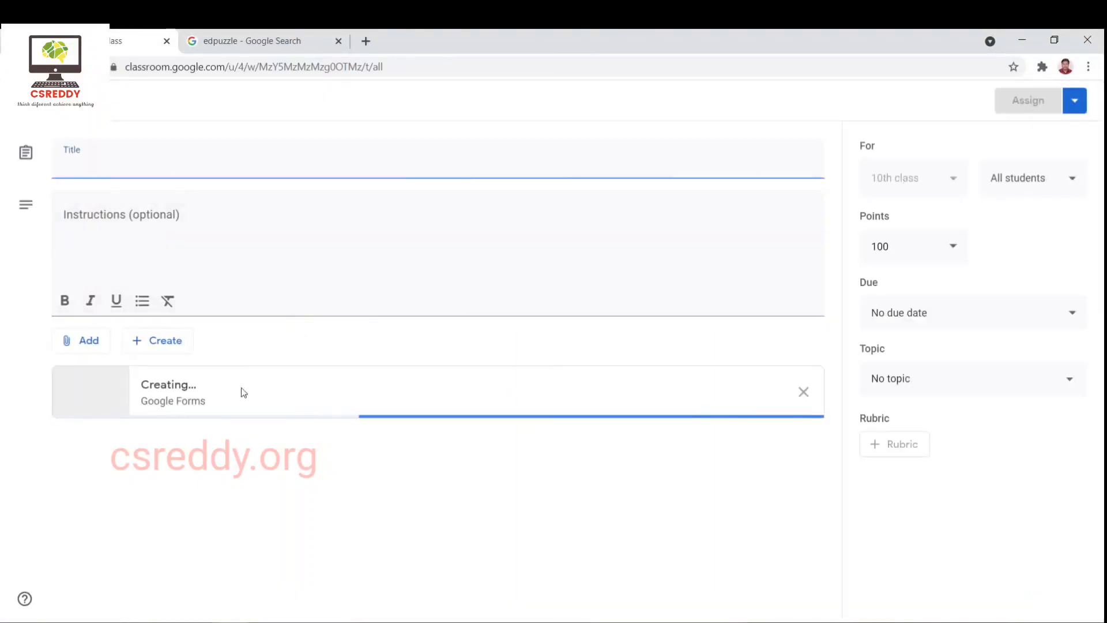
{"action": "right_click", "coordinate": [181, 386]}
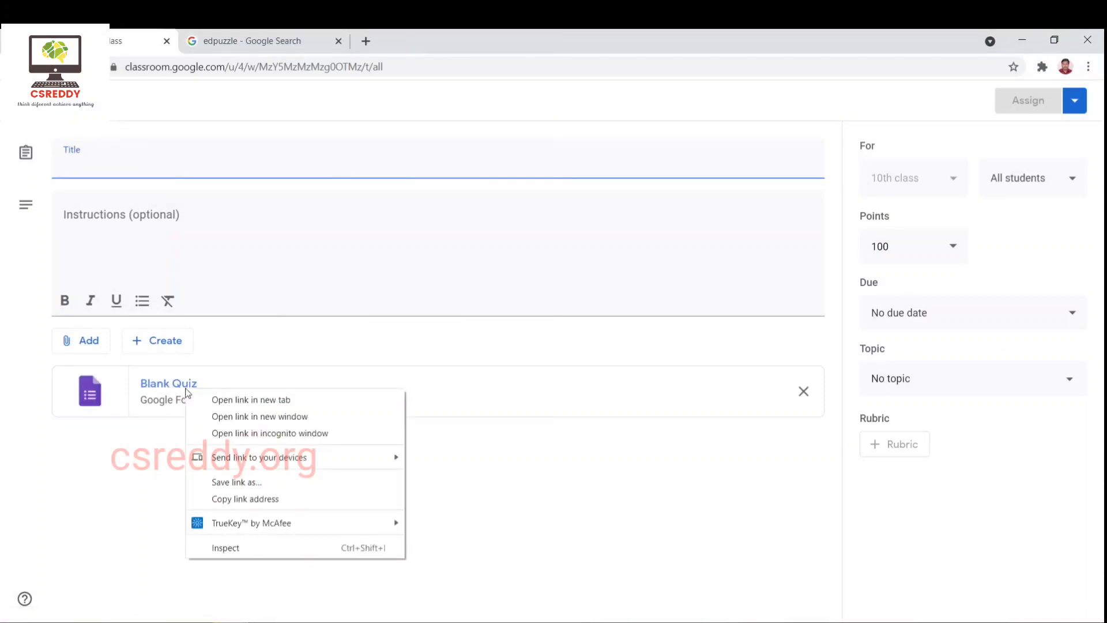
{"action": "left_click", "coordinate": [181, 387]}
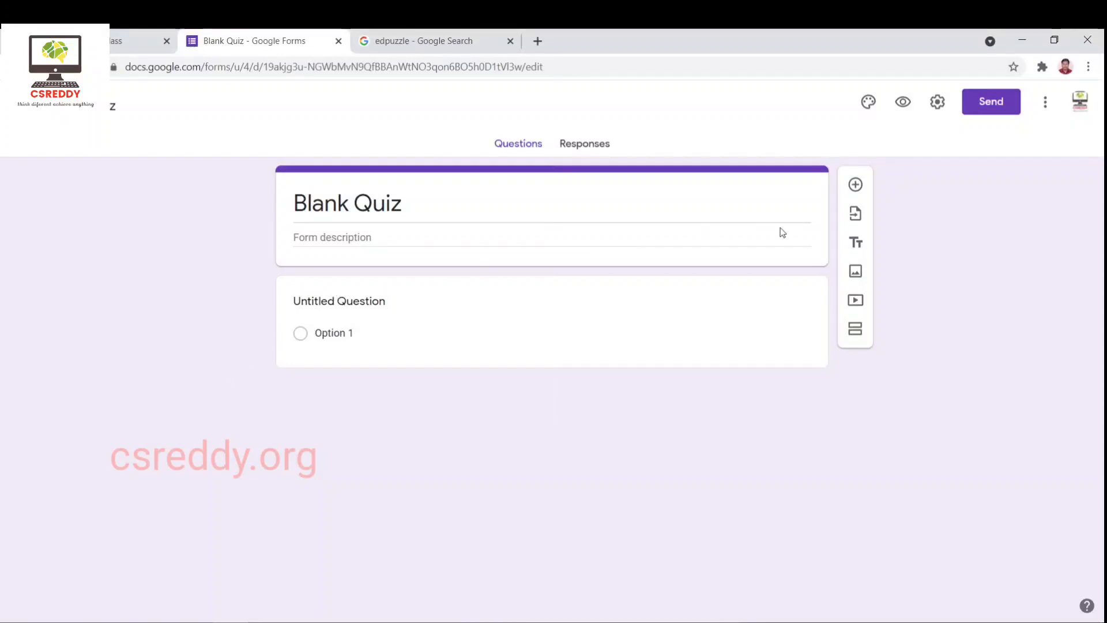
{"action": "left_click", "coordinate": [372, 337]}
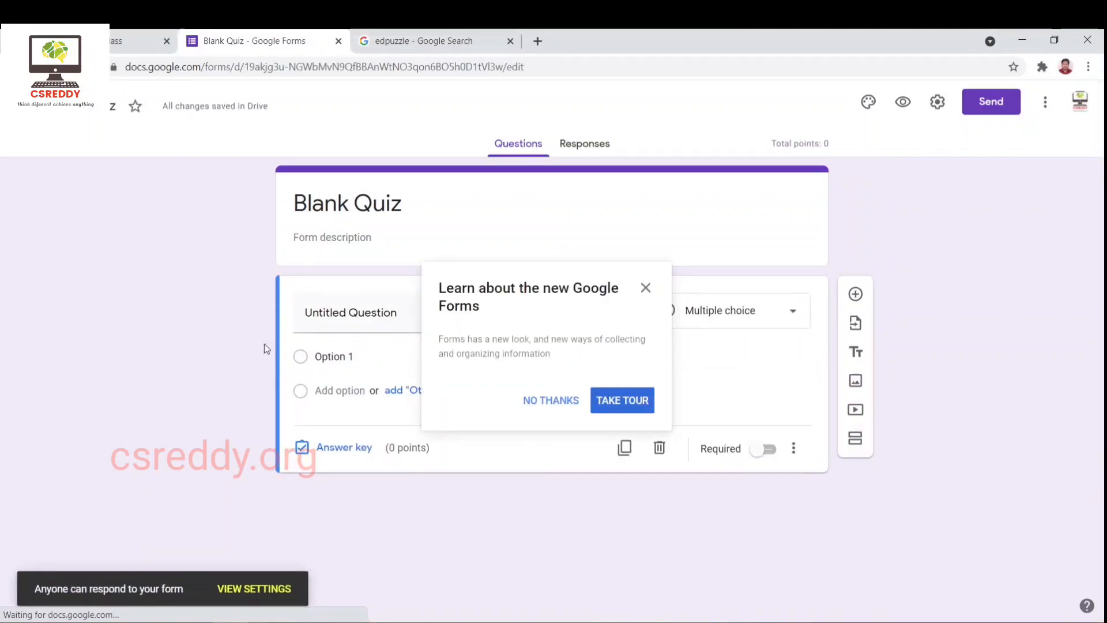
{"action": "left_click", "coordinate": [523, 399]}
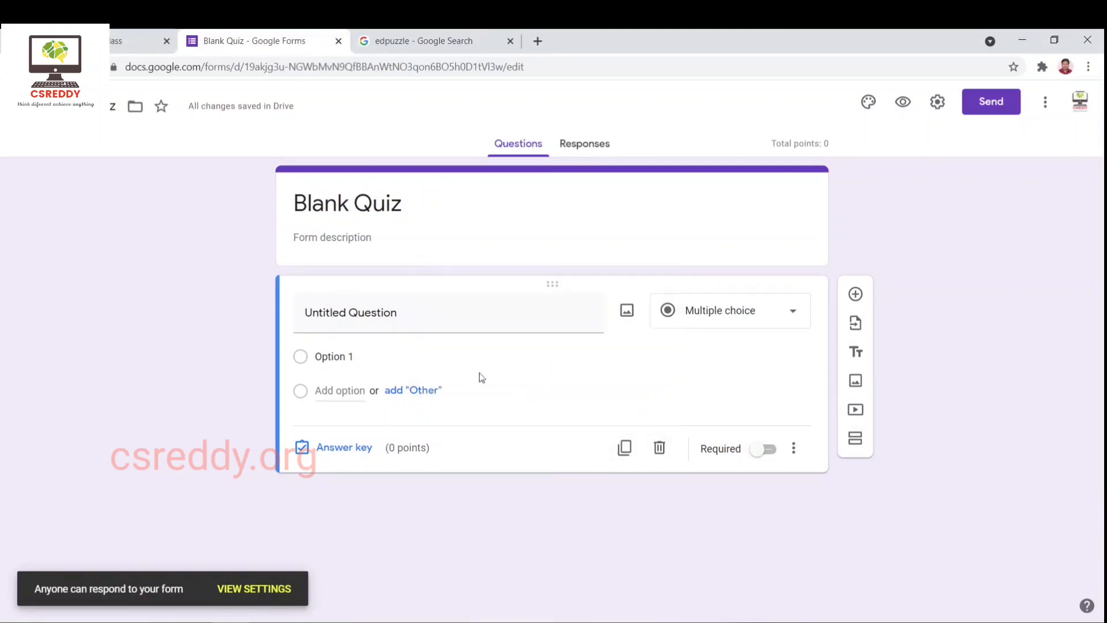
{"action": "left_click", "coordinate": [338, 41]}
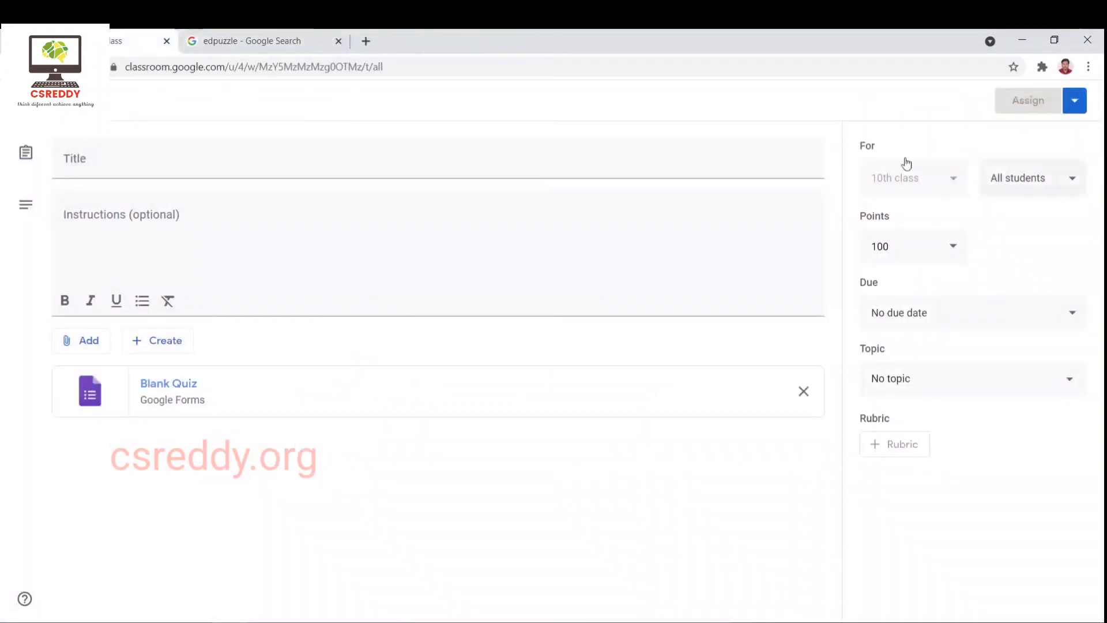
{"action": "left_click", "coordinate": [26, 101]}
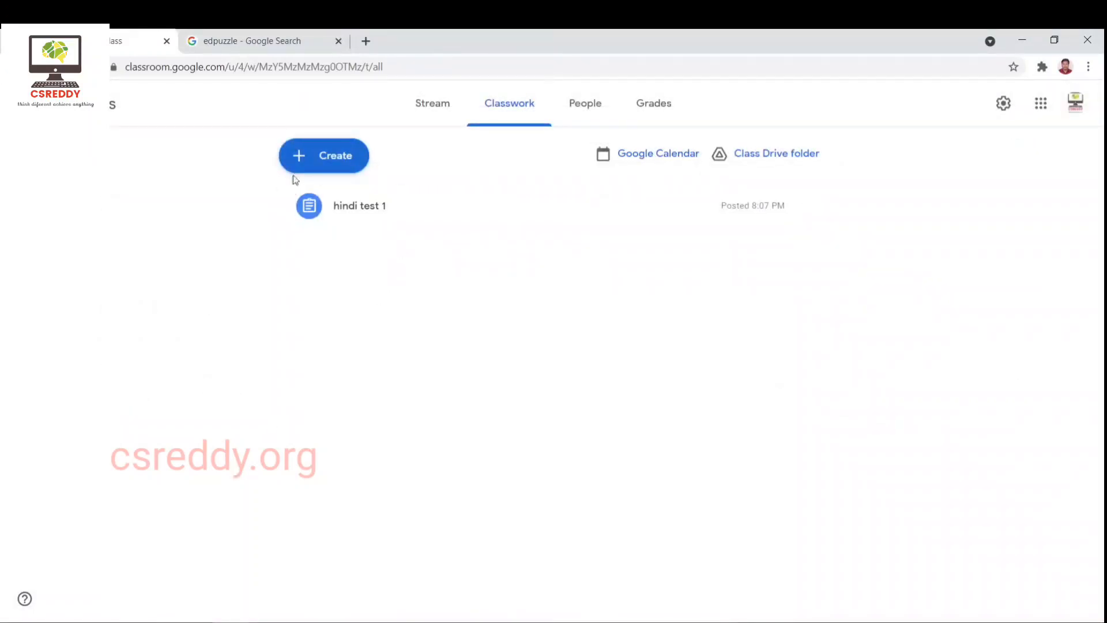
{"action": "left_click", "coordinate": [305, 167]}
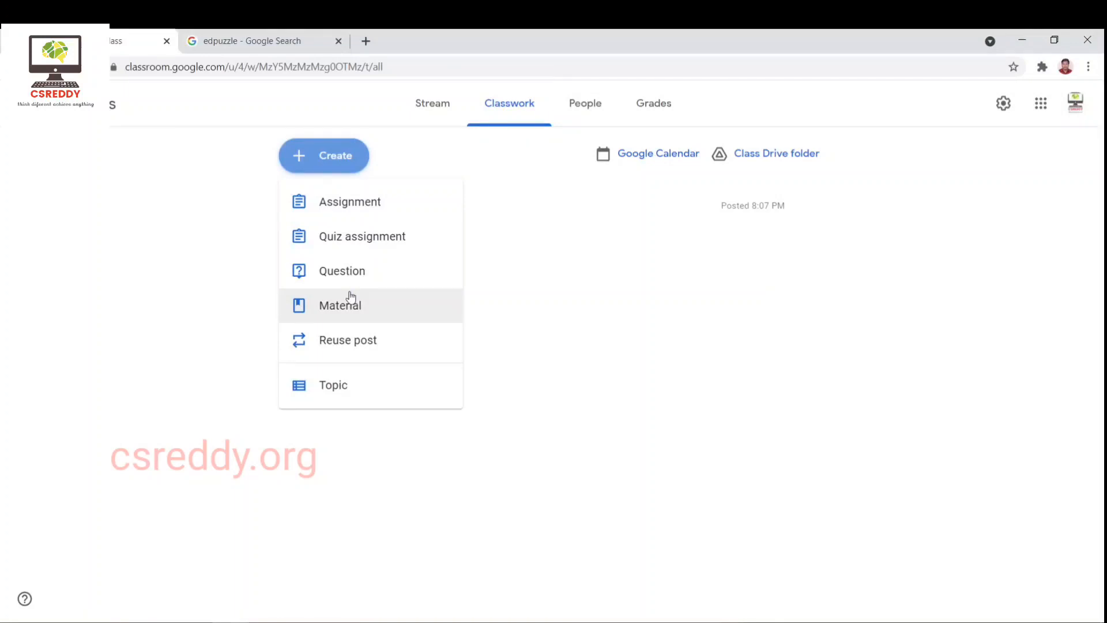
{"action": "left_click", "coordinate": [556, 208]}
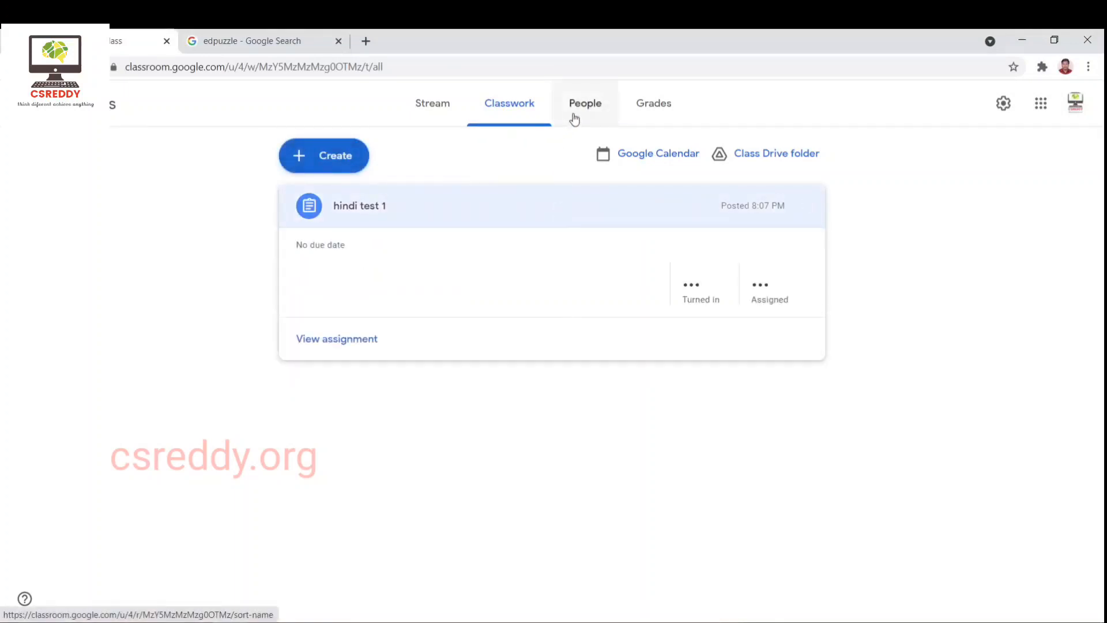
Step: View the class's People page and its student invitation dialog with the invite link, and cancel without inviting anyone
{"action": "left_click", "coordinate": [569, 118]}
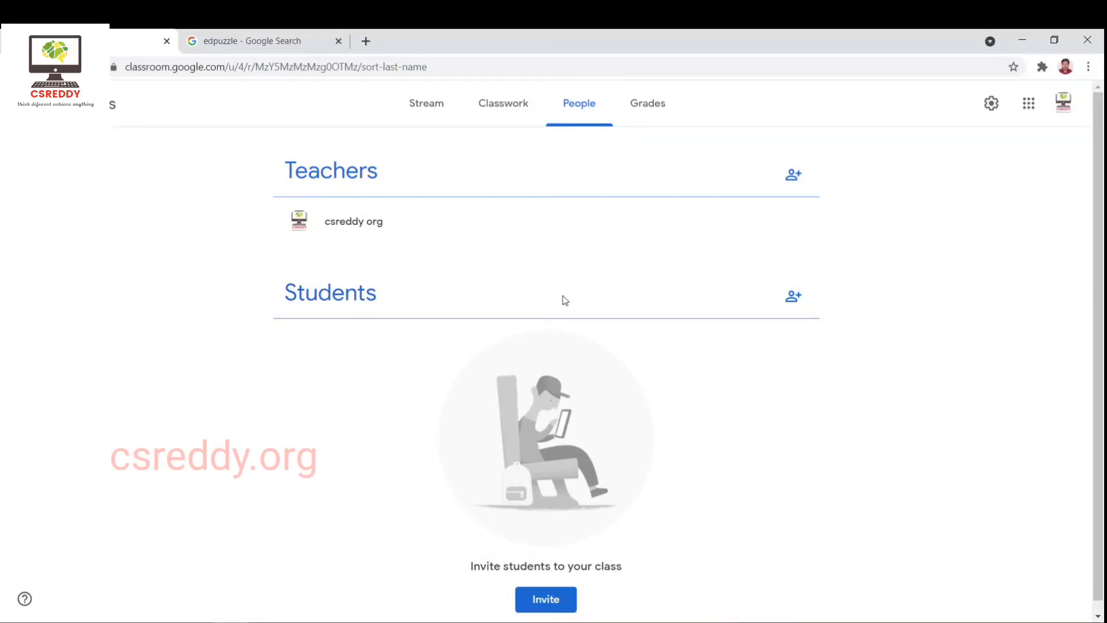
{"action": "scroll", "coordinate": [565, 301], "scroll_direction": "down", "scroll_amount": 1}
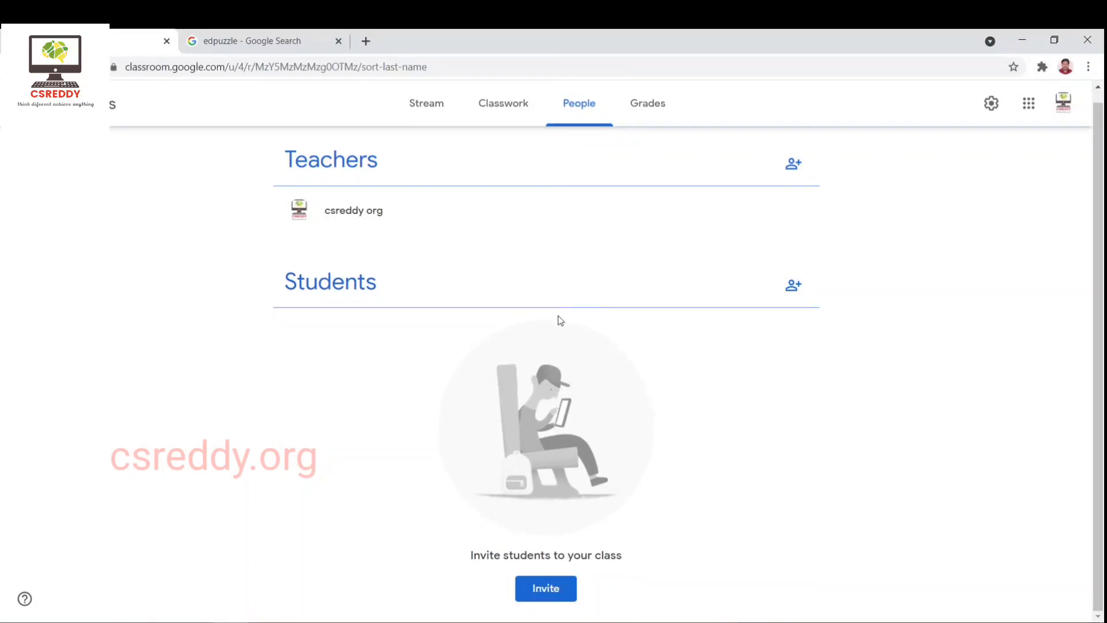
{"action": "left_click", "coordinate": [548, 588]}
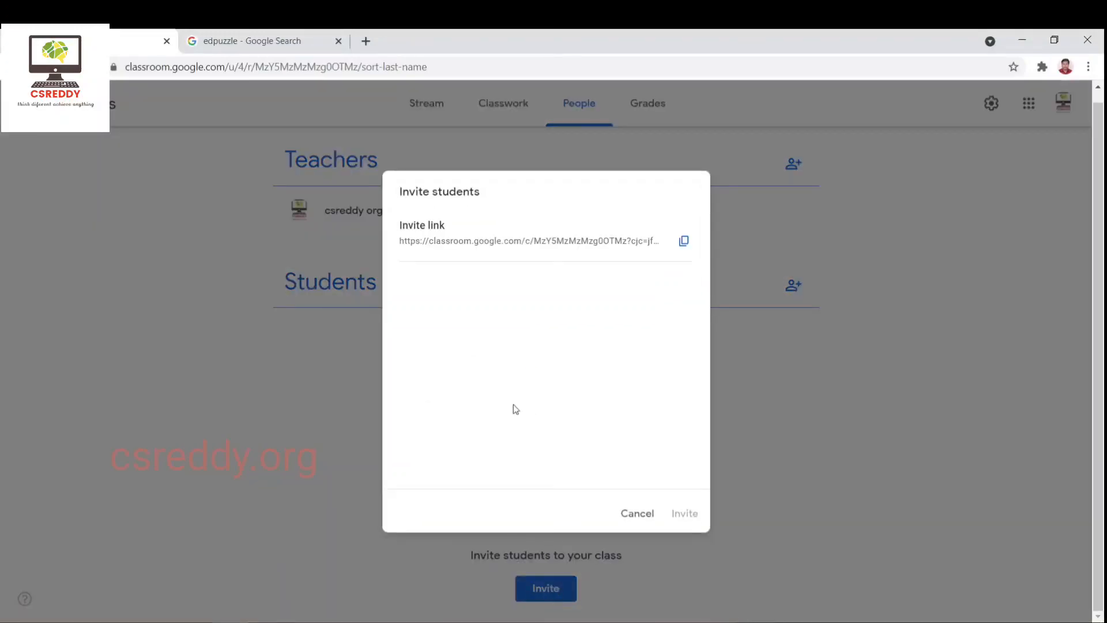
{"action": "left_click", "coordinate": [630, 514]}
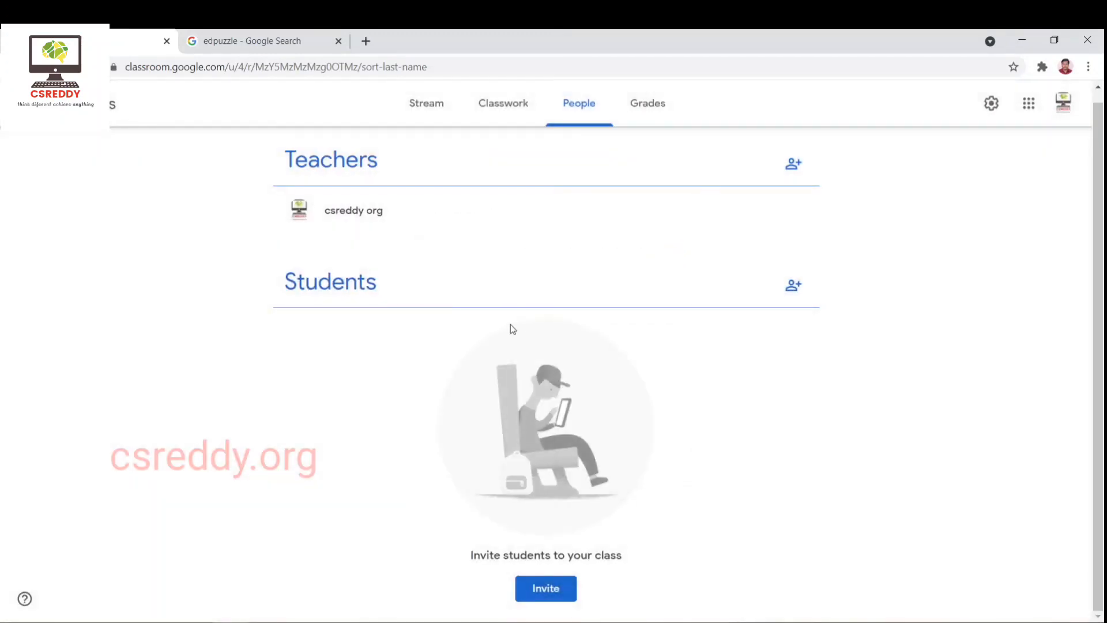
{"action": "right_click", "coordinate": [512, 329]}
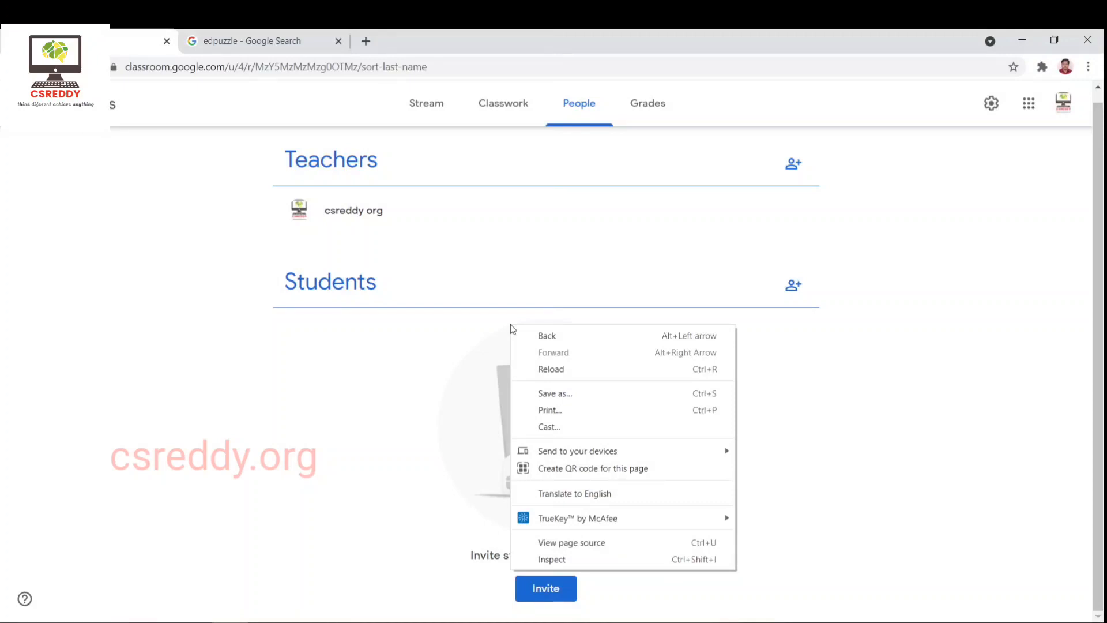
{"action": "left_click", "coordinate": [454, 371]}
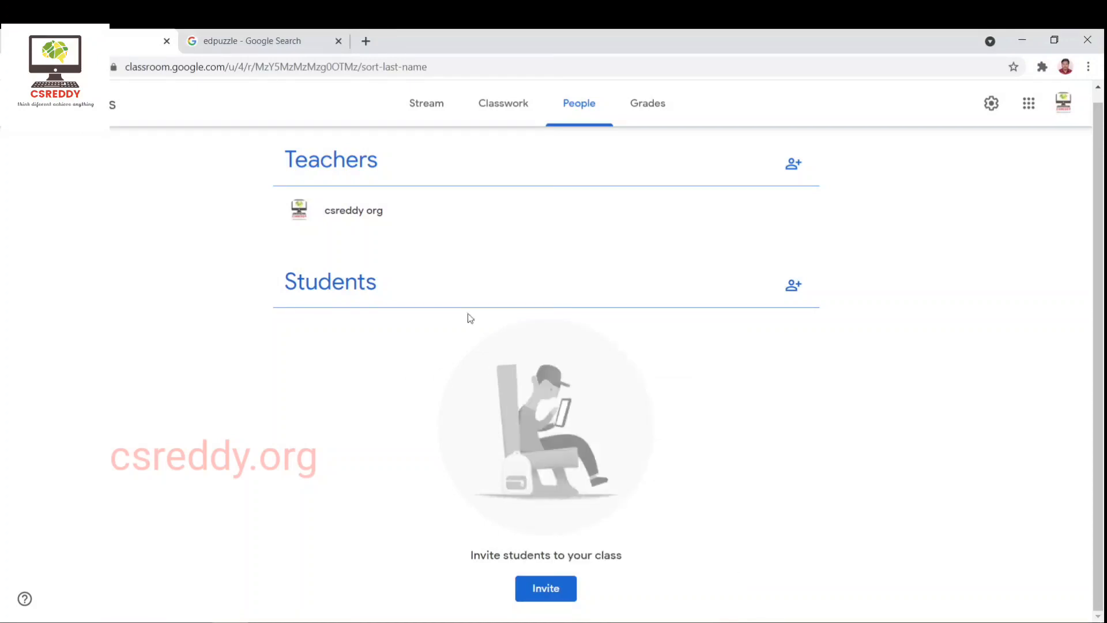
Step: Look over the Grades and Classwork pages of the class and return to its Stream page
{"action": "left_click", "coordinate": [669, 117]}
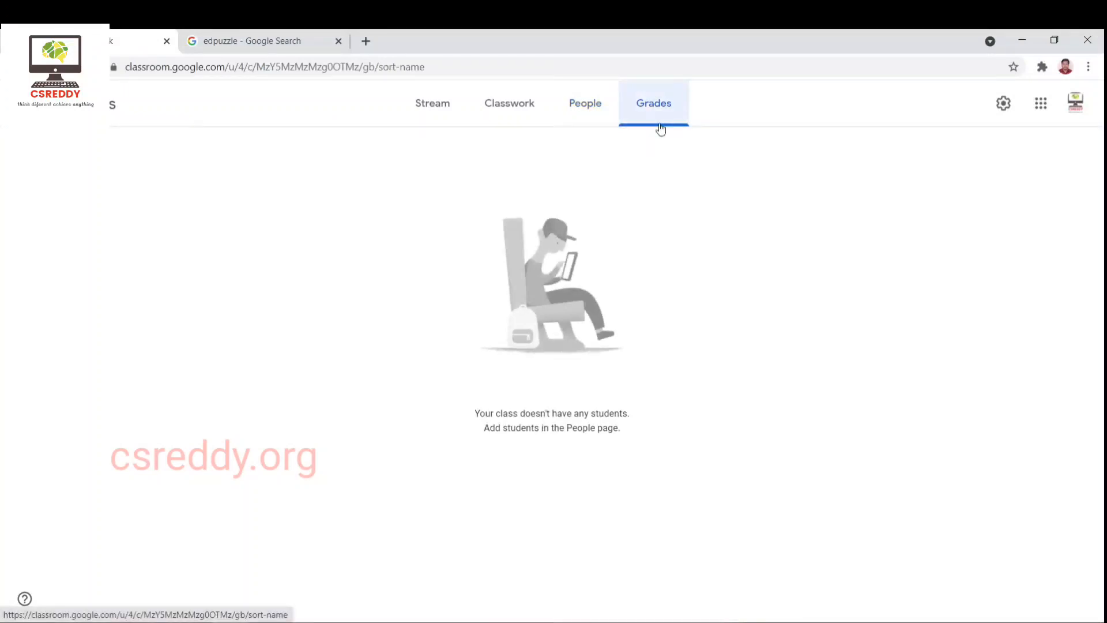
{"action": "left_click", "coordinate": [499, 119]}
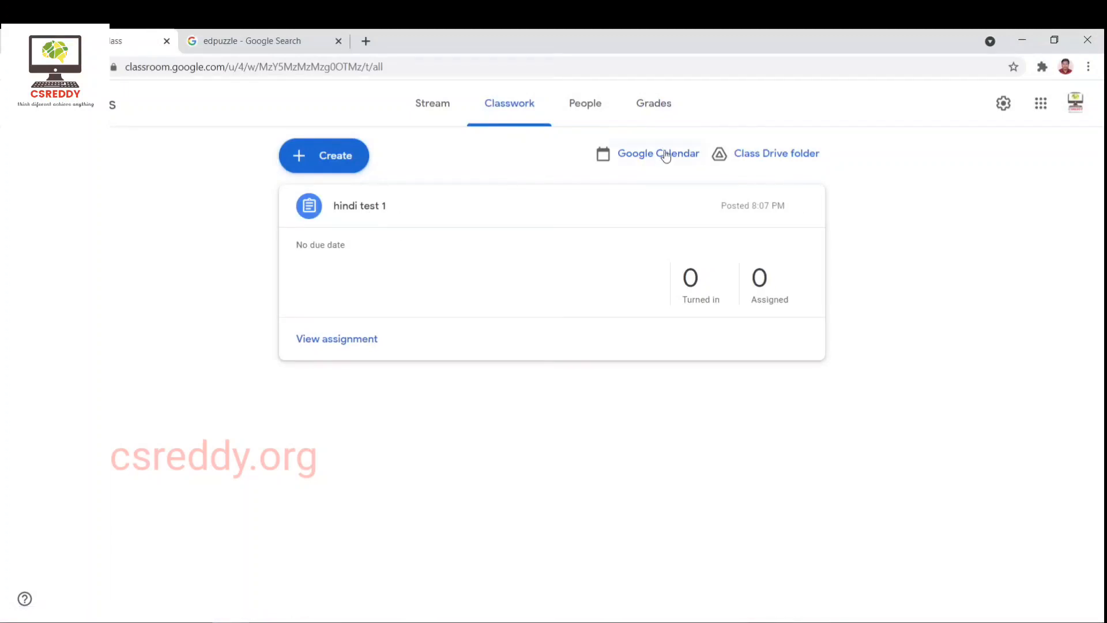
{"action": "left_click", "coordinate": [658, 122]}
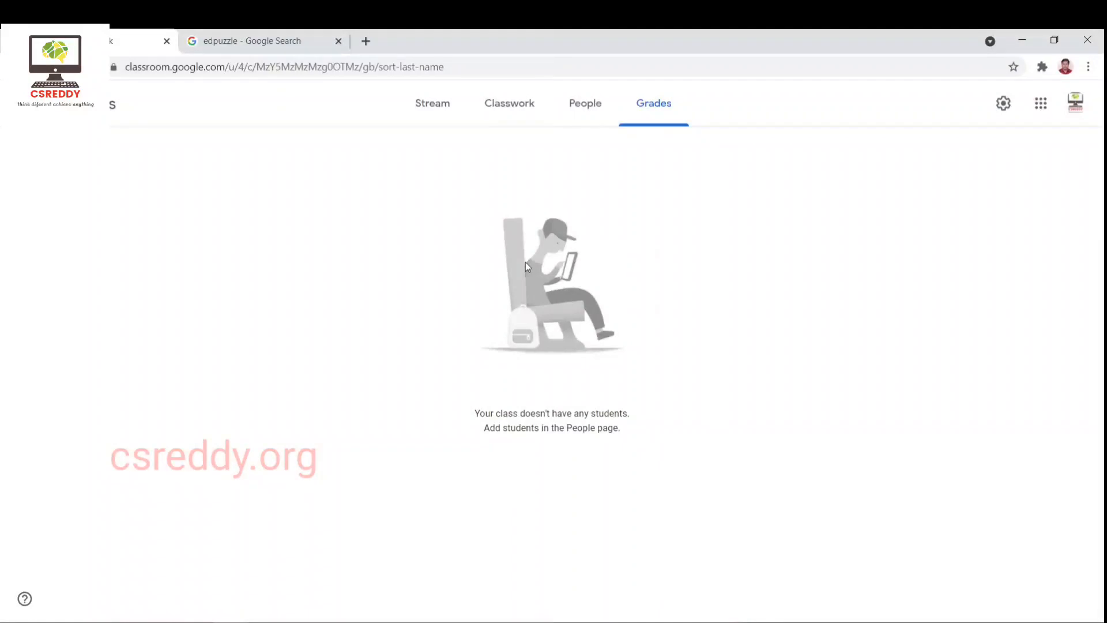
{"action": "left_click", "coordinate": [494, 110]}
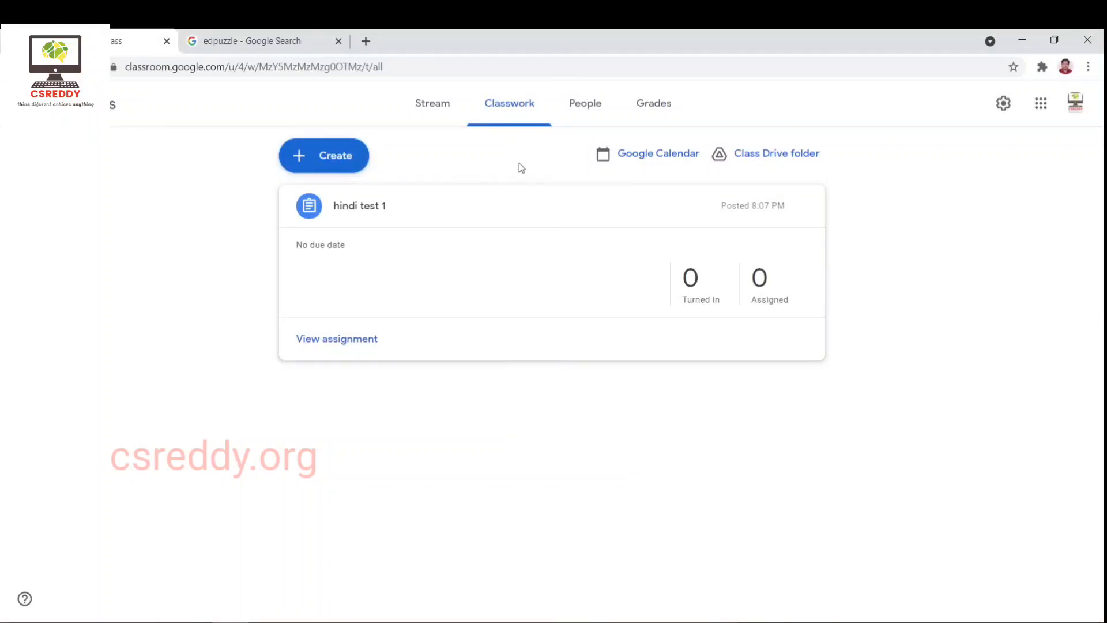
{"action": "left_click", "coordinate": [442, 119]}
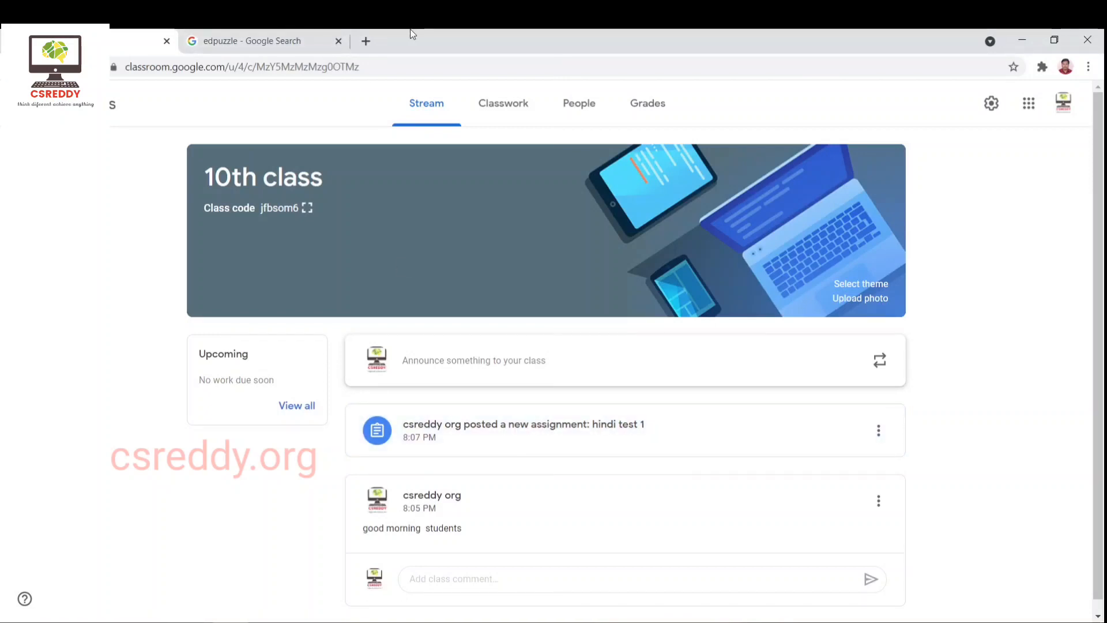
Step: Open Google Meet in a new browser tab by looking up "google meet"
{"action": "left_click", "coordinate": [365, 41]}
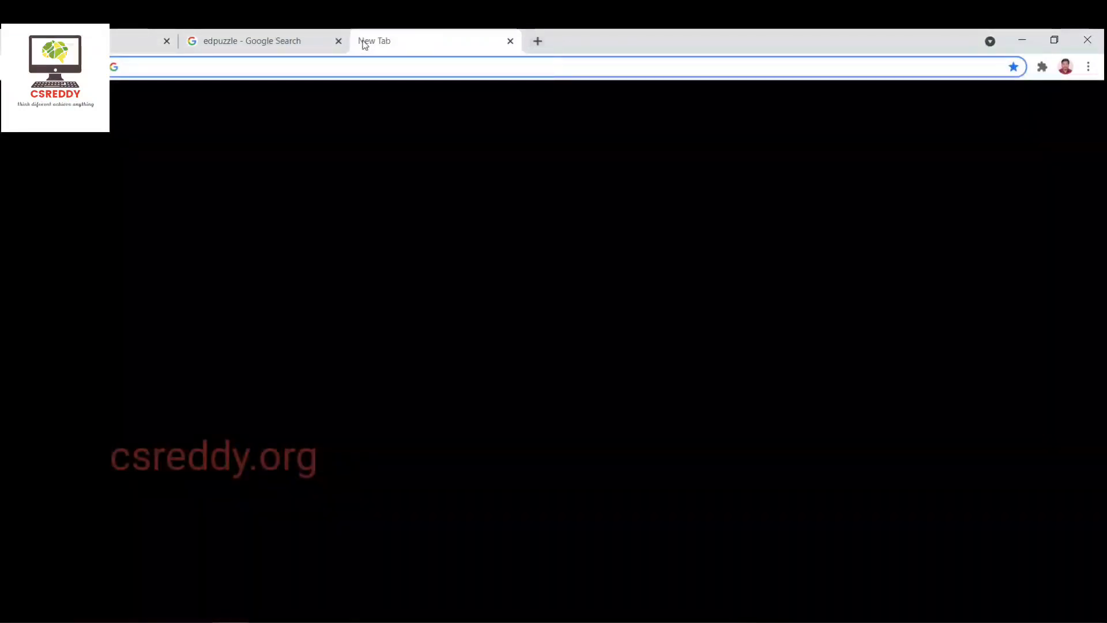
{"action": "type", "text": "google mee"}
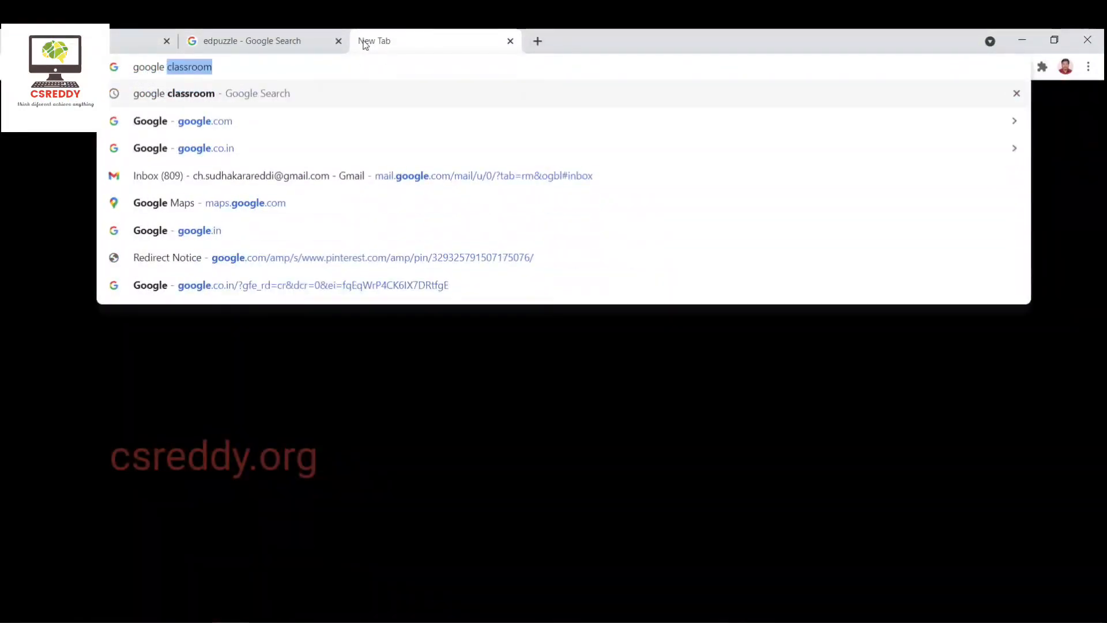
{"action": "type", "text": "t"}
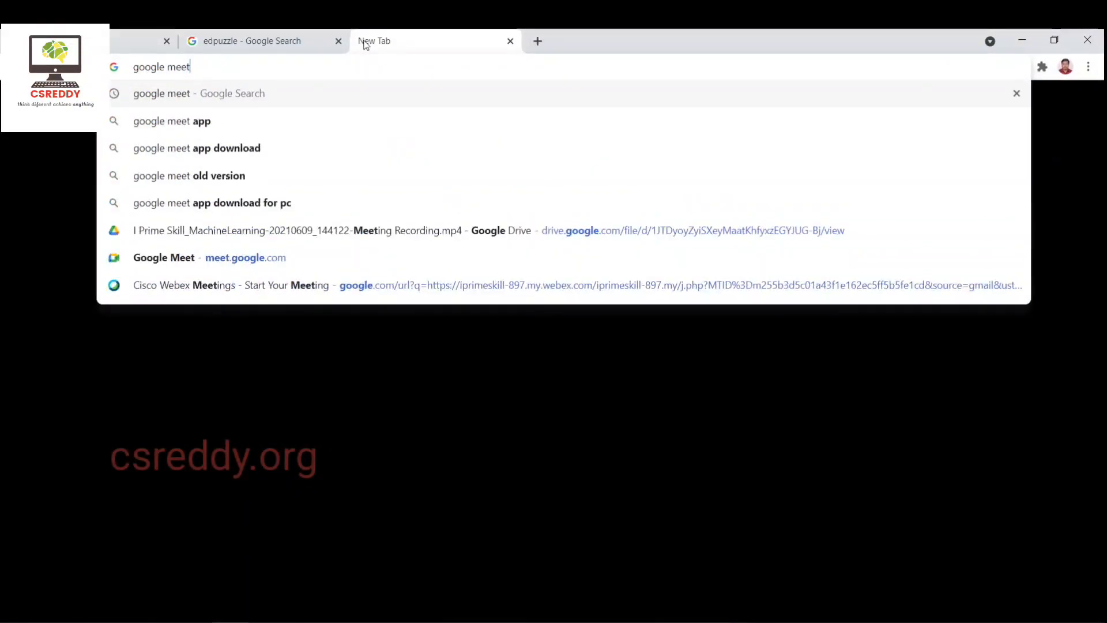
{"action": "key", "text": "Return"}
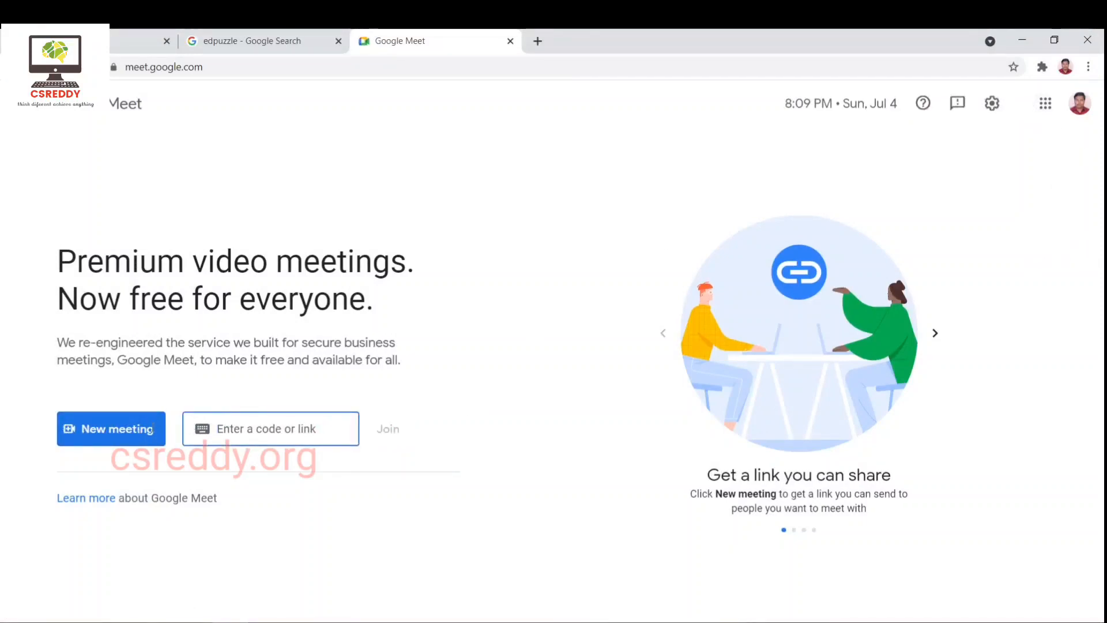
{"action": "left_click", "coordinate": [141, 432]}
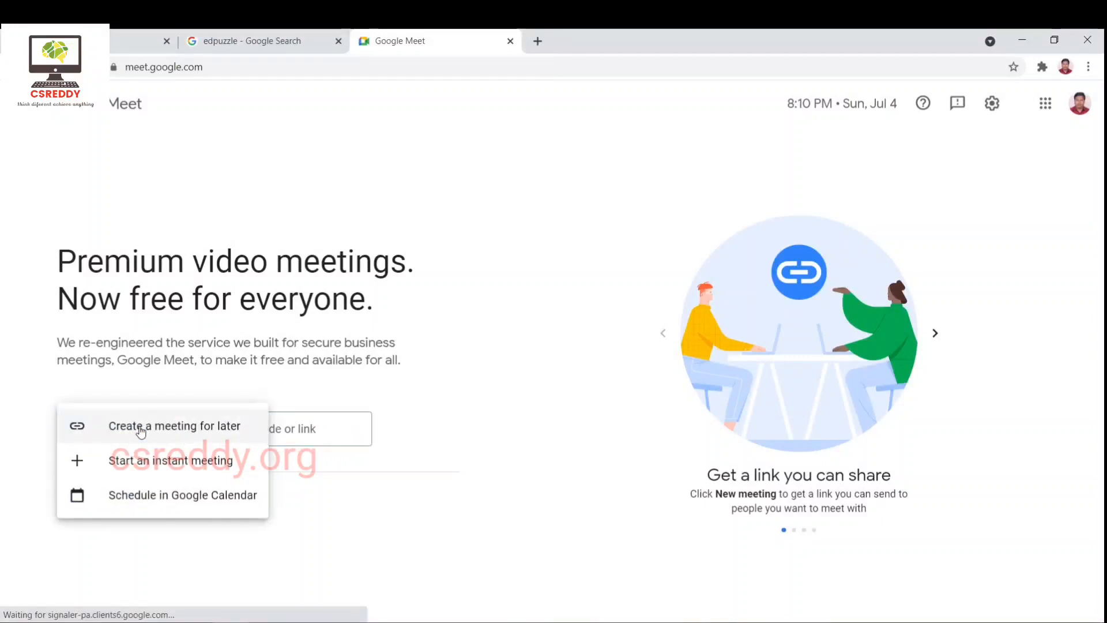
{"action": "left_click", "coordinate": [141, 432]}
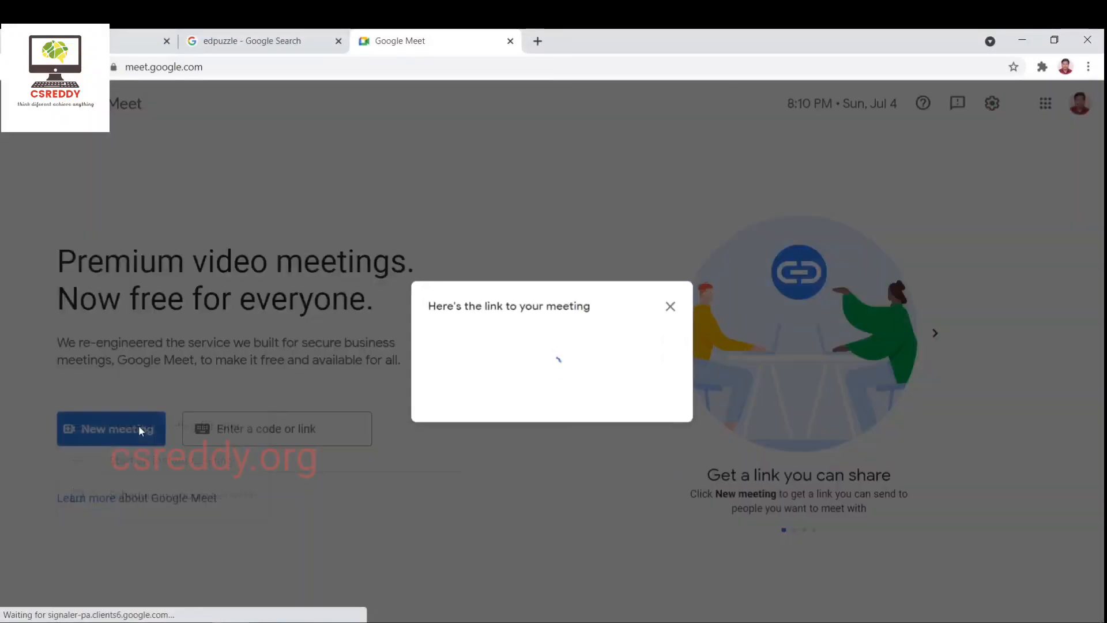
{"action": "left_click", "coordinate": [673, 305]}
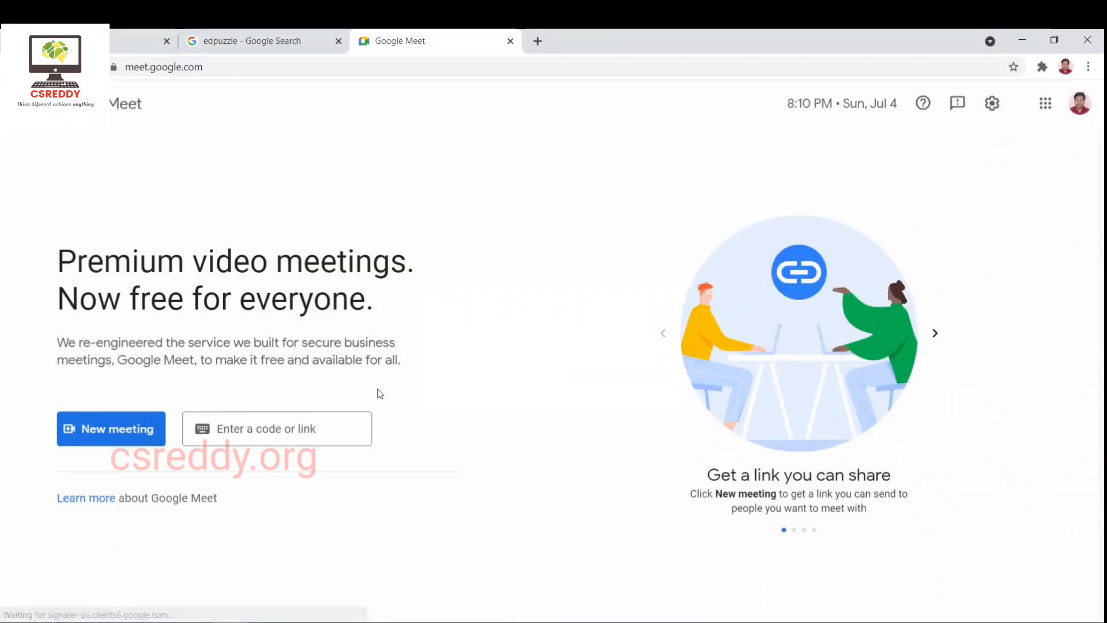
Step: Start an instant meeting in Google Meet
{"action": "left_click", "coordinate": [141, 430]}
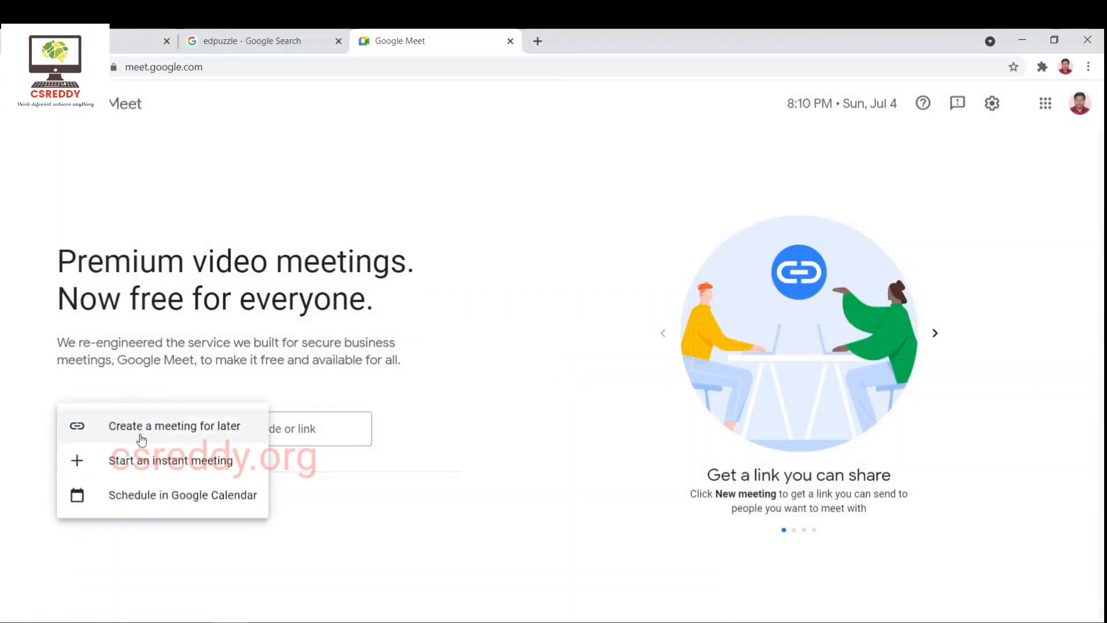
{"action": "left_click", "coordinate": [163, 464]}
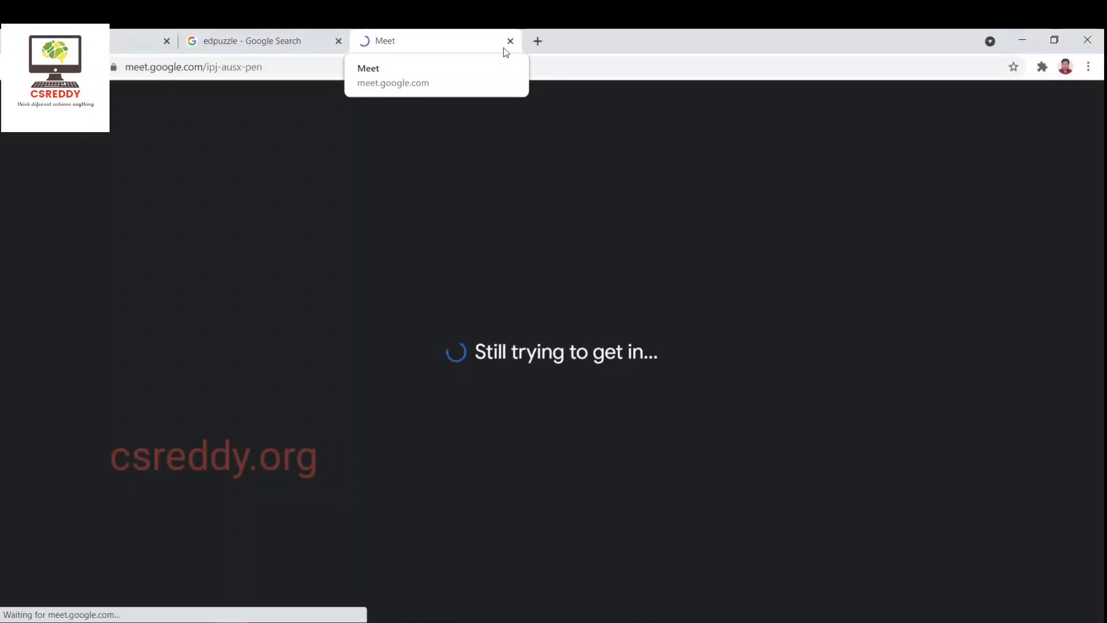
{"action": "left_click", "coordinate": [331, 36]}
{"action": "key", "text": "ctrl+shift+Tab"}
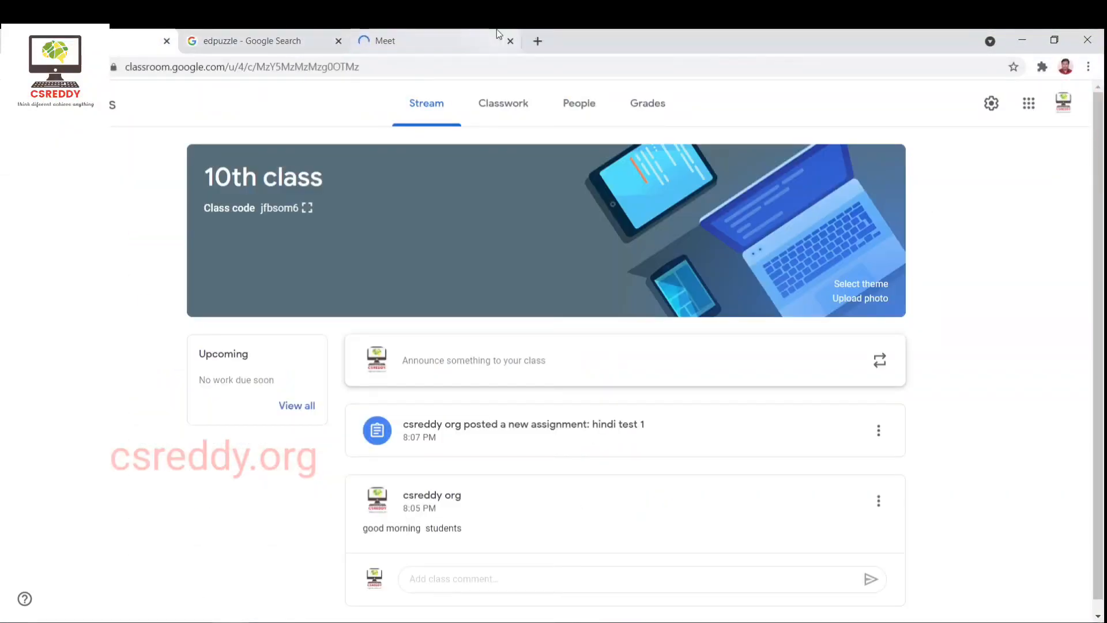
{"action": "left_click", "coordinate": [407, 36]}
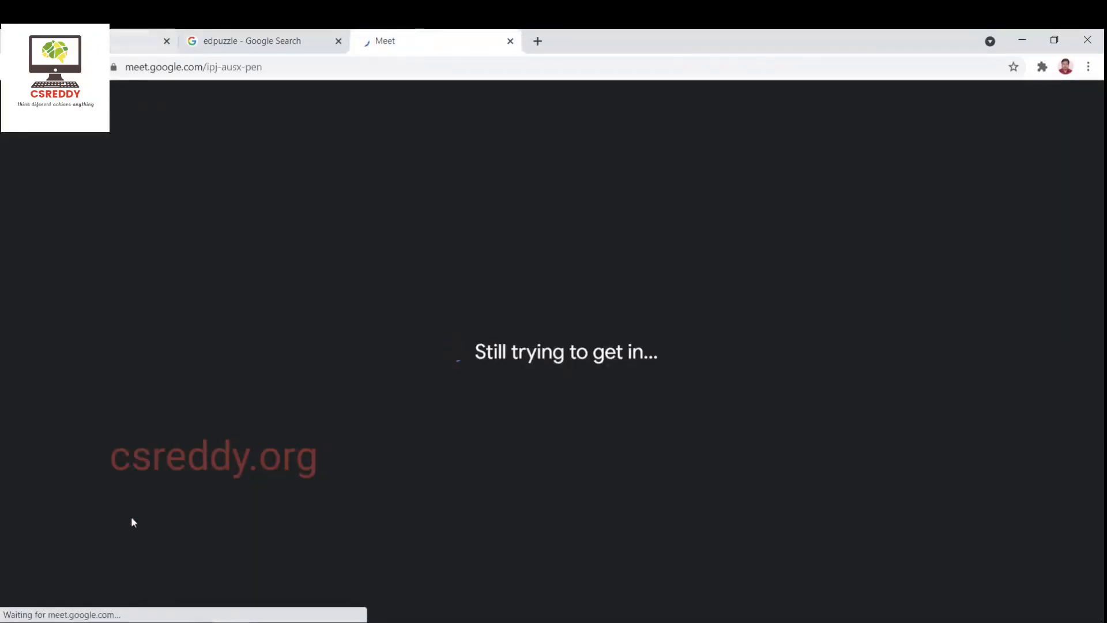
{"action": "left_click", "coordinate": [124, 35]}
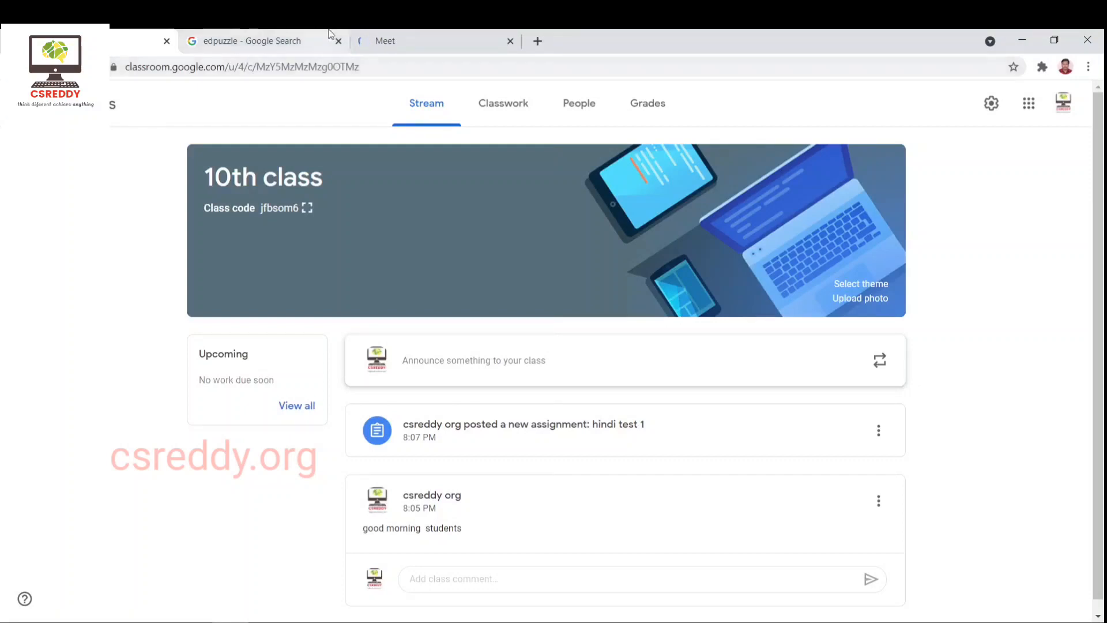
{"action": "left_click", "coordinate": [372, 40]}
{"action": "left_click", "coordinate": [95, 41]}
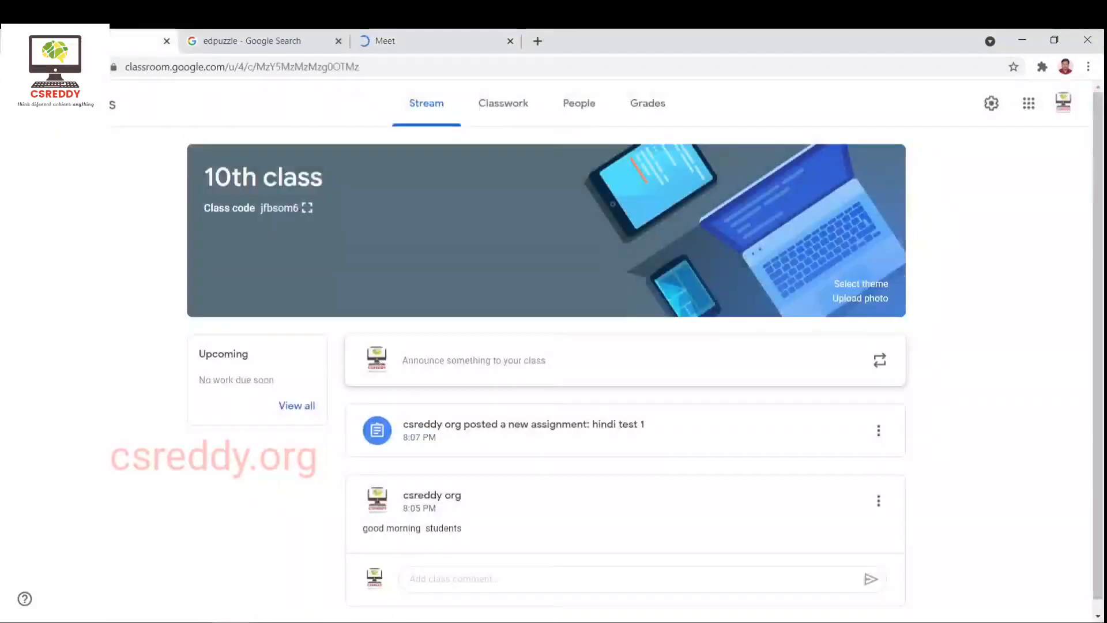
{"action": "scroll", "coordinate": [465, 242], "scroll_direction": "down", "scroll_amount": 1}
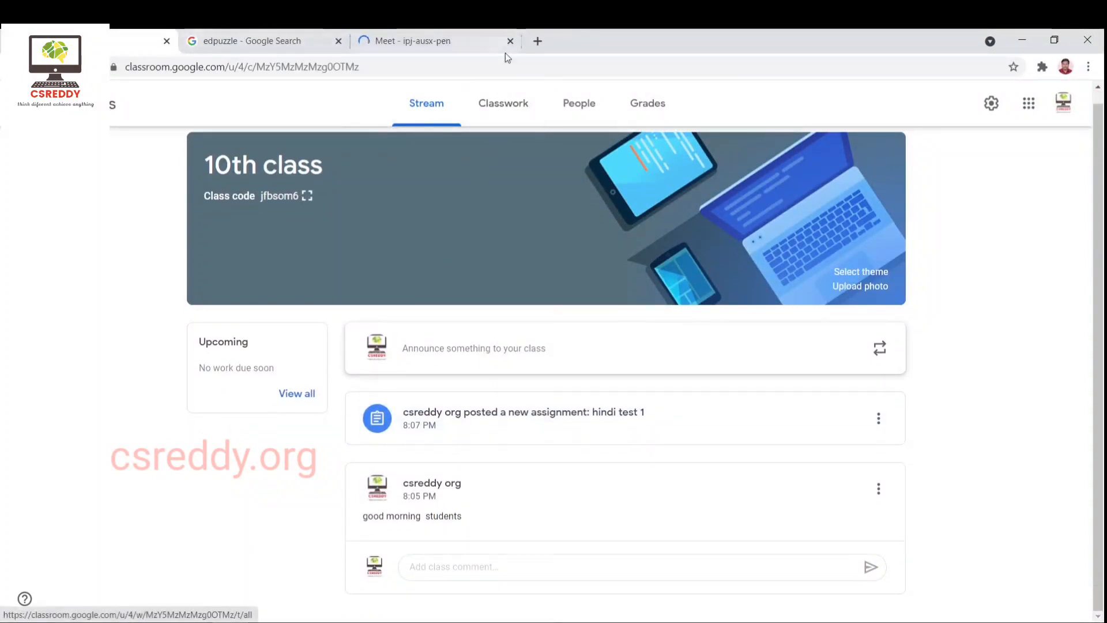
{"action": "left_click", "coordinate": [459, 40]}
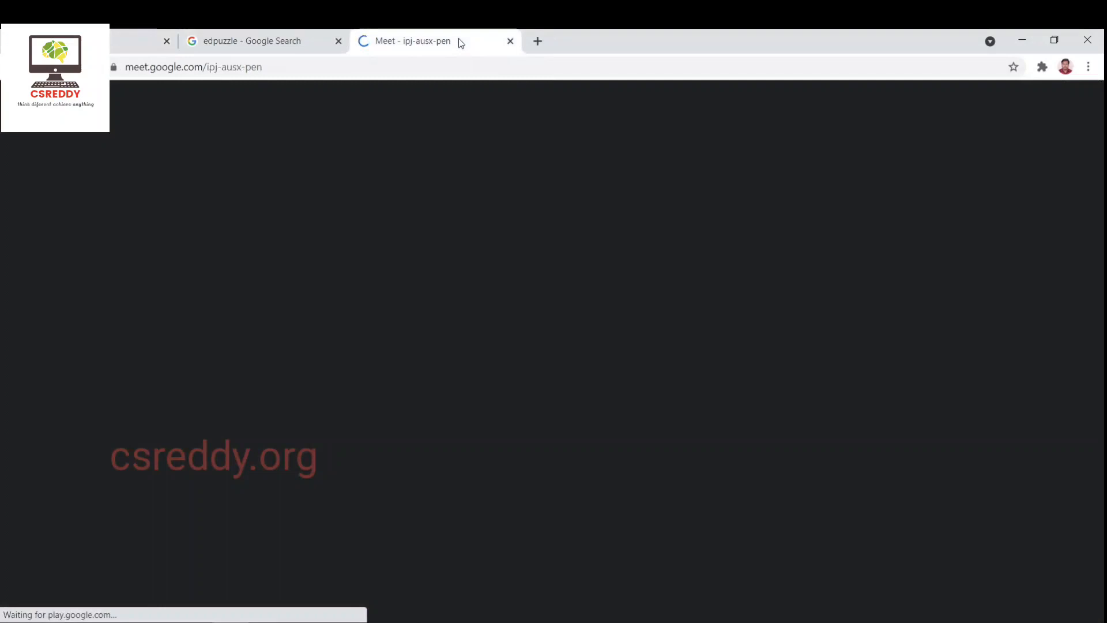
Step: Switch back to Google Classroom and look through the Grades page, the main navigation menu and the Google apps list
{"action": "left_click", "coordinate": [138, 35]}
{"action": "left_click", "coordinate": [634, 104]}
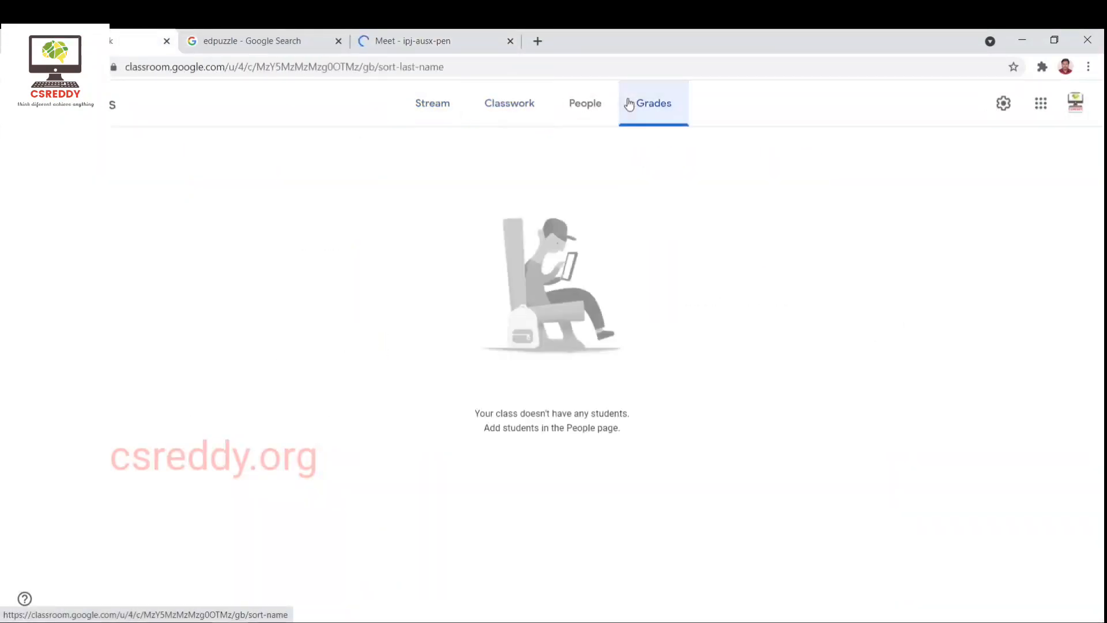
{"action": "left_click", "coordinate": [23, 105]}
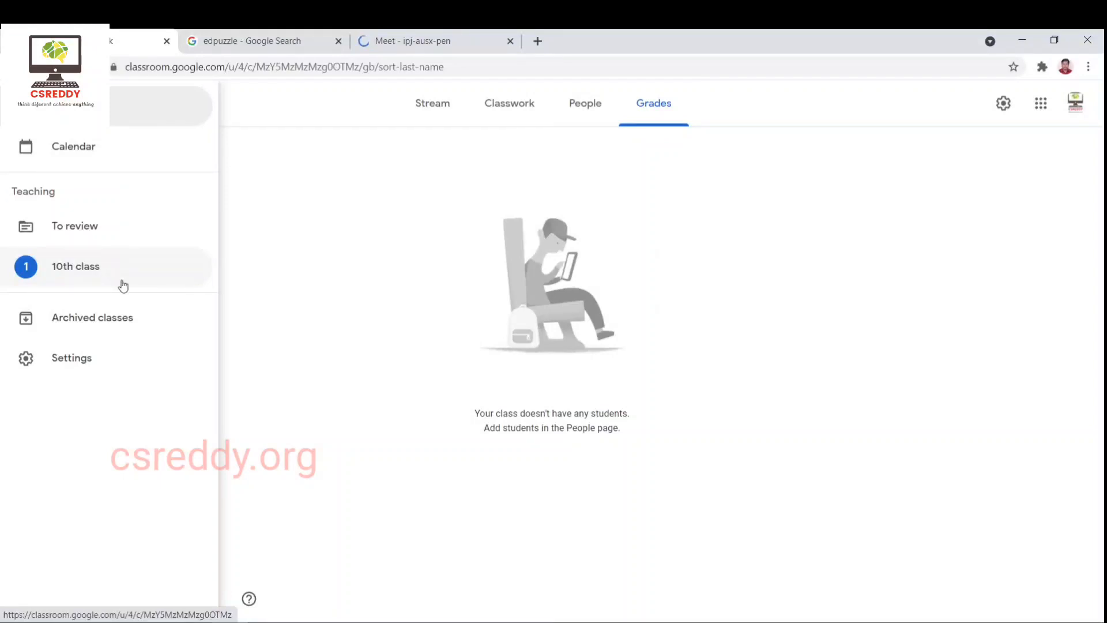
{"action": "left_click", "coordinate": [119, 257]}
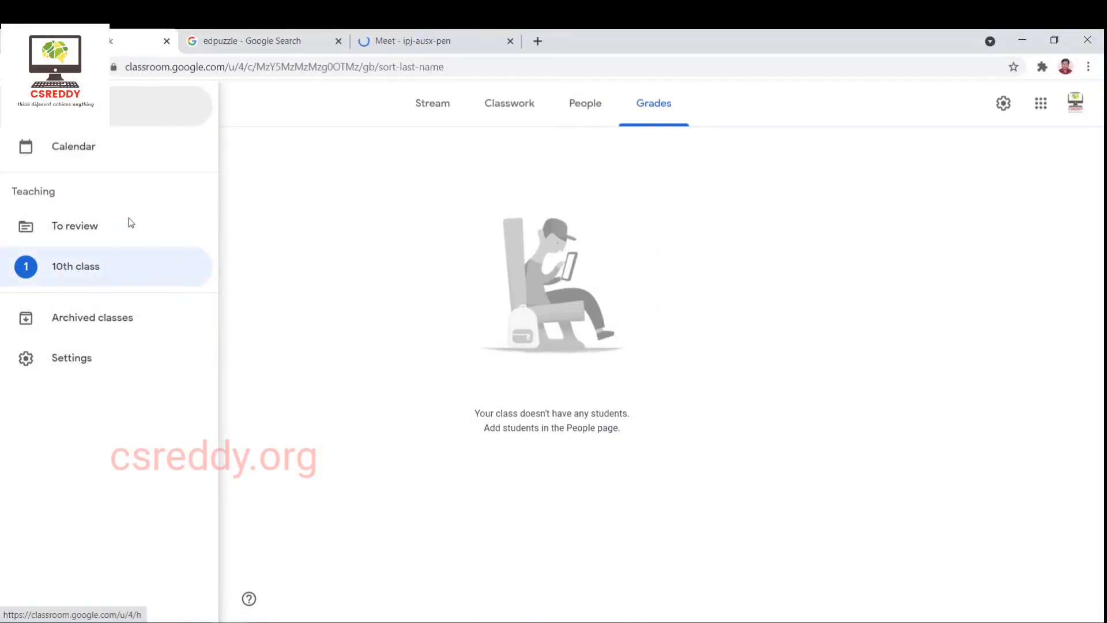
{"action": "left_click", "coordinate": [952, 384]}
{"action": "left_click", "coordinate": [1040, 103]}
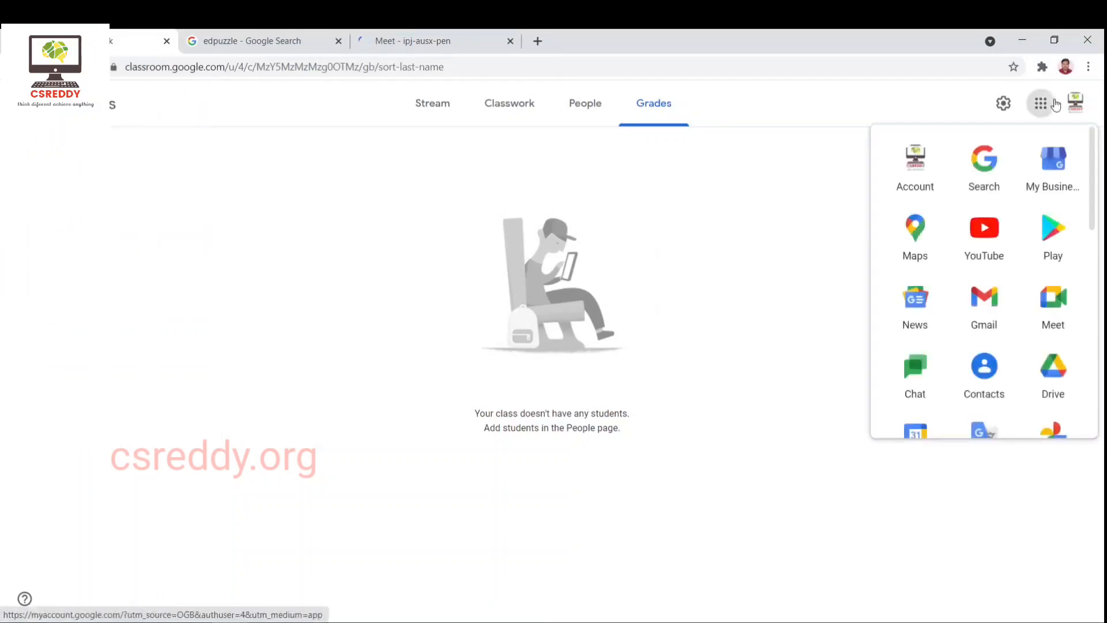
{"action": "left_click", "coordinate": [1040, 103]}
Step: Open the class settings and turn the invite codes off and back on to generate a new class code
{"action": "left_click", "coordinate": [1003, 103]}
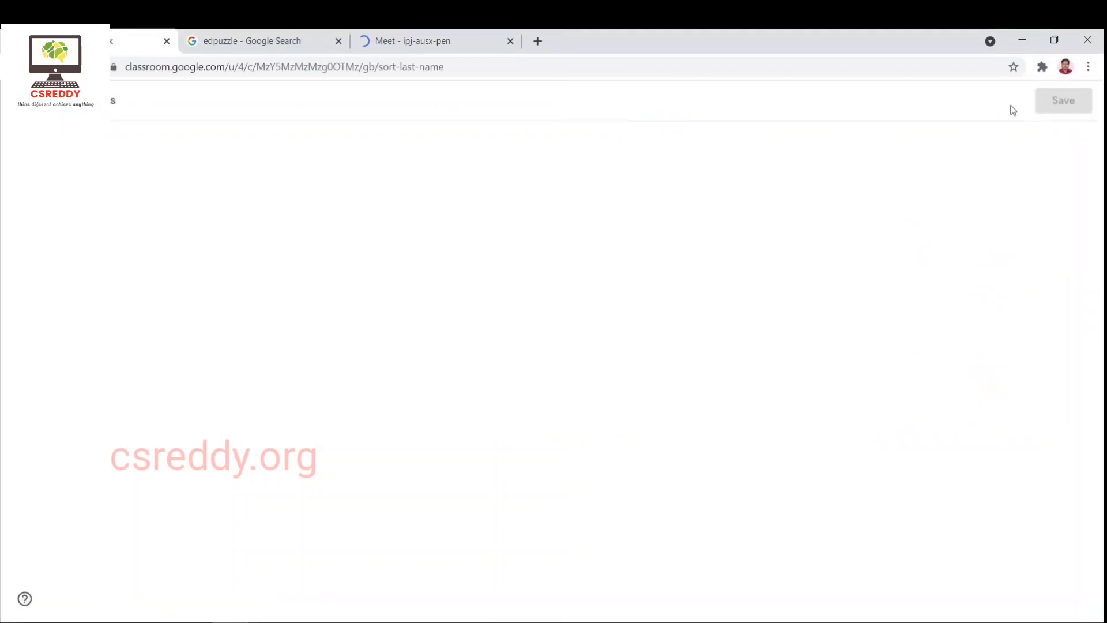
{"action": "scroll", "coordinate": [449, 271], "scroll_direction": "down", "scroll_amount": 8}
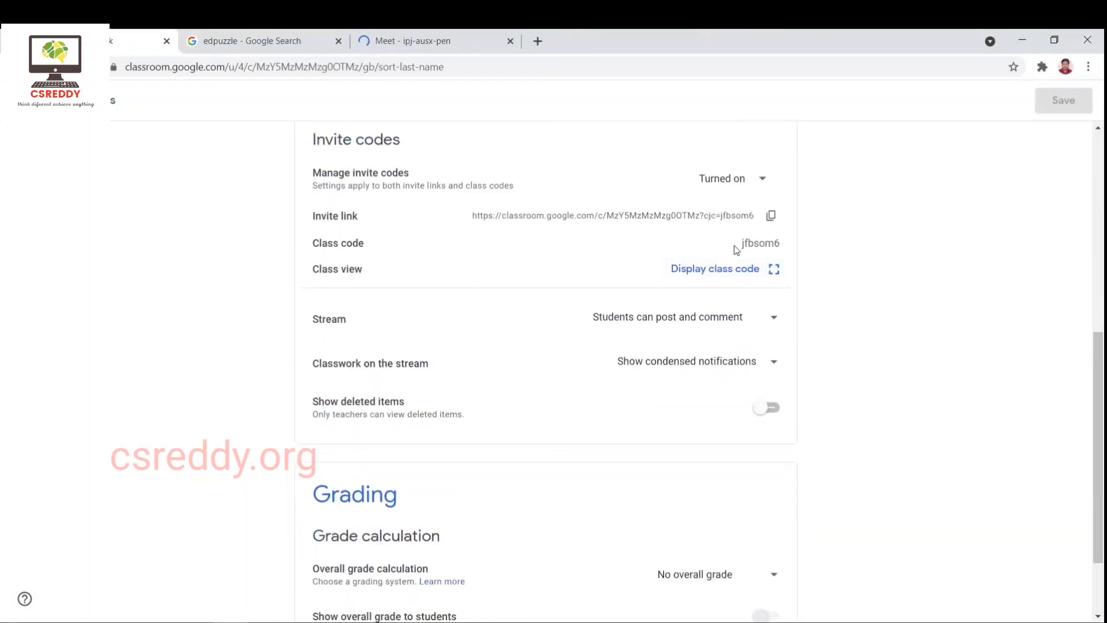
{"action": "left_click_drag", "start_coordinate": [738, 245], "coordinate": [456, 234]}
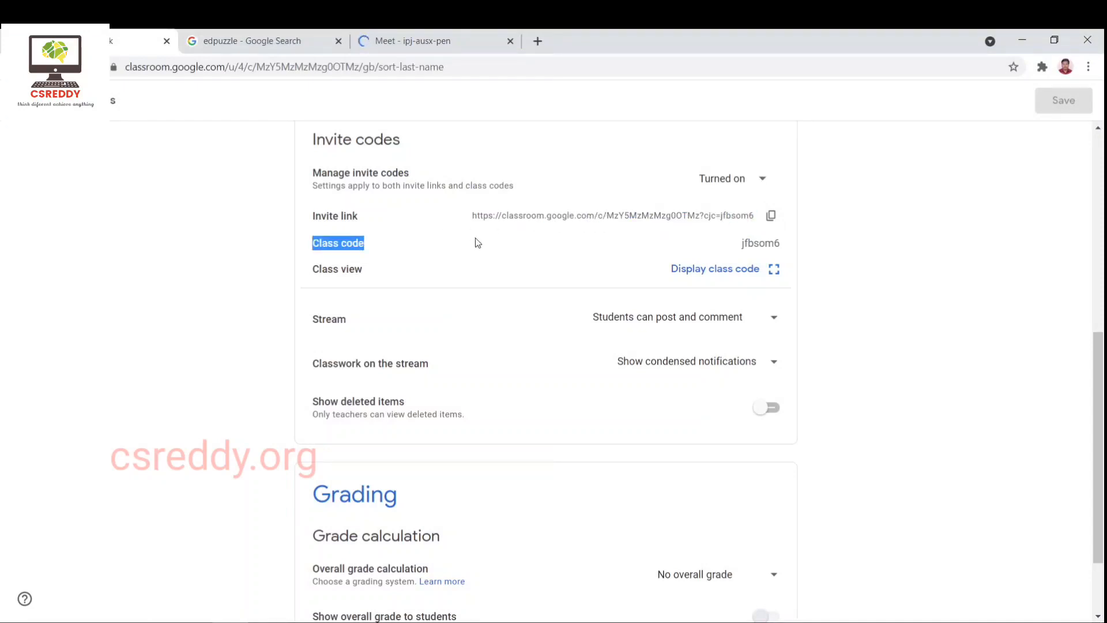
{"action": "left_click", "coordinate": [478, 242]}
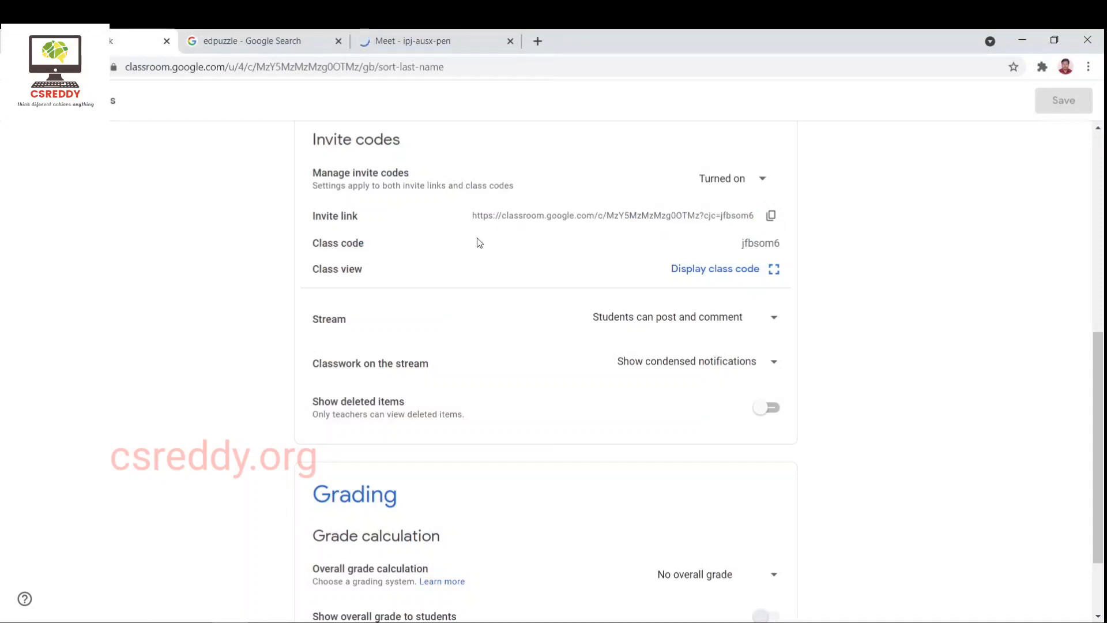
{"action": "left_click", "coordinate": [726, 183]}
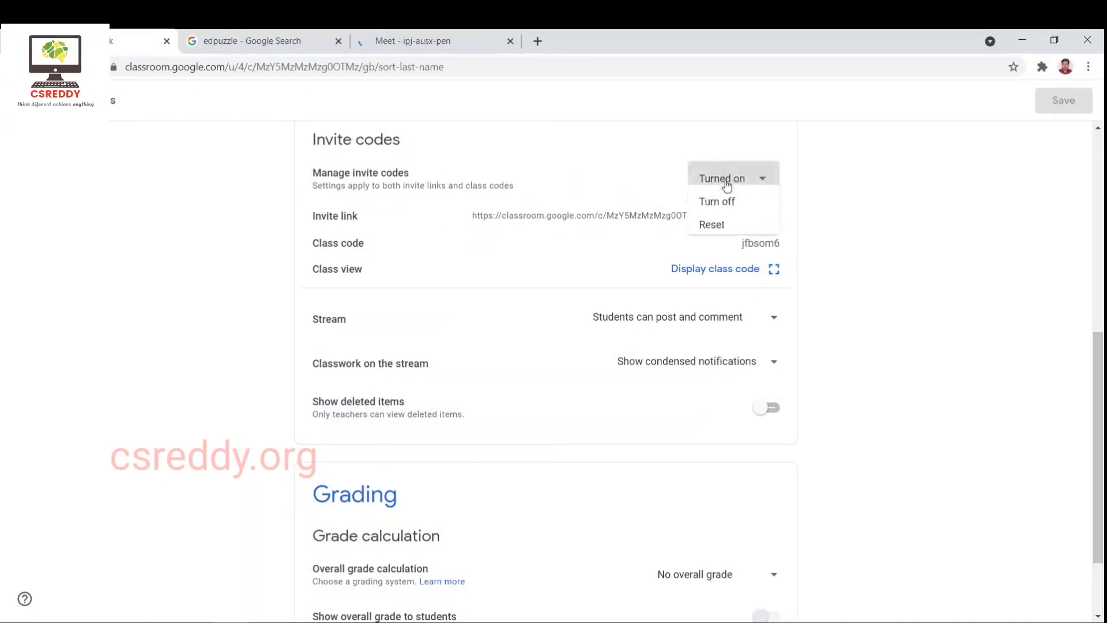
{"action": "left_click", "coordinate": [725, 214]}
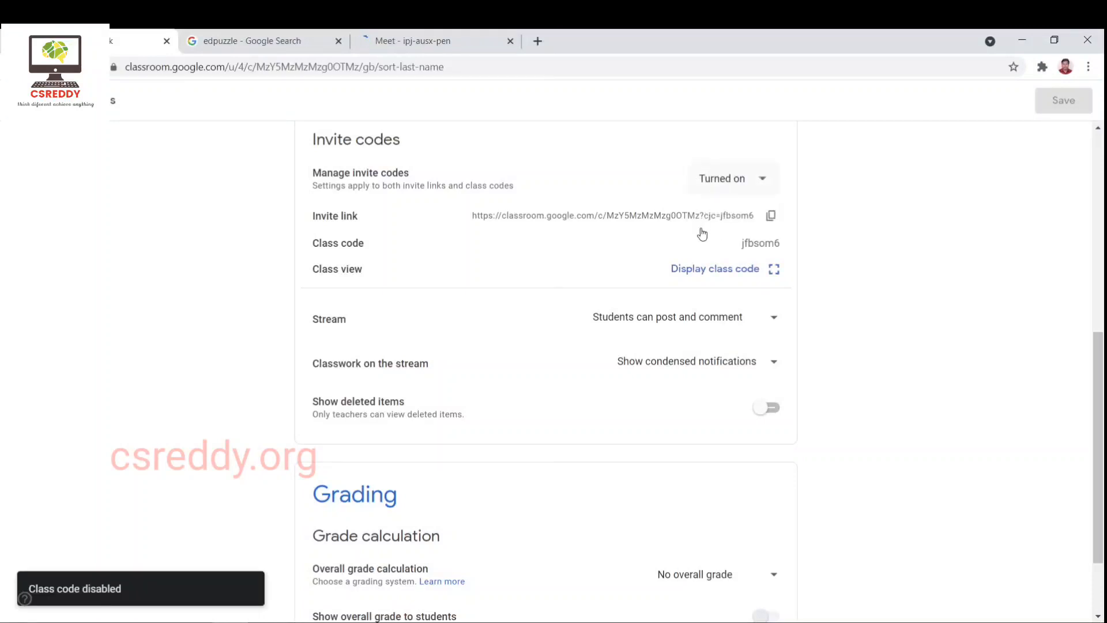
{"action": "left_click", "coordinate": [729, 171]}
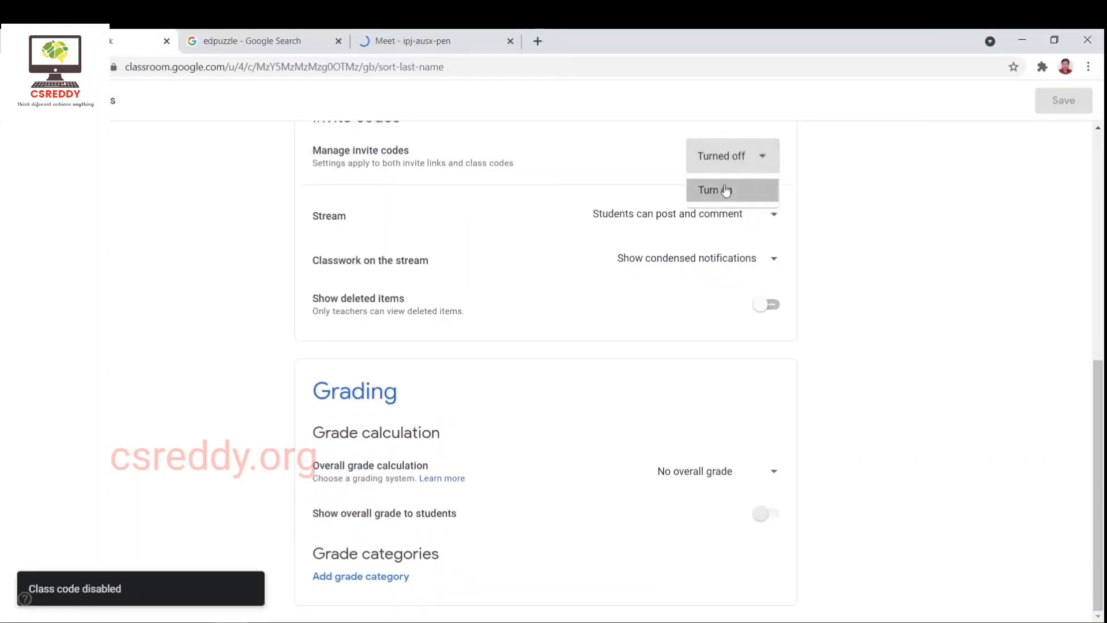
{"action": "left_click", "coordinate": [725, 188]}
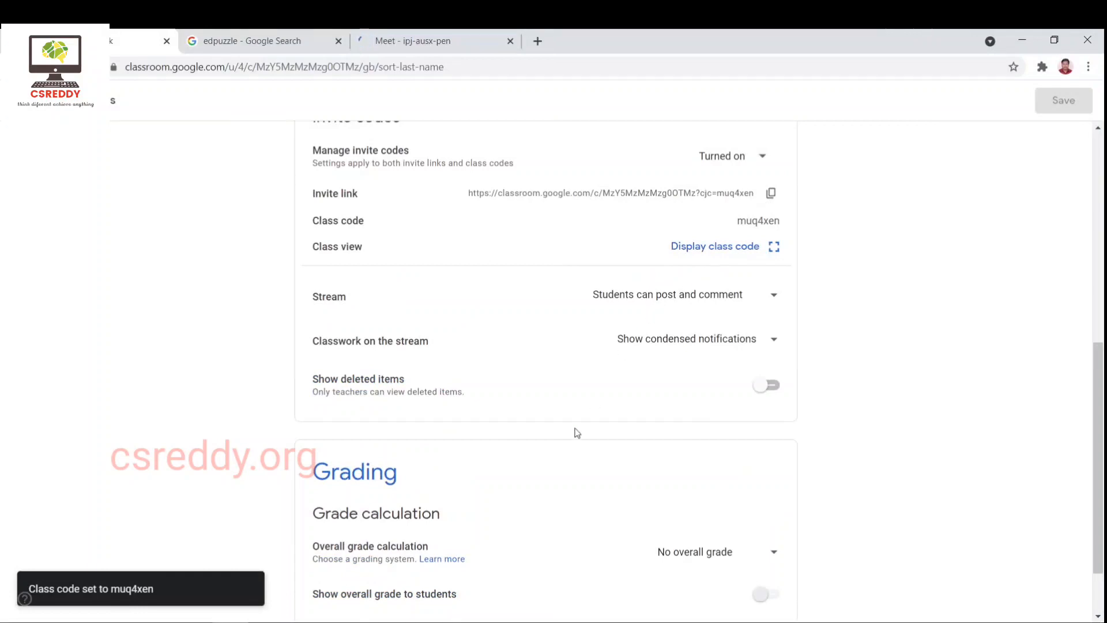
Step: Review the Stream posting and classwork notification options in the class settings, then close the settings without changing them
{"action": "scroll", "coordinate": [579, 415], "scroll_direction": "down", "scroll_amount": 2}
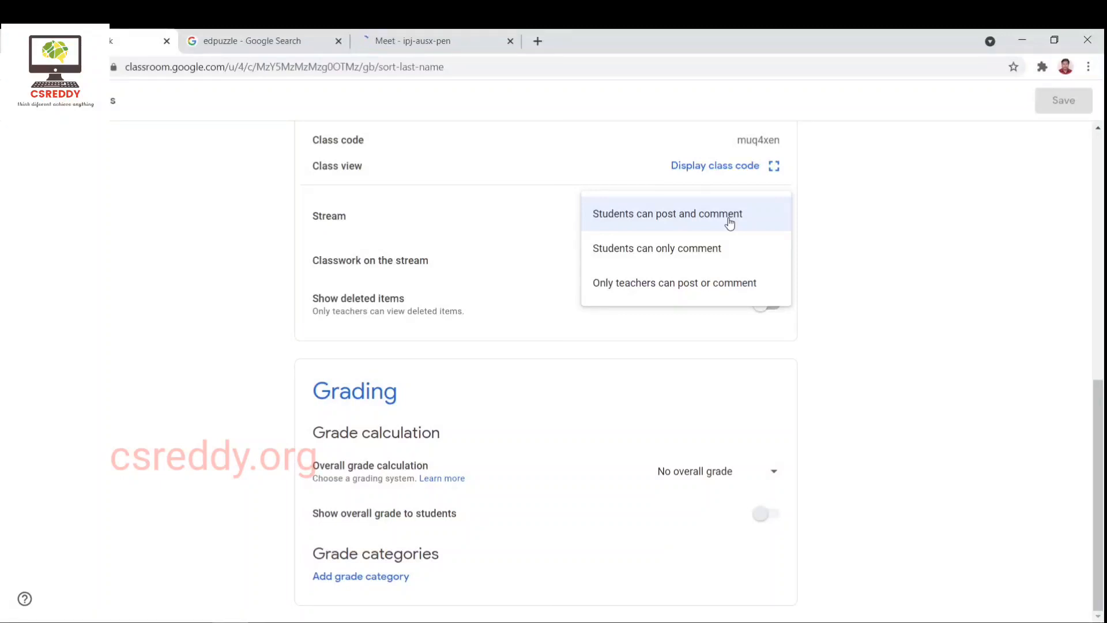
{"action": "left_click", "coordinate": [469, 254]}
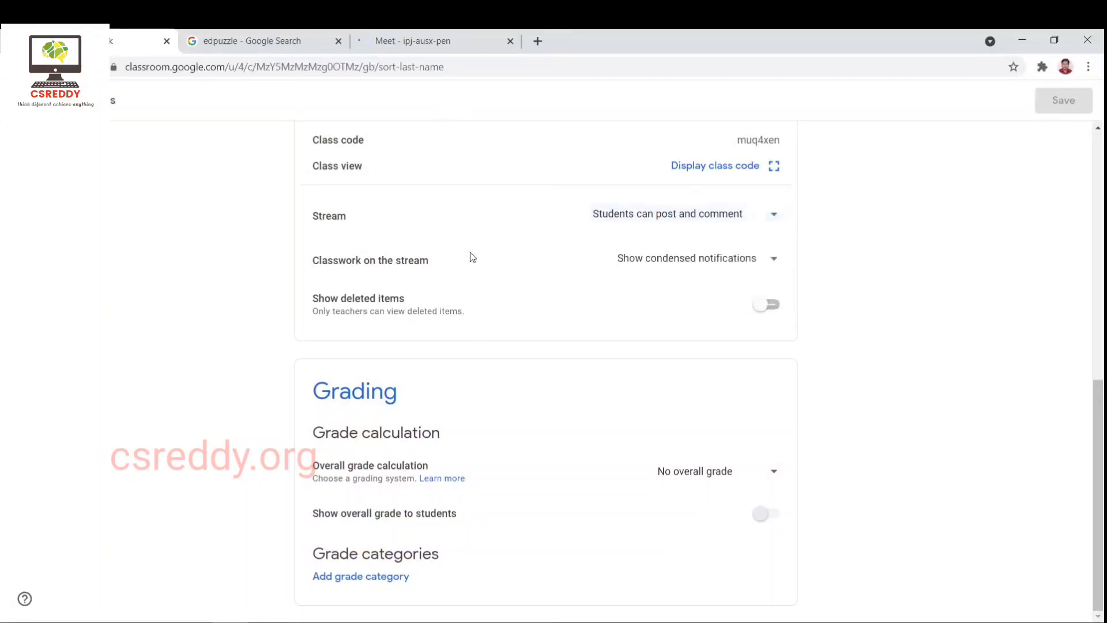
{"action": "left_click", "coordinate": [756, 258]}
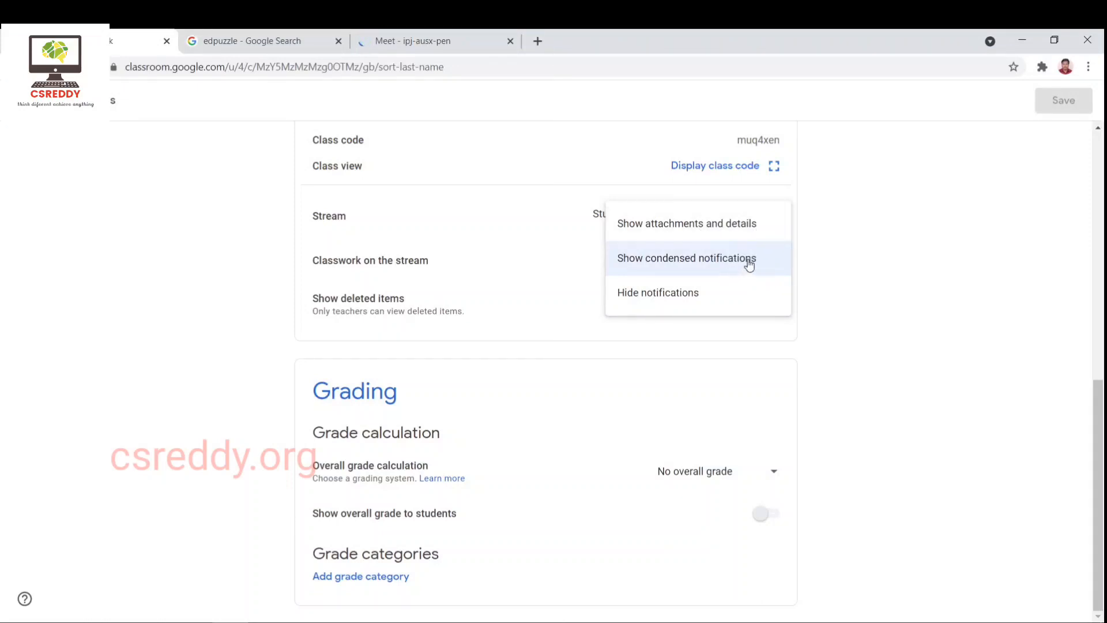
{"action": "left_click", "coordinate": [743, 265]}
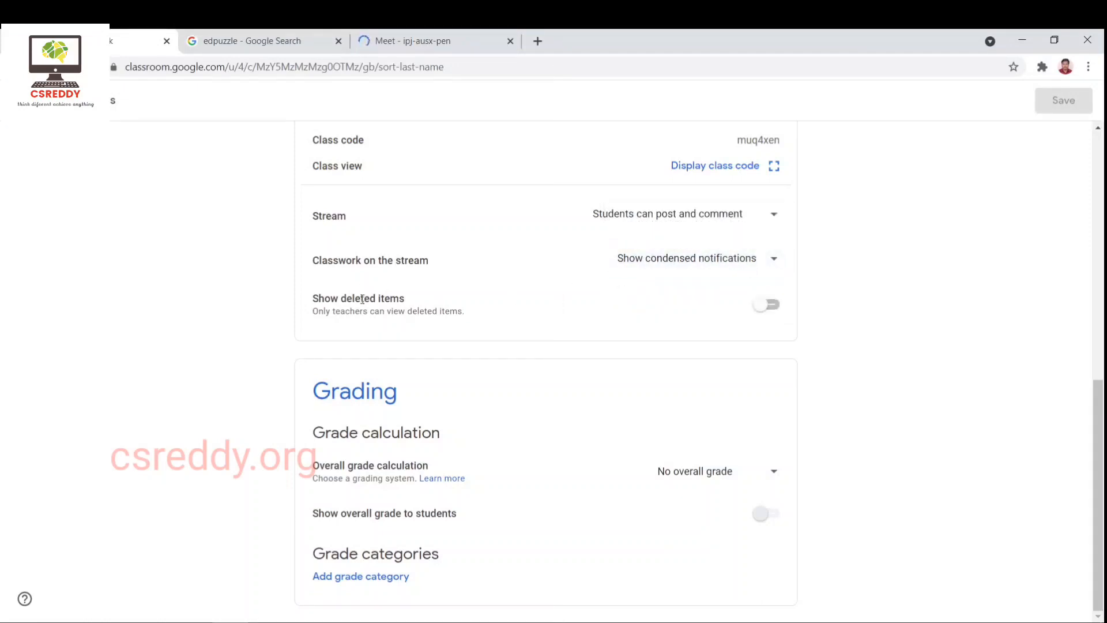
{"action": "scroll", "coordinate": [556, 303], "scroll_direction": "up", "scroll_amount": 10}
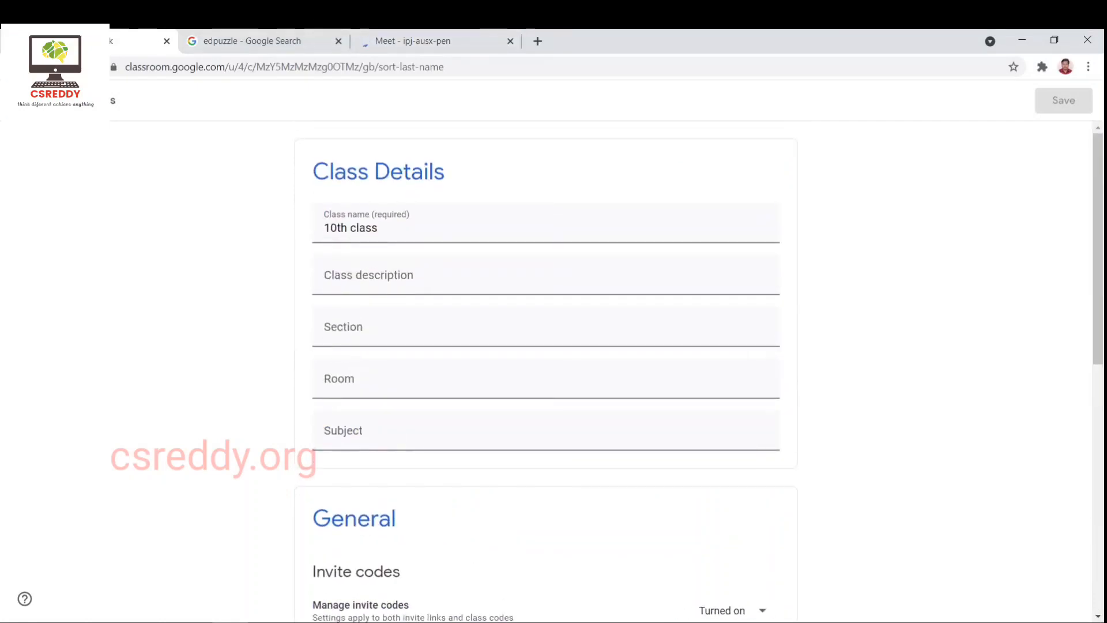
{"action": "left_click", "coordinate": [17, 101]}
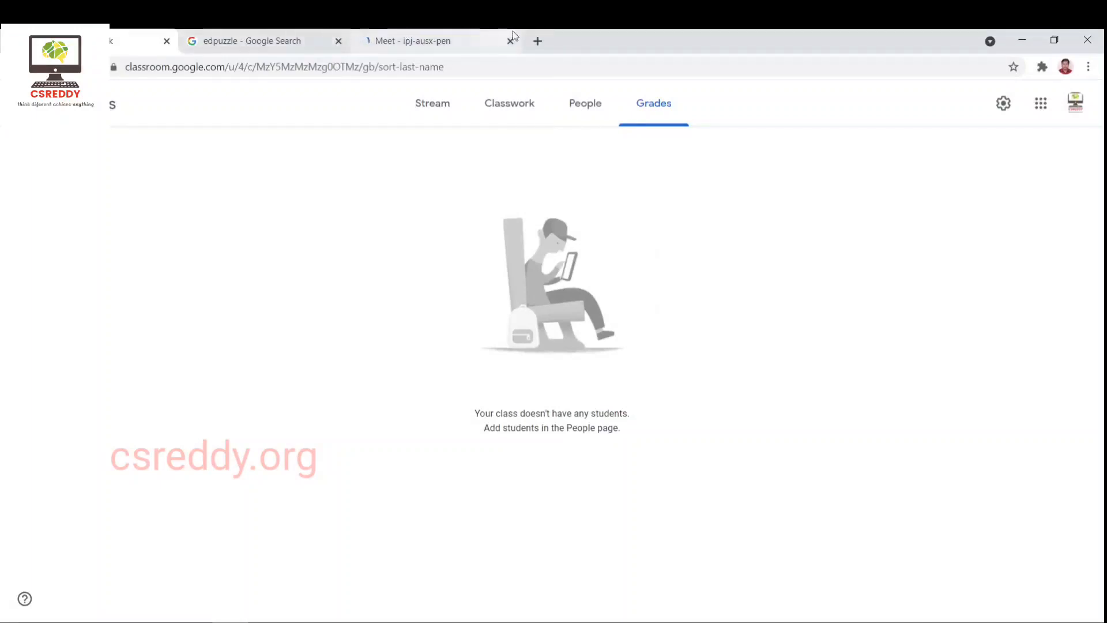
{"action": "left_click", "coordinate": [537, 40]}
{"action": "type", "text": "www"}
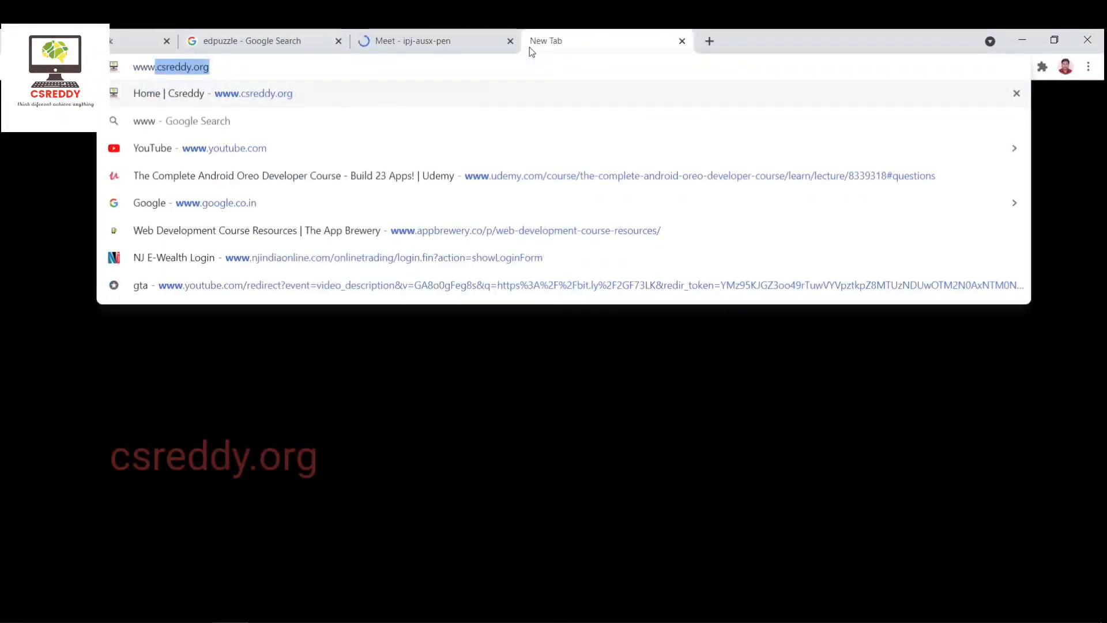
{"action": "key", "text": "Return"}
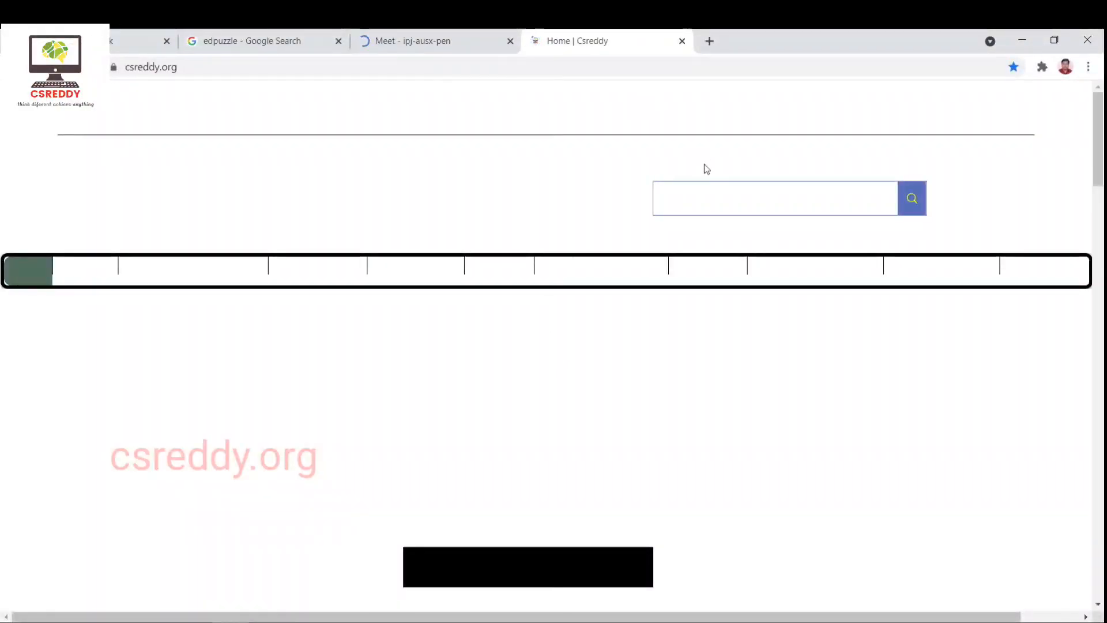
{"action": "left_click", "coordinate": [473, 33]}
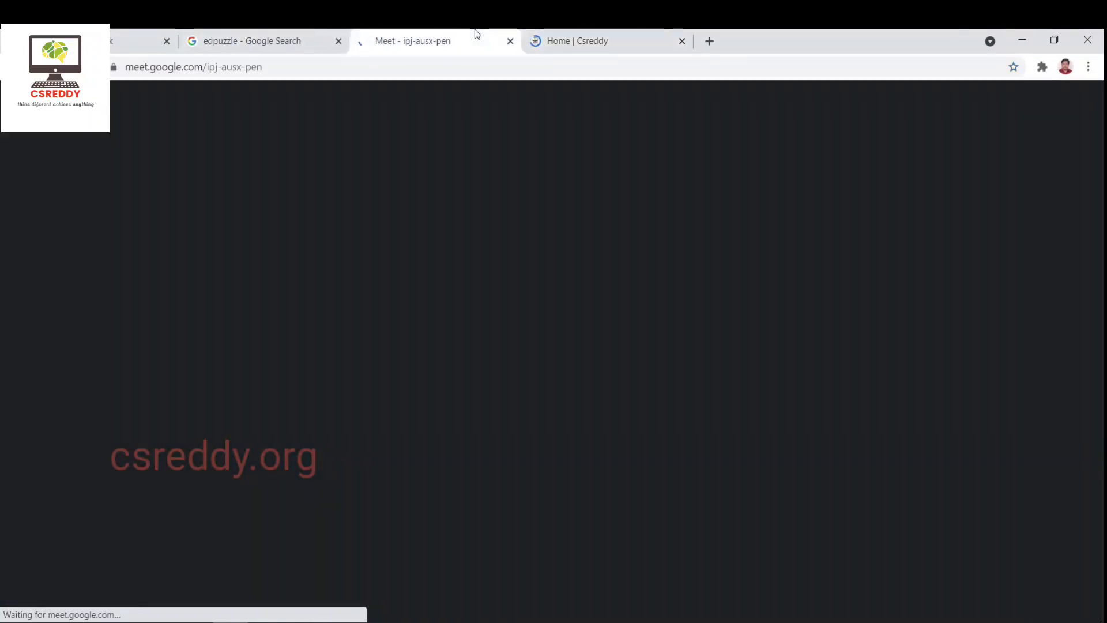
{"action": "left_click", "coordinate": [536, 32]}
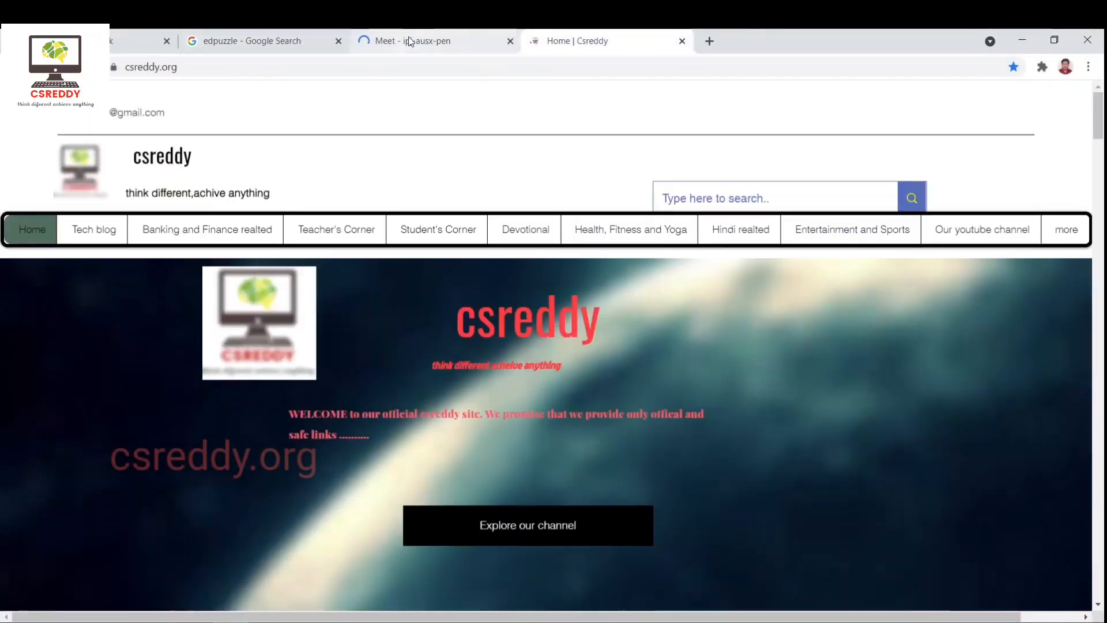
Step: Check the started meeting in Google Meet, then return to the csreddy site and look through its home page
{"action": "left_click", "coordinate": [408, 40]}
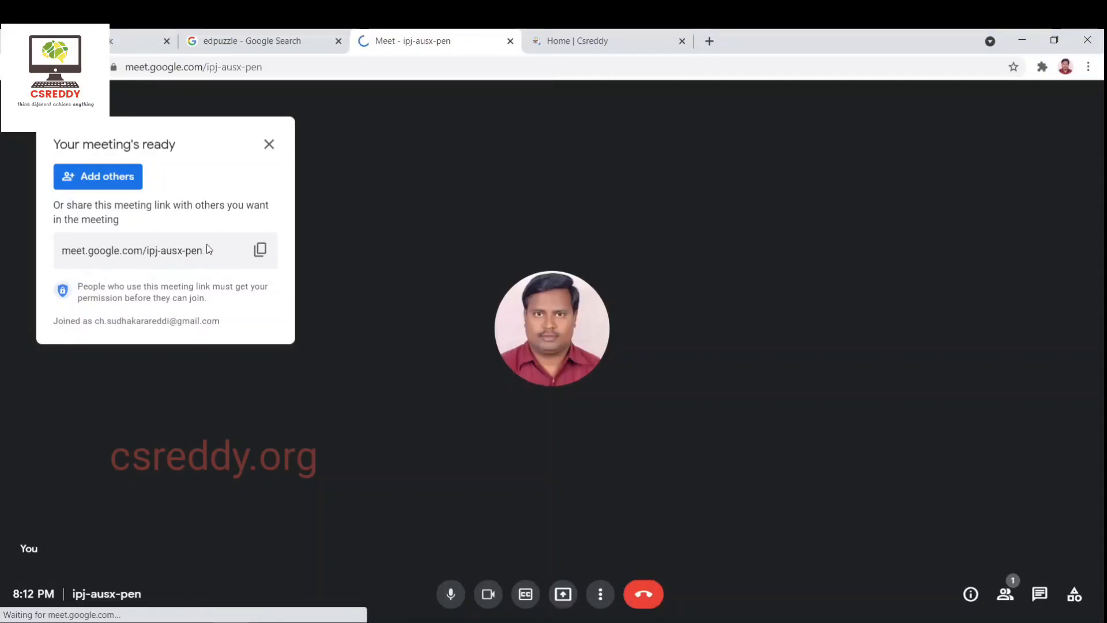
{"action": "left_click", "coordinate": [611, 39]}
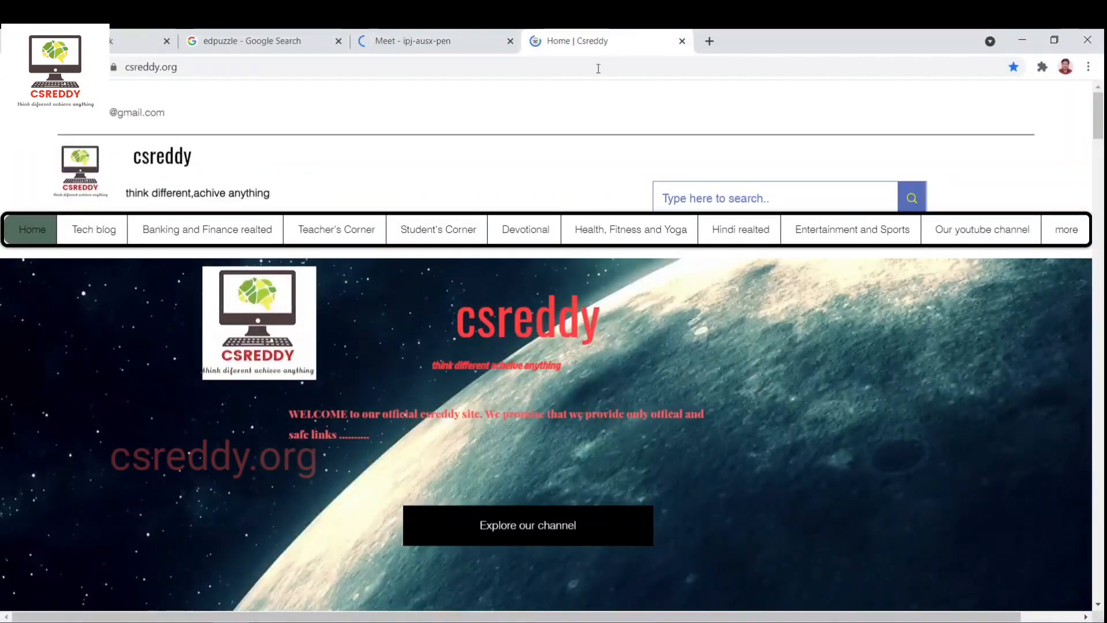
{"action": "scroll", "coordinate": [531, 382], "scroll_direction": "down", "scroll_amount": 4}
{"action": "scroll", "coordinate": [531, 383], "scroll_direction": "up", "scroll_amount": 4}
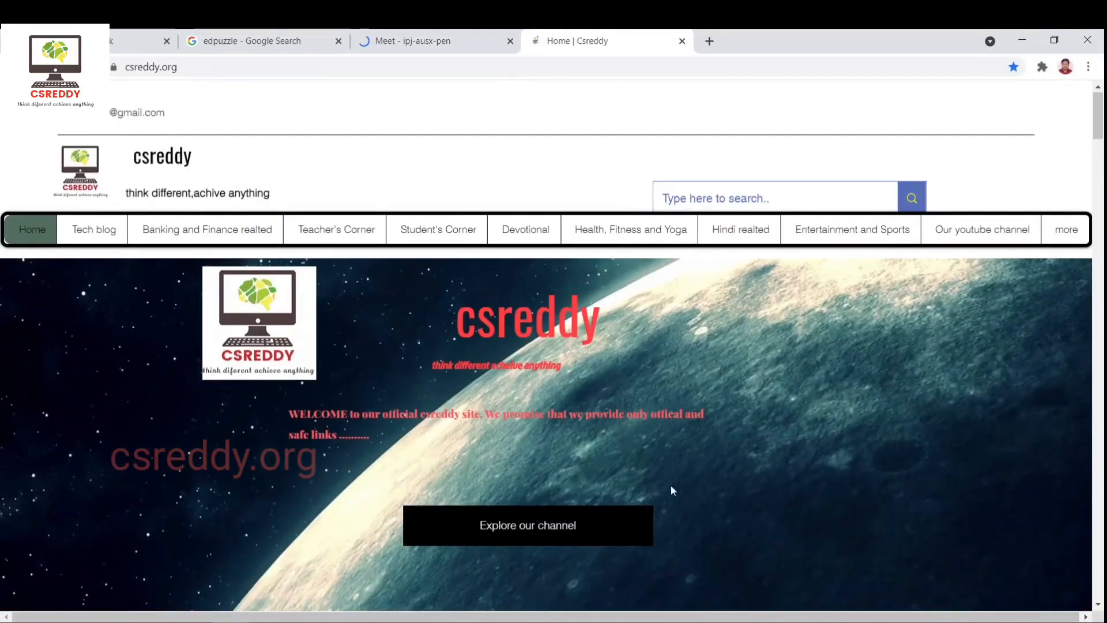
{"action": "scroll", "coordinate": [671, 490], "scroll_direction": "down", "scroll_amount": 4}
{"action": "scroll", "coordinate": [672, 436], "scroll_direction": "up", "scroll_amount": 1}
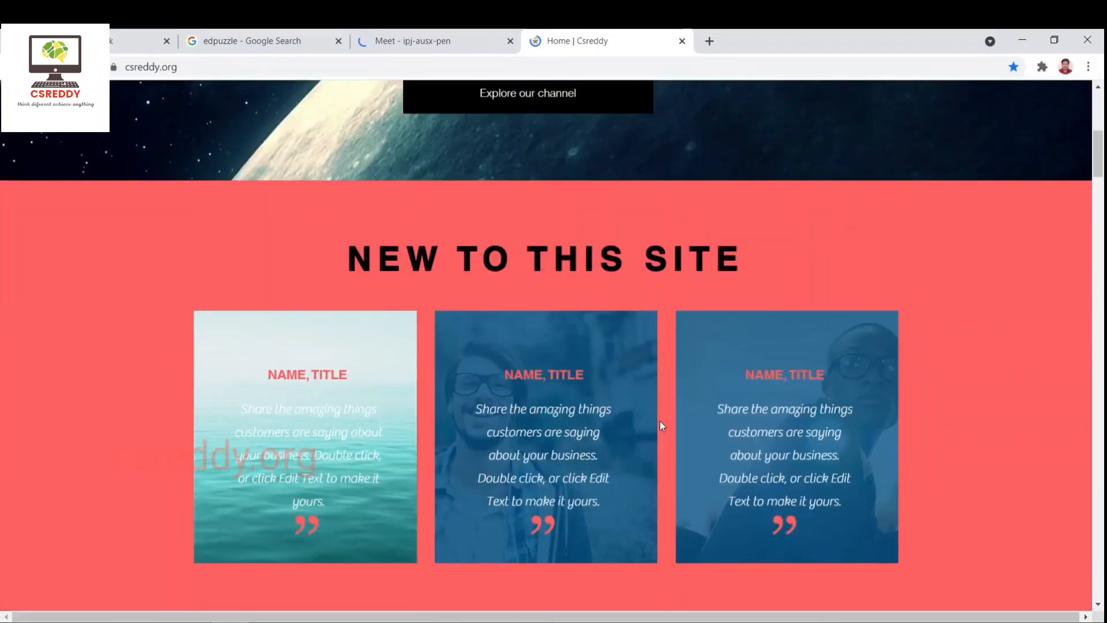
{"action": "scroll", "coordinate": [661, 425], "scroll_direction": "up", "scroll_amount": 5}
{"action": "scroll", "coordinate": [657, 419], "scroll_direction": "down", "scroll_amount": 1}
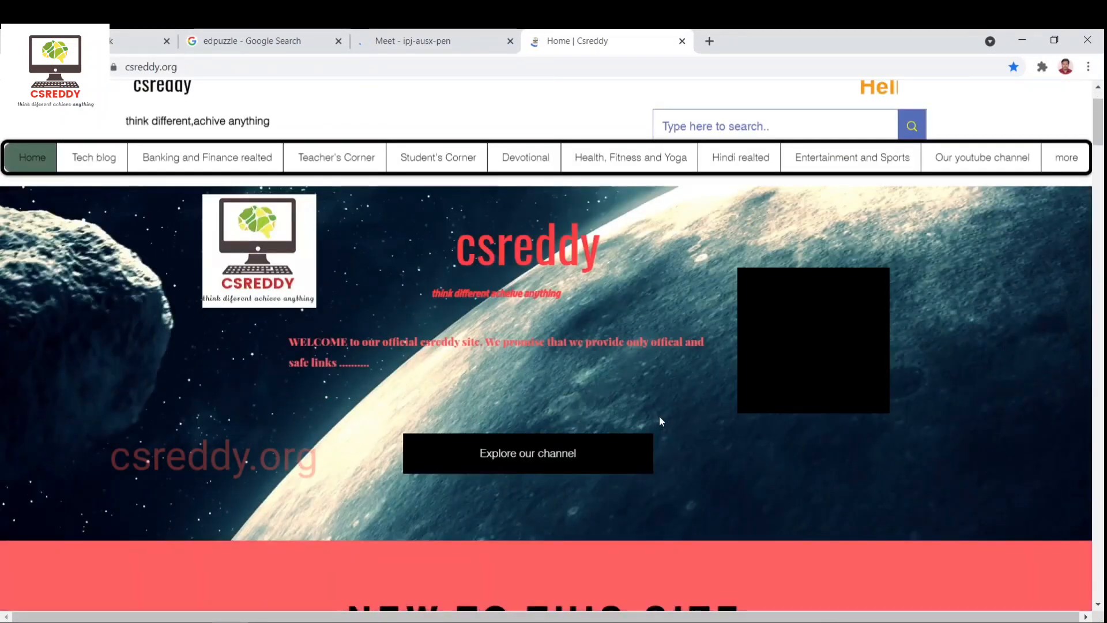
{"action": "scroll", "coordinate": [659, 421], "scroll_direction": "up", "scroll_amount": 1}
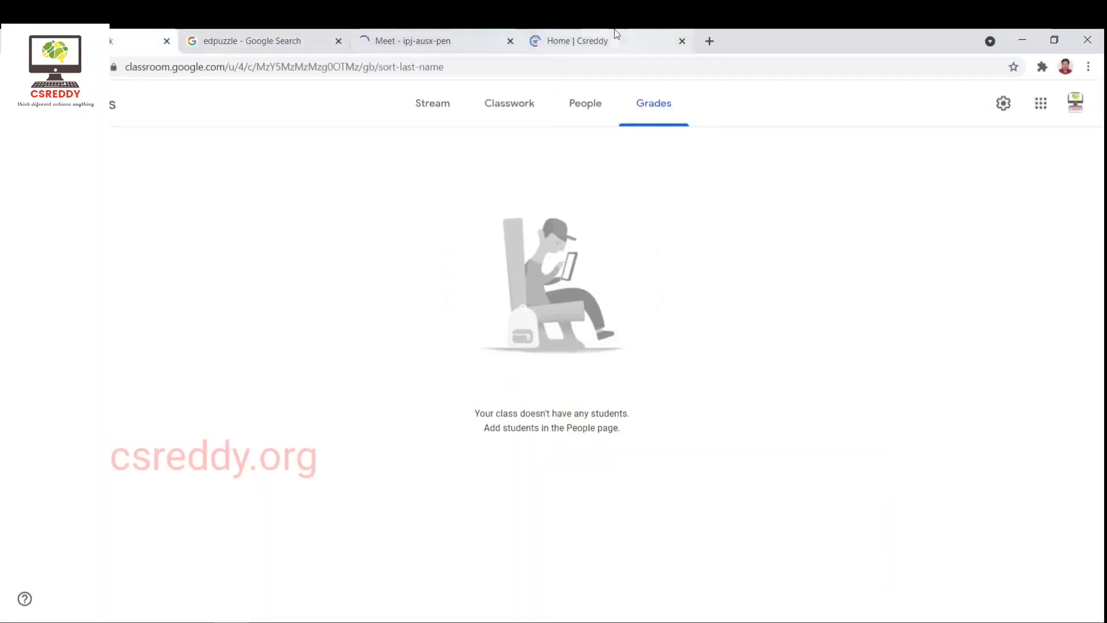
Step: Return to the csreddy site, try its Let's chat option and look over the home page
{"action": "left_click", "coordinate": [624, 35]}
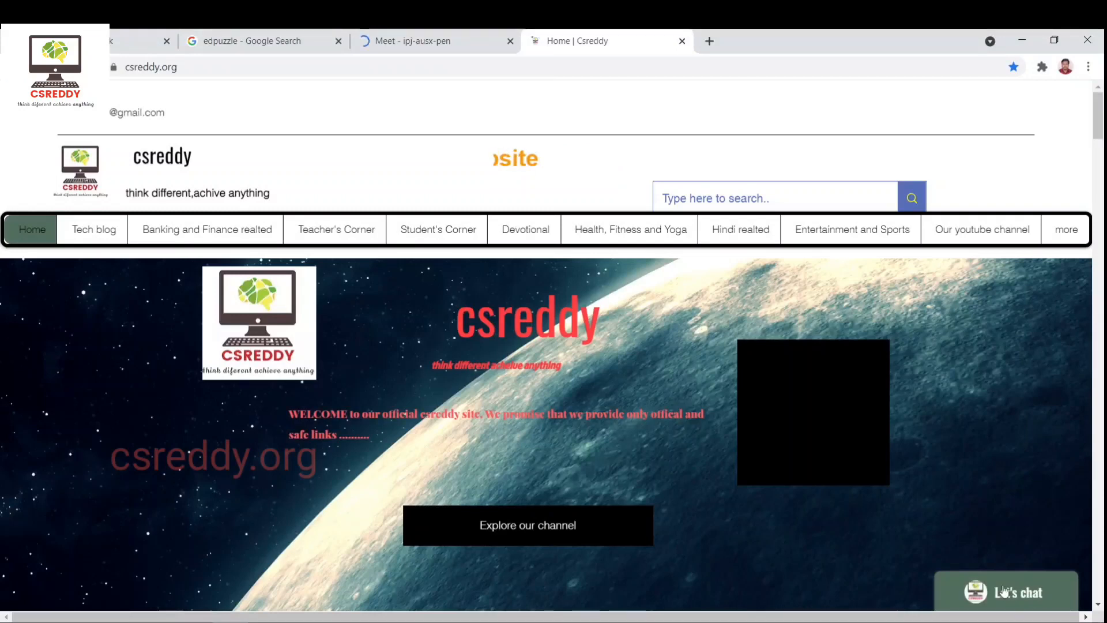
{"action": "left_click", "coordinate": [1004, 591]}
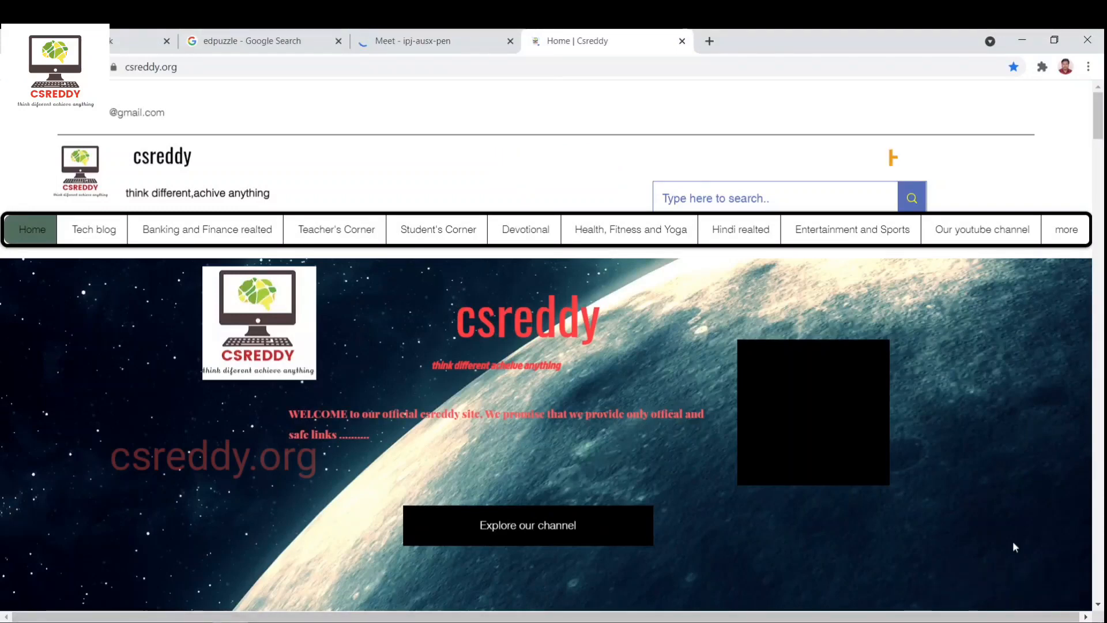
{"action": "scroll", "coordinate": [742, 446], "scroll_direction": "down", "scroll_amount": 1}
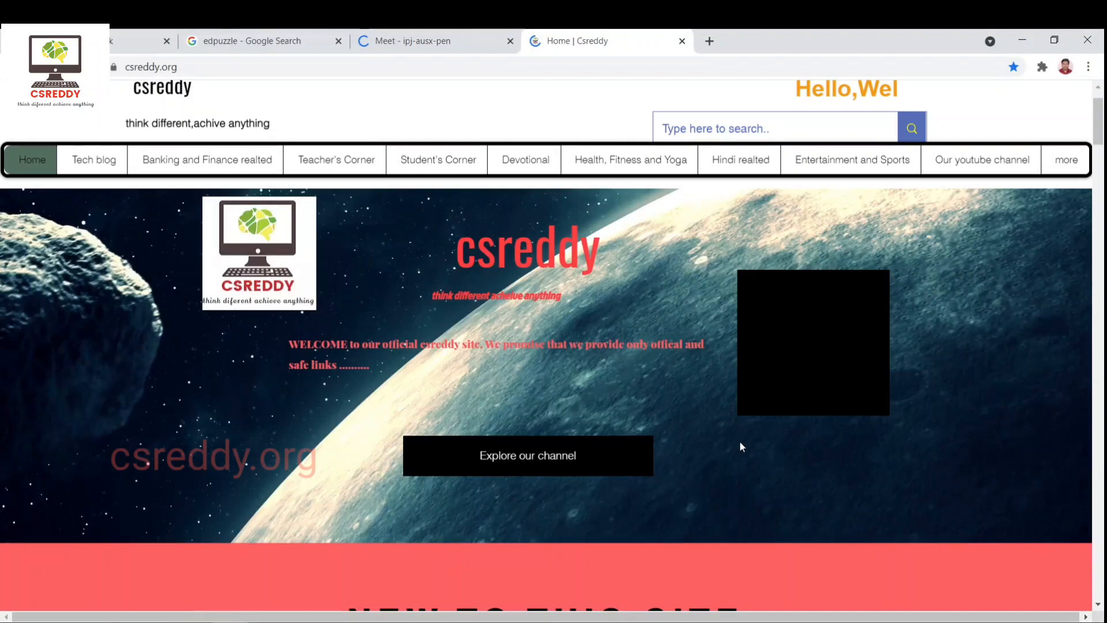
{"action": "scroll", "coordinate": [741, 446], "scroll_direction": "down", "scroll_amount": 3}
Step: Switch to the edpuzzle search results, open the Edpuzzle website and close the Google Meet tab
{"action": "left_click", "coordinate": [81, 41]}
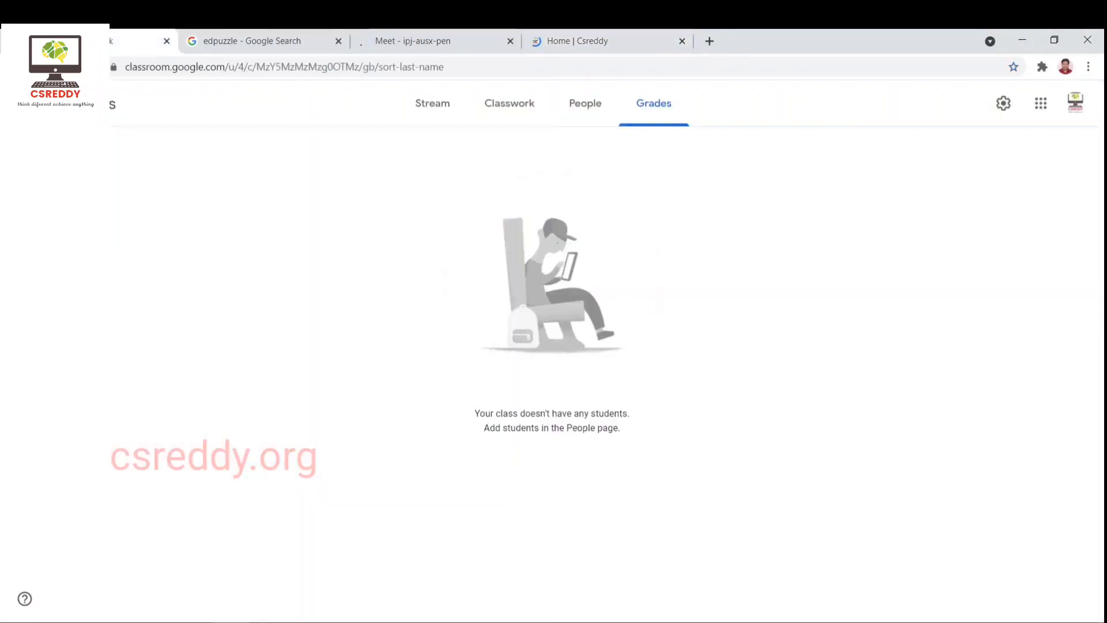
{"action": "left_click", "coordinate": [233, 36]}
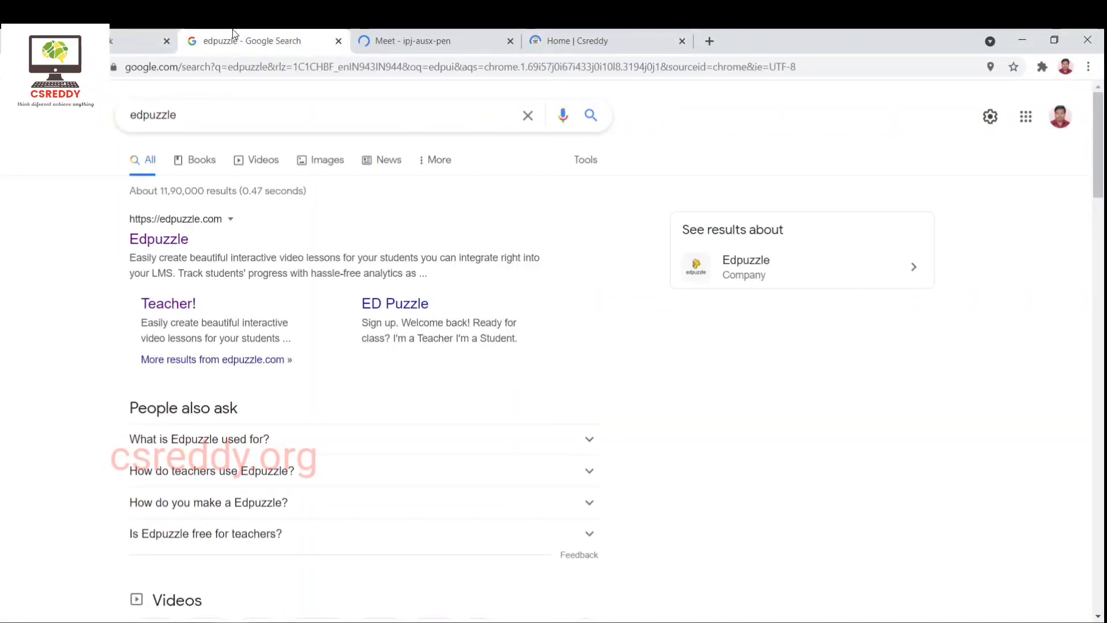
{"action": "left_click", "coordinate": [170, 243]}
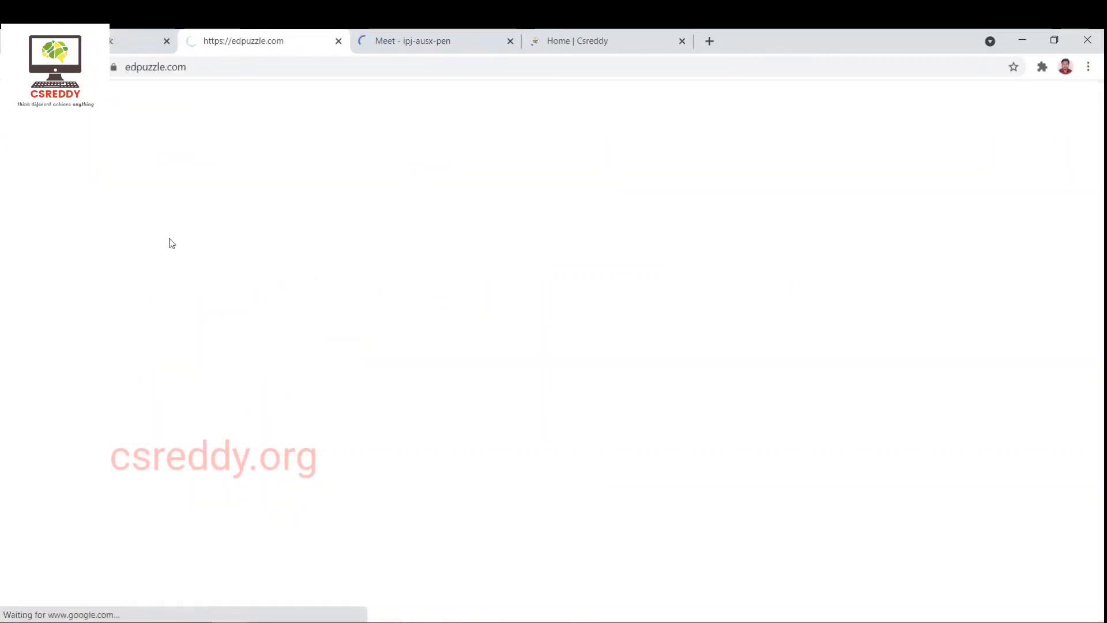
{"action": "left_click", "coordinate": [510, 41]}
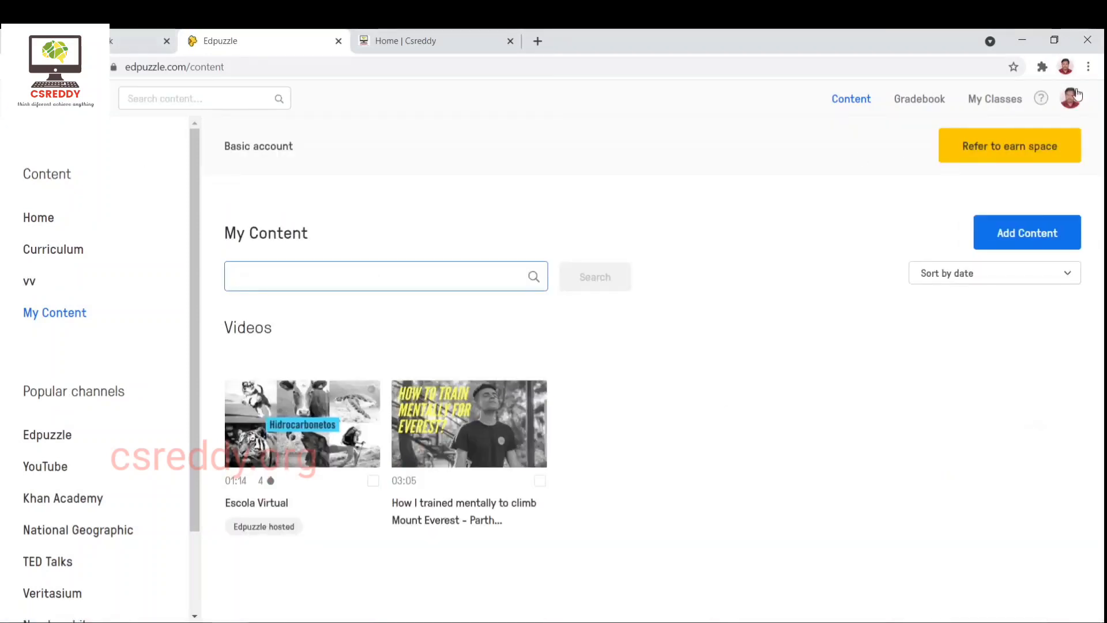
Step: Log out of the Edpuzzle account and open the sign-up options for a teacher account
{"action": "left_click", "coordinate": [1070, 99]}
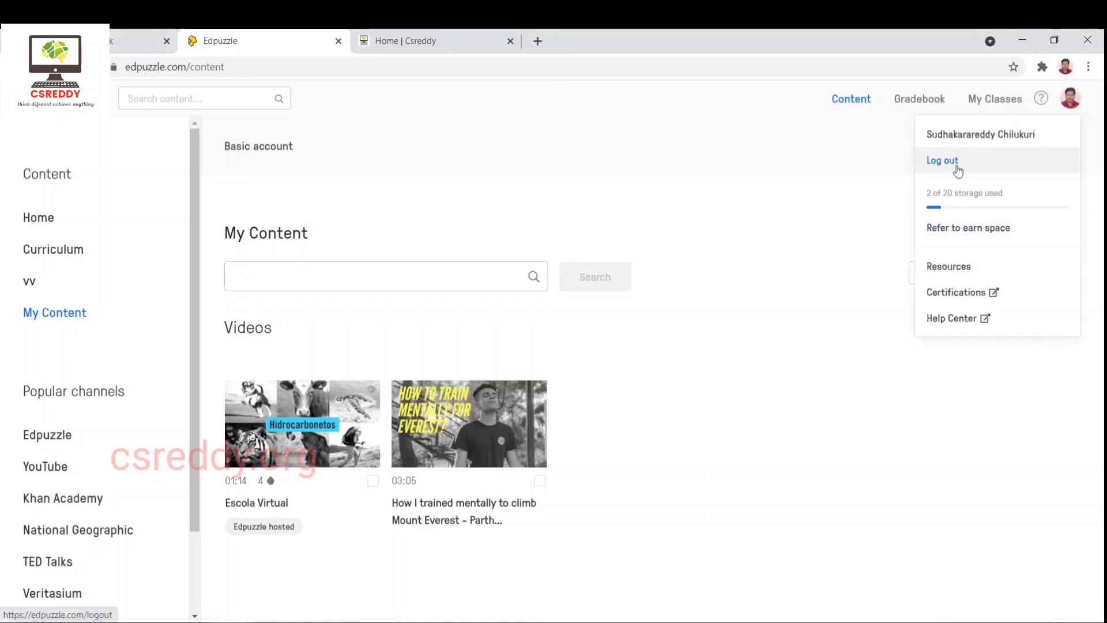
{"action": "left_click", "coordinate": [956, 165]}
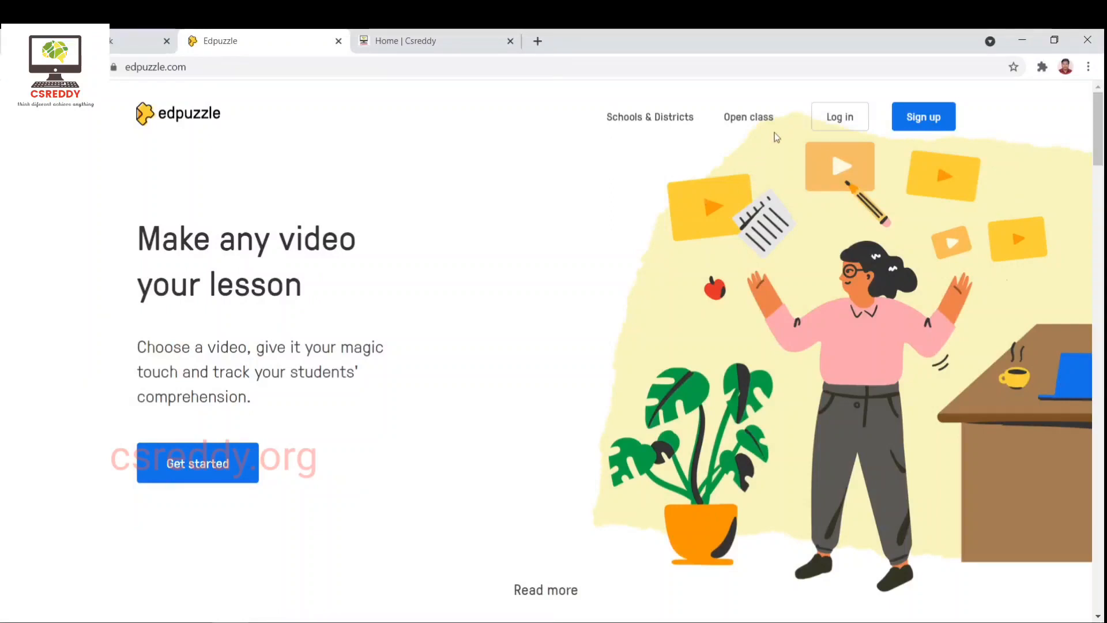
{"action": "left_click", "coordinate": [931, 118]}
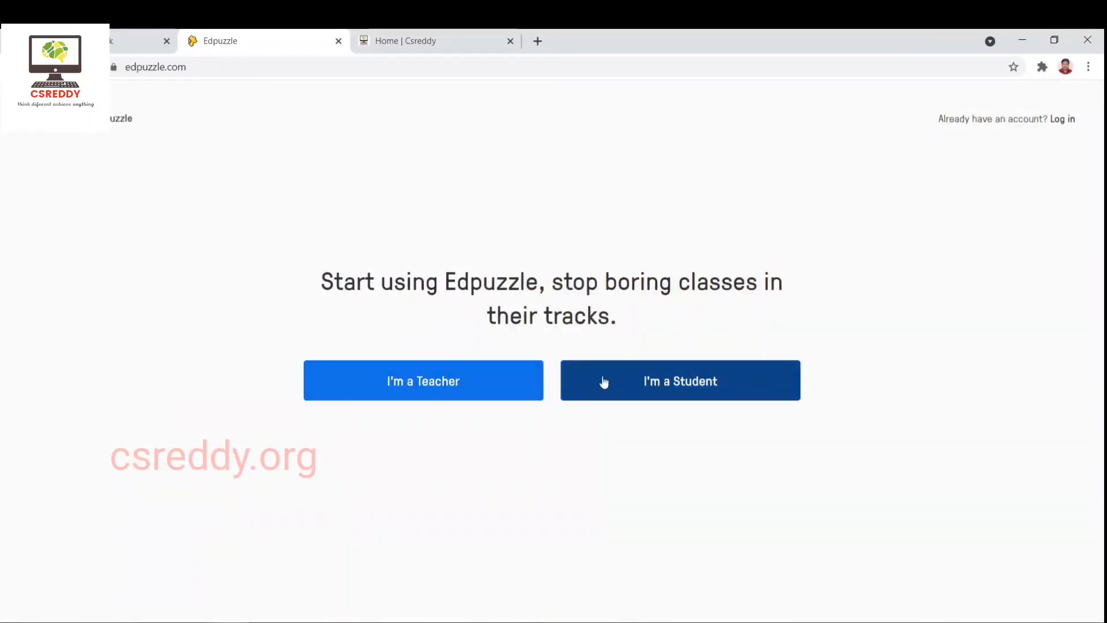
{"action": "left_click", "coordinate": [484, 381]}
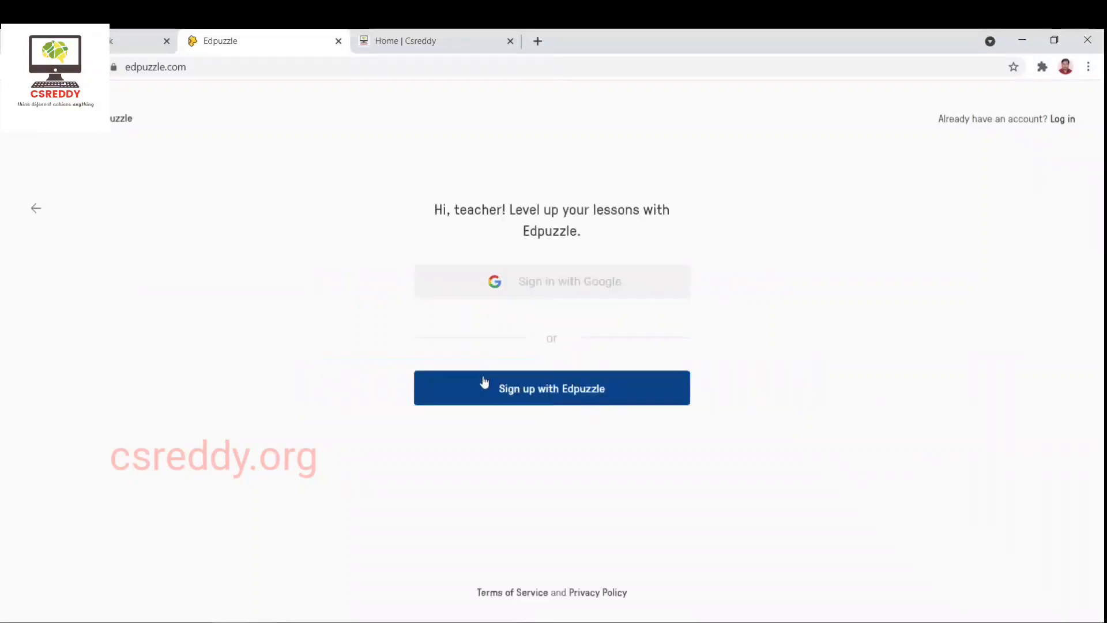
Step: Sign up for the Edpuzzle teacher account through Google, choosing the csreddy org account
{"action": "right_click", "coordinate": [801, 307]}
{"action": "left_click", "coordinate": [752, 239]}
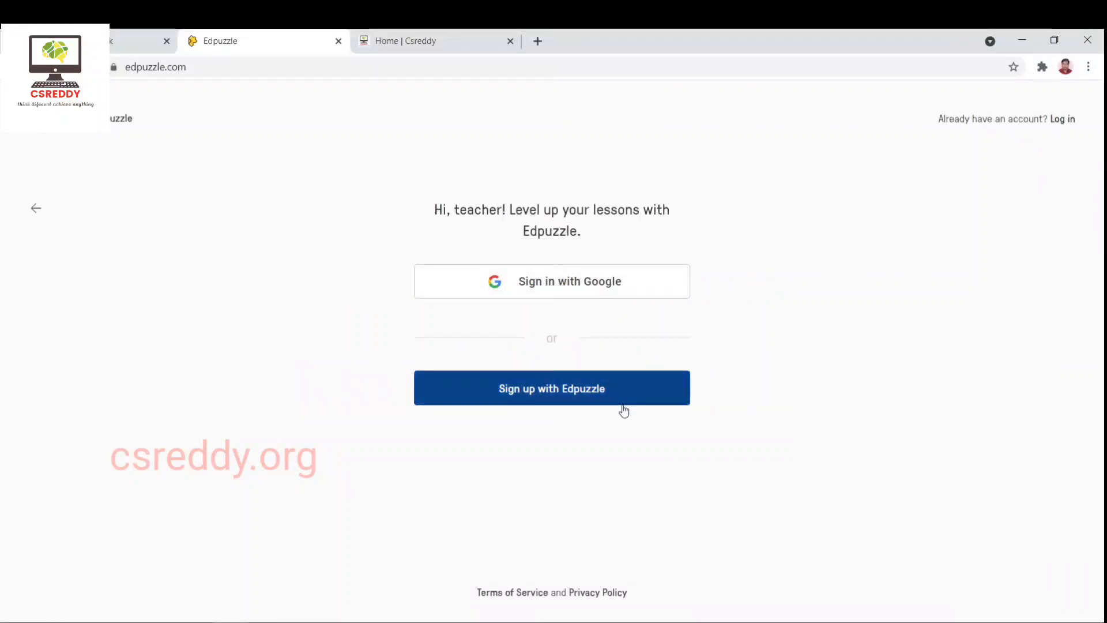
{"action": "left_click", "coordinate": [638, 295]}
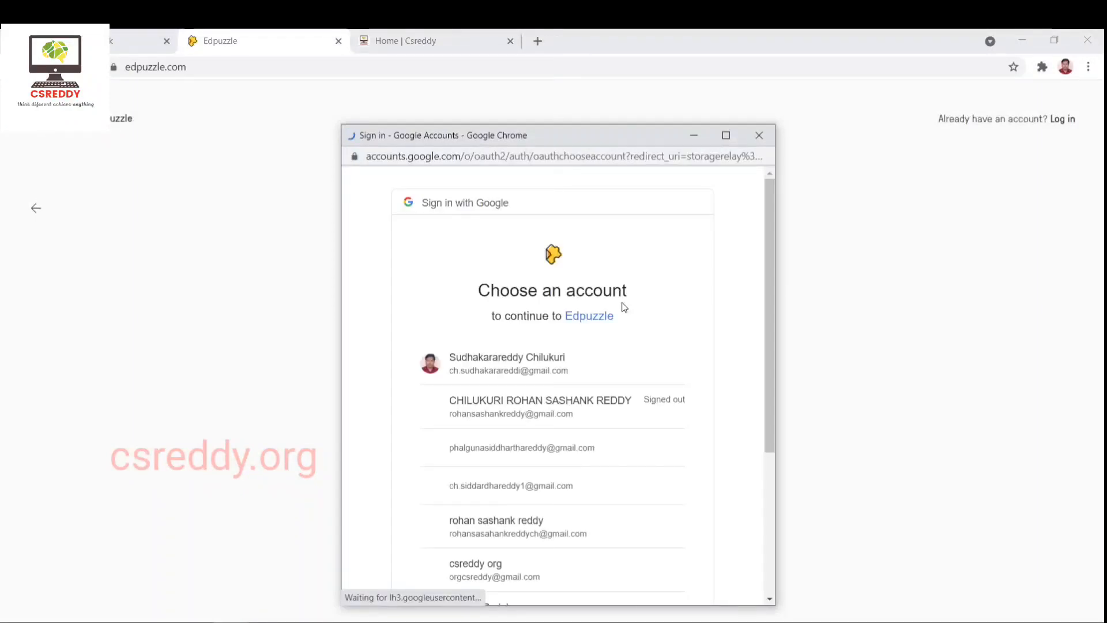
{"action": "left_click", "coordinate": [512, 584]}
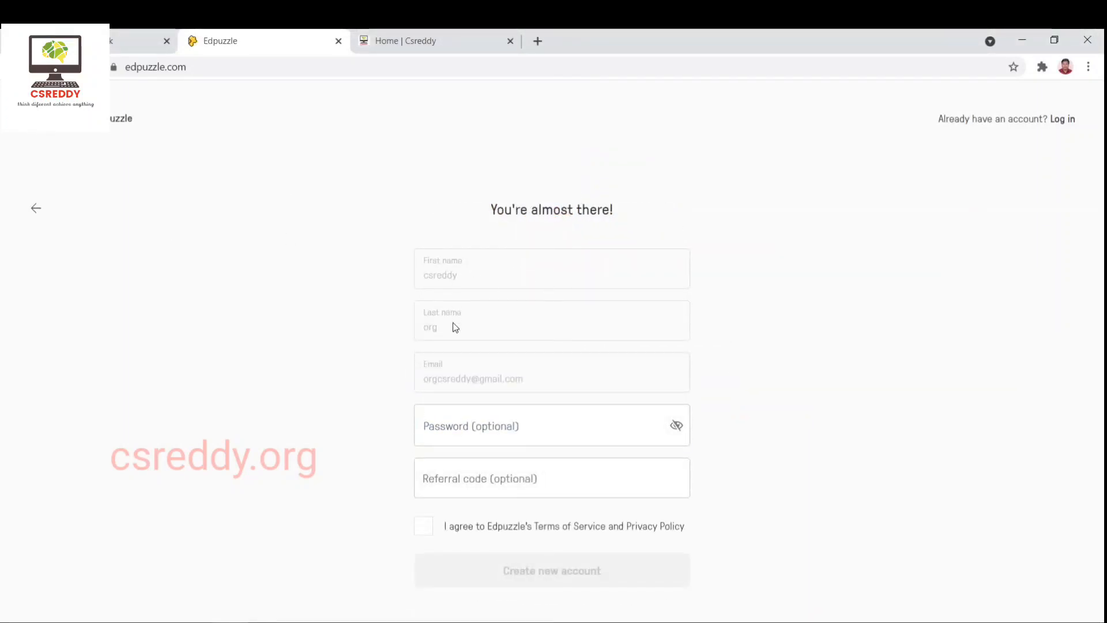
Step: Leave the optional password empty, agree to the Terms of Service and Privacy Policy, and create the new account
{"action": "left_click", "coordinate": [469, 427]}
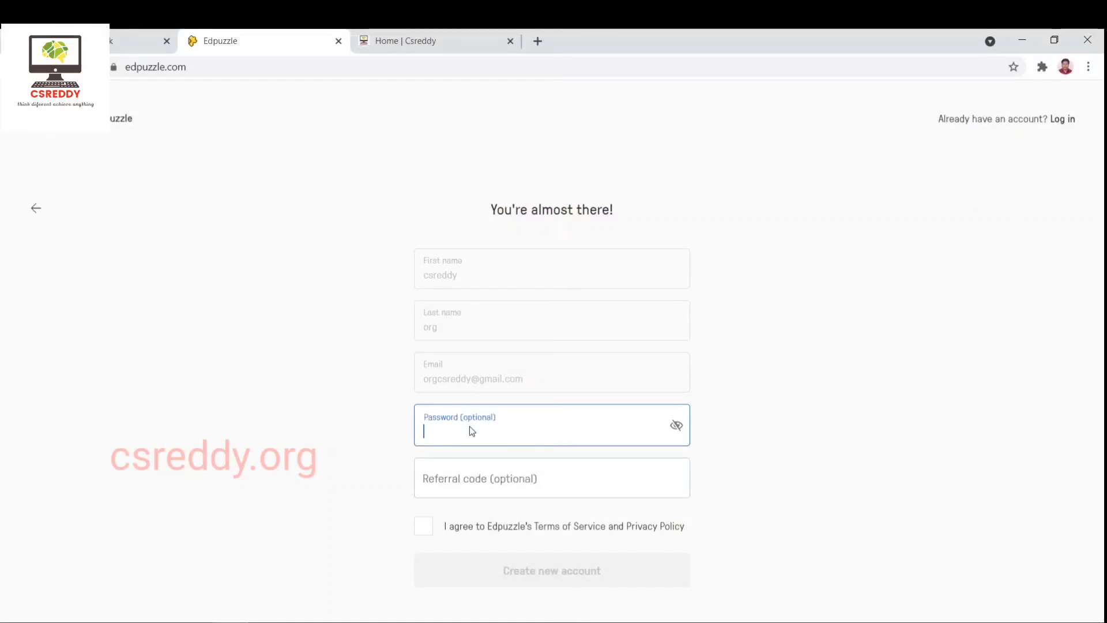
{"action": "left_click", "coordinate": [435, 529]}
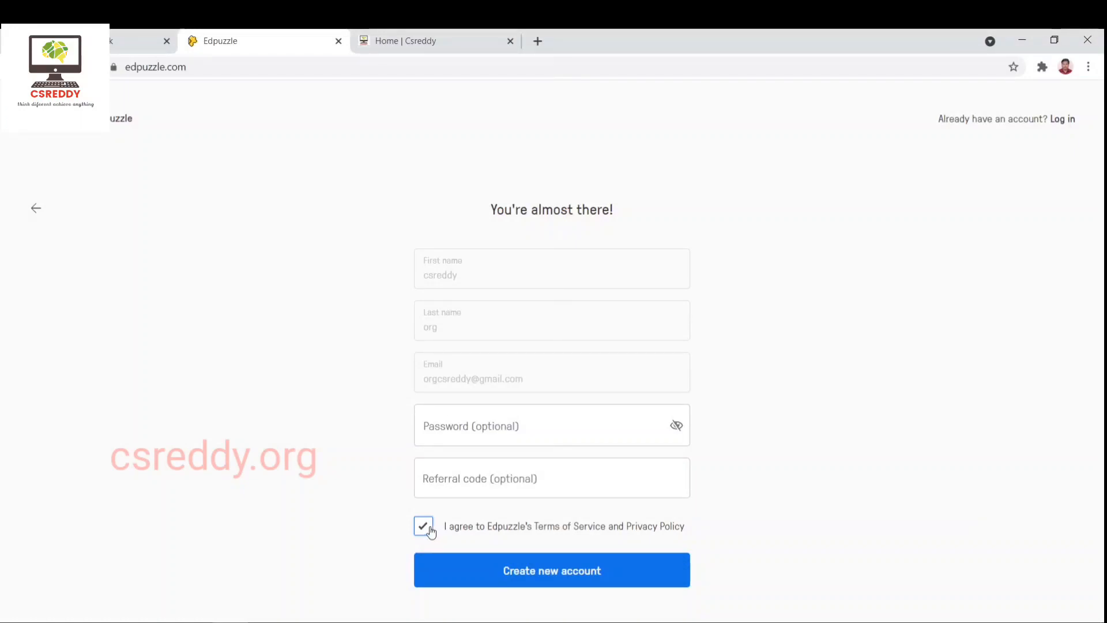
{"action": "left_click", "coordinate": [602, 582]}
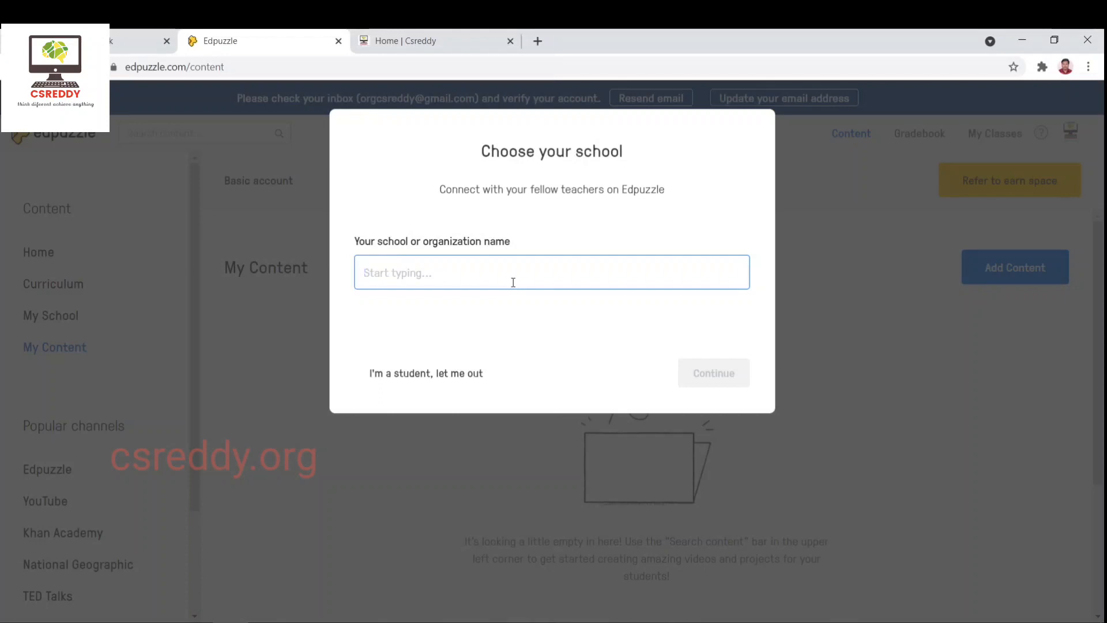
Step: Search the schools for "csr", look through the suggestions and choose to add a school or organization instead
{"action": "type", "text": "csr"}
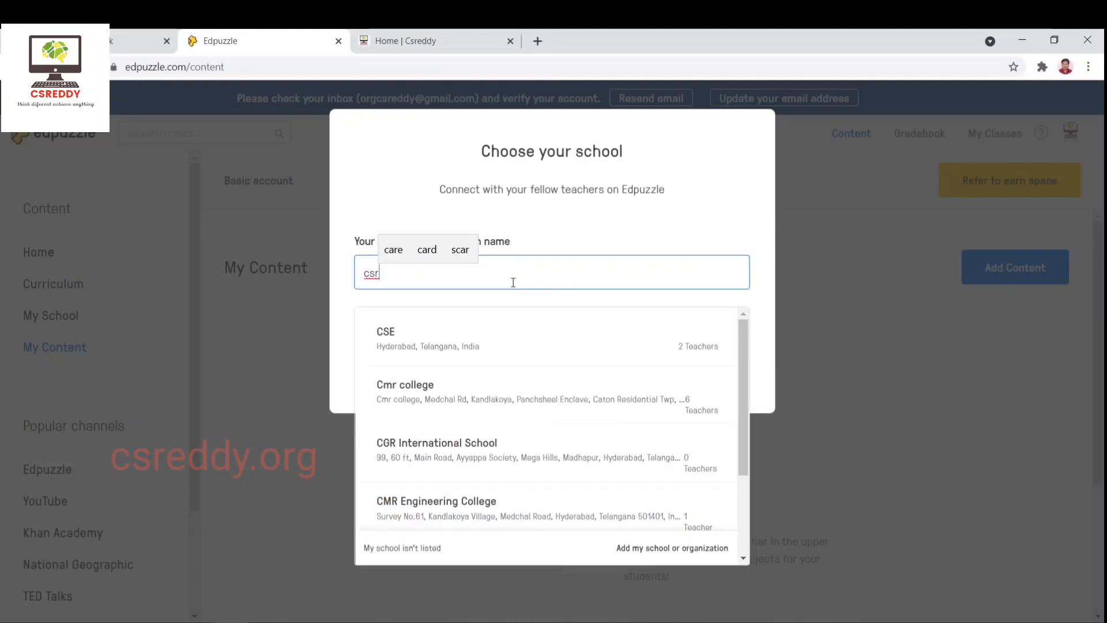
{"action": "scroll", "coordinate": [547, 398], "scroll_direction": "down", "scroll_amount": 2}
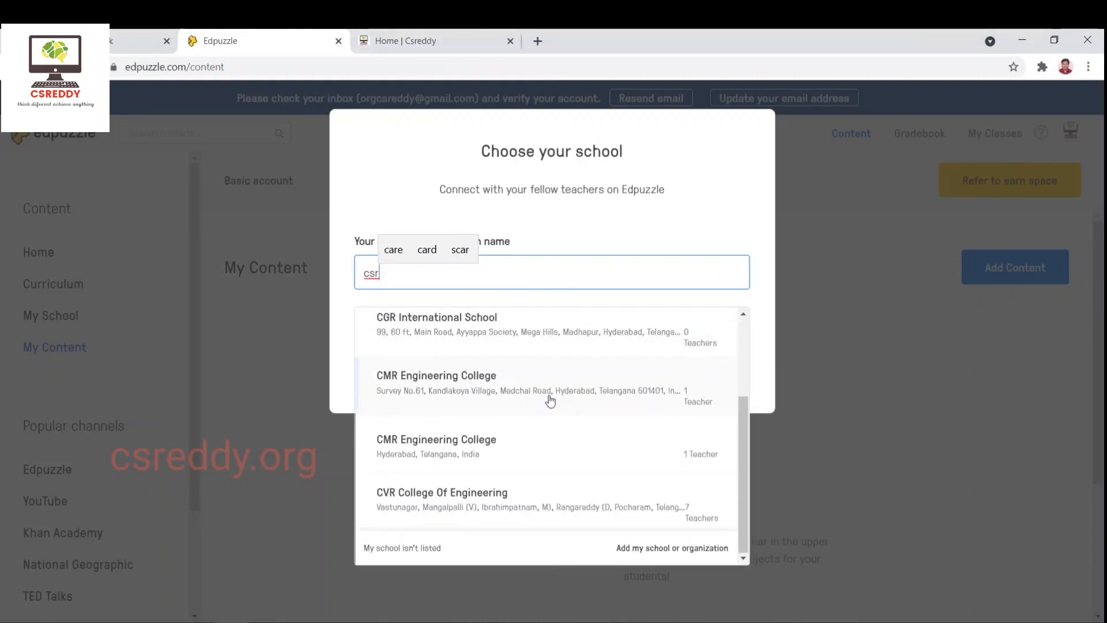
{"action": "scroll", "coordinate": [550, 399], "scroll_direction": "up", "scroll_amount": 3}
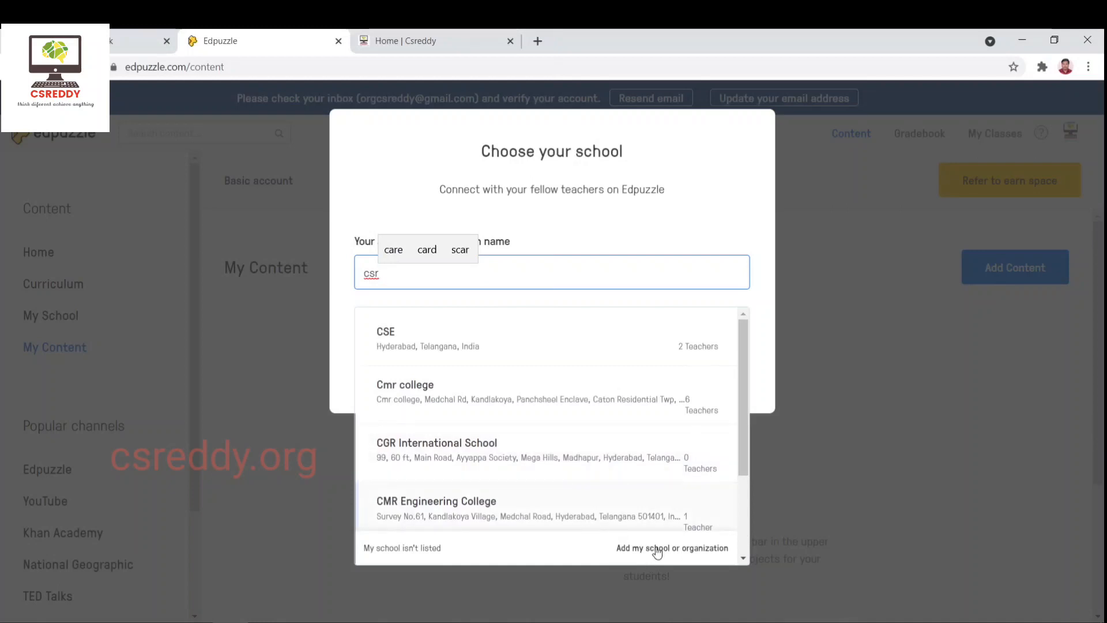
{"action": "left_click", "coordinate": [657, 549]}
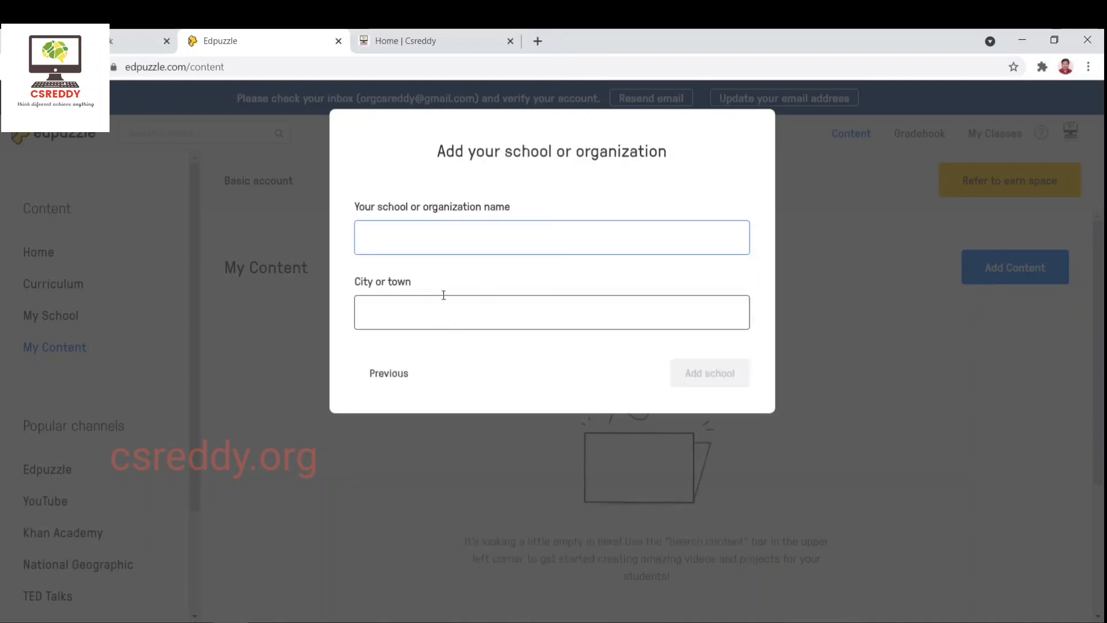
Step: Enter csr as the school or organization name and choose Jangareddigudem, Andhra Pradesh, India as its town
{"action": "left_click", "coordinate": [456, 246]}
{"action": "type", "text": "csr"}
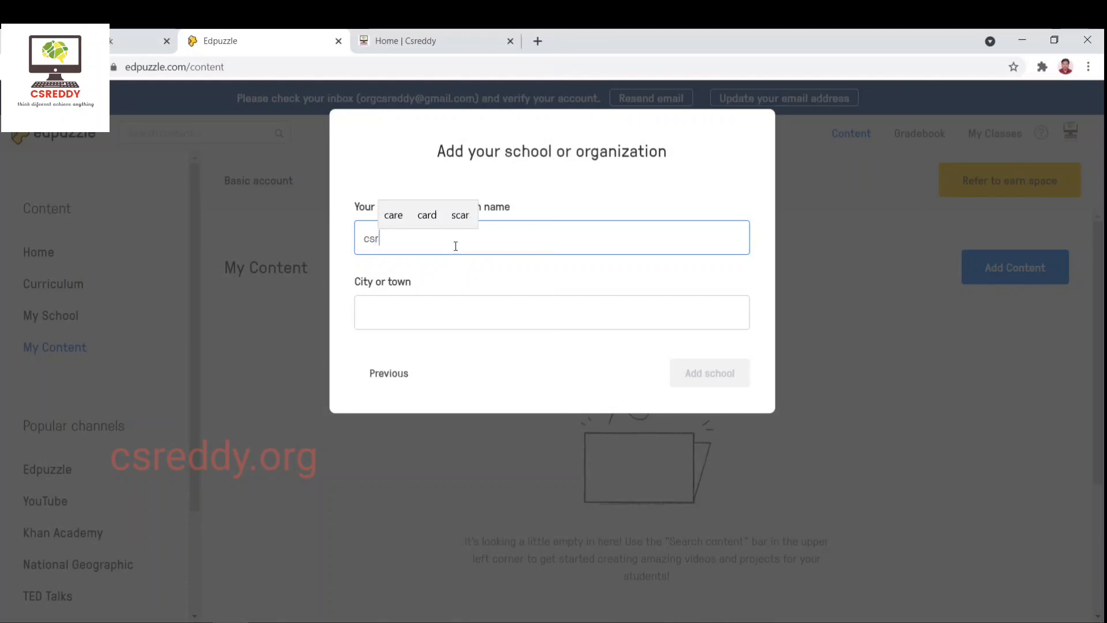
{"action": "left_click", "coordinate": [450, 307]}
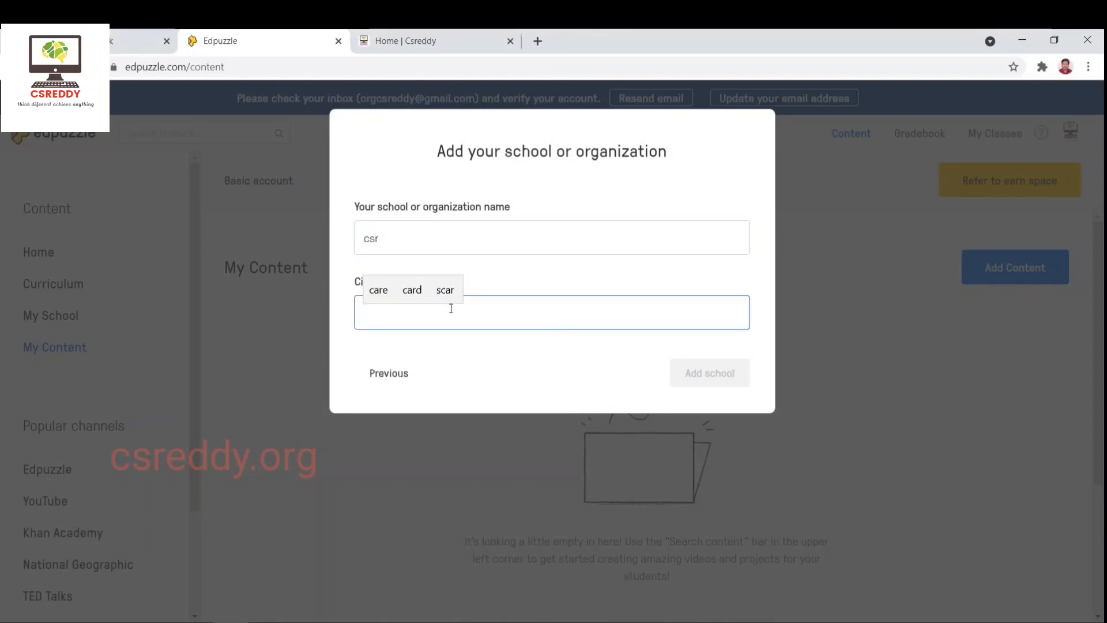
{"action": "type", "text": "ap"}
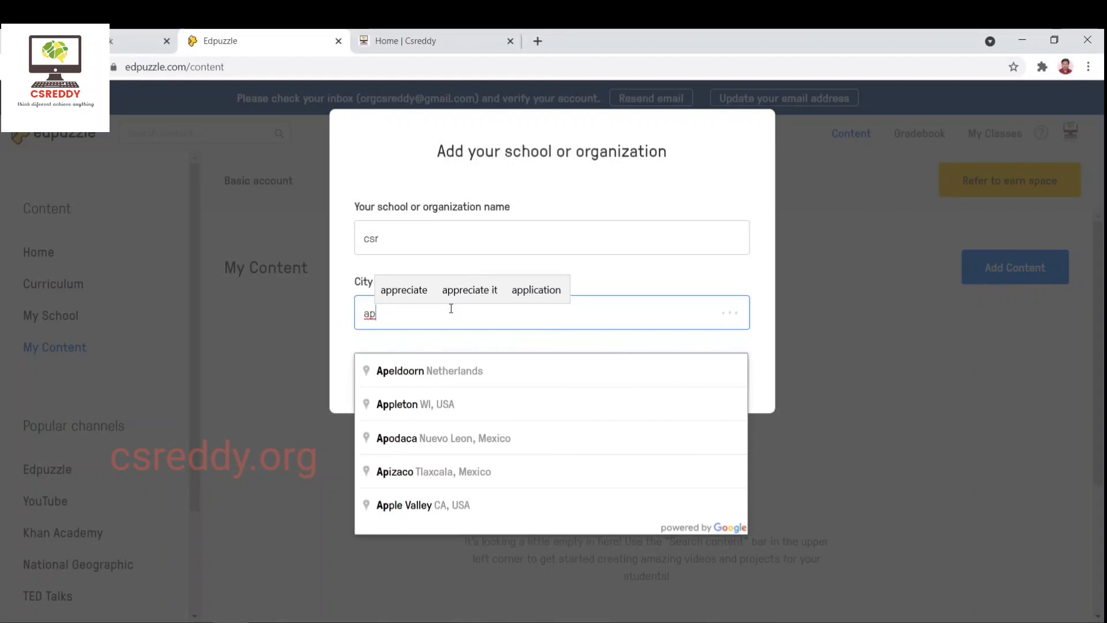
{"action": "key", "text": "BackSpace"}
{"action": "key", "text": "BackSpace"}
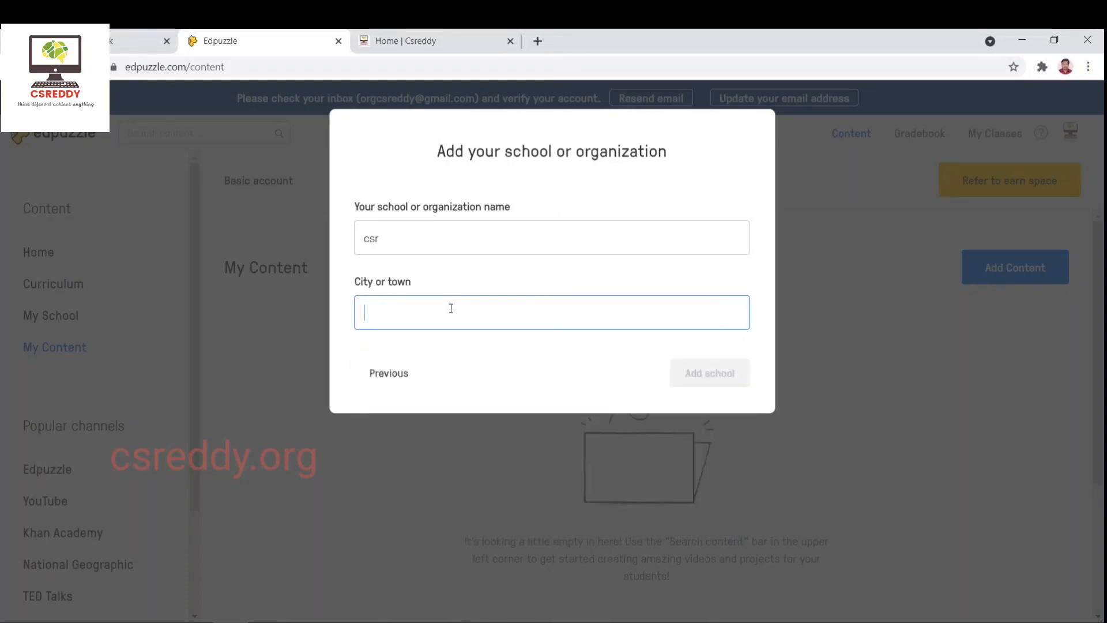
{"action": "type", "text": "janga"}
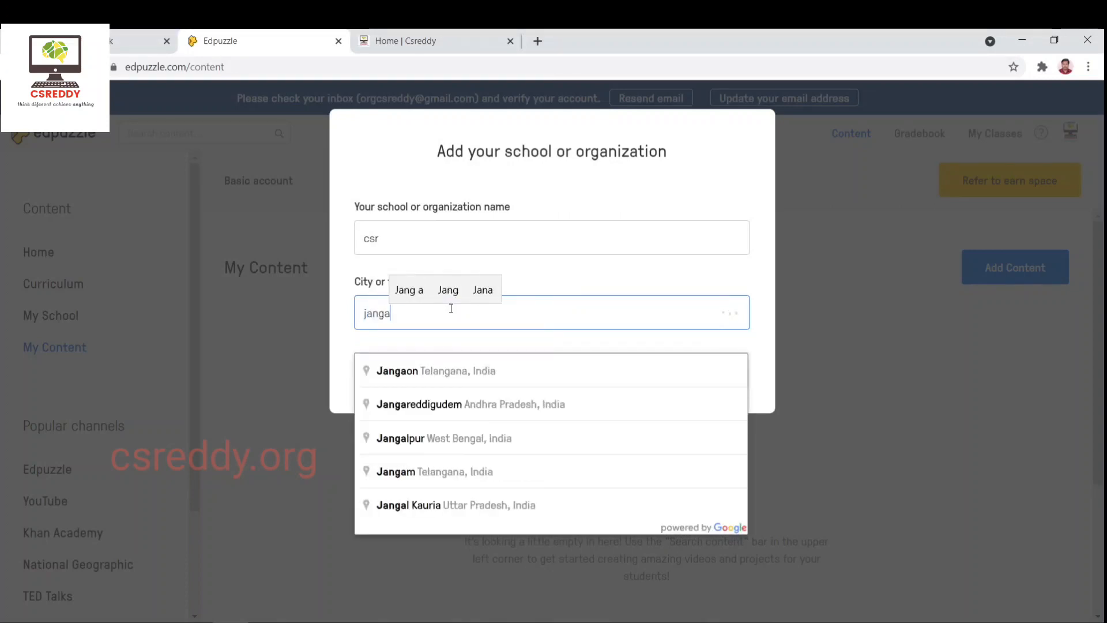
{"action": "key", "text": "Down"}
{"action": "key", "text": "Down"}
{"action": "key", "text": "Return"}
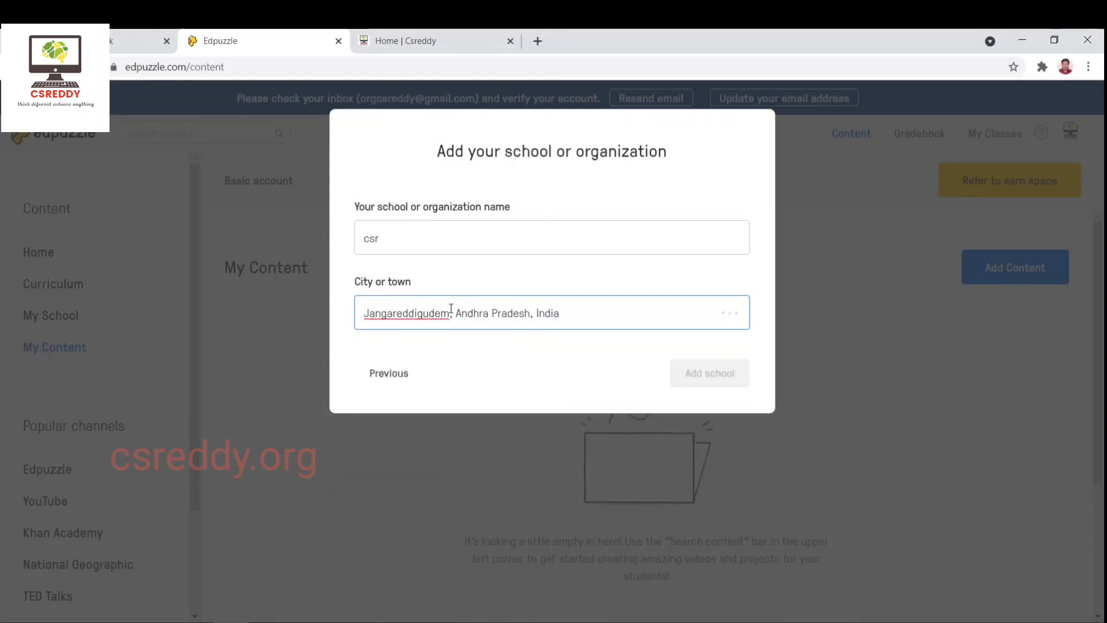
Step: Submit the csr school, check the suggested similar schools and add it as a new one
{"action": "left_click", "coordinate": [721, 366]}
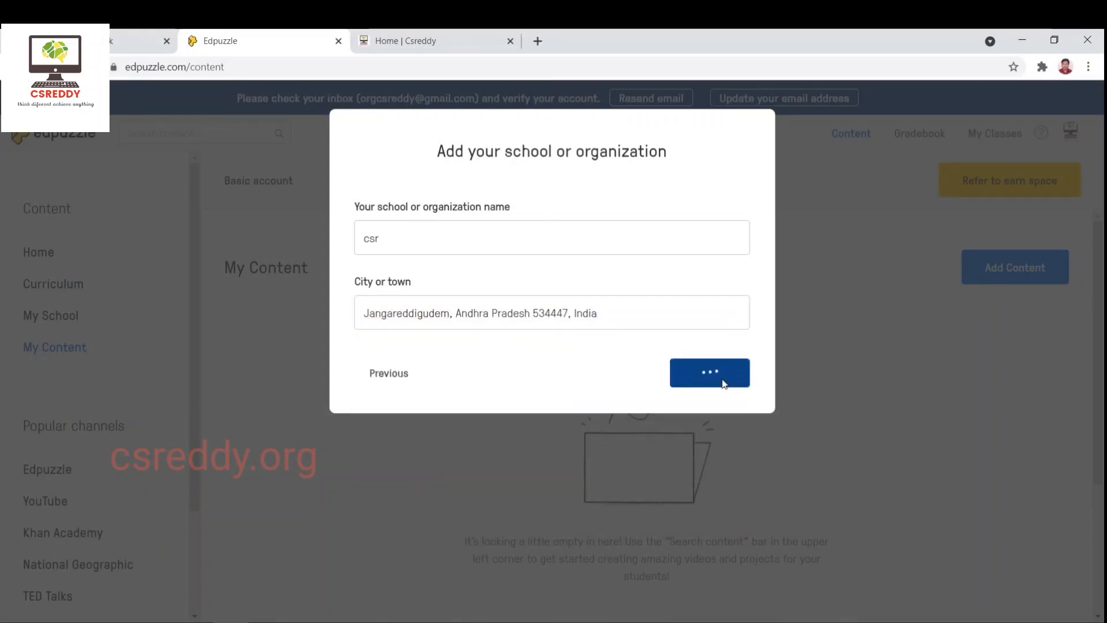
{"action": "scroll", "coordinate": [481, 271], "scroll_direction": "down", "scroll_amount": 3}
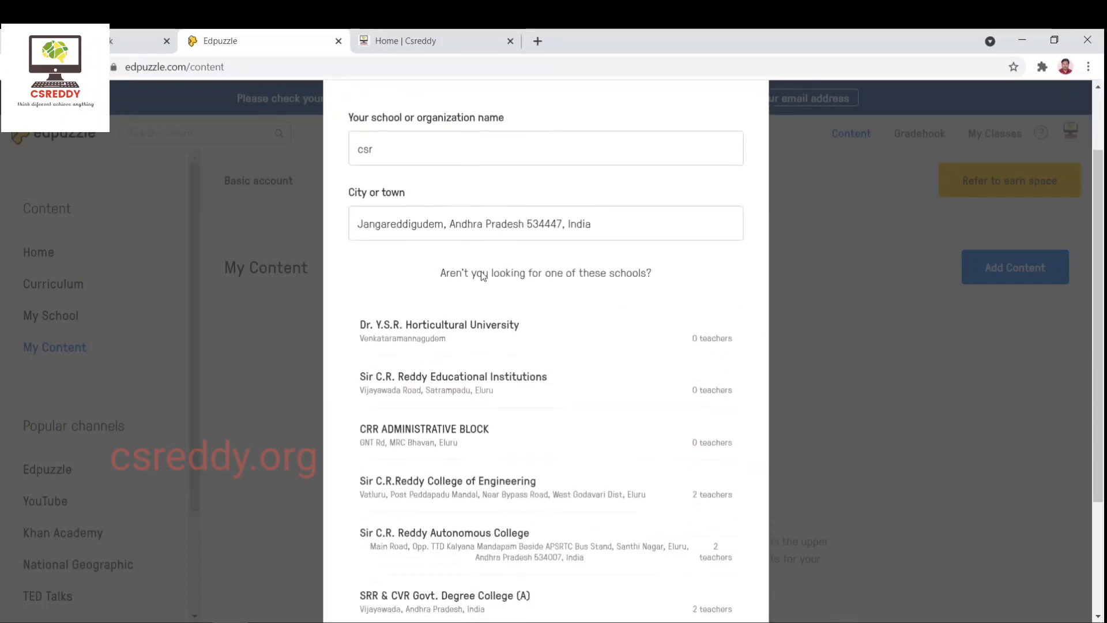
{"action": "scroll", "coordinate": [547, 242], "scroll_direction": "down", "scroll_amount": 1}
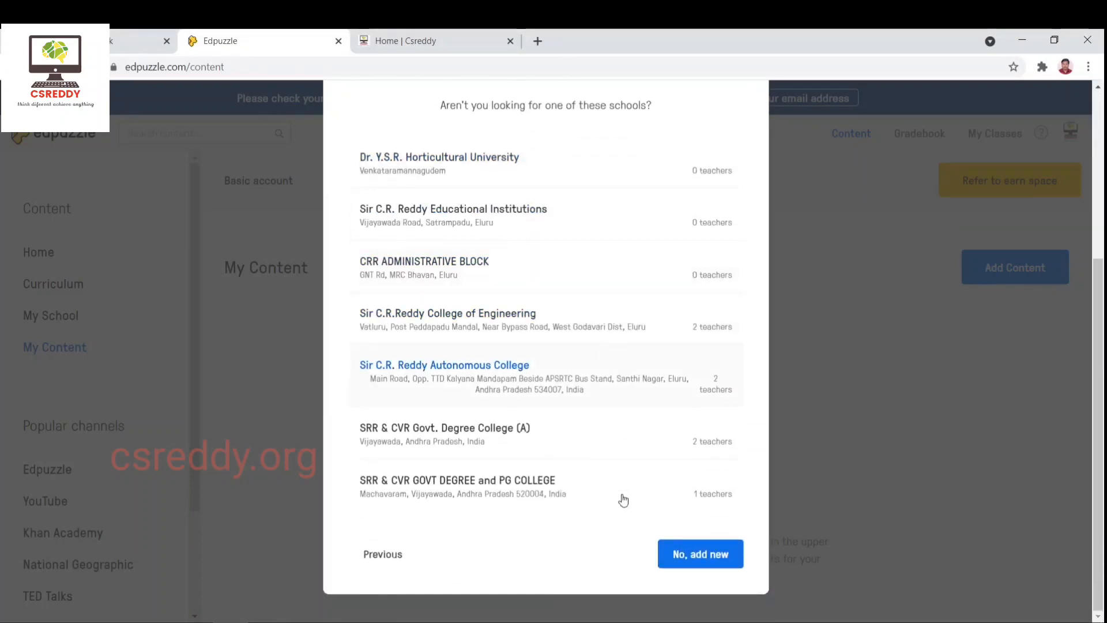
{"action": "left_click", "coordinate": [696, 555]}
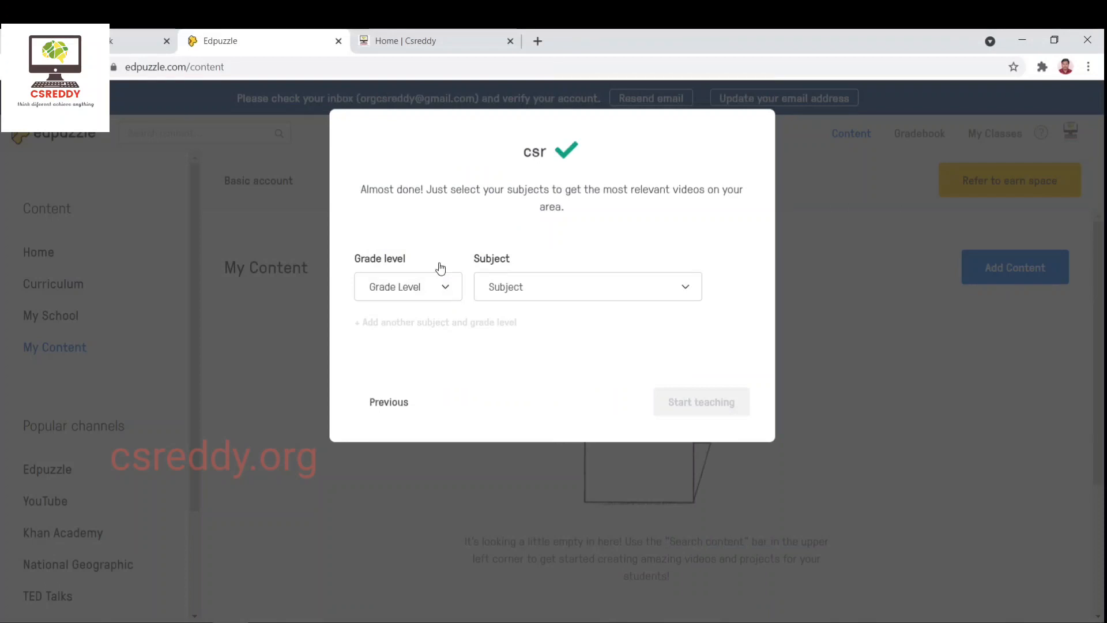
Step: Set the grade level to 10th grade and the subject to Math, discard the extra subject row and start teaching
{"action": "left_click", "coordinate": [446, 287]}
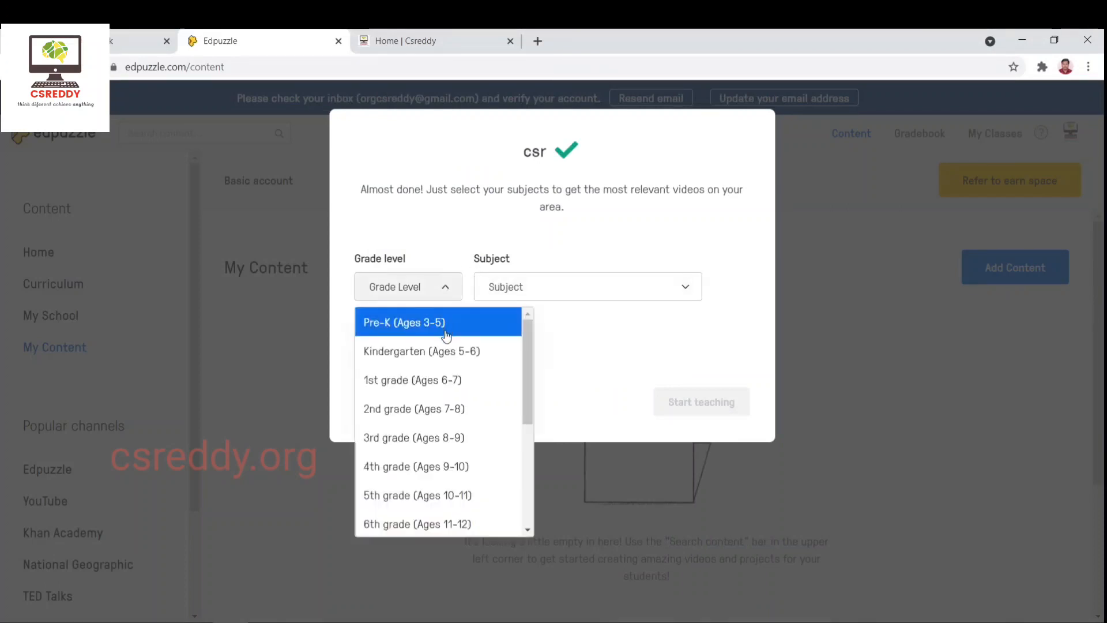
{"action": "scroll", "coordinate": [446, 336], "scroll_direction": "down", "scroll_amount": 2}
{"action": "scroll", "coordinate": [446, 336], "scroll_direction": "up", "scroll_amount": 2}
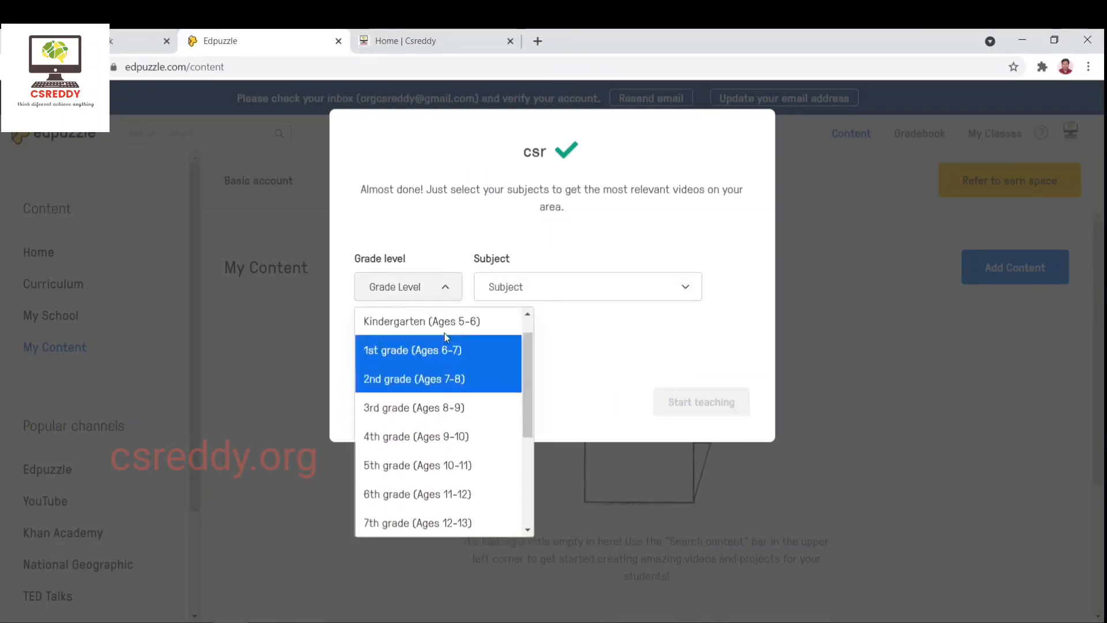
{"action": "scroll", "coordinate": [459, 410], "scroll_direction": "down", "scroll_amount": 6}
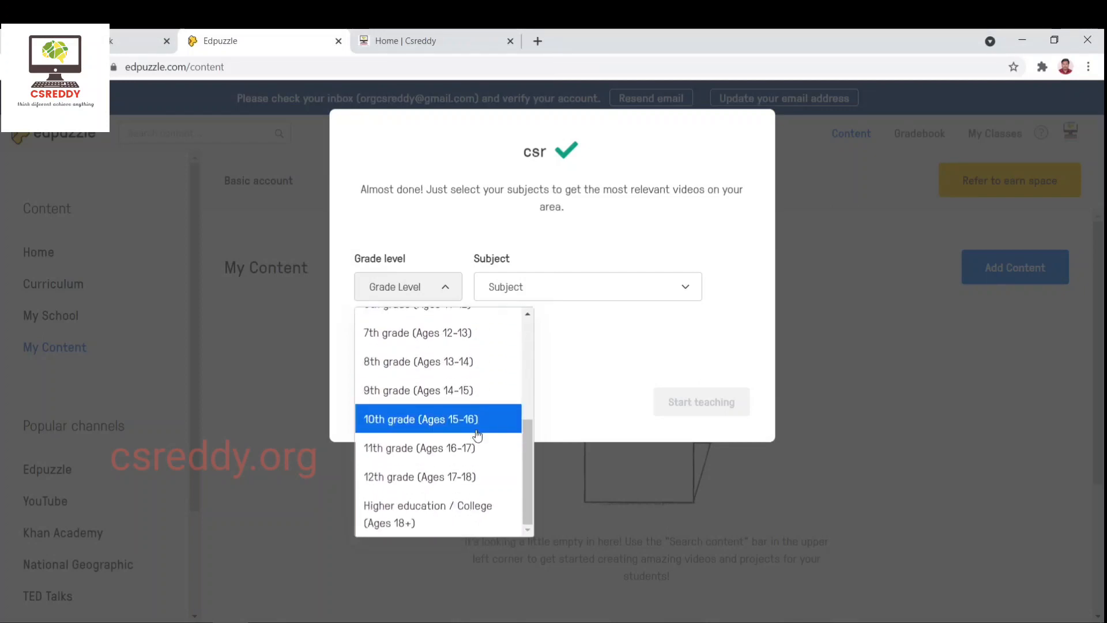
{"action": "left_click", "coordinate": [472, 430]}
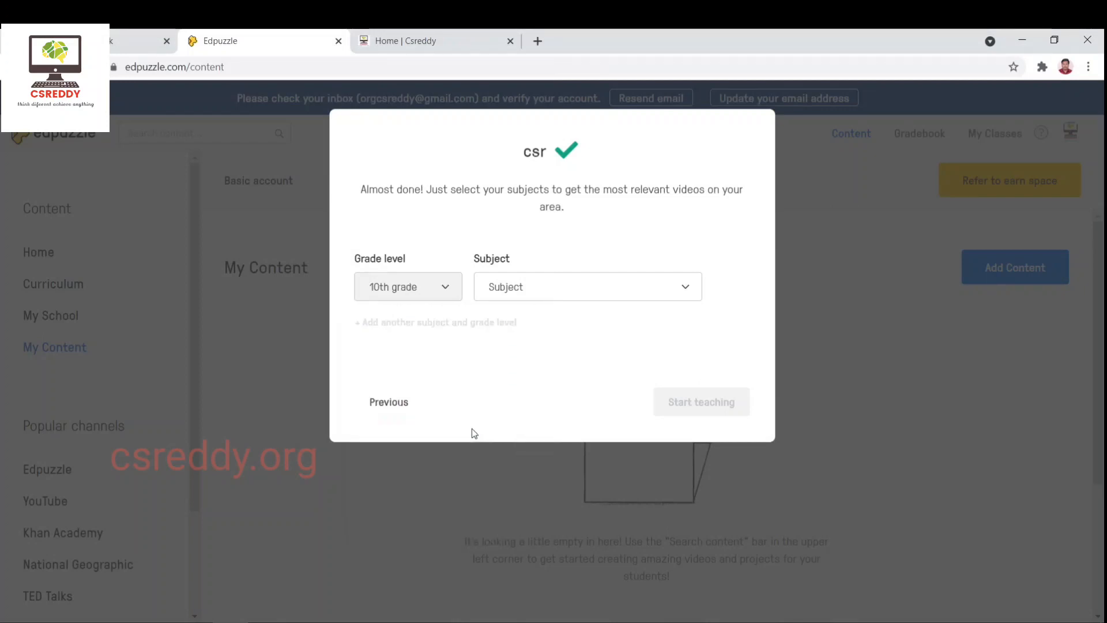
{"action": "left_click", "coordinate": [536, 286]}
{"action": "scroll", "coordinate": [535, 345], "scroll_direction": "down", "scroll_amount": 2}
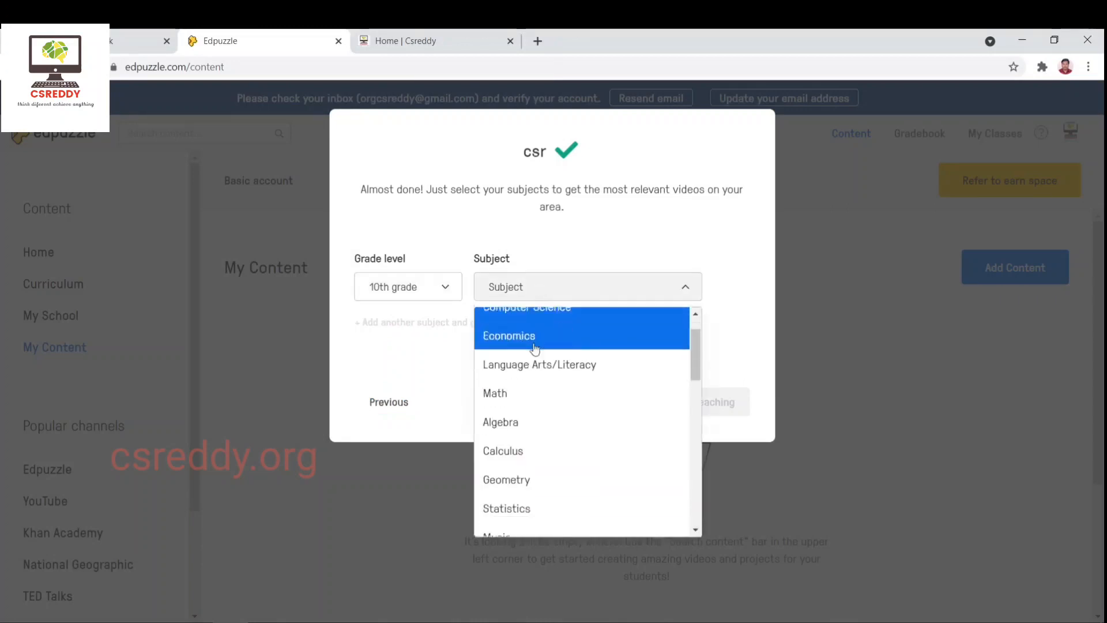
{"action": "left_click", "coordinate": [548, 365]}
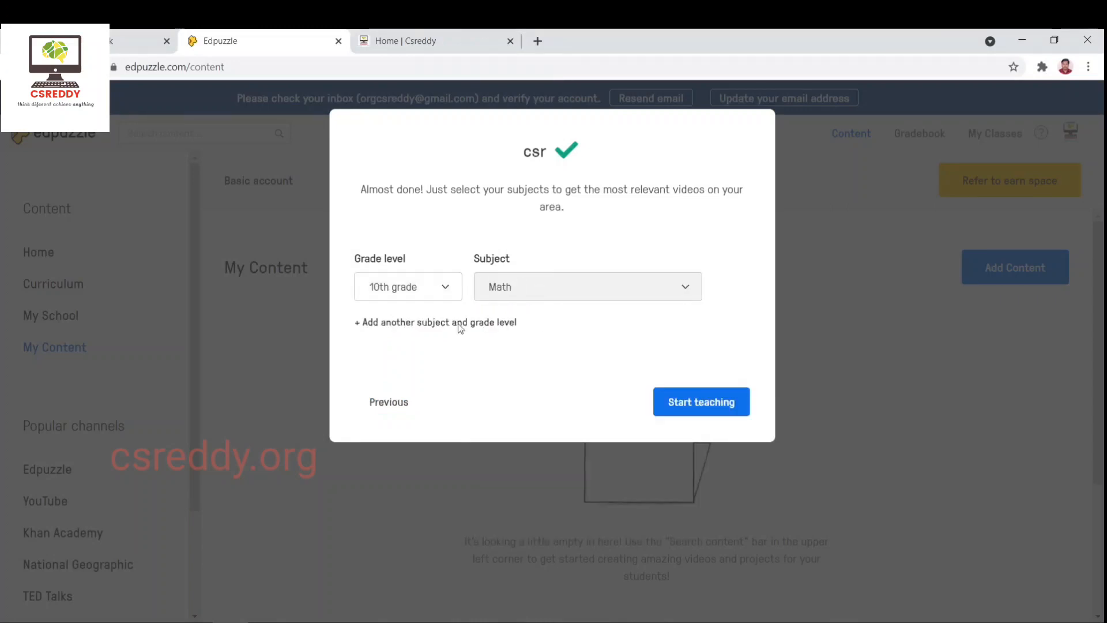
{"action": "left_click", "coordinate": [448, 324]}
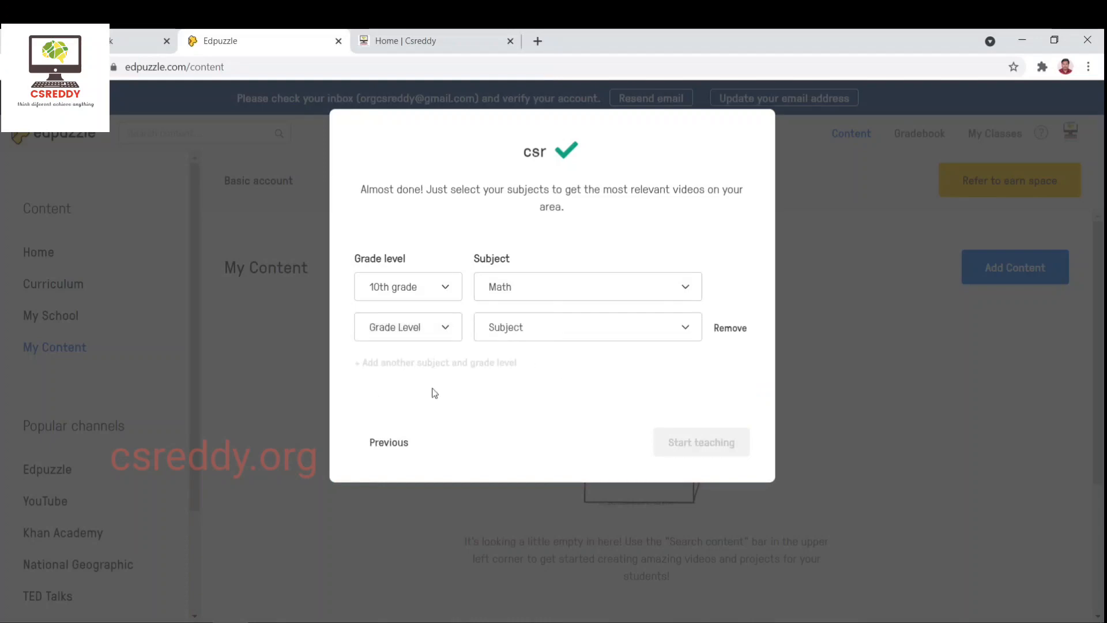
{"action": "left_click", "coordinate": [723, 328]}
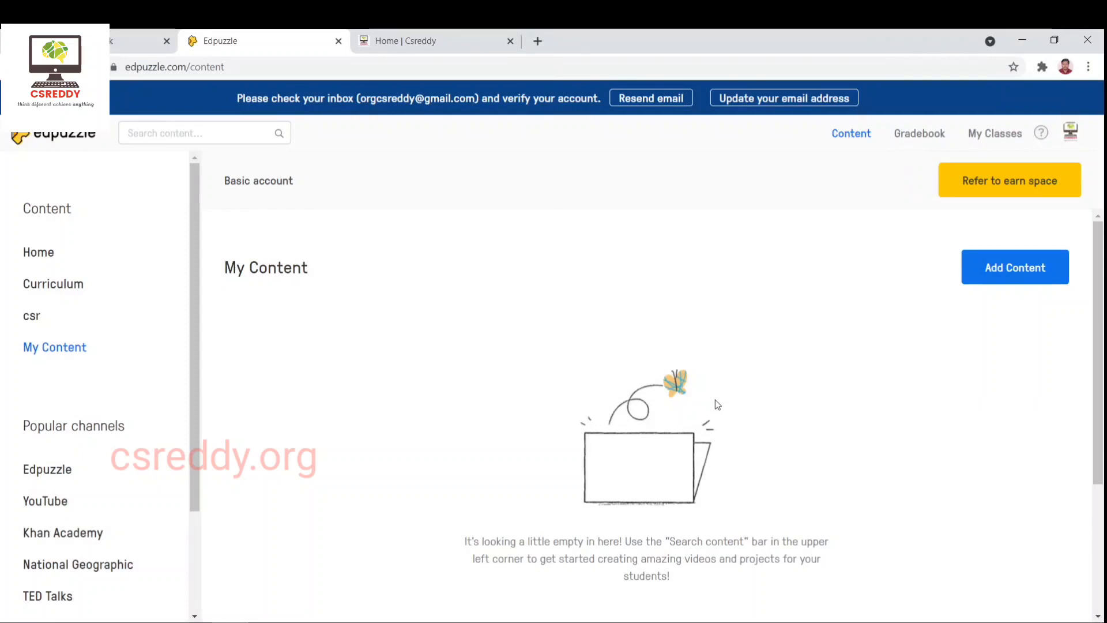
Step: Choose to create a video from My Content and open the "Chapter 3 Pricing Decision" video from the Edpuzzle Community results
{"action": "left_click", "coordinate": [987, 274]}
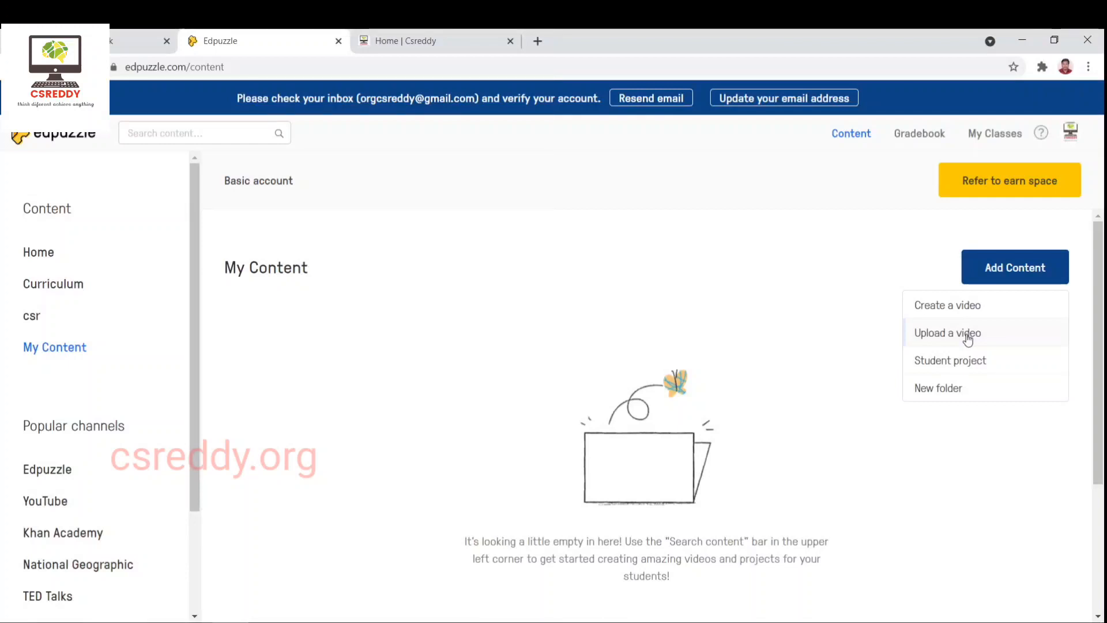
{"action": "left_click", "coordinate": [991, 306]}
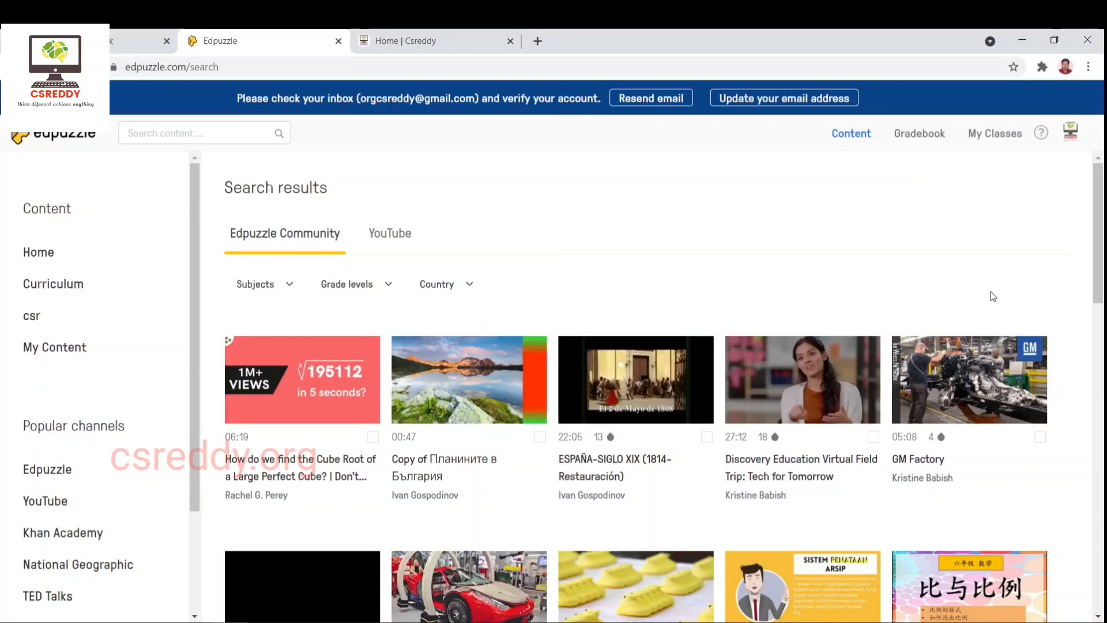
{"action": "scroll", "coordinate": [524, 451], "scroll_direction": "down", "scroll_amount": 4}
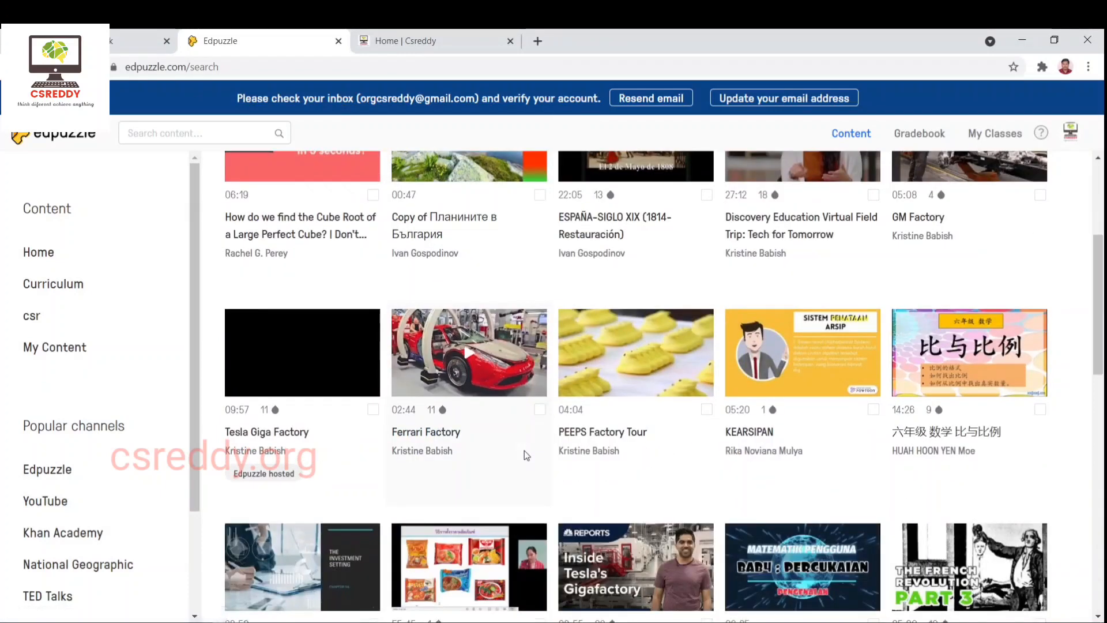
{"action": "scroll", "coordinate": [524, 450], "scroll_direction": "down", "scroll_amount": 2}
{"action": "left_click", "coordinate": [524, 451]}
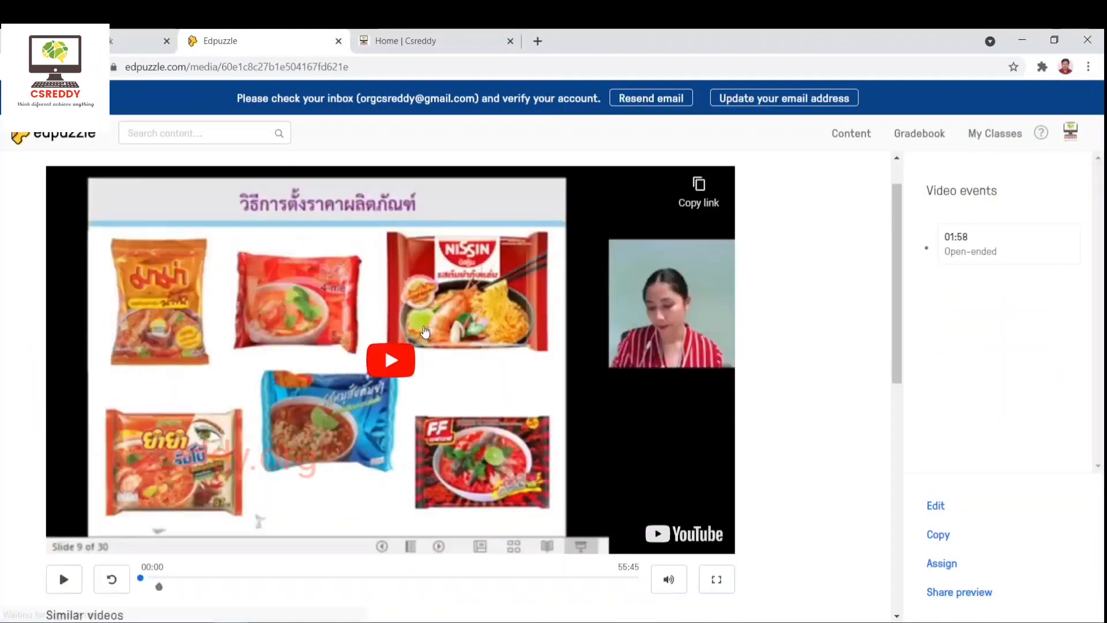
Step: Look over the "Chapter 3 Pricing Decision" video page and return to the community search results
{"action": "scroll", "coordinate": [424, 330], "scroll_direction": "down", "scroll_amount": 5}
{"action": "scroll", "coordinate": [423, 329], "scroll_direction": "up", "scroll_amount": 5}
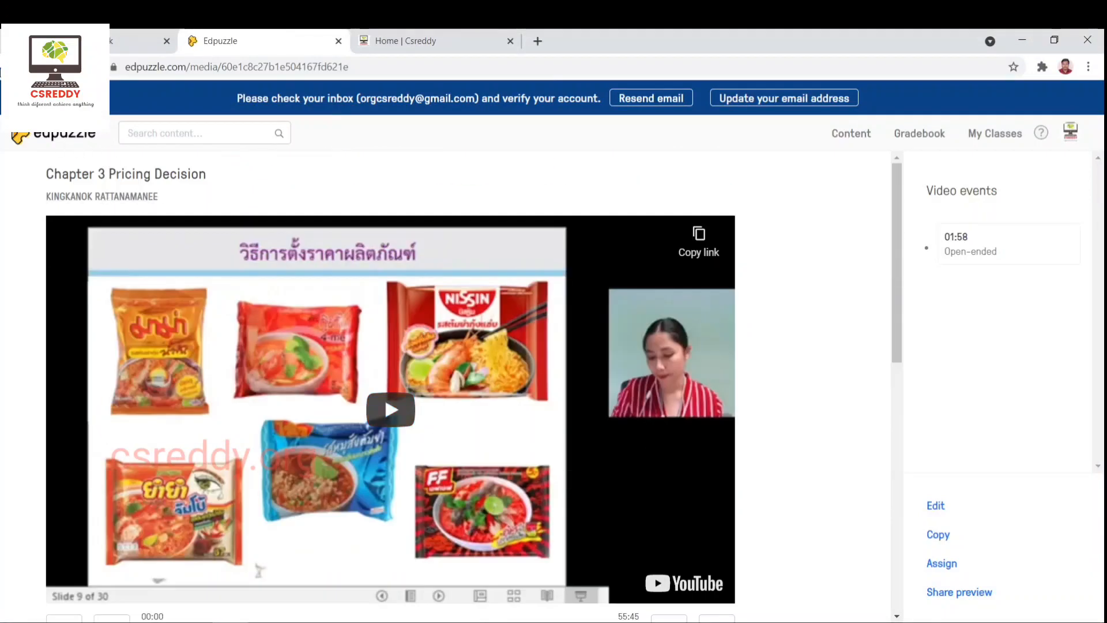
{"action": "left_click", "coordinate": [16, 67]}
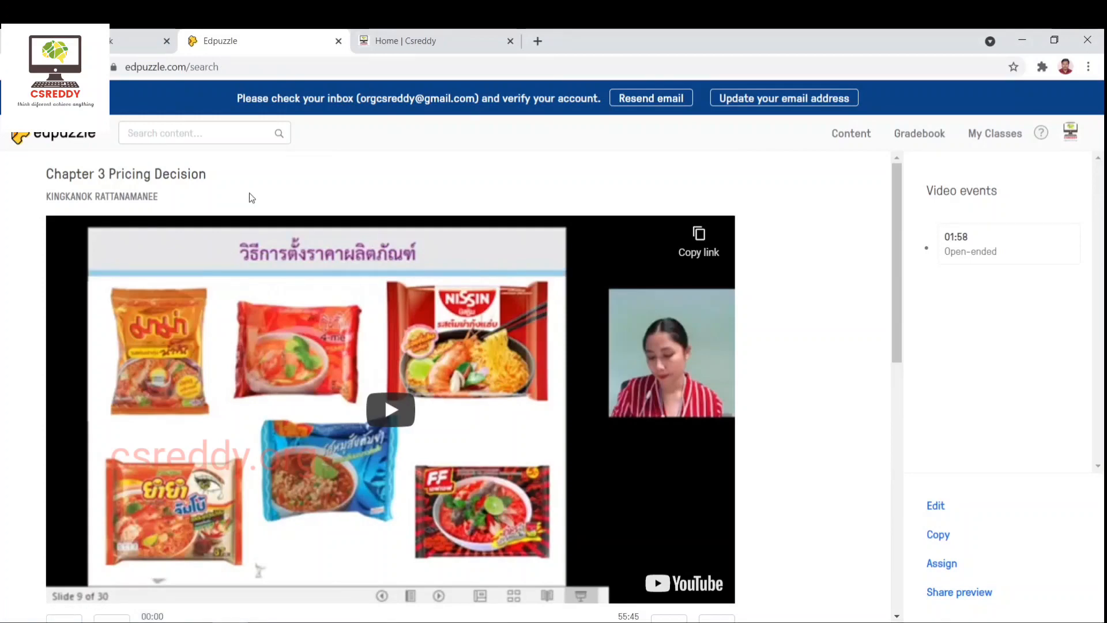
{"action": "scroll", "coordinate": [249, 194], "scroll_direction": "down", "scroll_amount": 2}
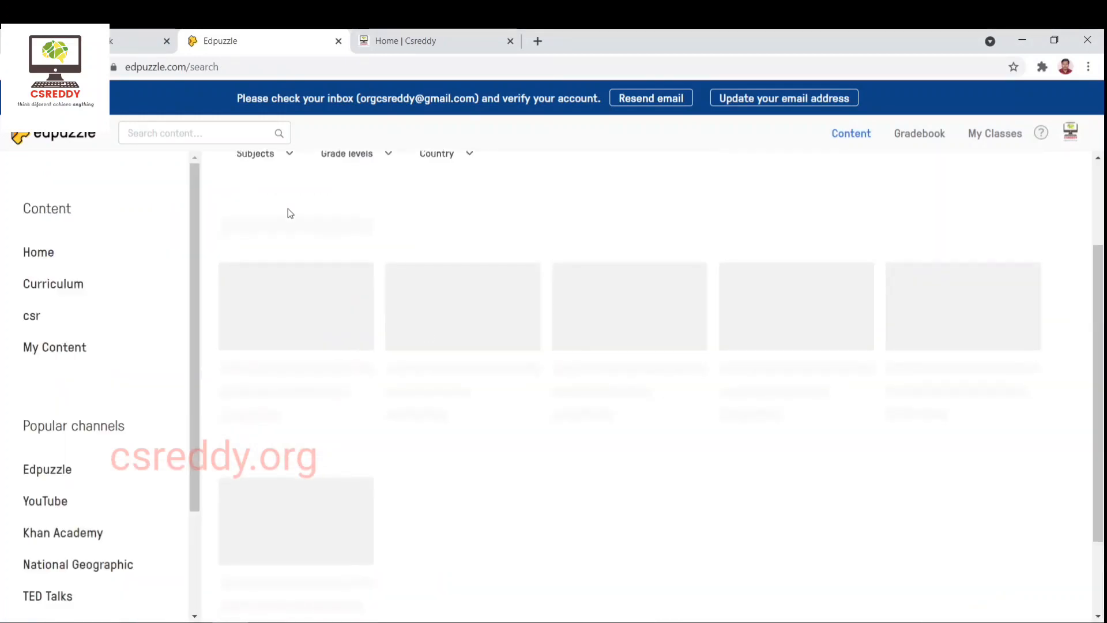
Step: Select the "Copy of Планините в България" video in the Edpuzzle Community results and open it for editing
{"action": "scroll", "coordinate": [428, 335], "scroll_direction": "down", "scroll_amount": 2}
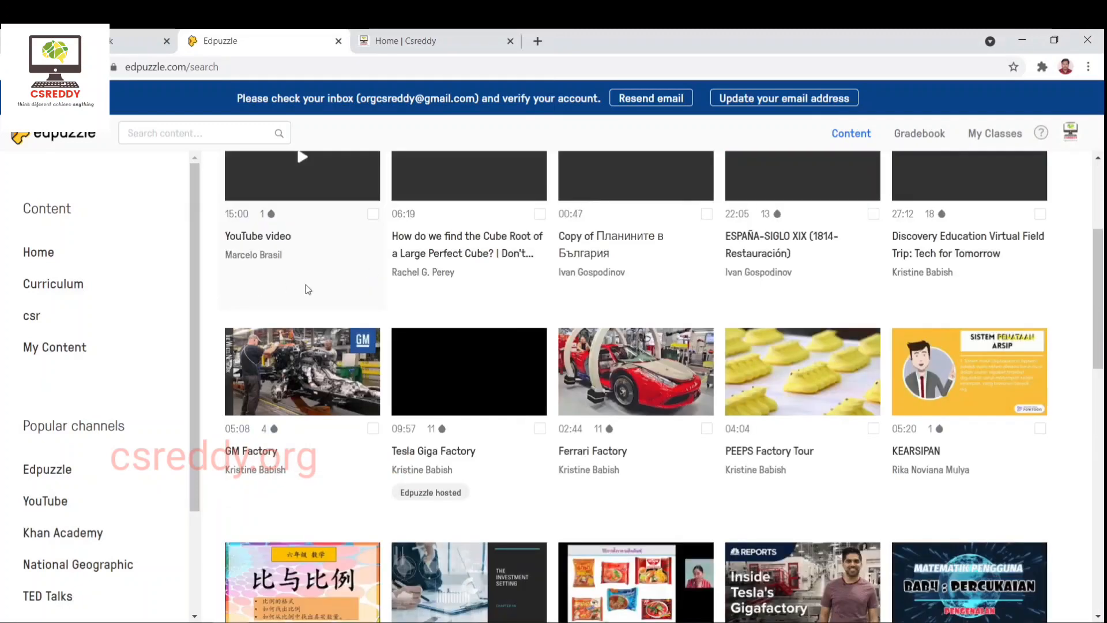
{"action": "scroll", "coordinate": [404, 305], "scroll_direction": "up", "scroll_amount": 1}
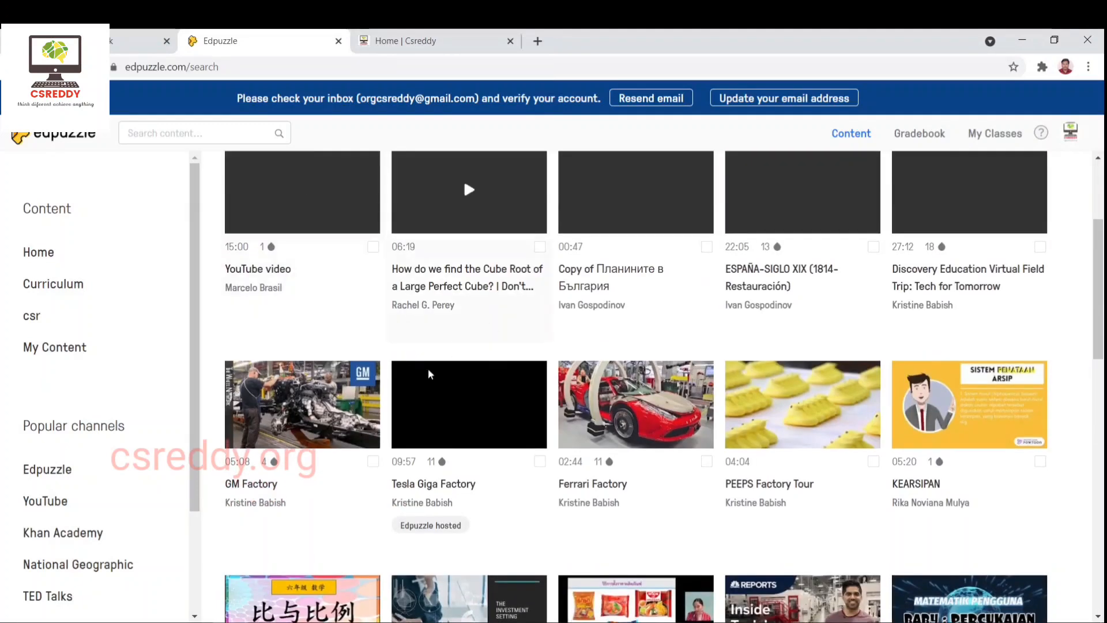
{"action": "scroll", "coordinate": [454, 408], "scroll_direction": "up", "scroll_amount": 3}
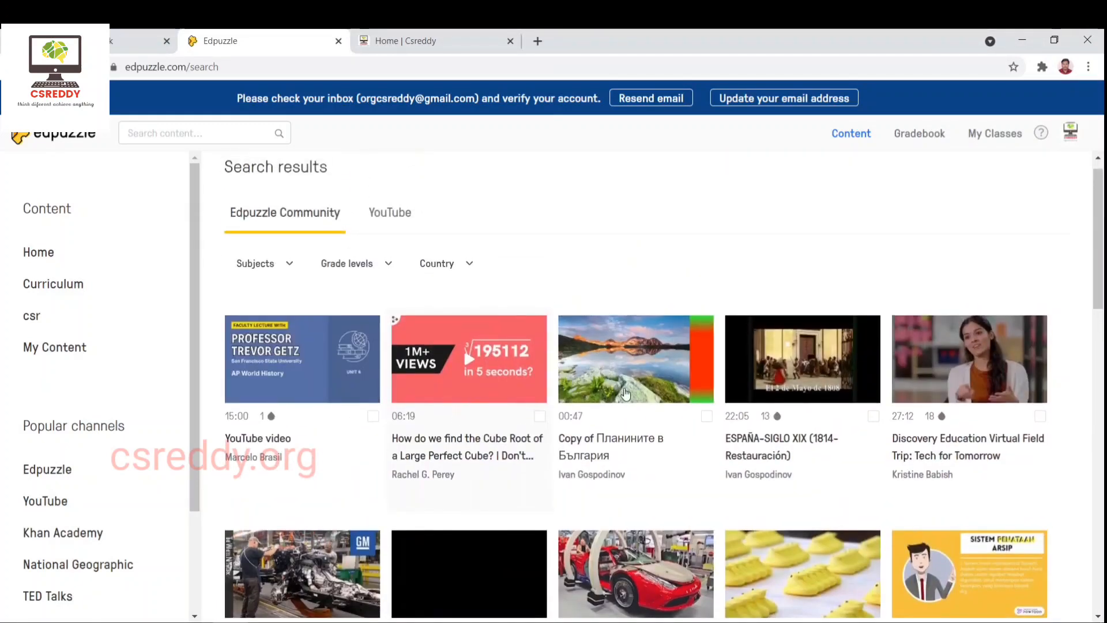
{"action": "scroll", "coordinate": [456, 374], "scroll_direction": "down", "scroll_amount": 6}
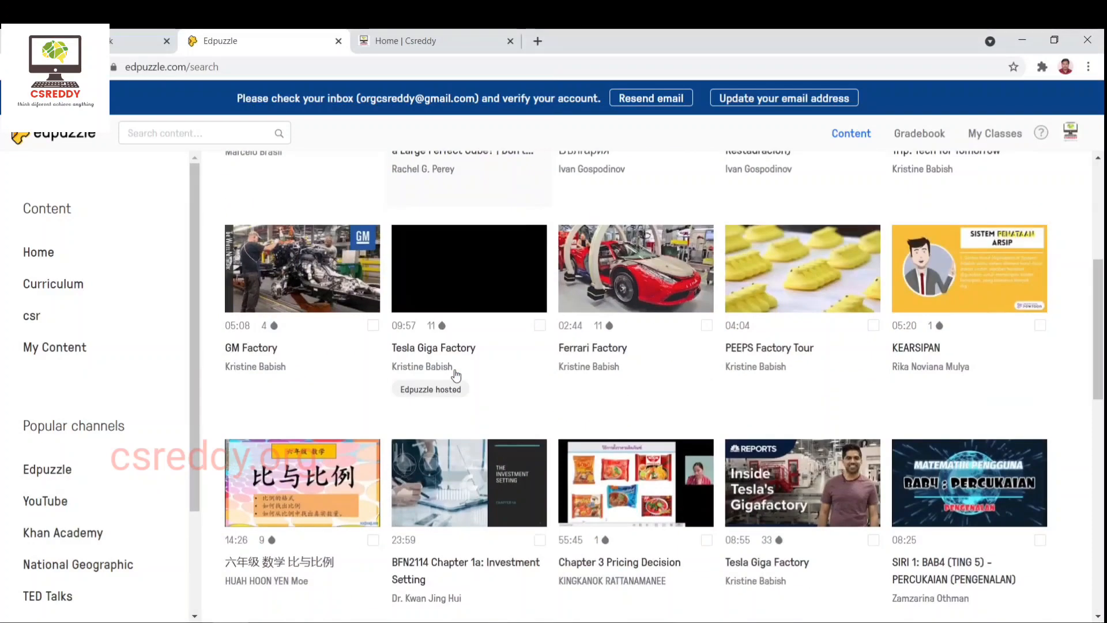
{"action": "scroll", "coordinate": [455, 374], "scroll_direction": "up", "scroll_amount": 2}
{"action": "scroll", "coordinate": [455, 374], "scroll_direction": "up", "scroll_amount": 3}
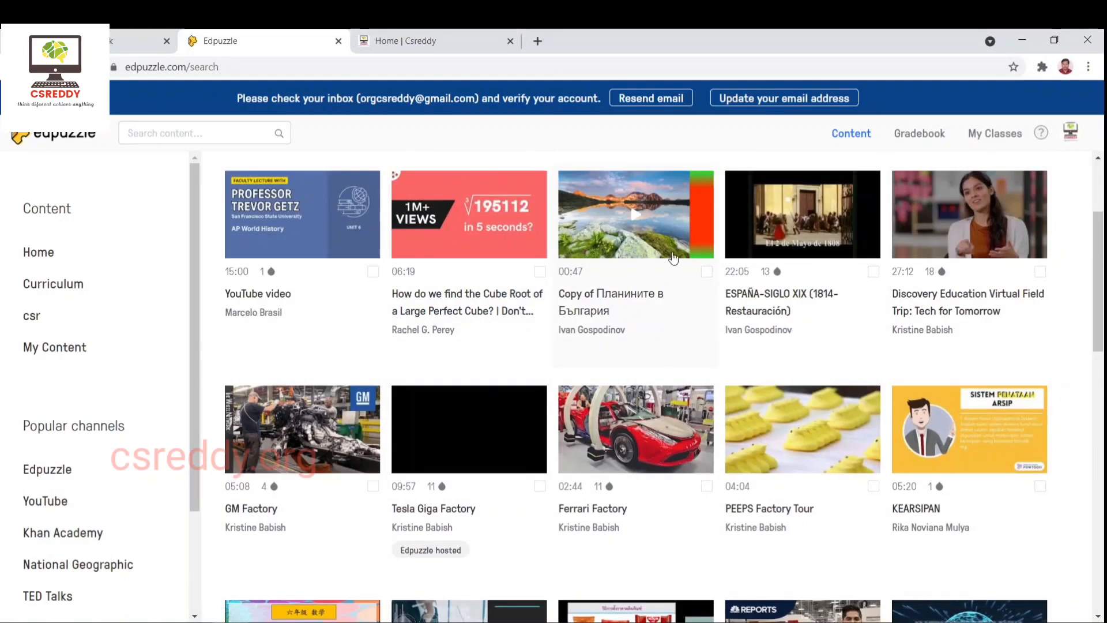
{"action": "left_click", "coordinate": [707, 273]}
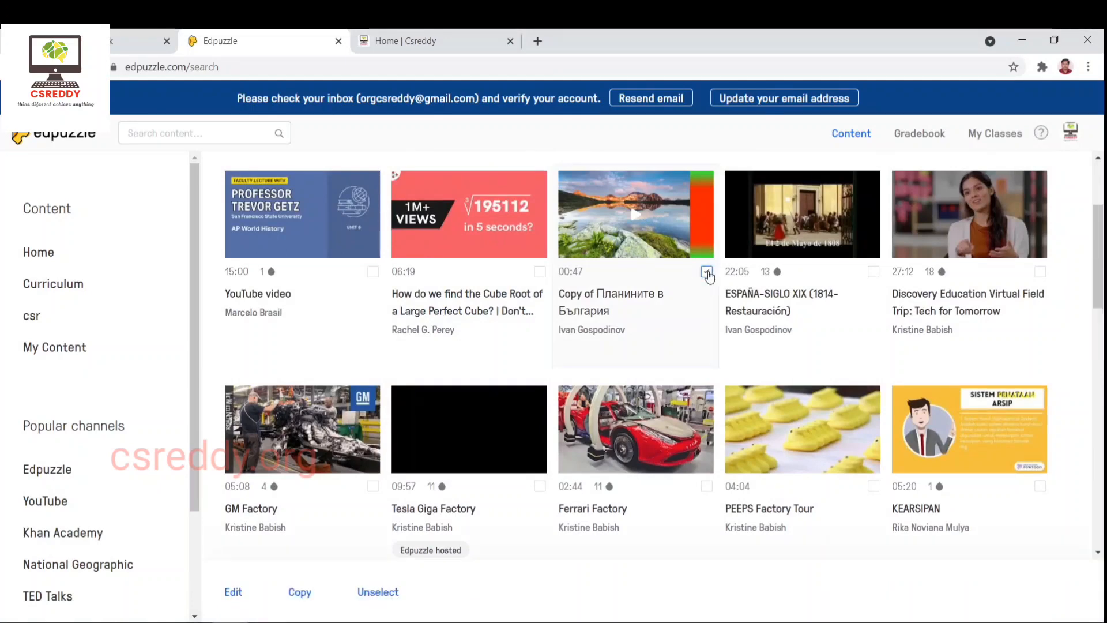
{"action": "scroll", "coordinate": [647, 321], "scroll_direction": "up", "scroll_amount": 2}
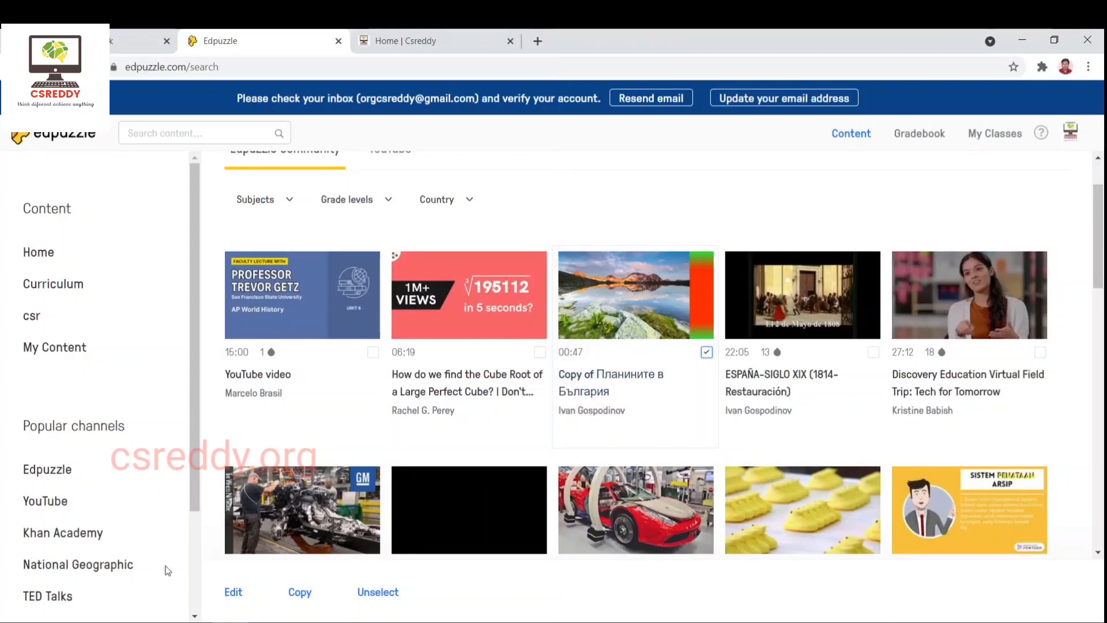
{"action": "left_click", "coordinate": [233, 593]}
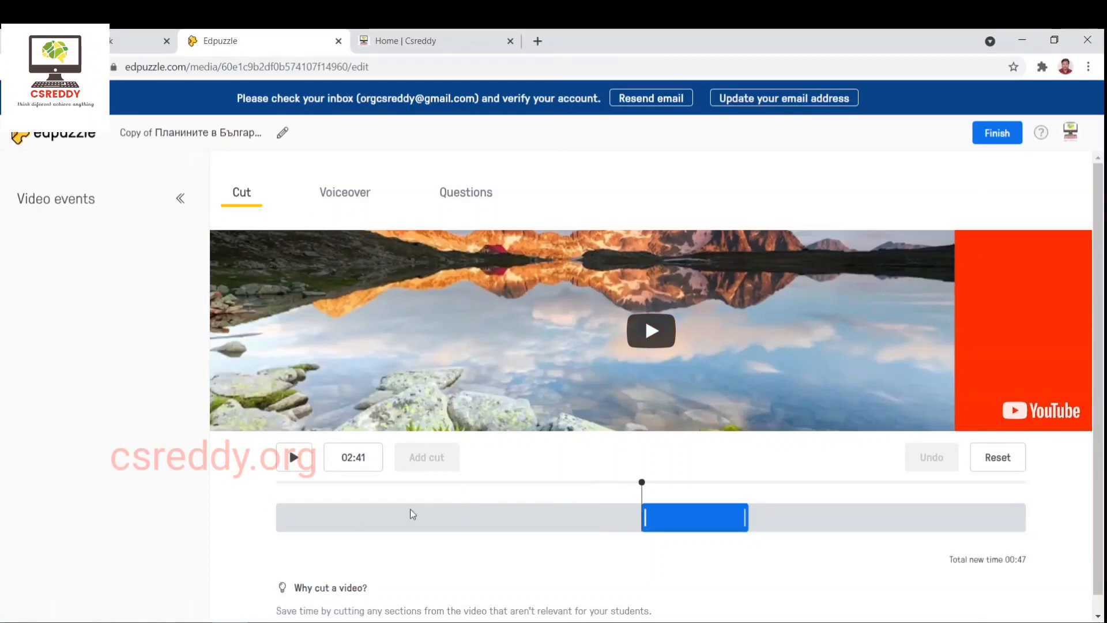
Step: Extend the kept section of the video in both directions so that it covers the full length
{"action": "left_click_drag", "start_coordinate": [645, 514], "coordinate": [611, 516]}
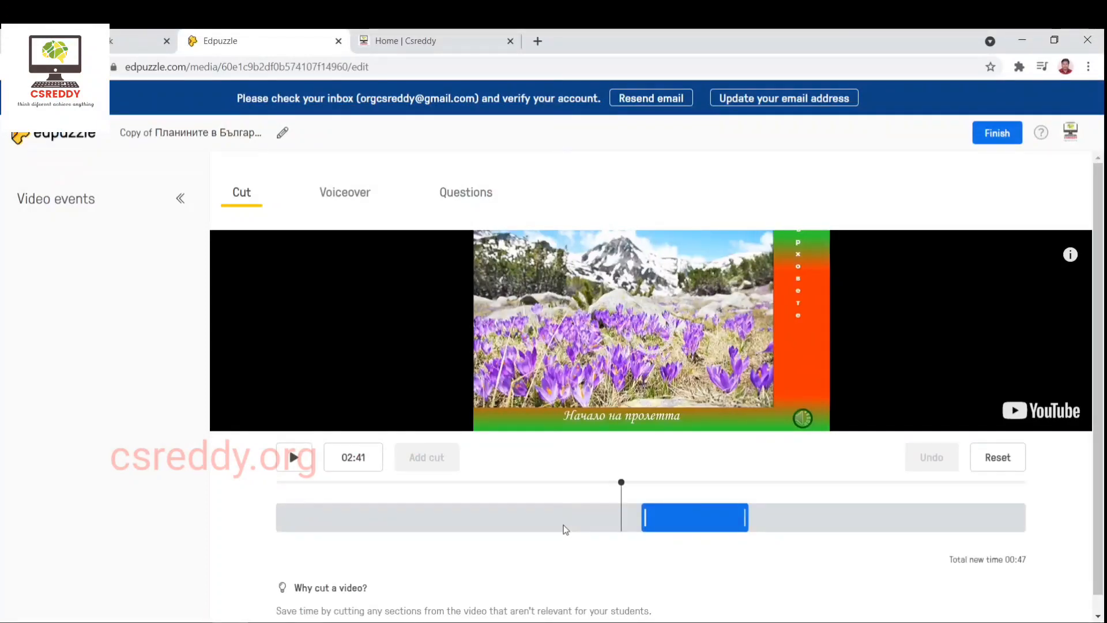
{"action": "left_click_drag", "start_coordinate": [647, 517], "coordinate": [277, 536]}
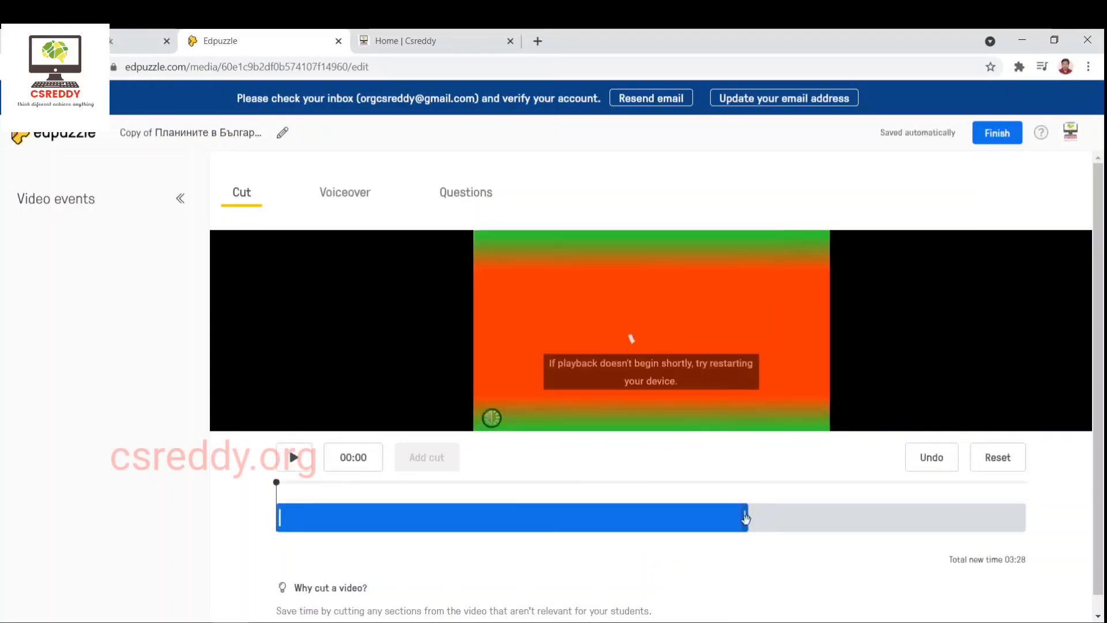
{"action": "left_click_drag", "start_coordinate": [744, 517], "coordinate": [1060, 525]}
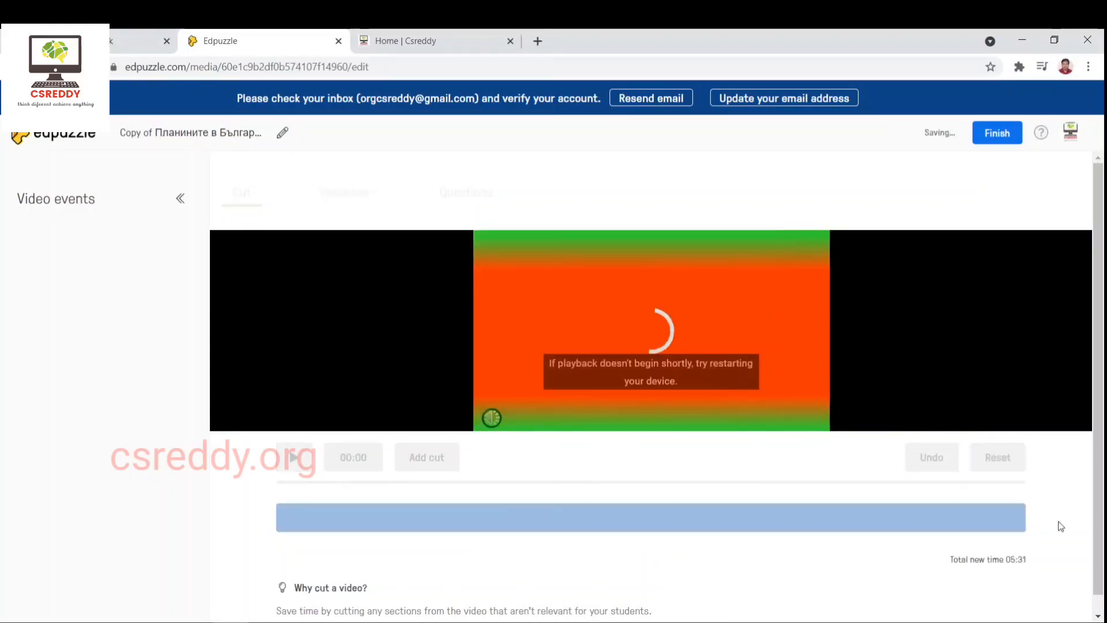
{"action": "left_click_drag", "start_coordinate": [1030, 567], "coordinate": [1003, 559]}
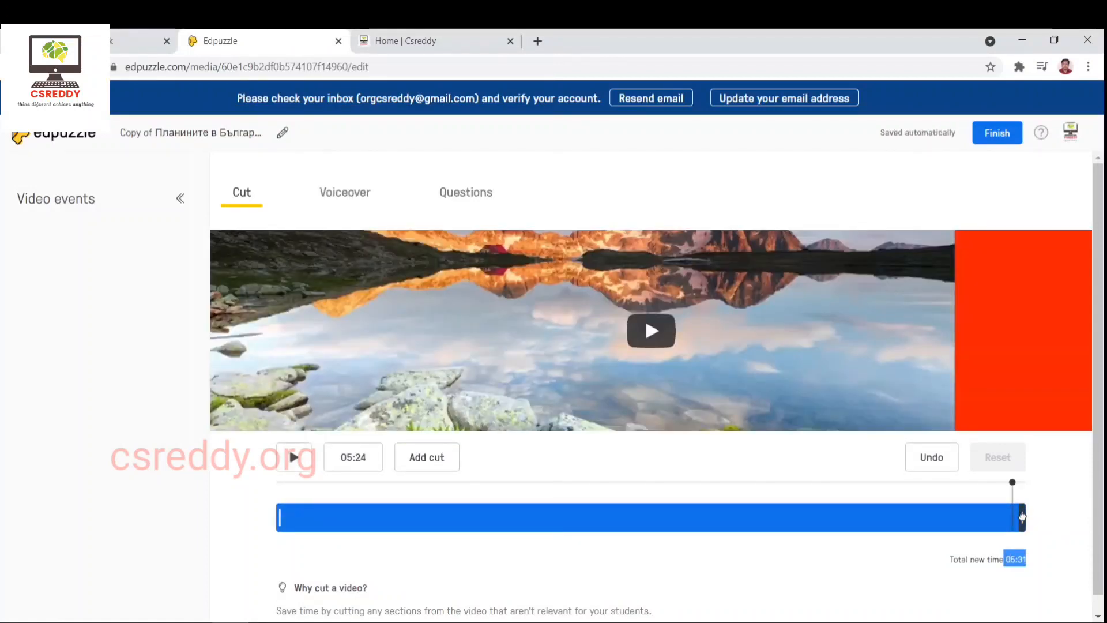
Step: Trim the video so that only the section from 02:25 to 03:48 is kept
{"action": "left_click_drag", "start_coordinate": [1022, 516], "coordinate": [793, 517]}
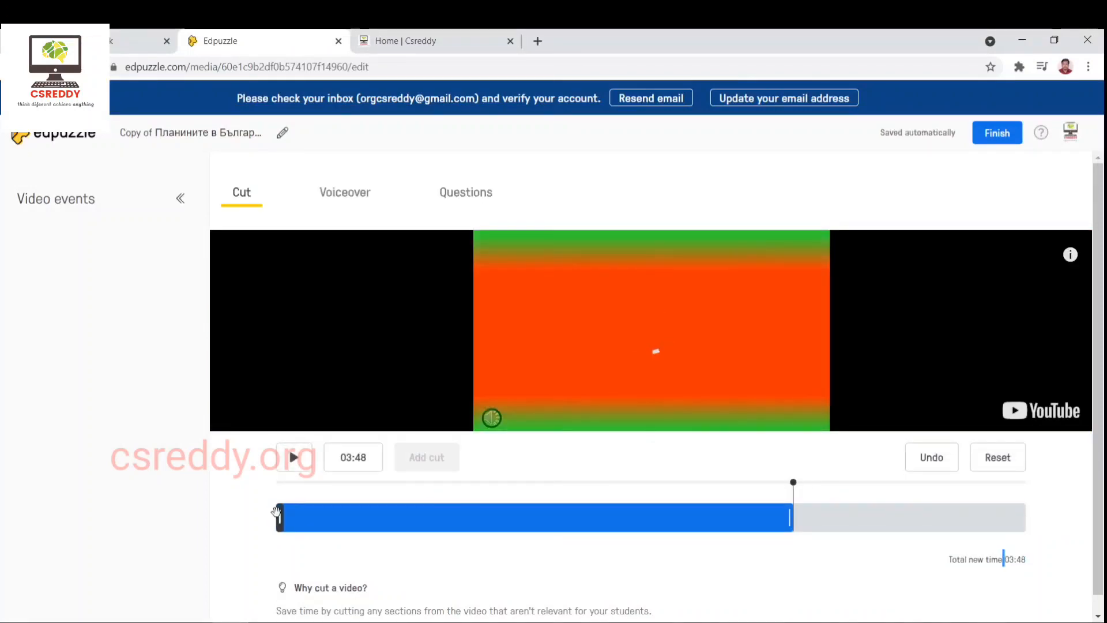
{"action": "left_click_drag", "start_coordinate": [277, 511], "coordinate": [607, 514]}
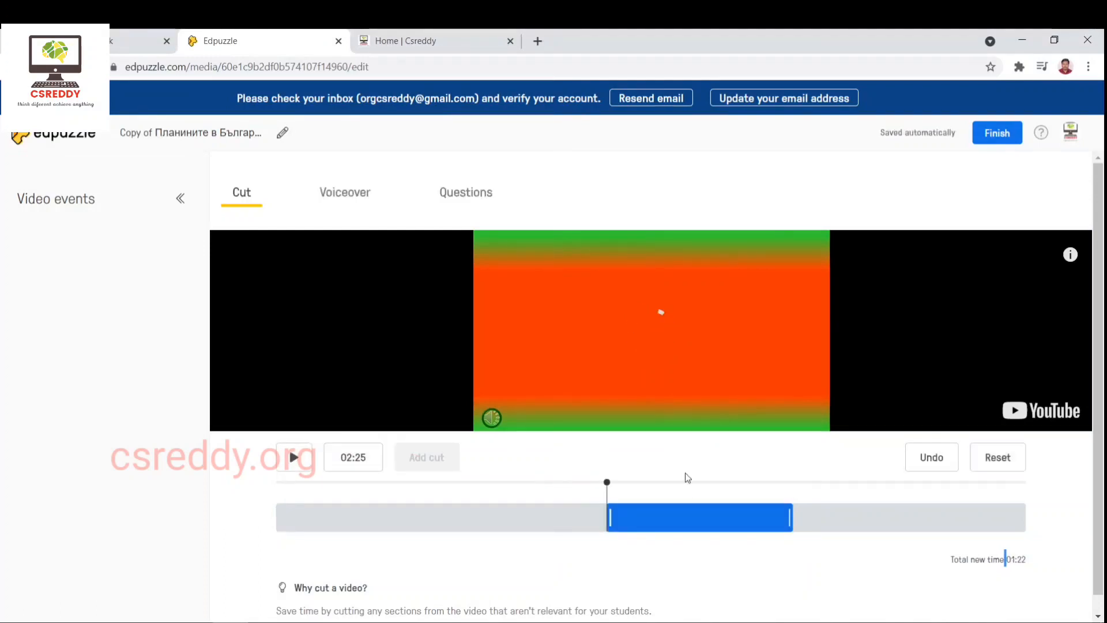
{"action": "scroll", "coordinate": [641, 567], "scroll_direction": "down", "scroll_amount": 1}
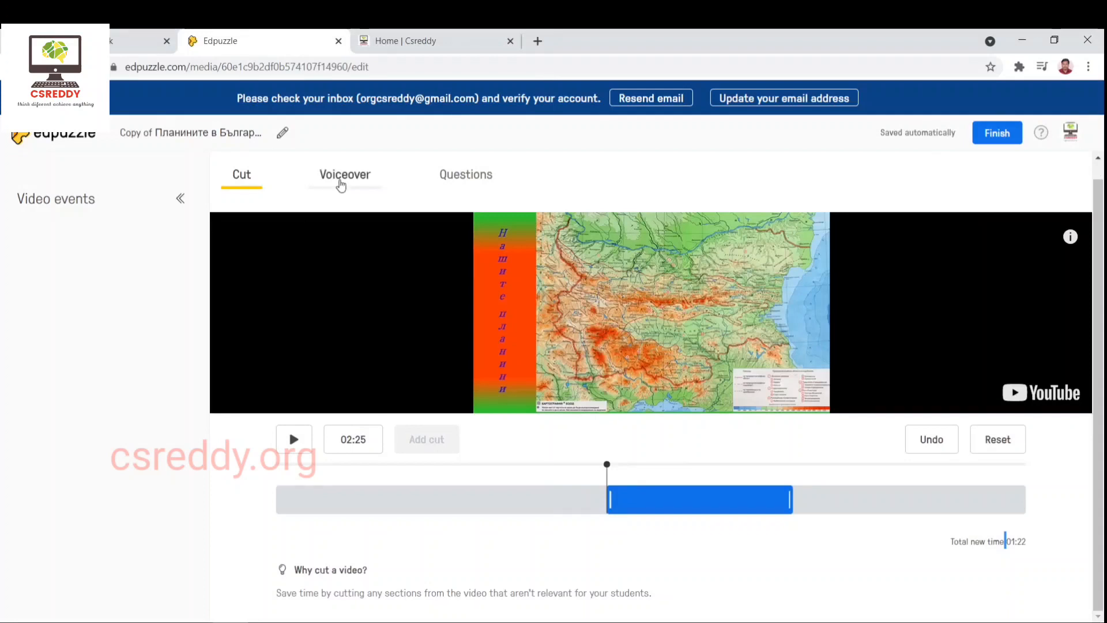
Step: Check the voiceover and question options for the trimmed video and read the notice about recording voiceover
{"action": "left_click", "coordinate": [340, 179]}
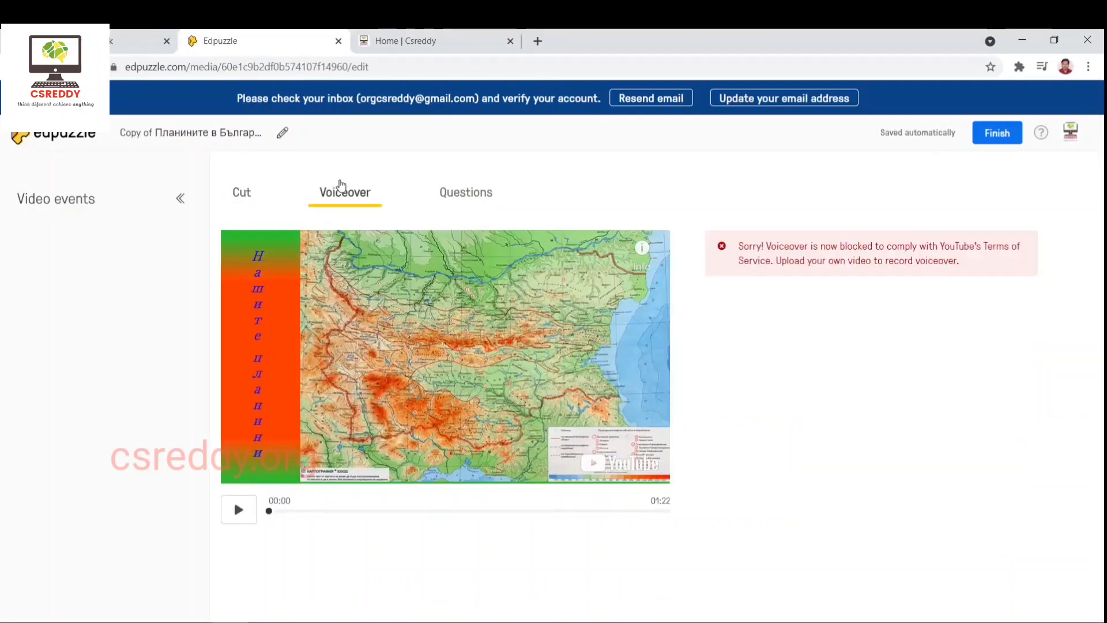
{"action": "left_click", "coordinate": [442, 190]}
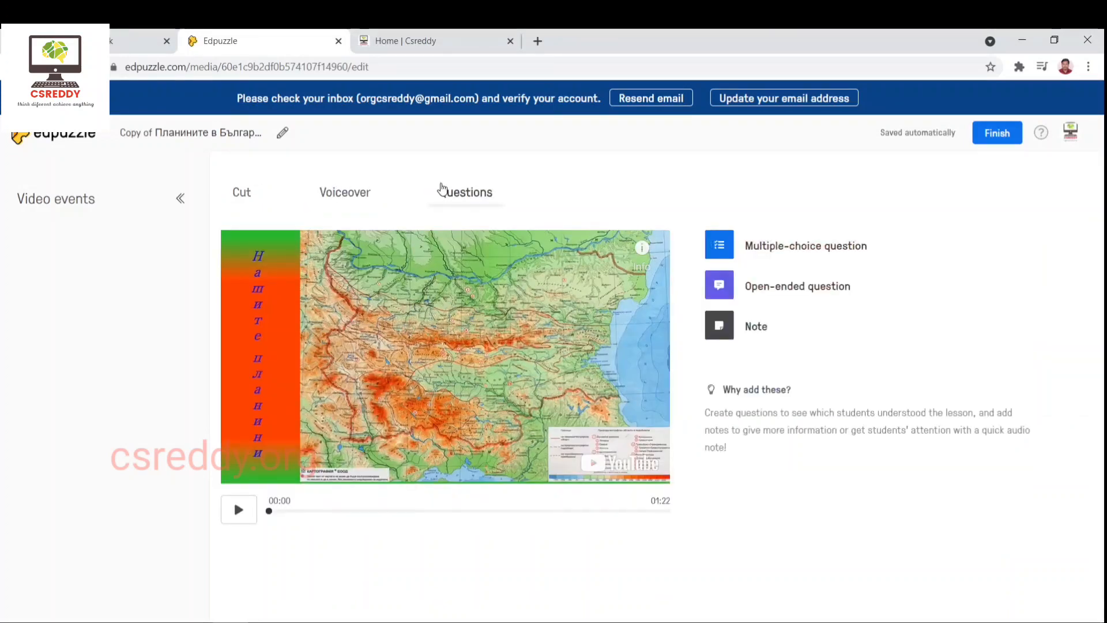
{"action": "left_click", "coordinate": [362, 196]}
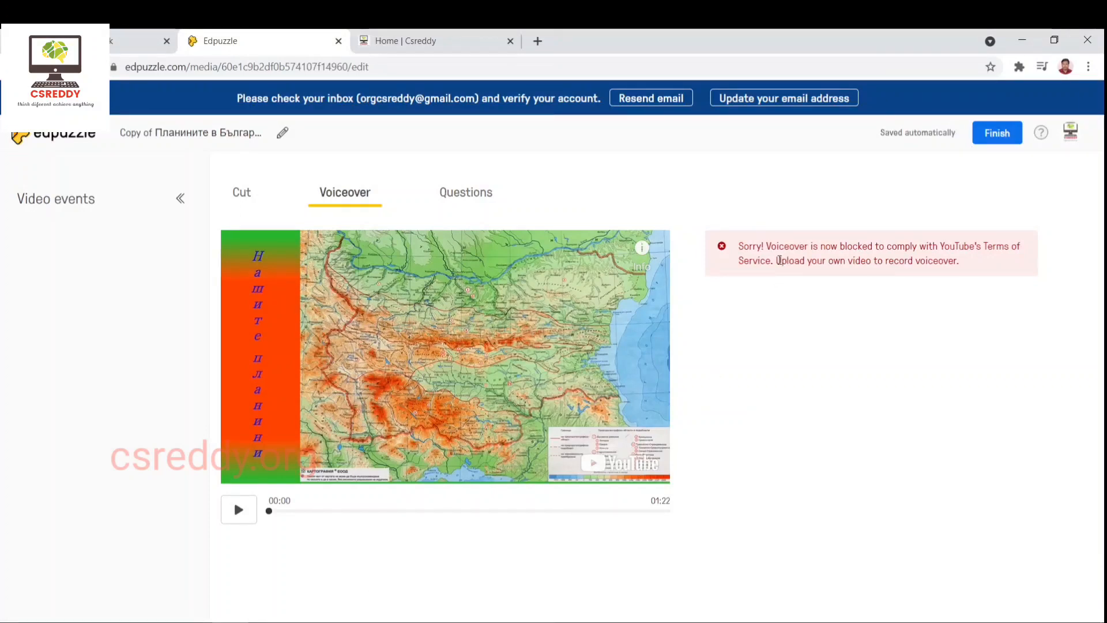
{"action": "left_click_drag", "start_coordinate": [777, 260], "coordinate": [887, 272]}
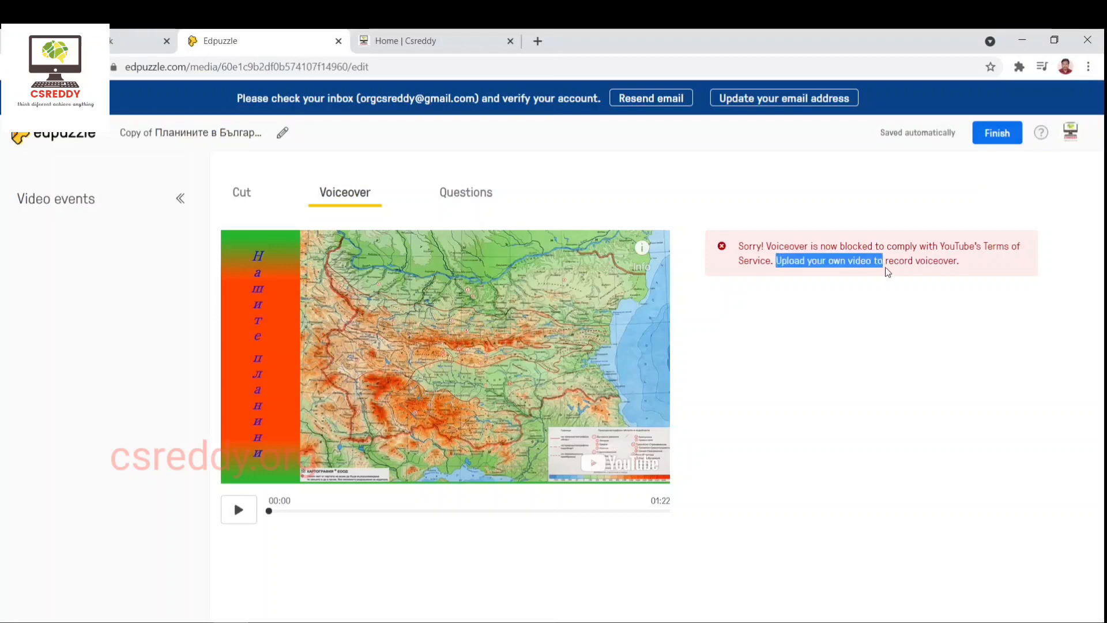
Step: Start a multiple-choice question at 00:08 of the video and enter "....." as the question text
{"action": "left_click", "coordinate": [436, 206]}
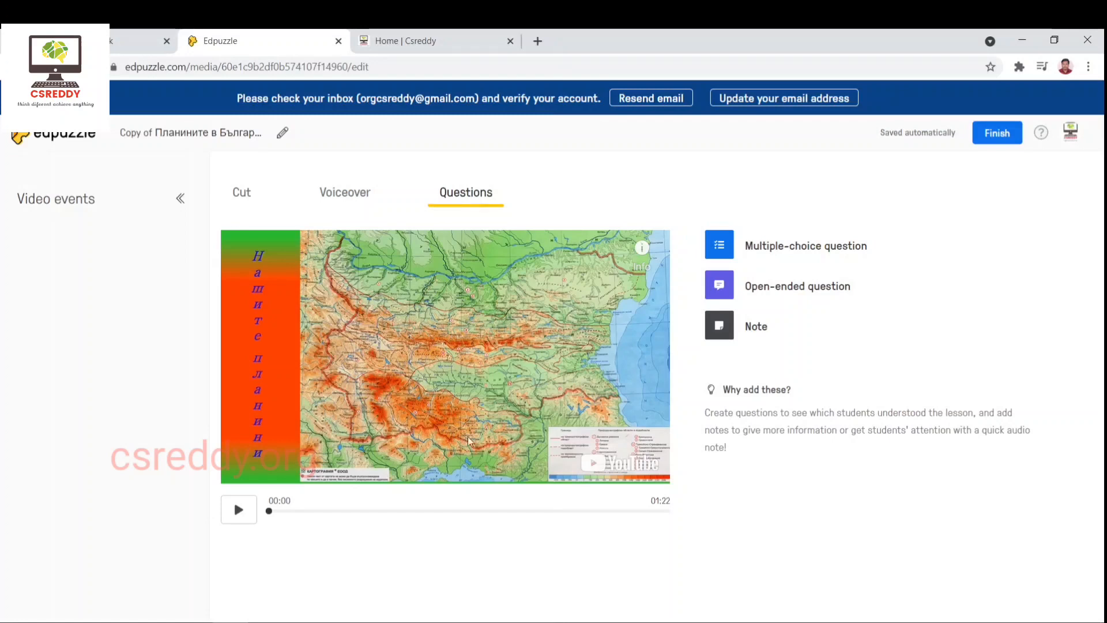
{"action": "left_click", "coordinate": [310, 513]}
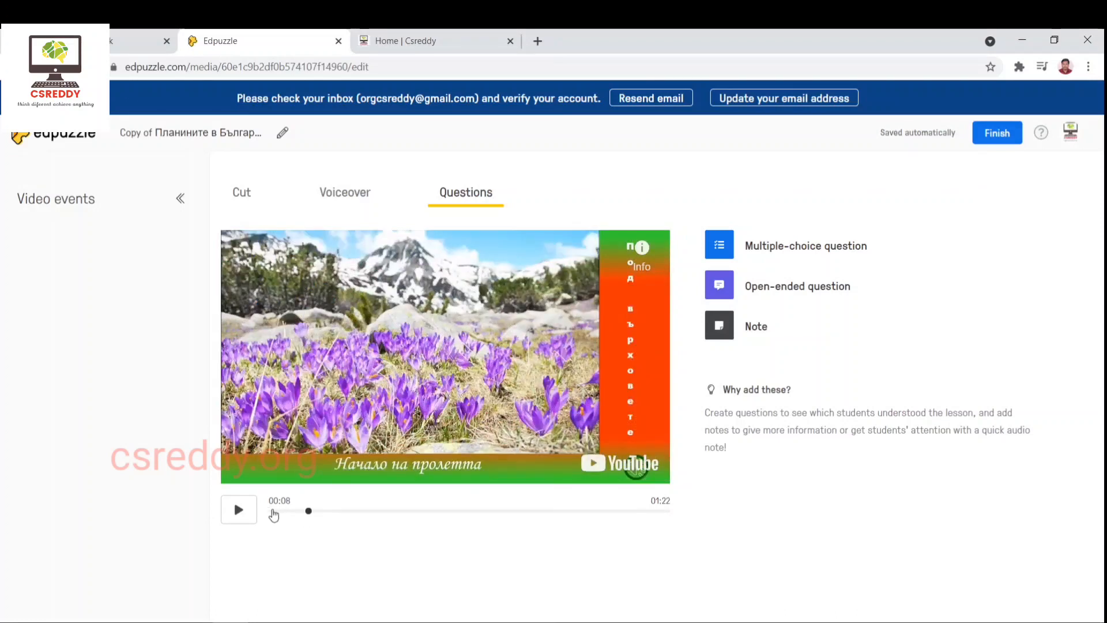
{"action": "left_click", "coordinate": [764, 256]}
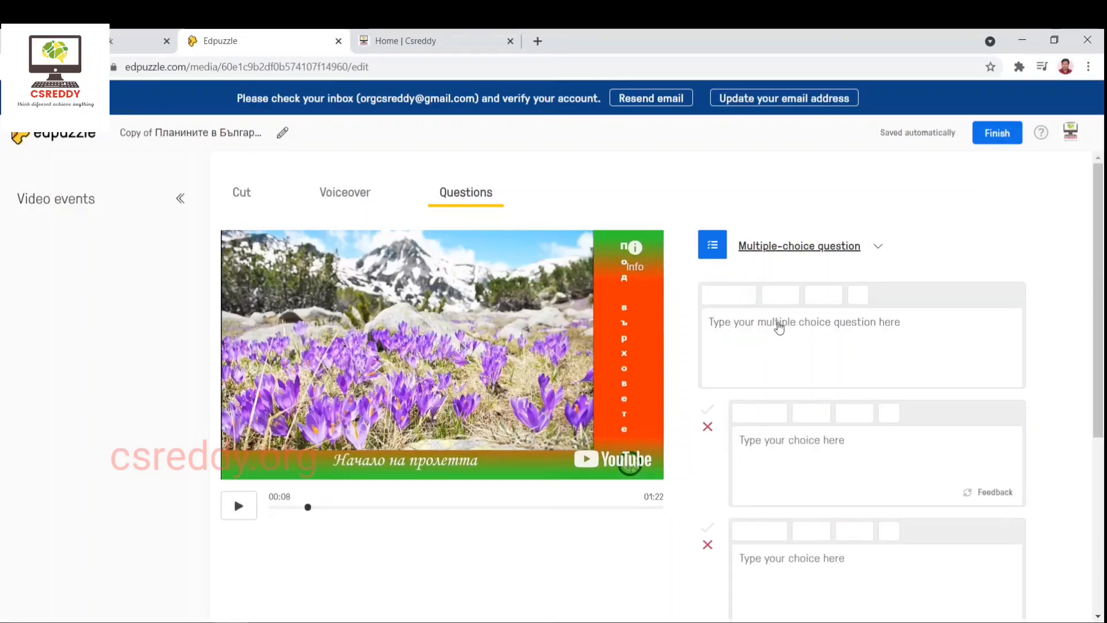
{"action": "left_click", "coordinate": [779, 321]}
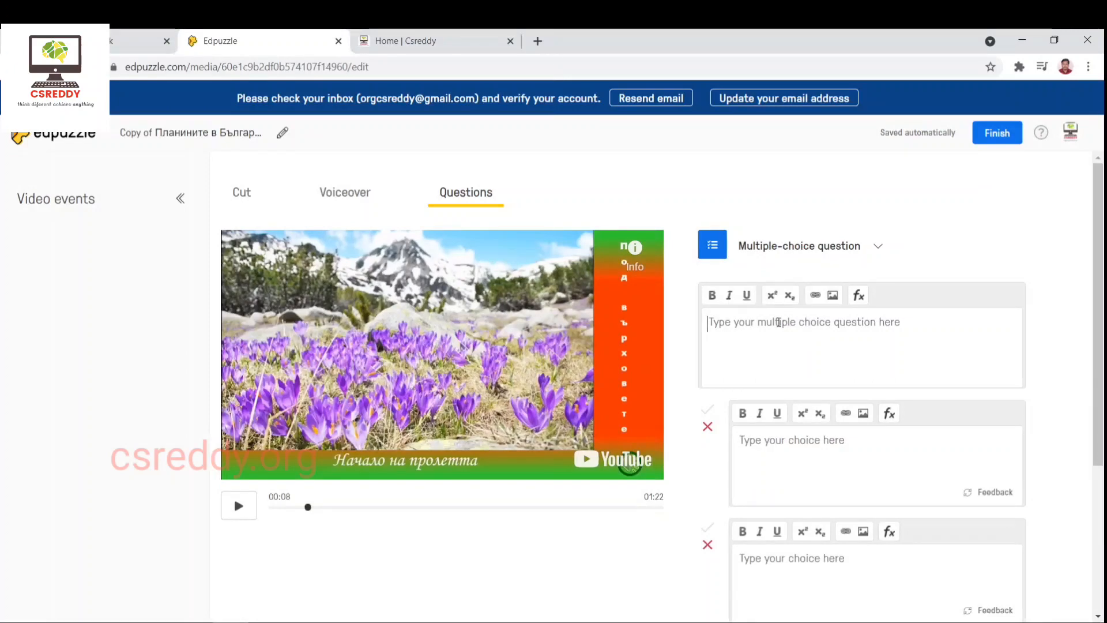
{"action": "type", "text": "....."}
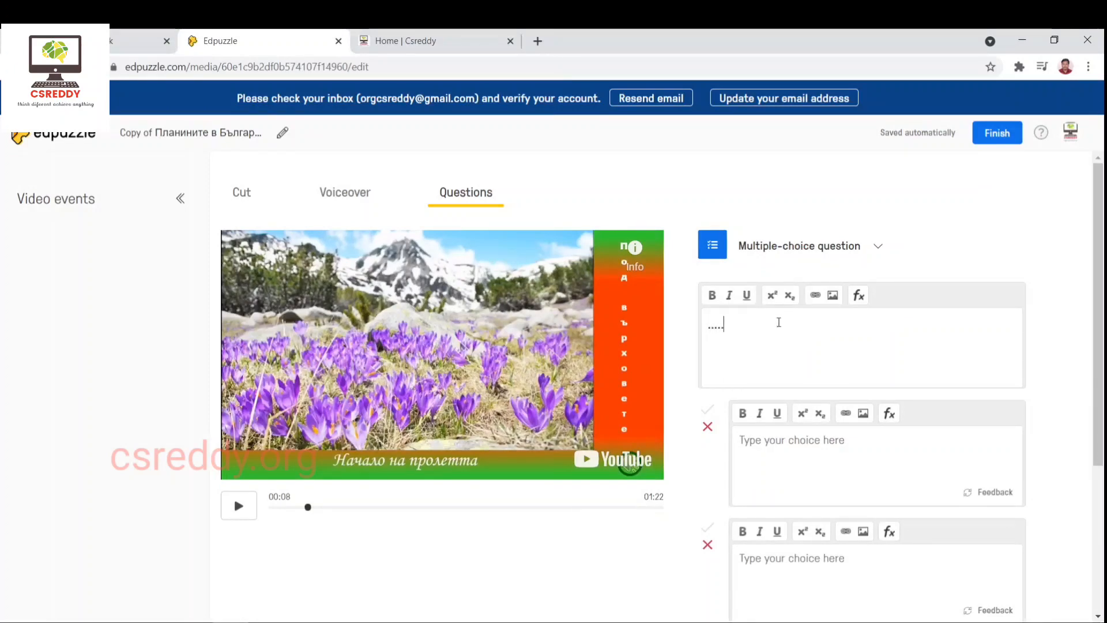
Step: Enter "......" for both answer choices, mark the first one as correct and save the question
{"action": "type", "text": "......"}
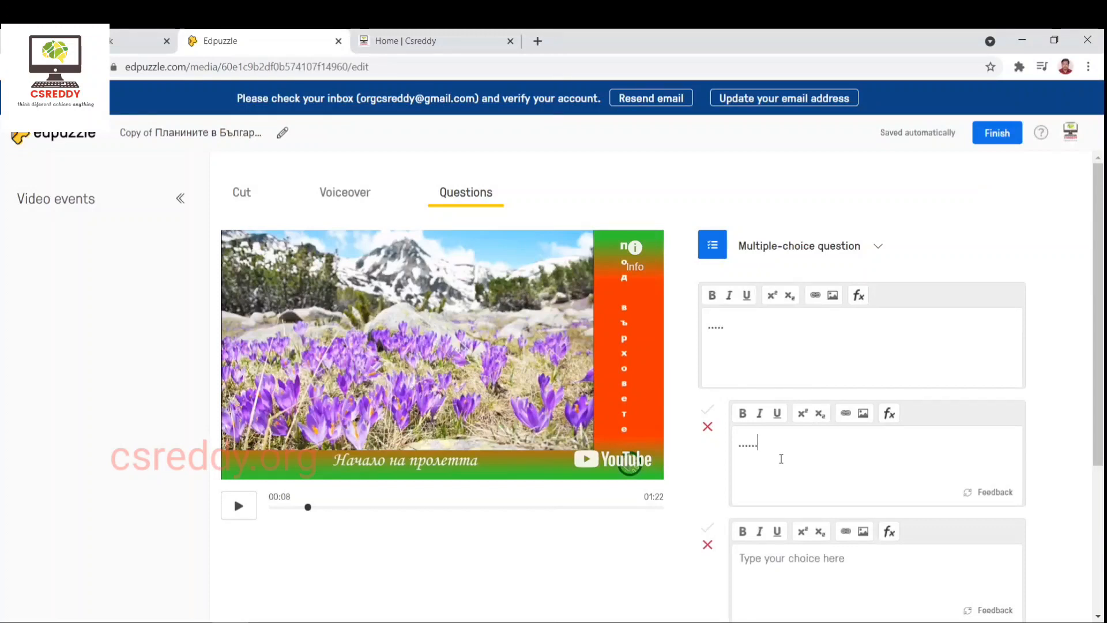
{"action": "scroll", "coordinate": [750, 565], "scroll_direction": "down", "scroll_amount": 1}
{"action": "left_click", "coordinate": [763, 478]}
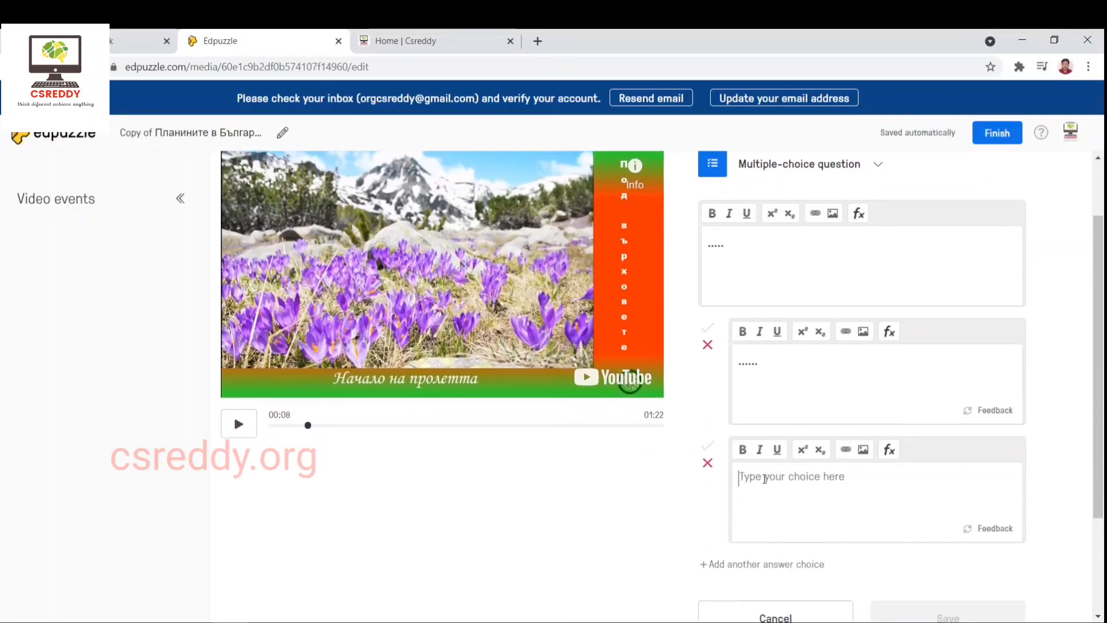
{"action": "type", "text": "......"}
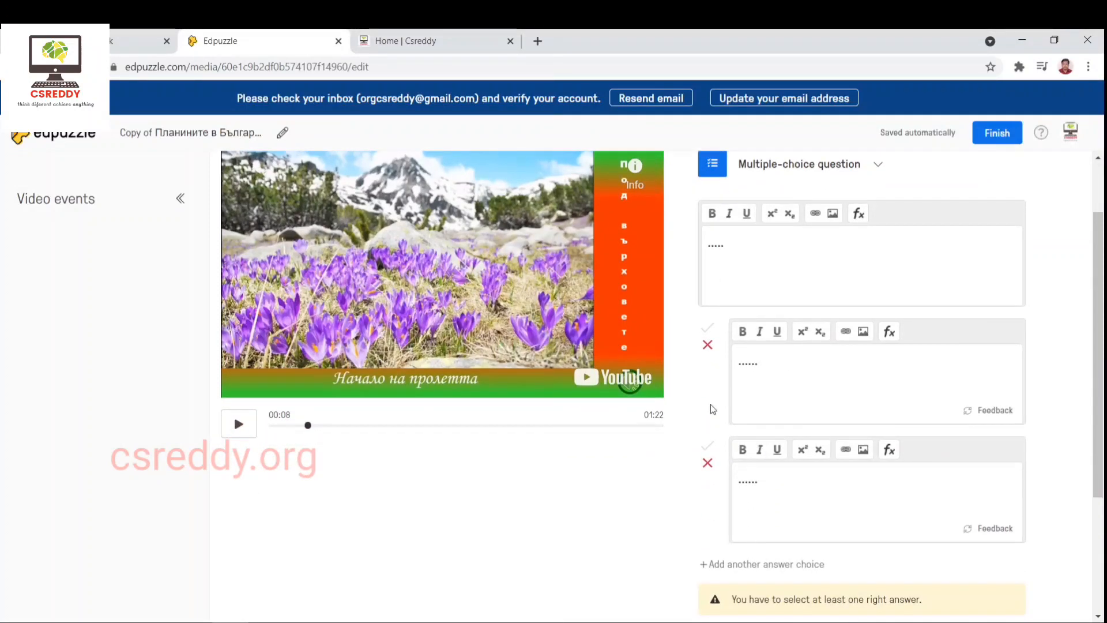
{"action": "left_click", "coordinate": [708, 328]}
{"action": "scroll", "coordinate": [714, 461], "scroll_direction": "down", "scroll_amount": 3}
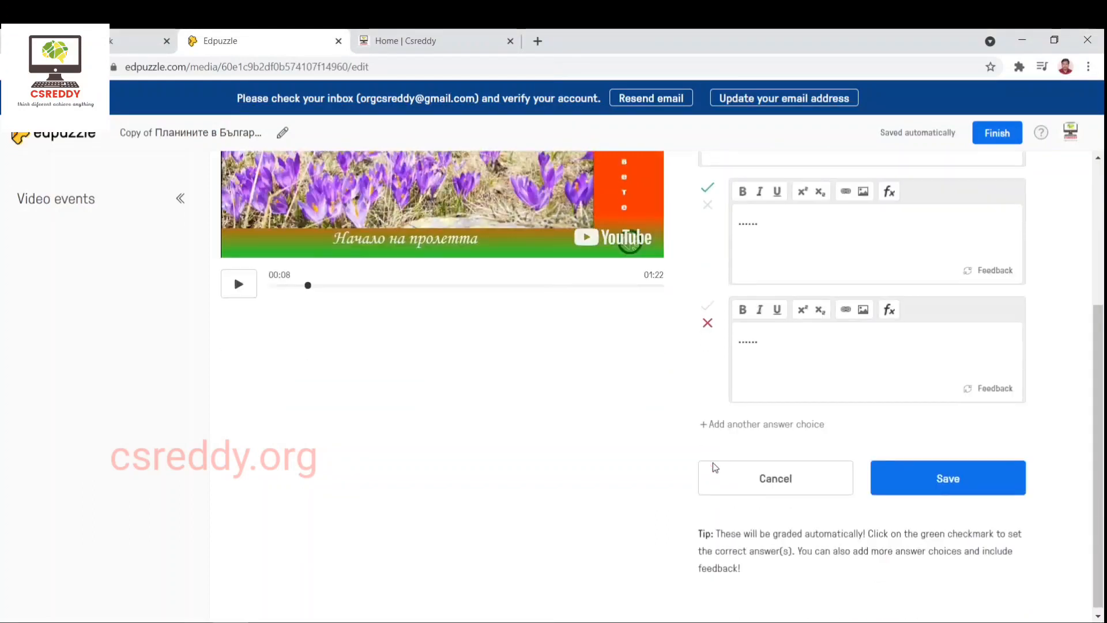
{"action": "left_click", "coordinate": [965, 479]}
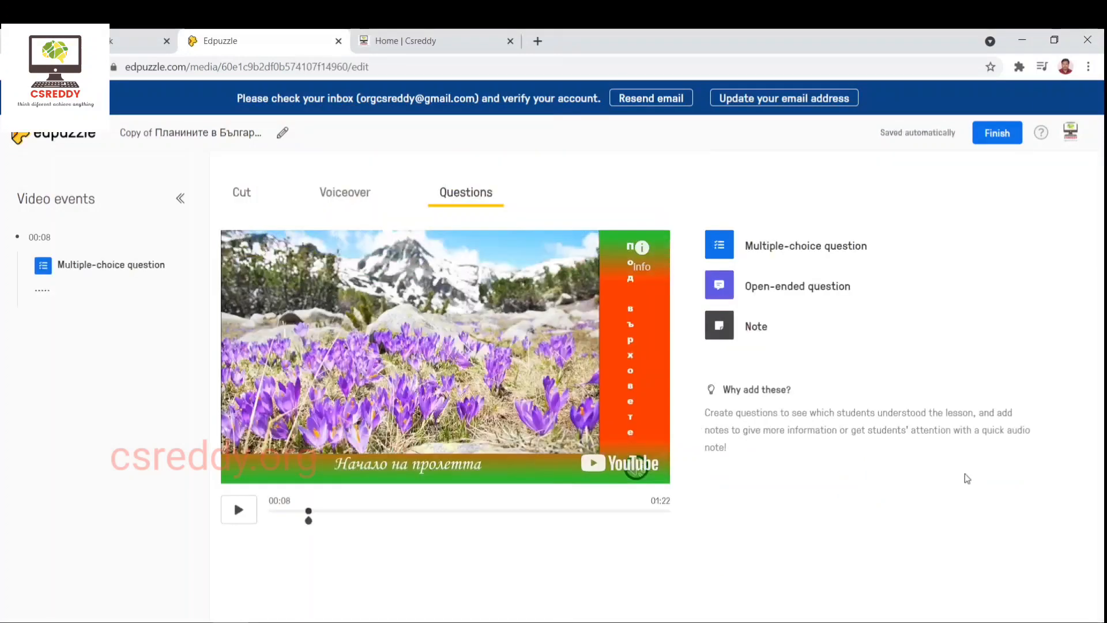
Step: Check the question marker at 00:08, finish editing the video and choose to assign it to a class
{"action": "left_click", "coordinate": [309, 517]}
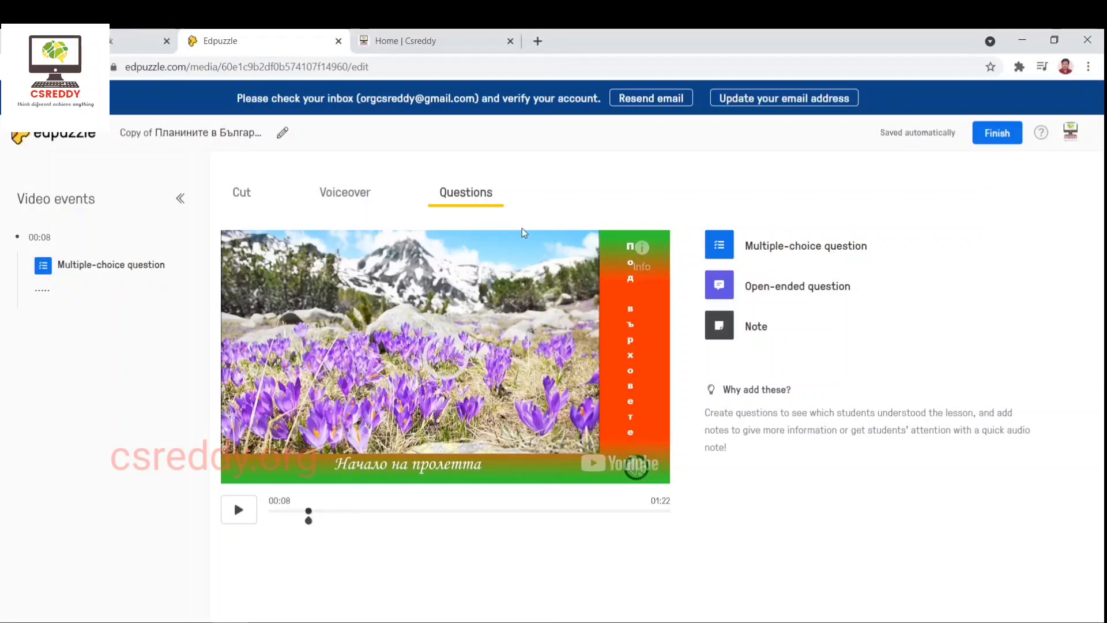
{"action": "left_click", "coordinate": [992, 138]}
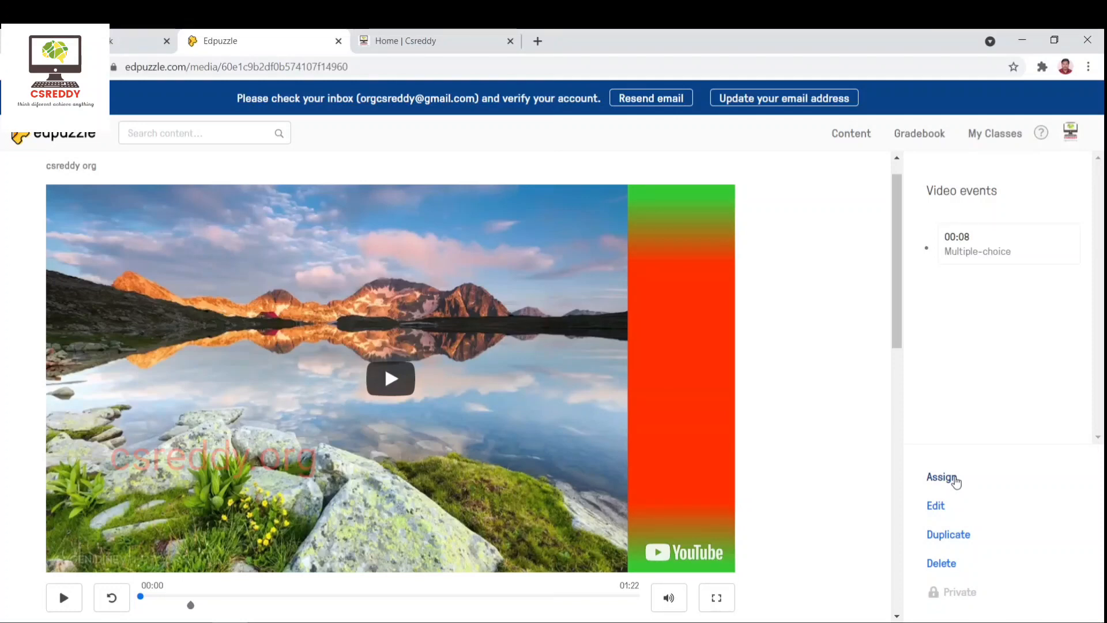
{"action": "left_click", "coordinate": [954, 478]}
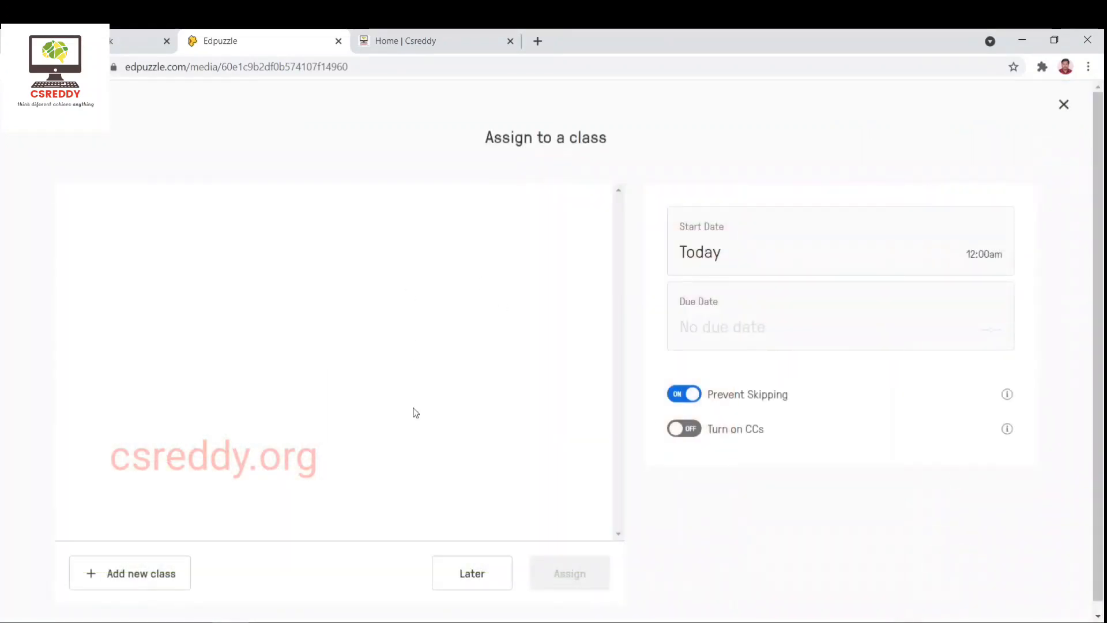
Step: Start adding a new class for the assignment by connecting an LMS class from Google Classroom
{"action": "left_click", "coordinate": [131, 582]}
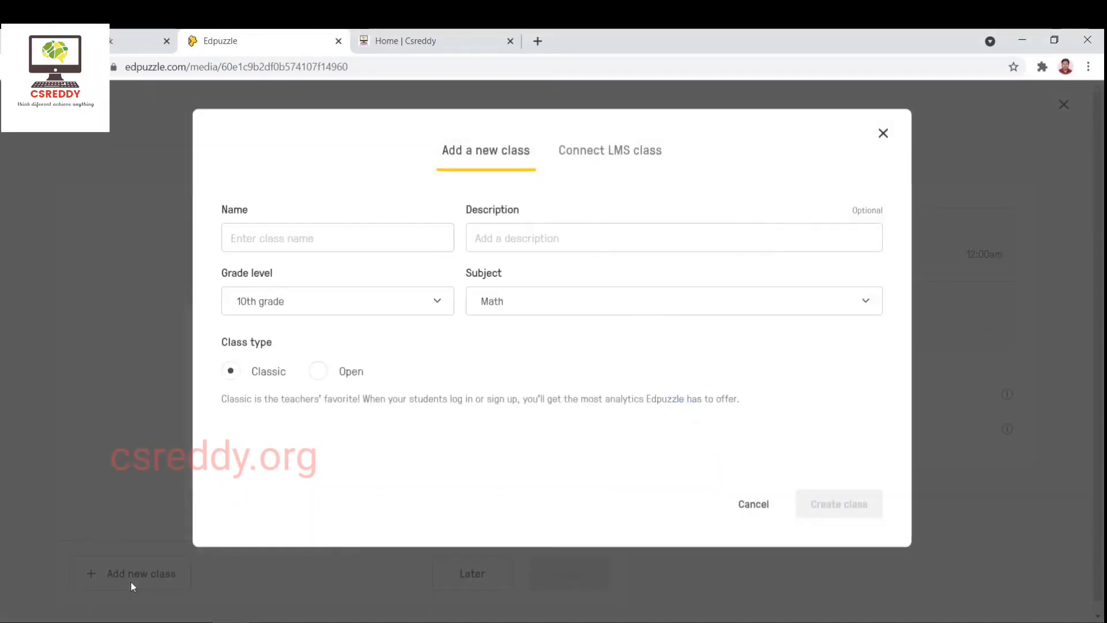
{"action": "left_click_drag", "start_coordinate": [130, 579], "coordinate": [556, 83]}
{"action": "left_click", "coordinate": [600, 177]}
{"action": "left_click", "coordinate": [599, 164]}
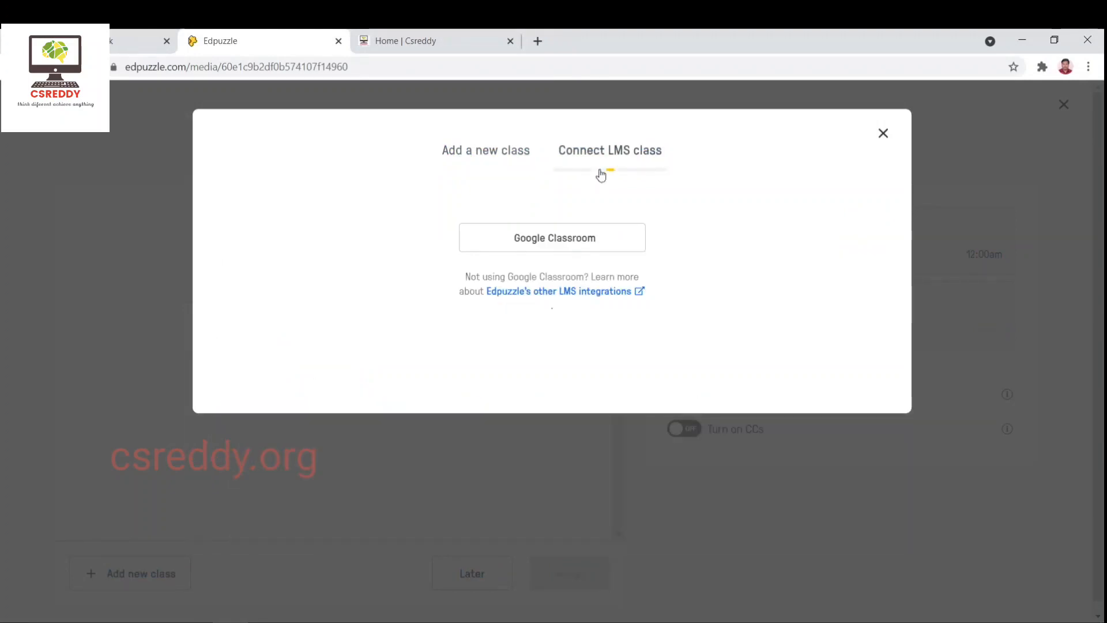
{"action": "left_click", "coordinate": [578, 249]}
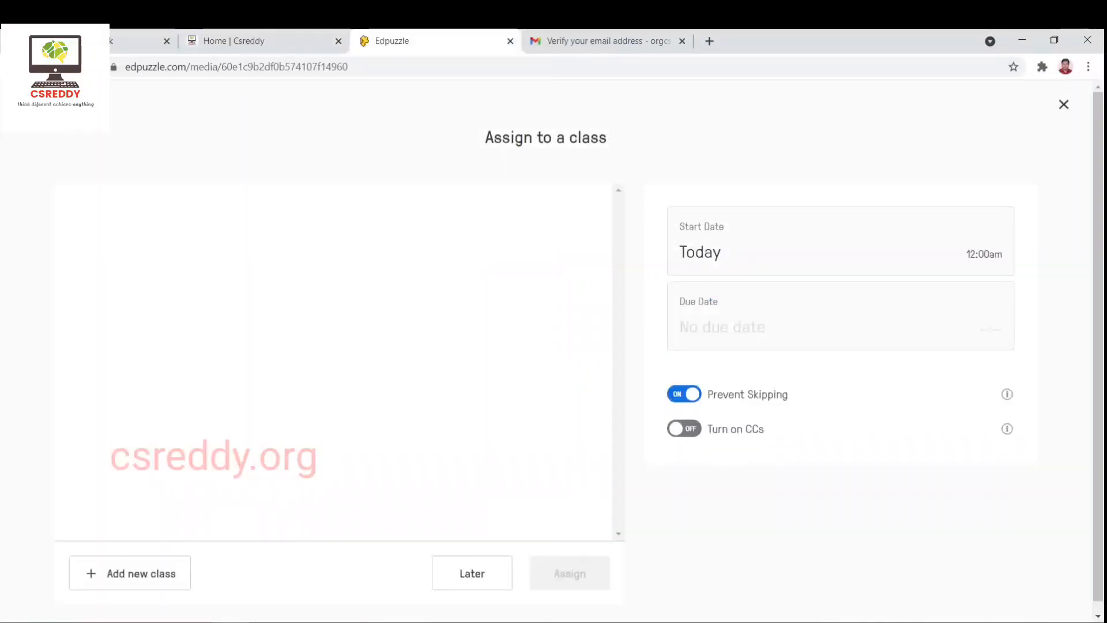
{"action": "left_click", "coordinate": [500, 621]}
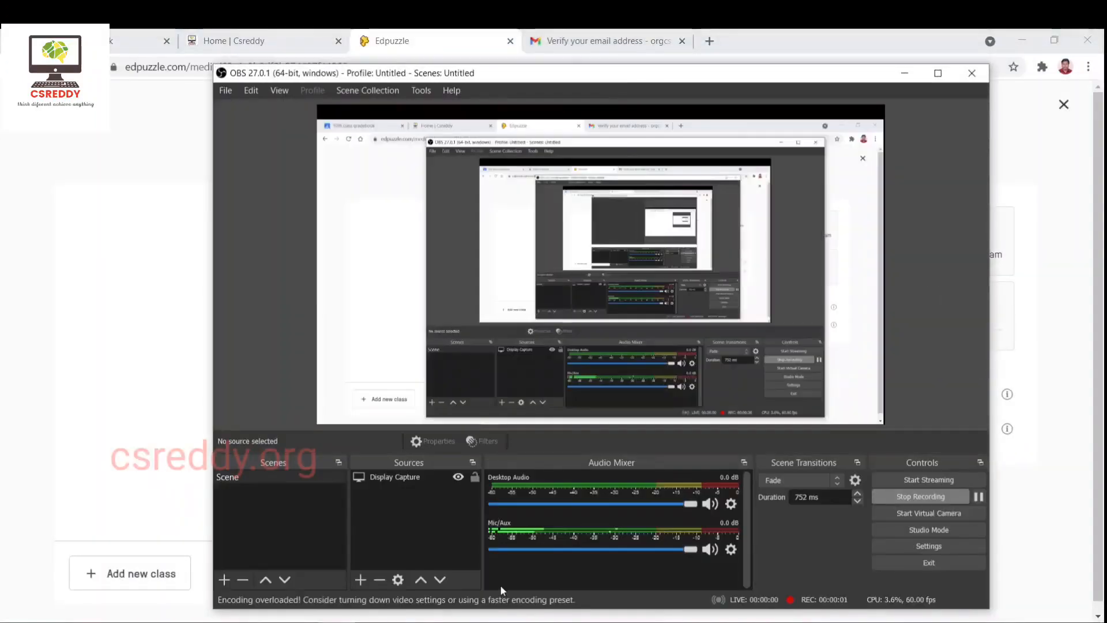
{"action": "left_click", "coordinate": [905, 72]}
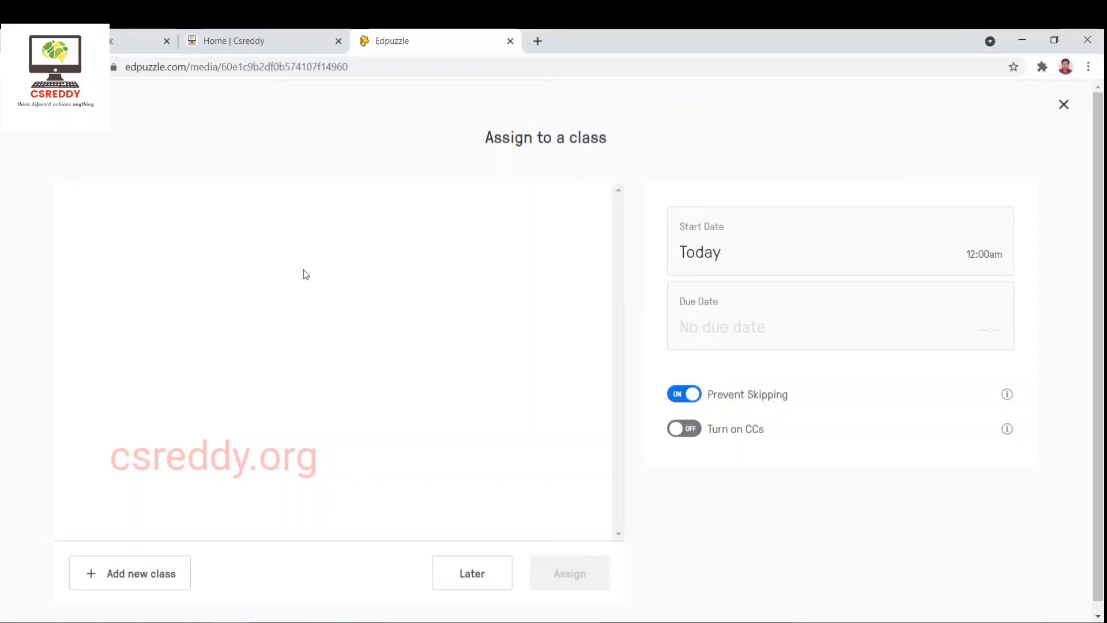
Step: Start connecting a Google Classroom class and declare that parental consent is not required by local laws
{"action": "left_click", "coordinate": [148, 578]}
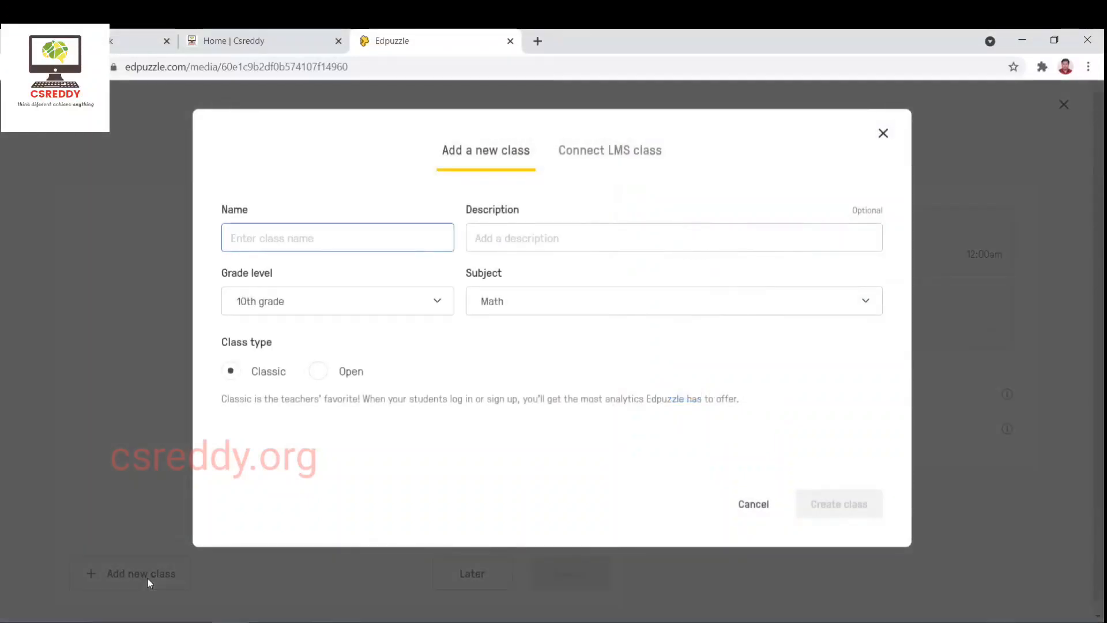
{"action": "left_click", "coordinate": [625, 151]}
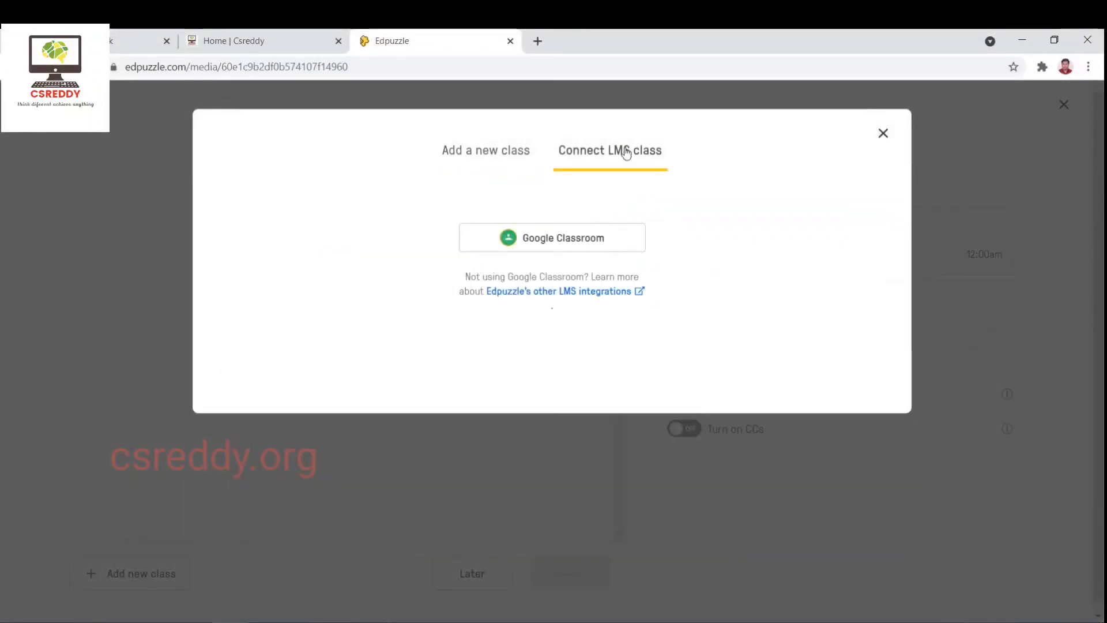
{"action": "left_click", "coordinate": [573, 248]}
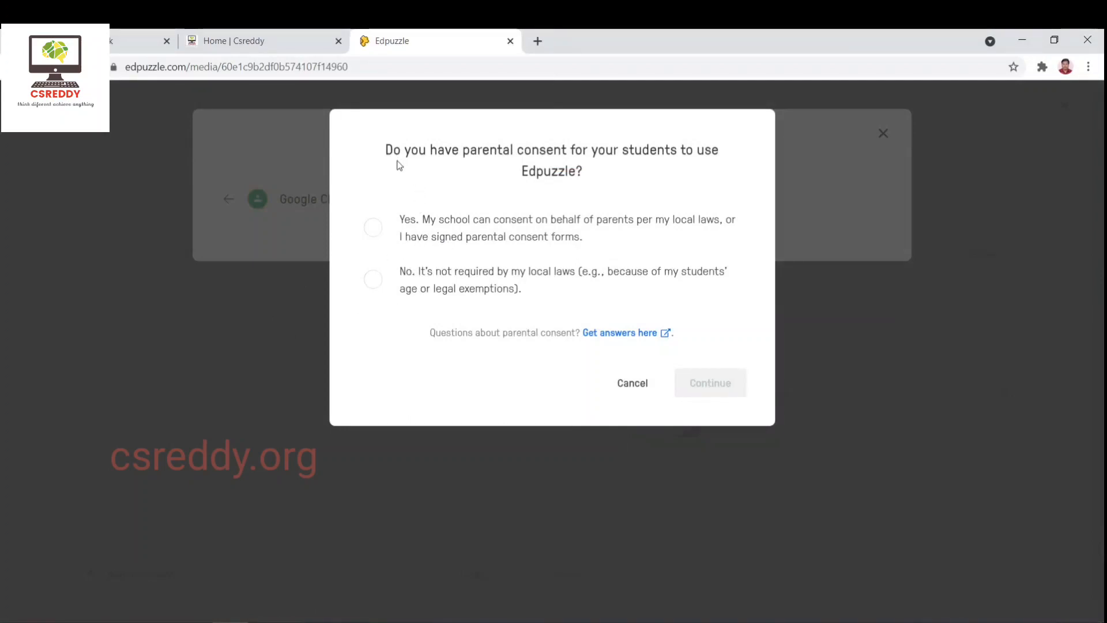
{"action": "left_click_drag", "start_coordinate": [386, 152], "coordinate": [579, 172]}
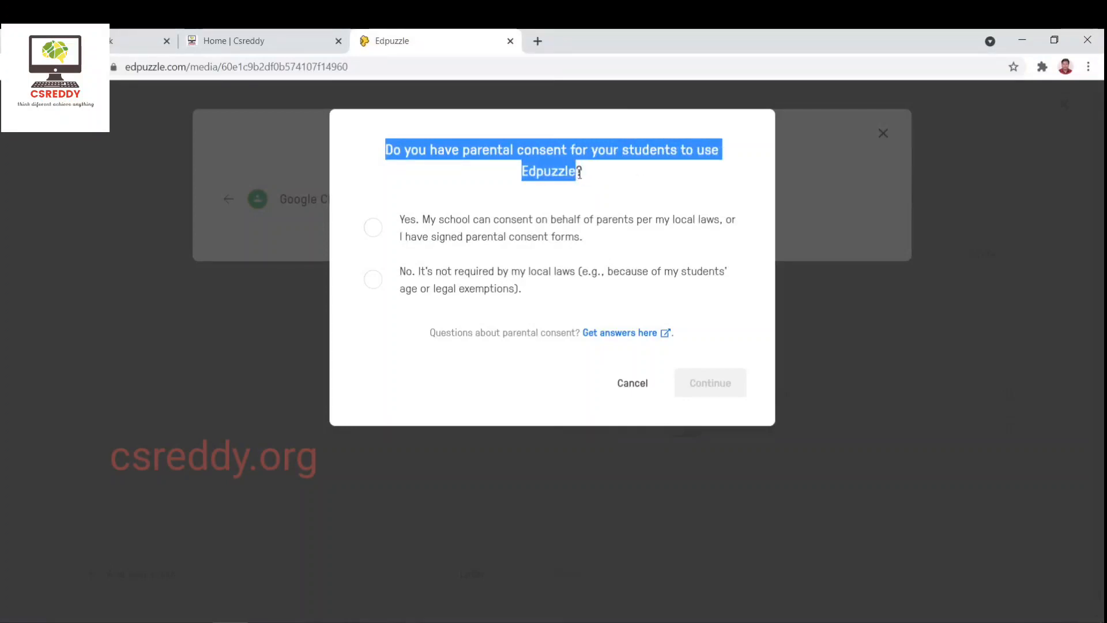
{"action": "left_click", "coordinate": [578, 172]}
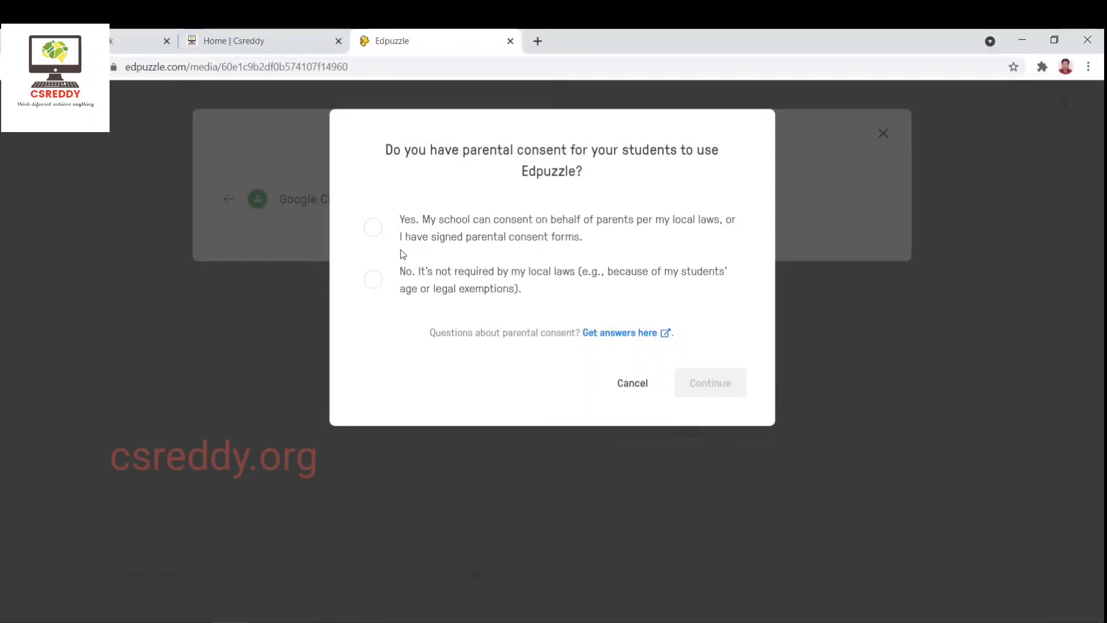
{"action": "left_click", "coordinate": [373, 278]}
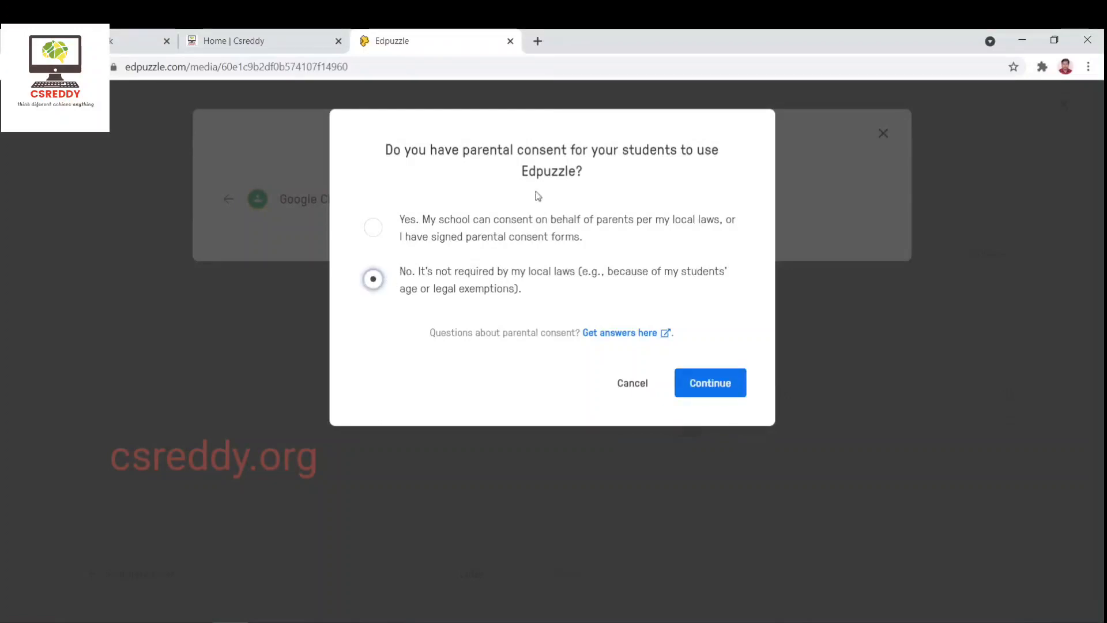
{"action": "left_click", "coordinate": [711, 392]}
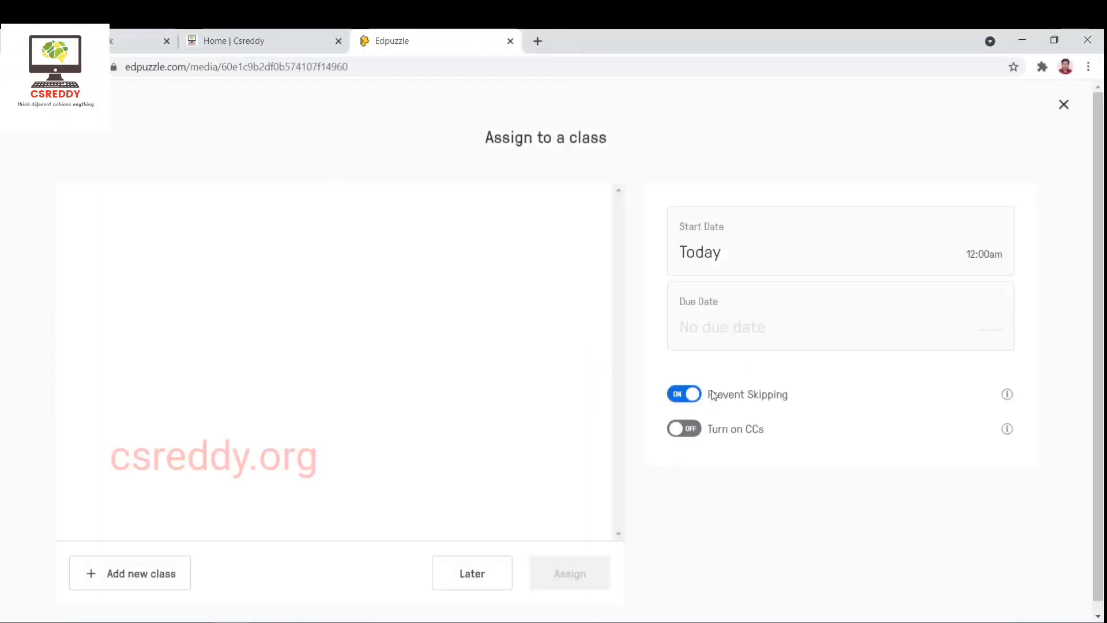
Step: Connect an LMS class from Google Classroom again, choose the Google account and allow Edpuzzle access to its classes
{"action": "left_click", "coordinate": [156, 573]}
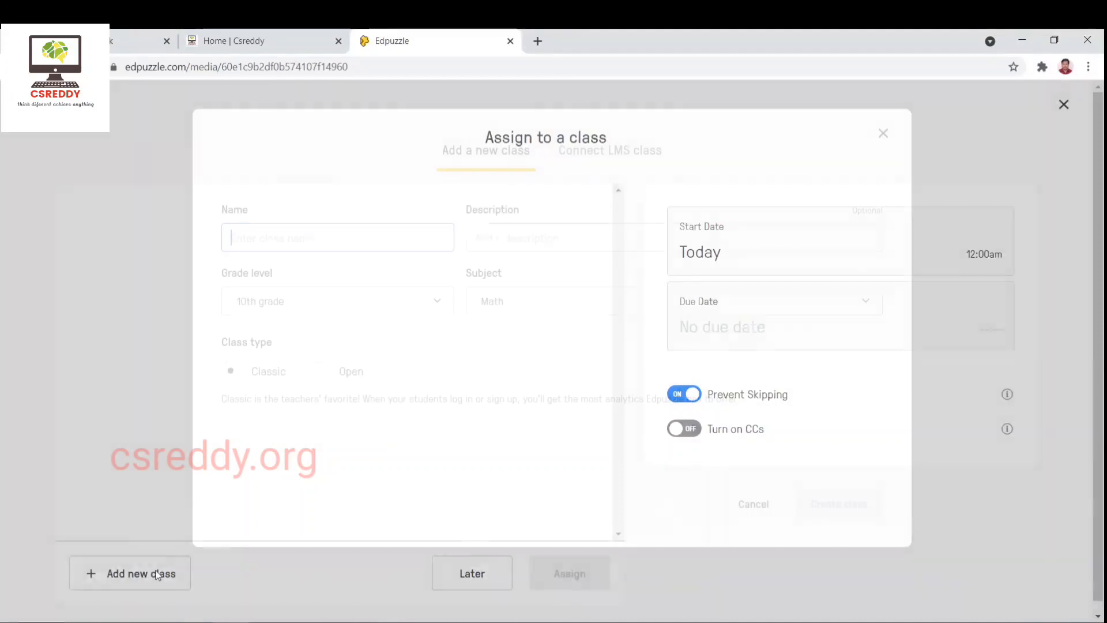
{"action": "left_click", "coordinate": [647, 165]}
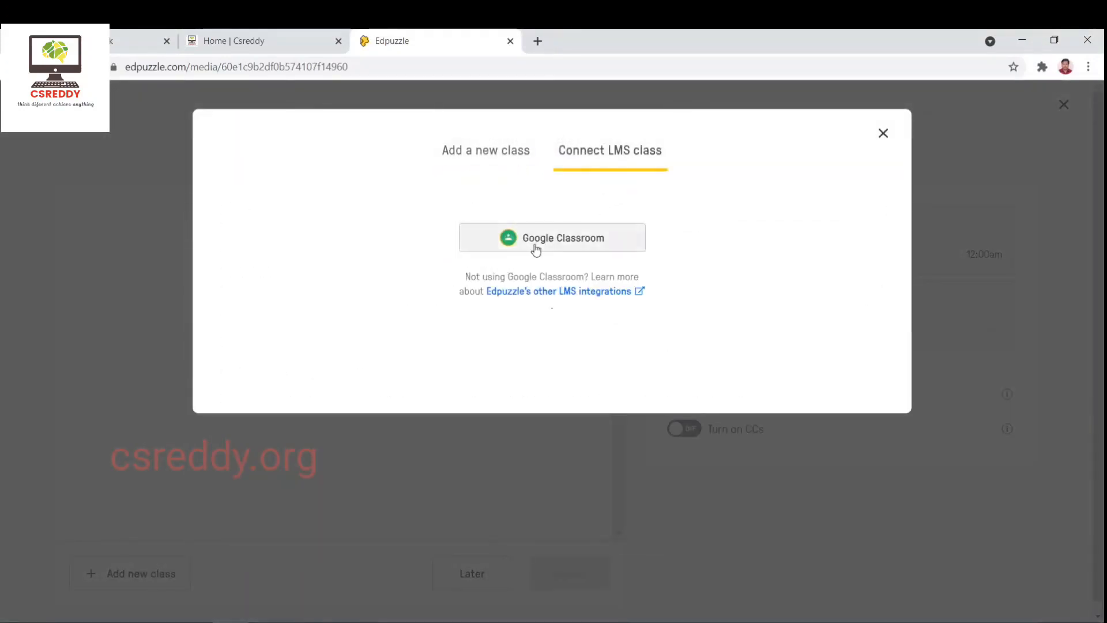
{"action": "left_click", "coordinate": [535, 245]}
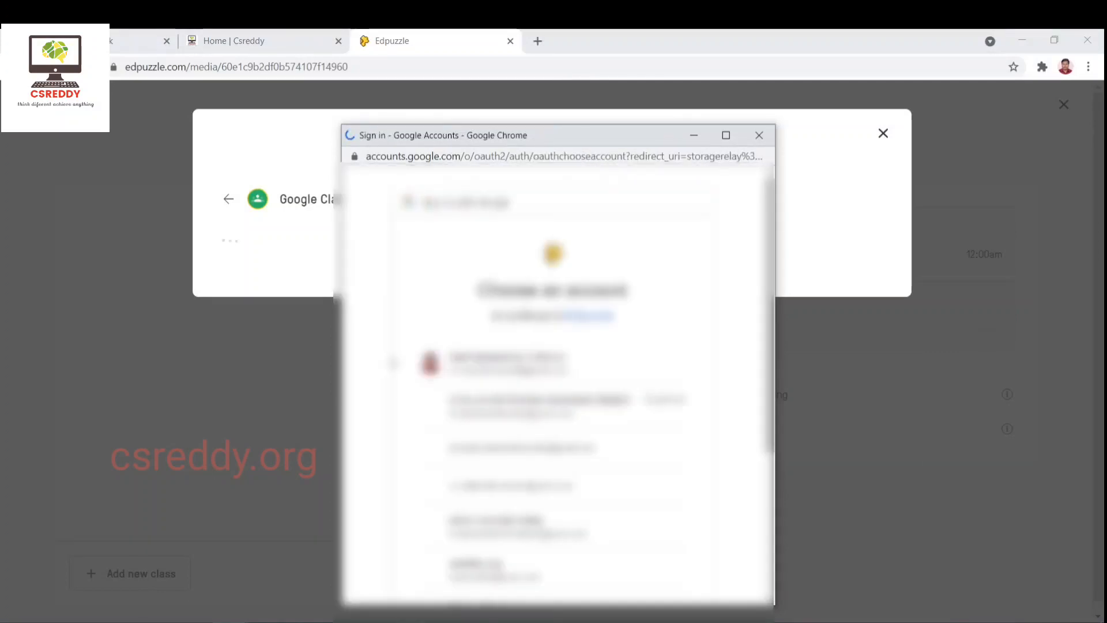
{"action": "scroll", "coordinate": [588, 390], "scroll_direction": "down", "scroll_amount": 3}
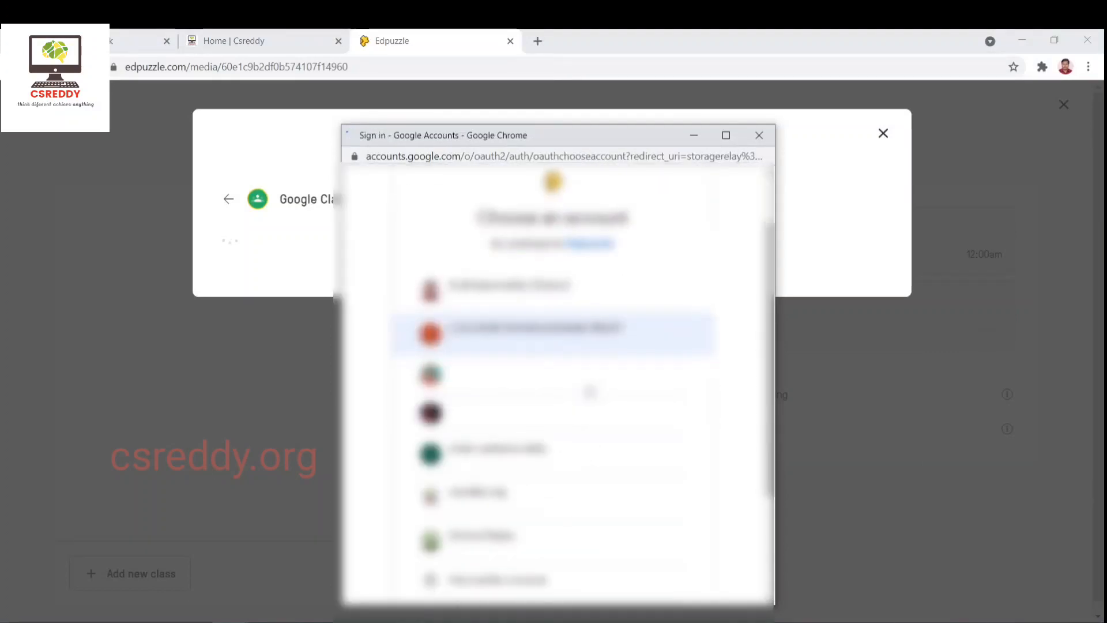
{"action": "scroll", "coordinate": [493, 444], "scroll_direction": "up", "scroll_amount": 2}
{"action": "scroll", "coordinate": [486, 536], "scroll_direction": "down", "scroll_amount": 1}
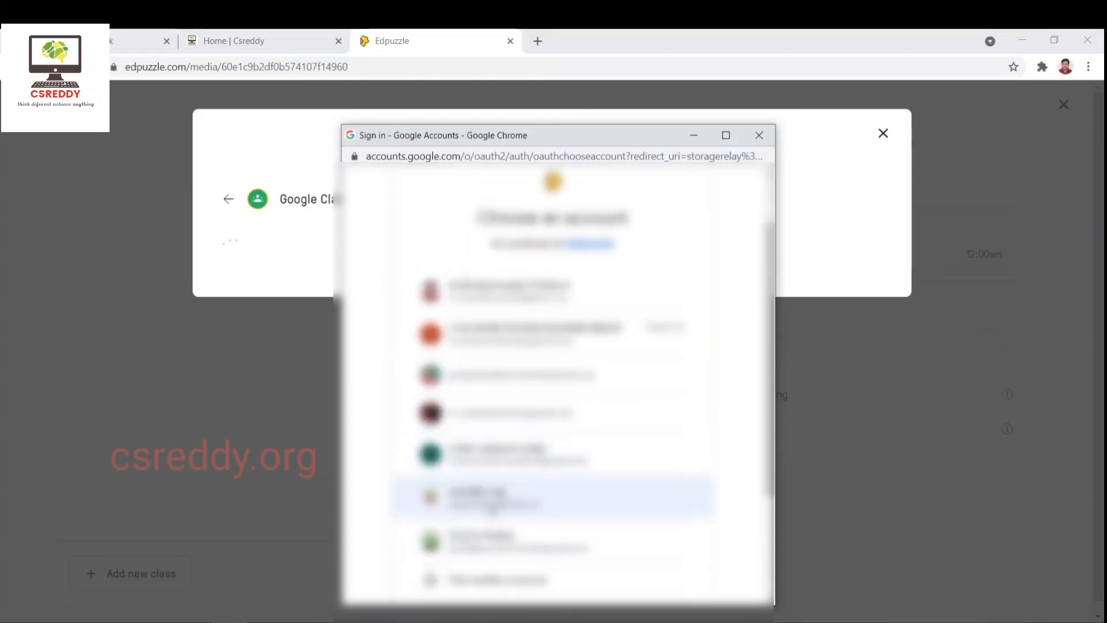
{"action": "left_click", "coordinate": [492, 502]}
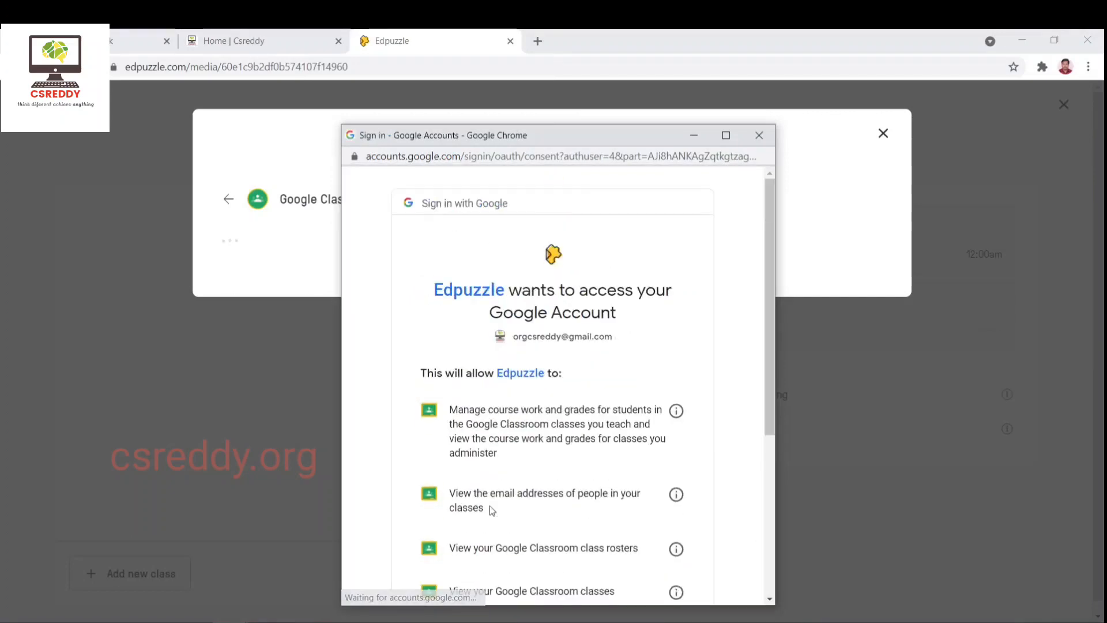
{"action": "scroll", "coordinate": [489, 506], "scroll_direction": "down", "scroll_amount": 5}
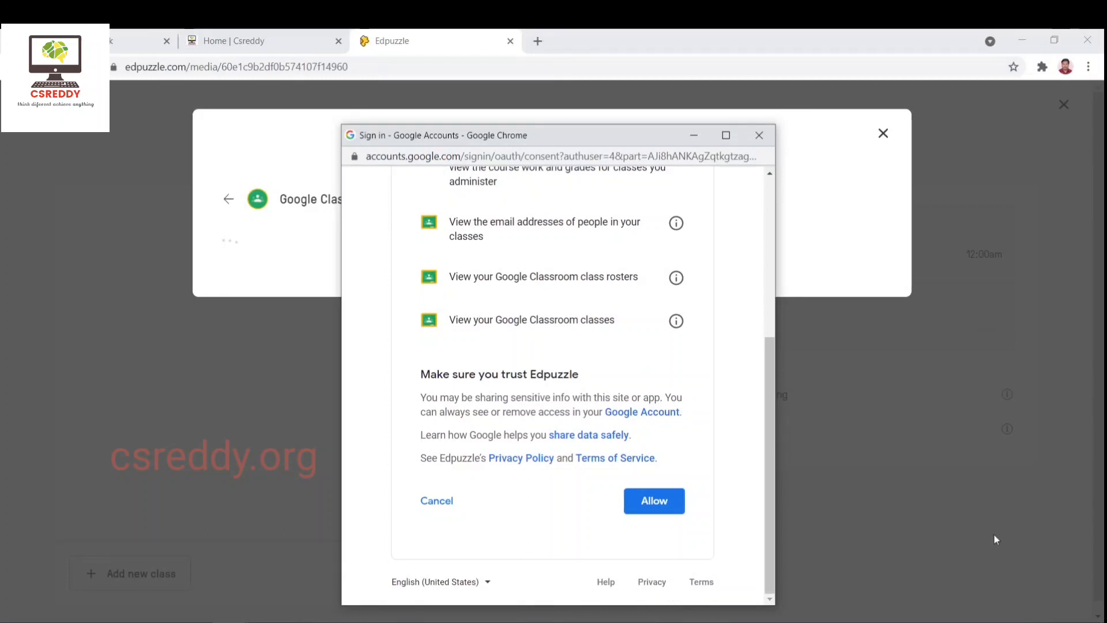
{"action": "left_click", "coordinate": [654, 500]}
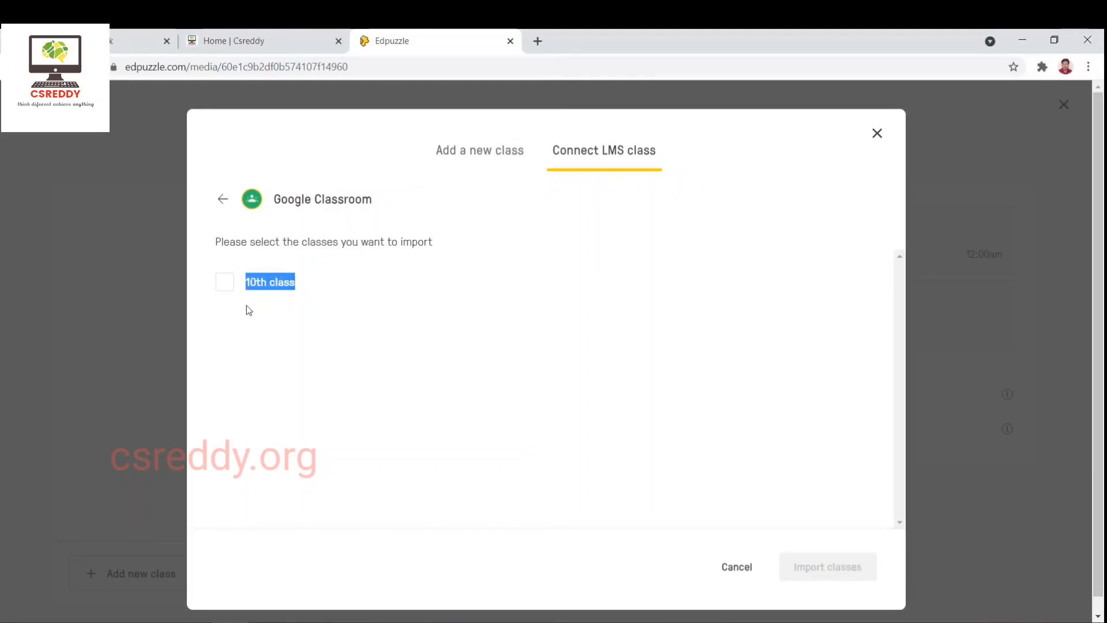
Step: Import the 10th class from Google Classroom as 10th grade Math and select it for the assignment
{"action": "left_click", "coordinate": [141, 40]}
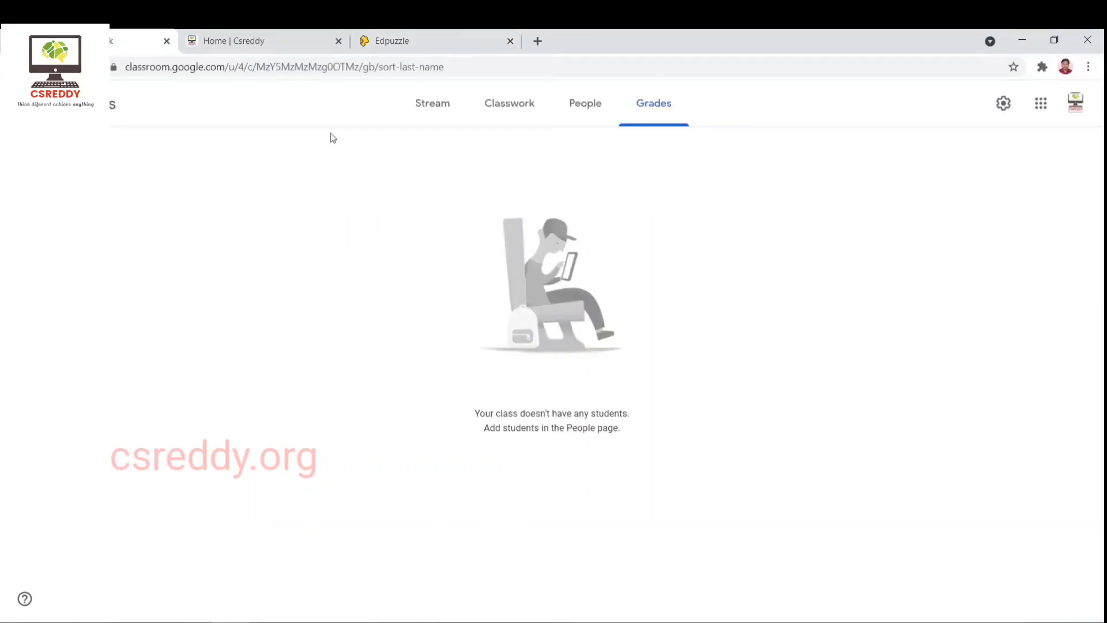
{"action": "left_click", "coordinate": [404, 35]}
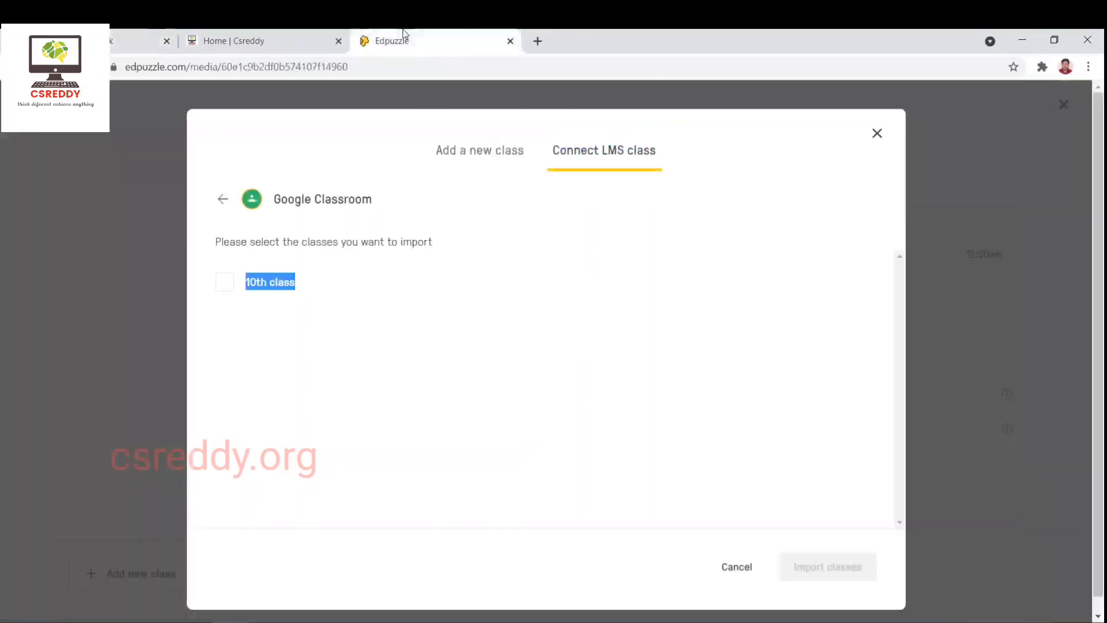
{"action": "left_click", "coordinate": [224, 282]}
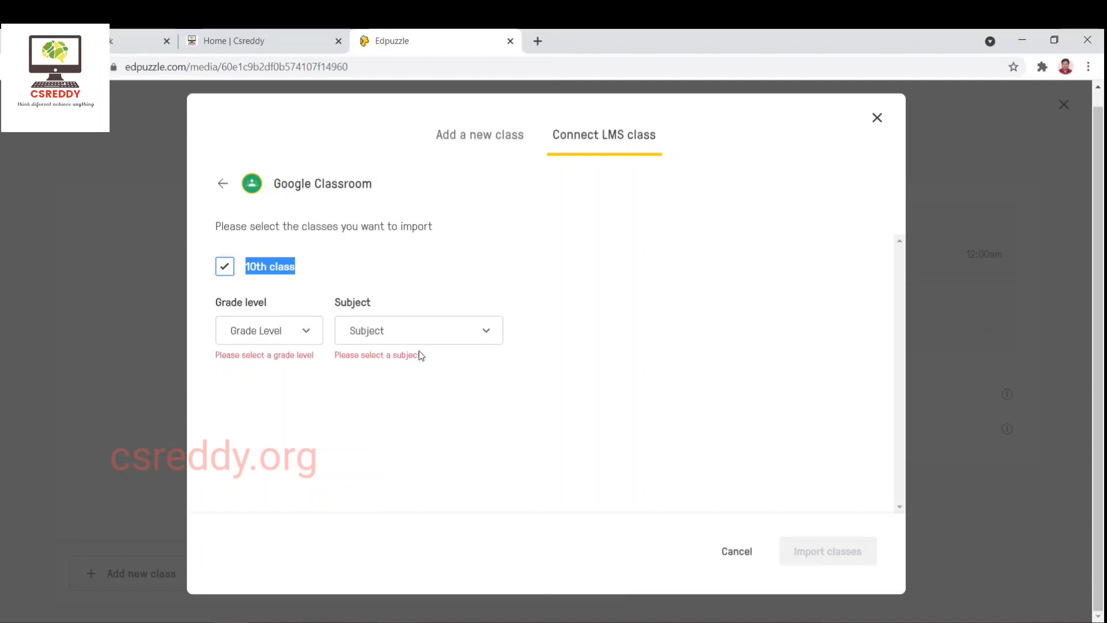
{"action": "left_click", "coordinate": [317, 324]}
{"action": "right_click", "coordinate": [298, 402]}
{"action": "left_click", "coordinate": [259, 388]}
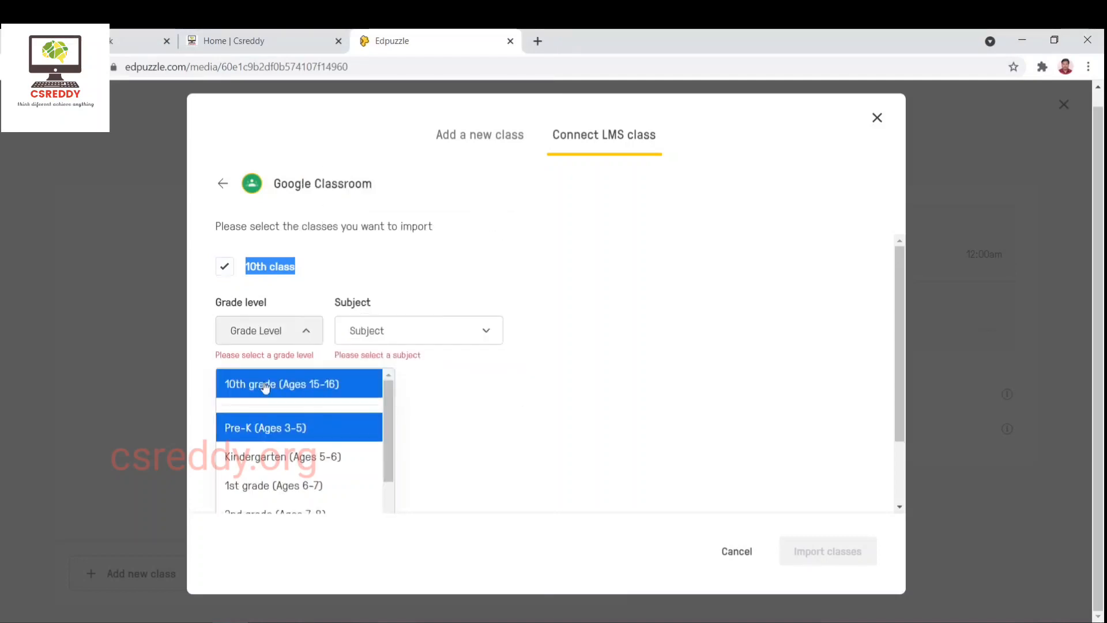
{"action": "left_click", "coordinate": [259, 388]}
{"action": "left_click", "coordinate": [455, 341]}
{"action": "left_click", "coordinate": [409, 385]}
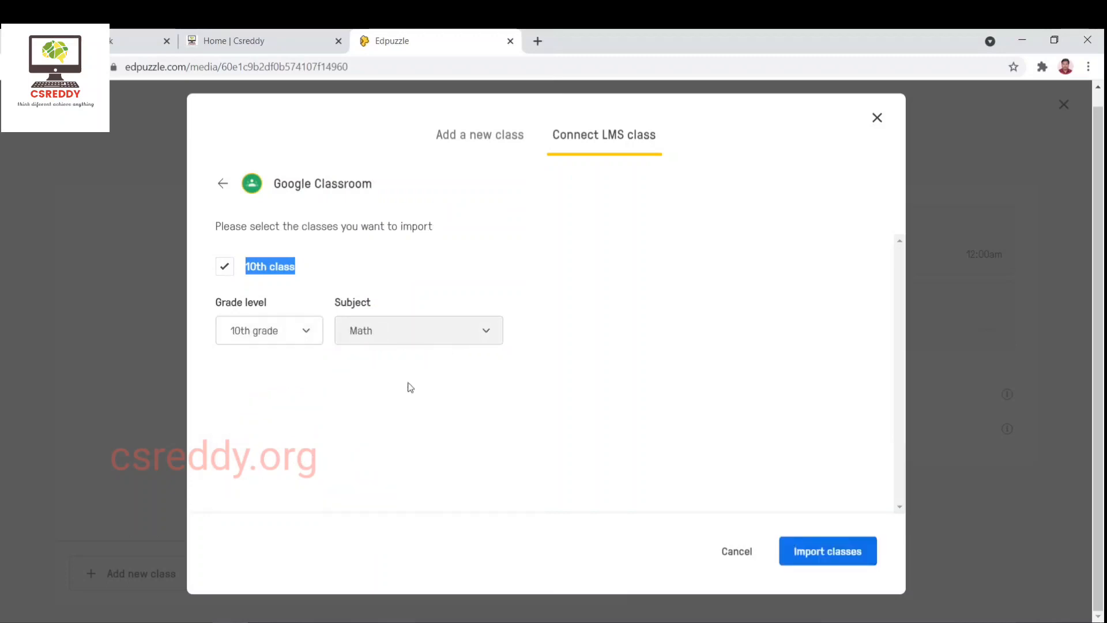
{"action": "left_click", "coordinate": [823, 550]}
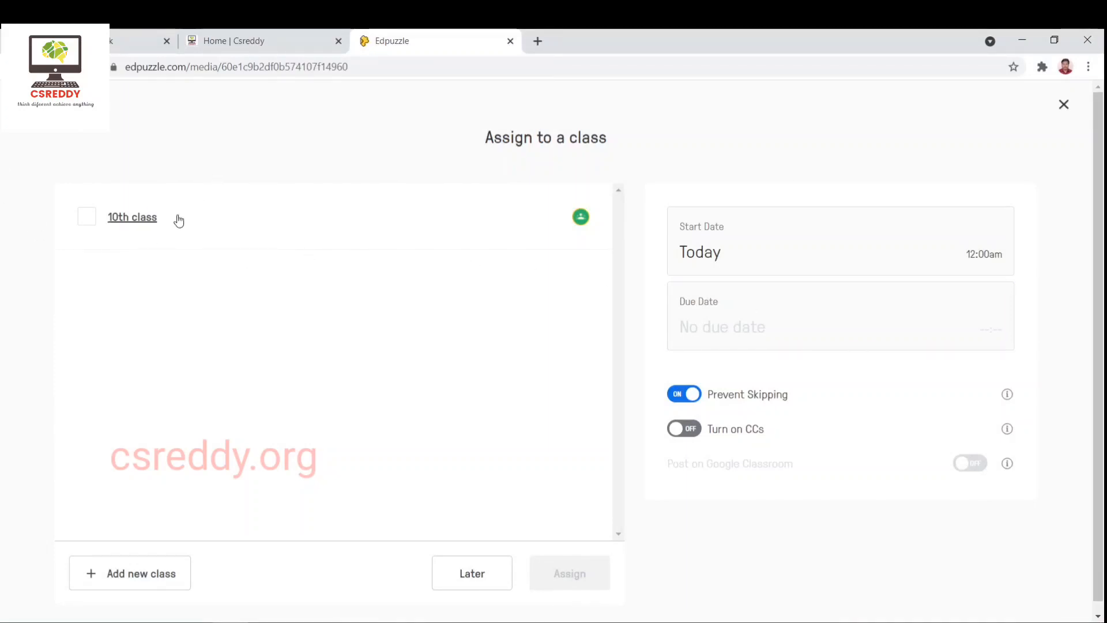
{"action": "left_click", "coordinate": [87, 221]}
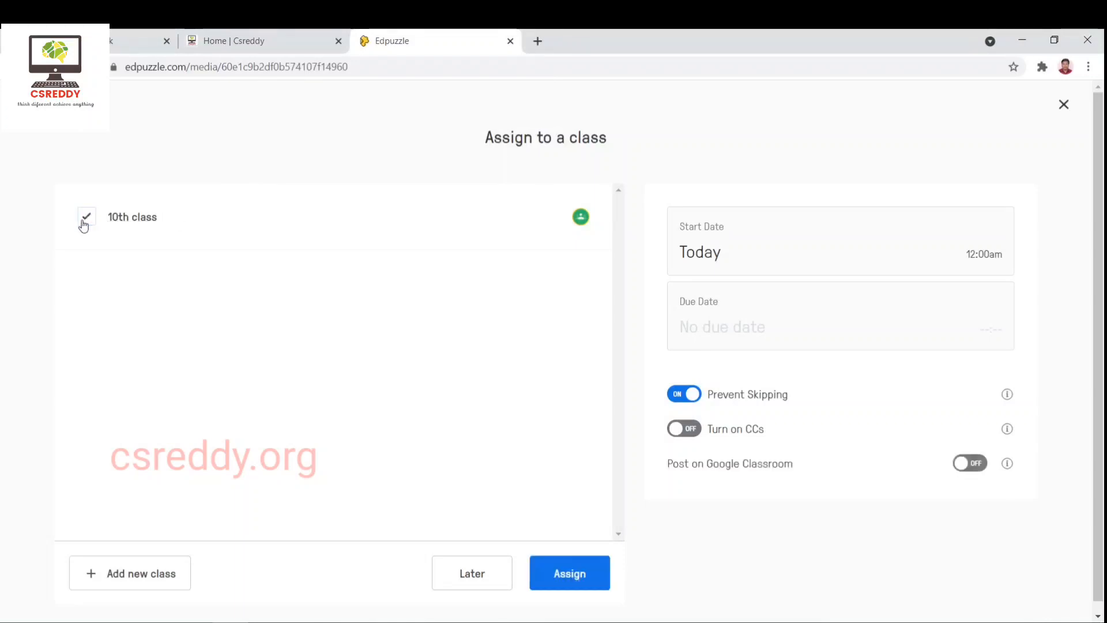
Step: Turn off Prevent Skipping for the assignment and look at the due date calendar without picking a date
{"action": "left_click", "coordinate": [685, 397]}
{"action": "left_click", "coordinate": [686, 395]}
{"action": "left_click", "coordinate": [694, 397]}
{"action": "left_click", "coordinate": [695, 397]}
{"action": "left_click", "coordinate": [695, 397]}
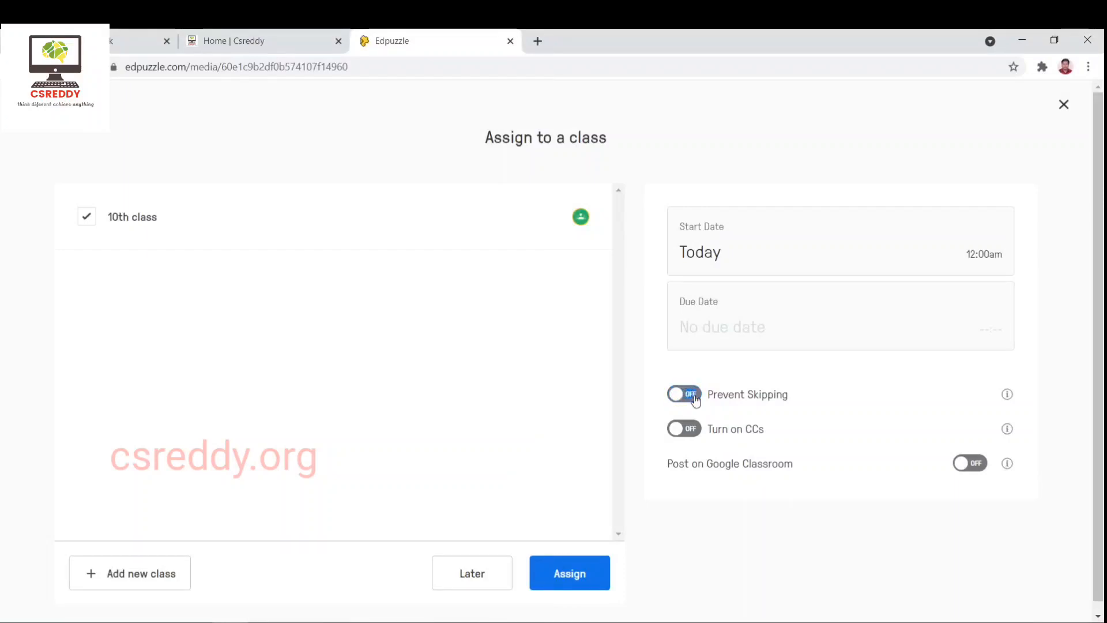
{"action": "left_click", "coordinate": [761, 318]}
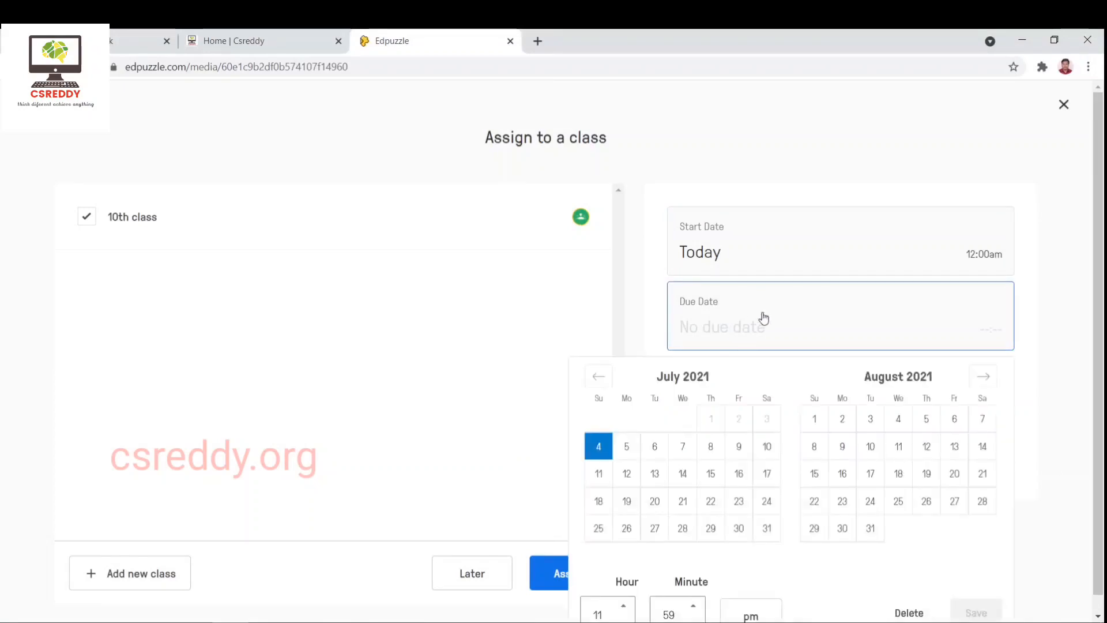
{"action": "left_click", "coordinate": [658, 326]}
Step: Switch to Google Classroom and review the 10th class stream and its "hindi test 1" assignment before returning to Edpuzzle
{"action": "left_click", "coordinate": [132, 40]}
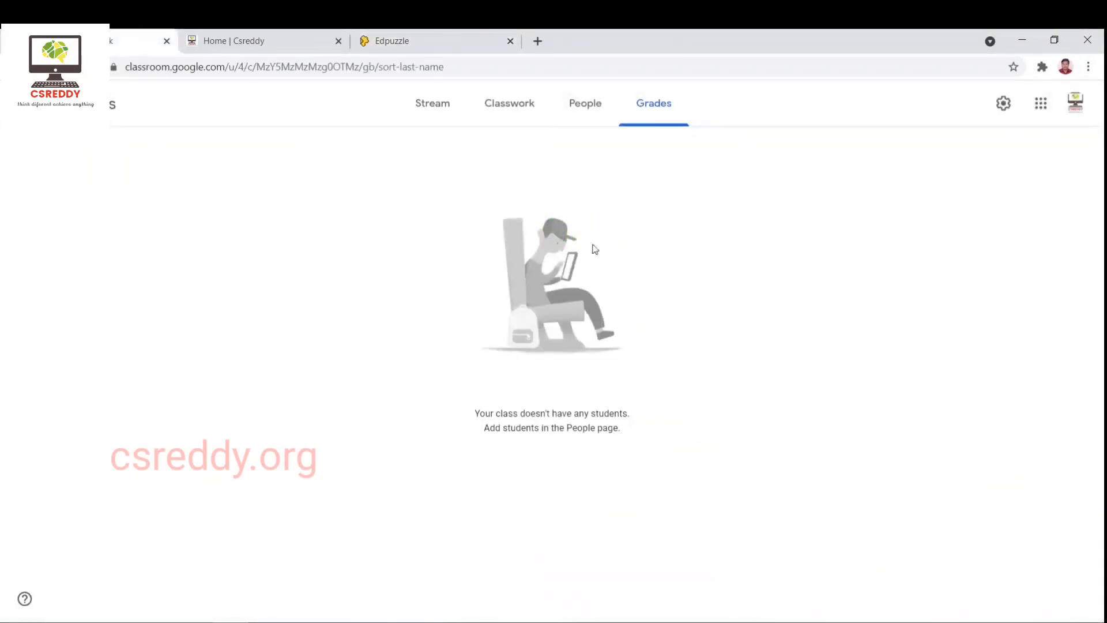
{"action": "left_click", "coordinate": [446, 124]}
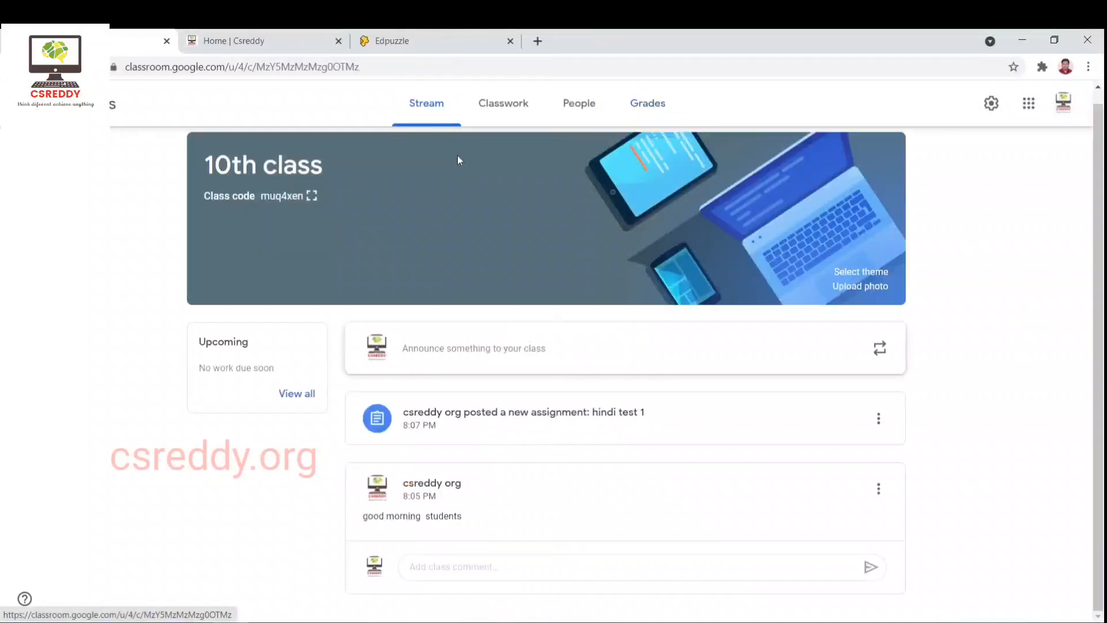
{"action": "left_click_drag", "start_coordinate": [343, 317], "coordinate": [708, 440]}
{"action": "left_click", "coordinate": [489, 397]}
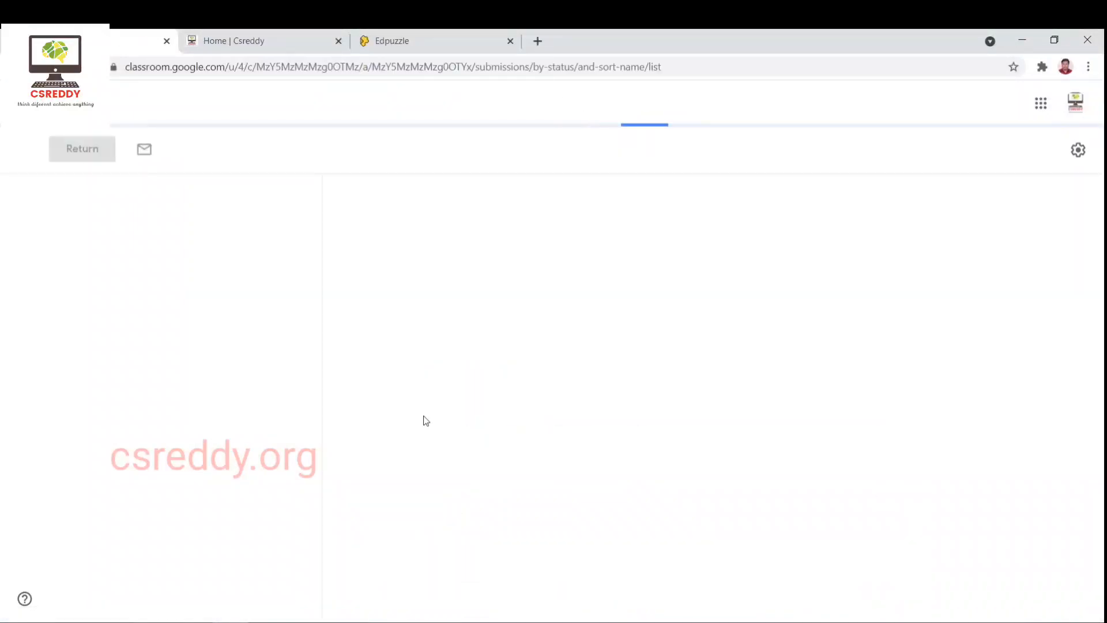
{"action": "left_click", "coordinate": [12, 67]}
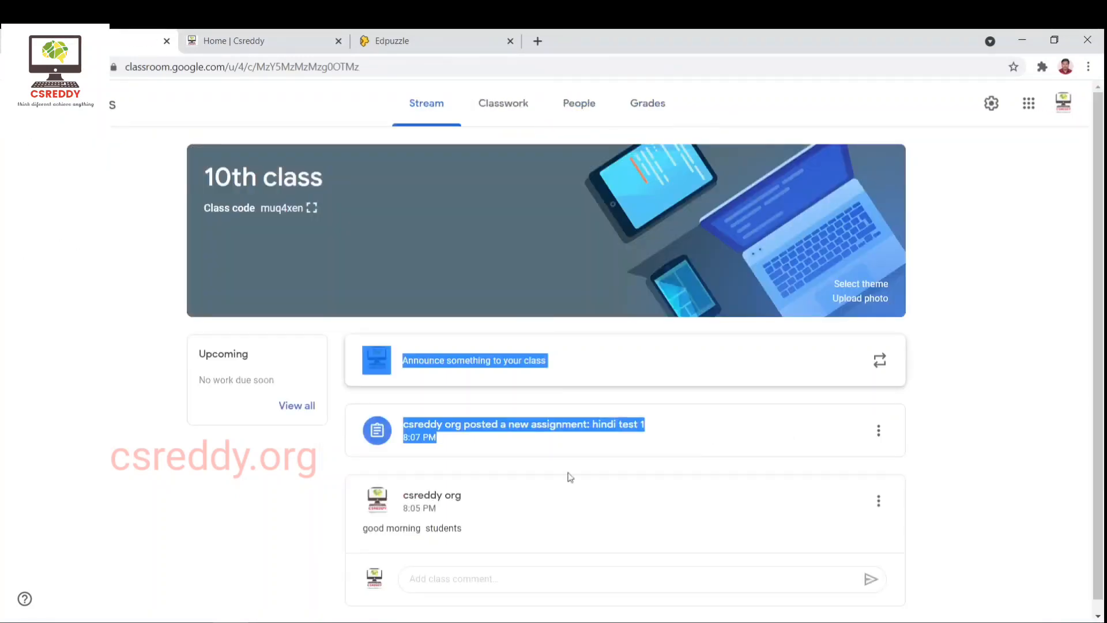
{"action": "left_click", "coordinate": [319, 464]}
{"action": "left_click", "coordinate": [484, 36]}
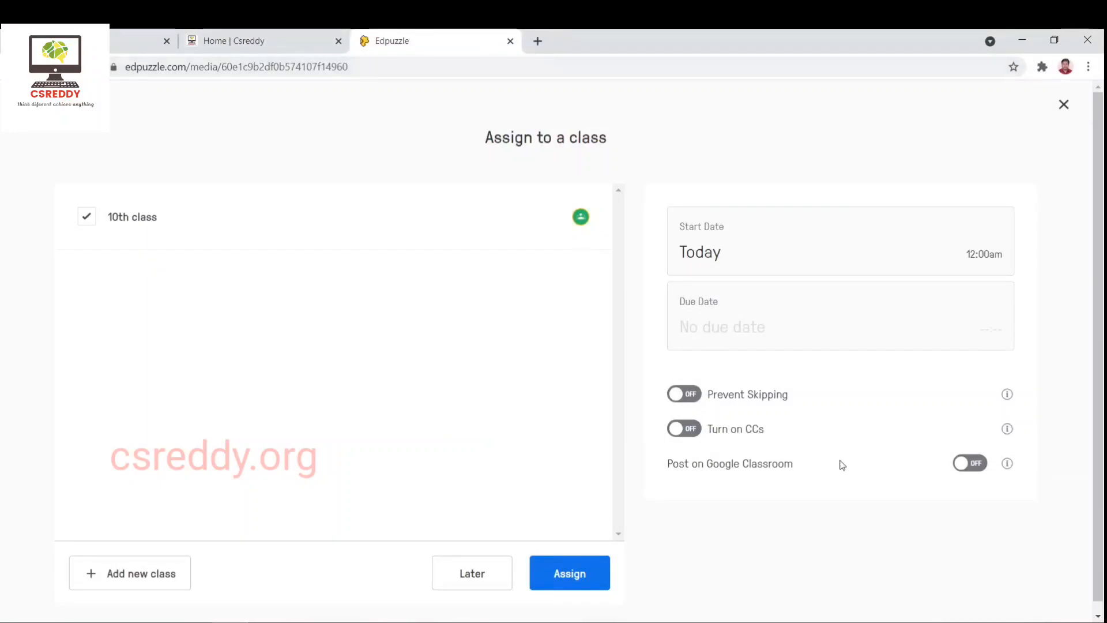
Step: Turn on Prevent Skipping and Post on Google Classroom for the 10th class assignment, leaving the due date empty
{"action": "left_click", "coordinate": [684, 394]}
{"action": "left_click", "coordinate": [757, 328]}
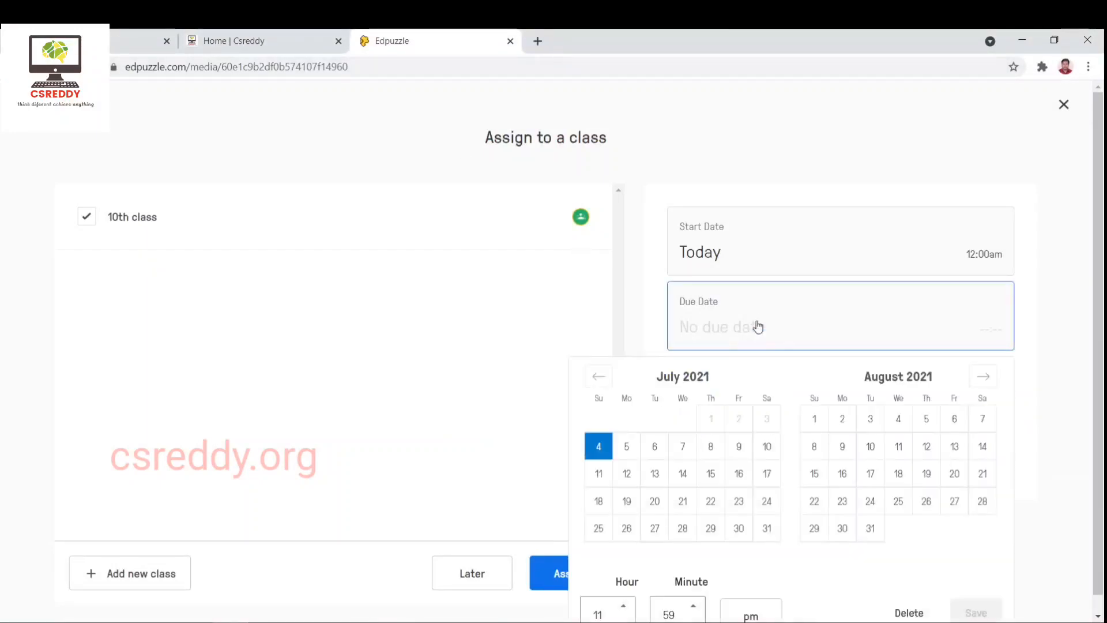
{"action": "left_click", "coordinate": [652, 308]}
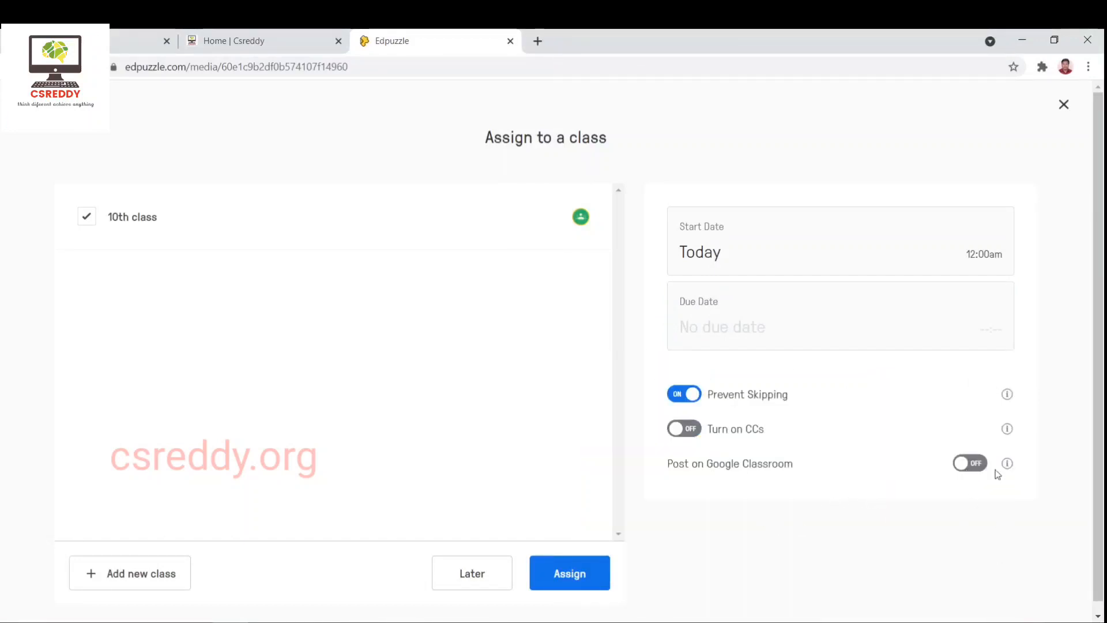
{"action": "left_click", "coordinate": [978, 470]}
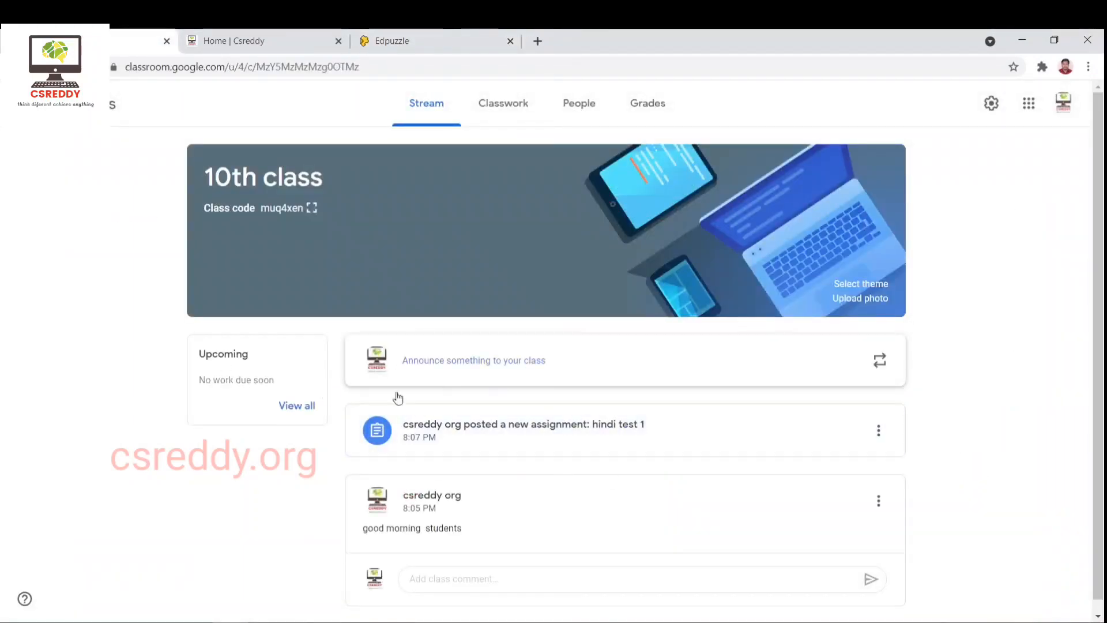
{"action": "left_click", "coordinate": [248, 32]}
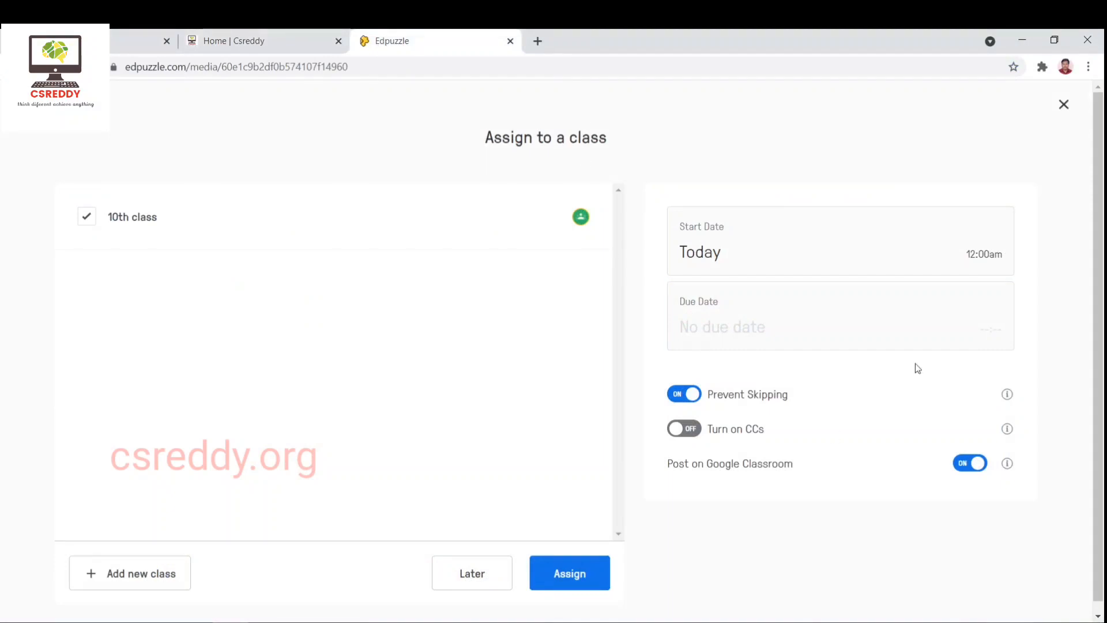
Step: Assign the video to the 10th class with closed captions off, and look over the assignment page
{"action": "left_click", "coordinate": [683, 439]}
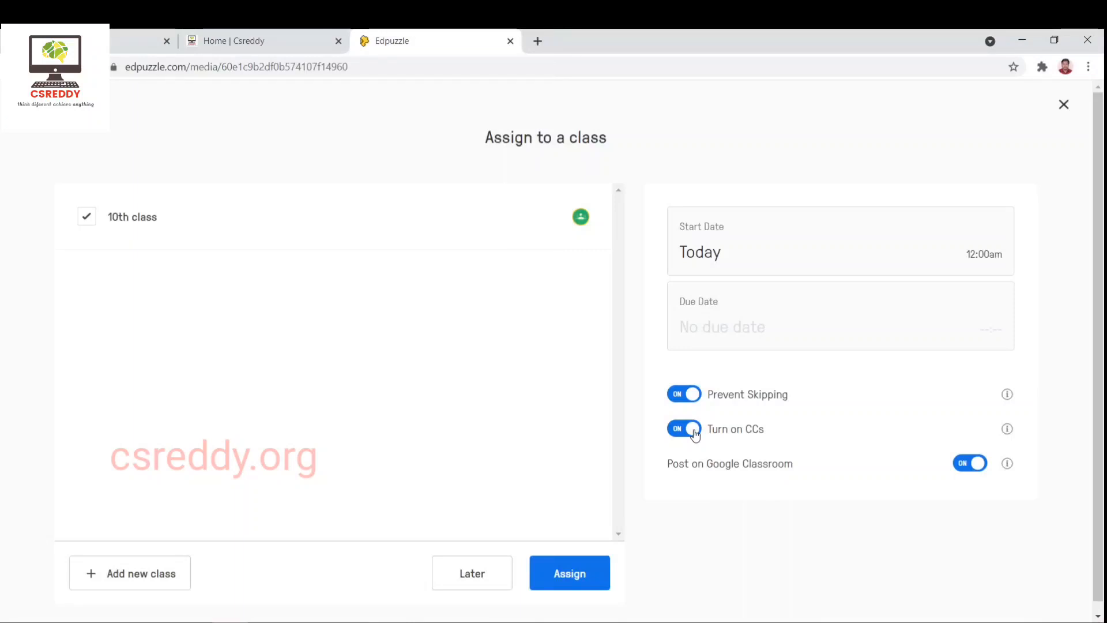
{"action": "left_click", "coordinate": [695, 435]}
{"action": "left_click", "coordinate": [607, 572]}
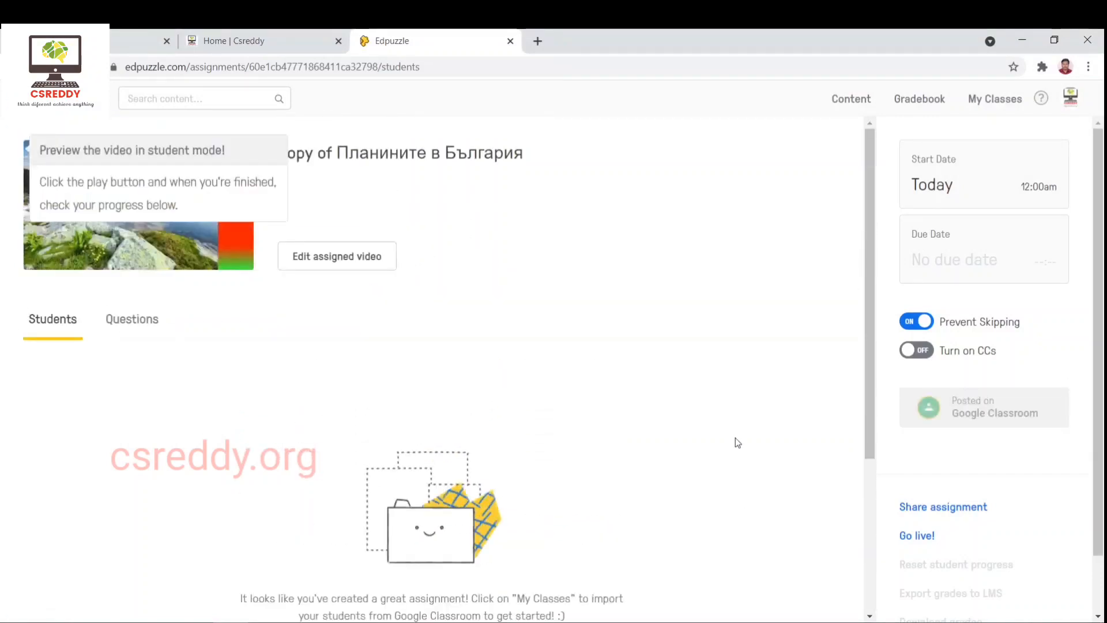
{"action": "scroll", "coordinate": [734, 438], "scroll_direction": "down", "scroll_amount": 2}
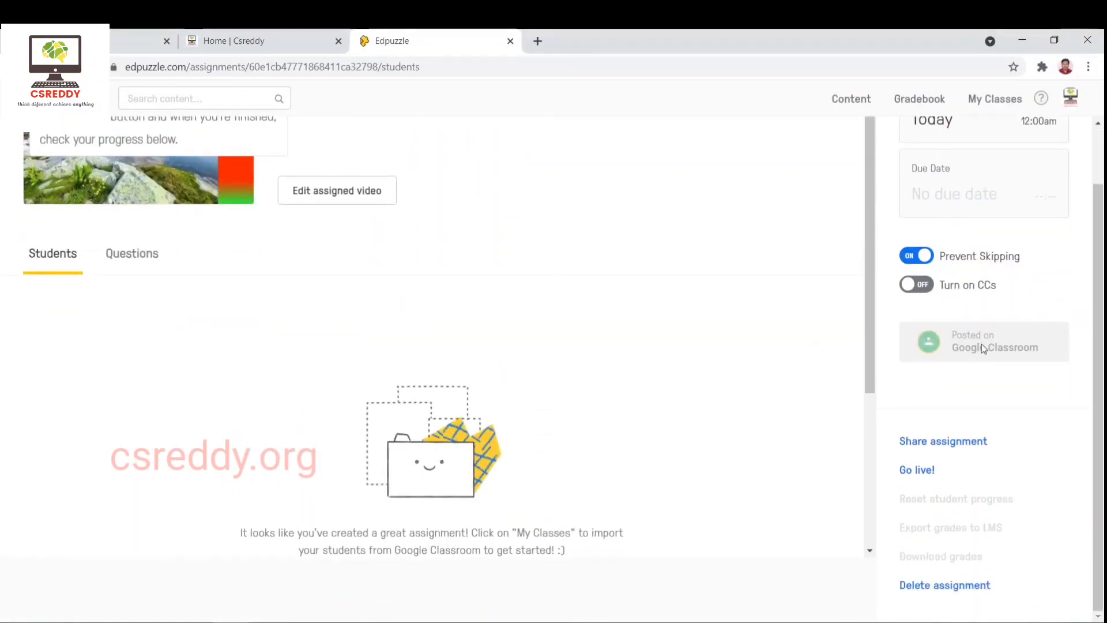
{"action": "scroll", "coordinate": [306, 368], "scroll_direction": "up", "scroll_amount": 2}
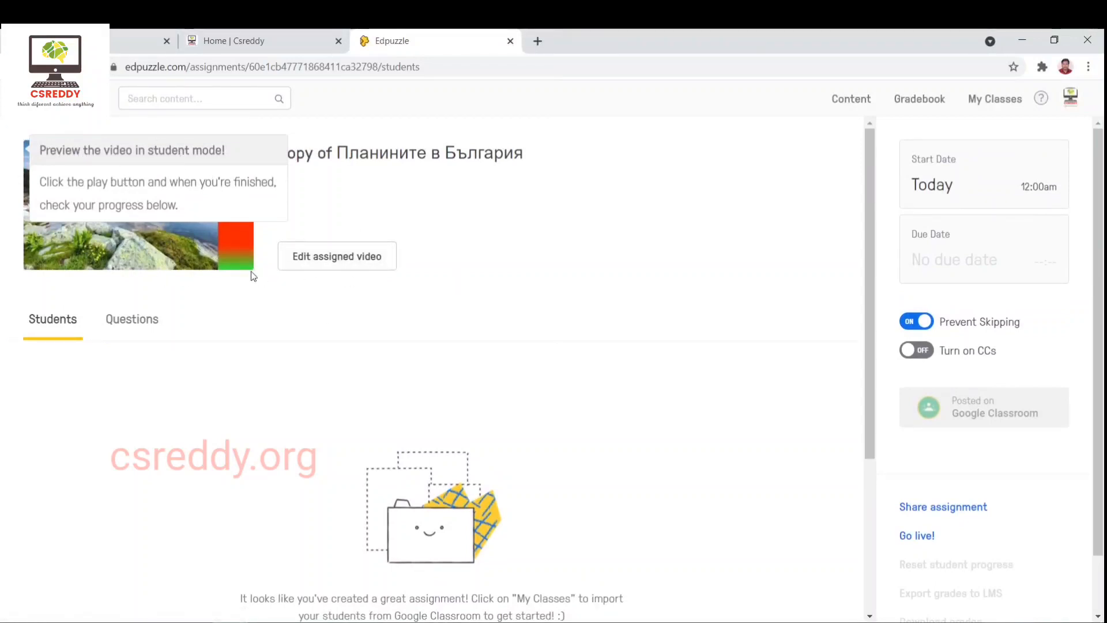
{"action": "scroll", "coordinate": [301, 403], "scroll_direction": "down", "scroll_amount": 4}
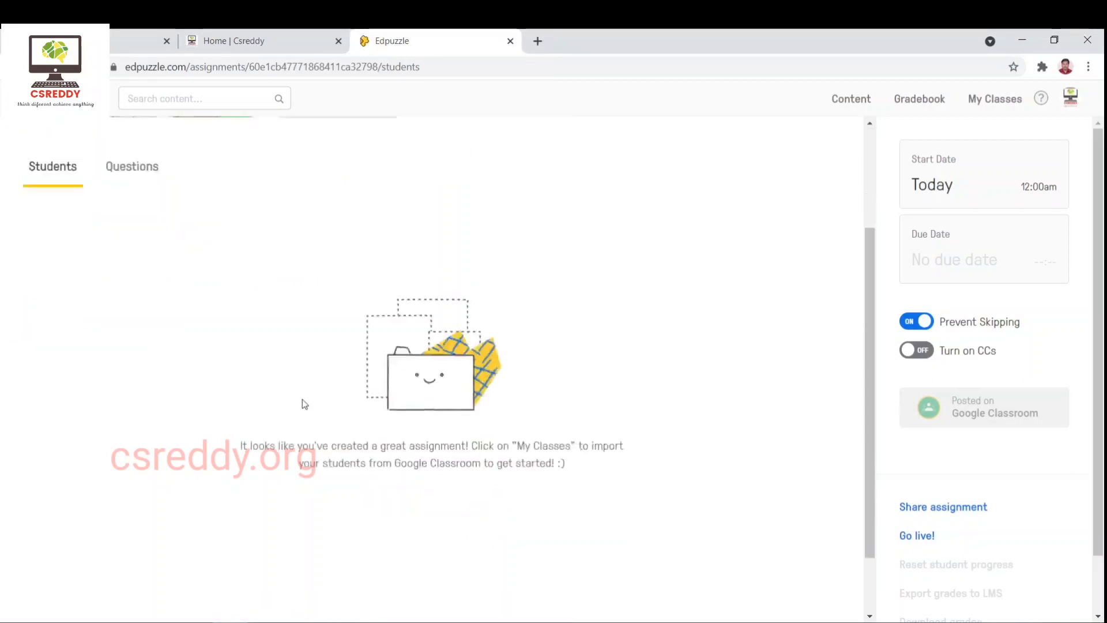
Step: Switch to Google Classroom, refresh the 10th class stream, dismiss the invite tip, and check the posted Edpuzzle assignment before returning to the stream
{"action": "left_click", "coordinate": [138, 40]}
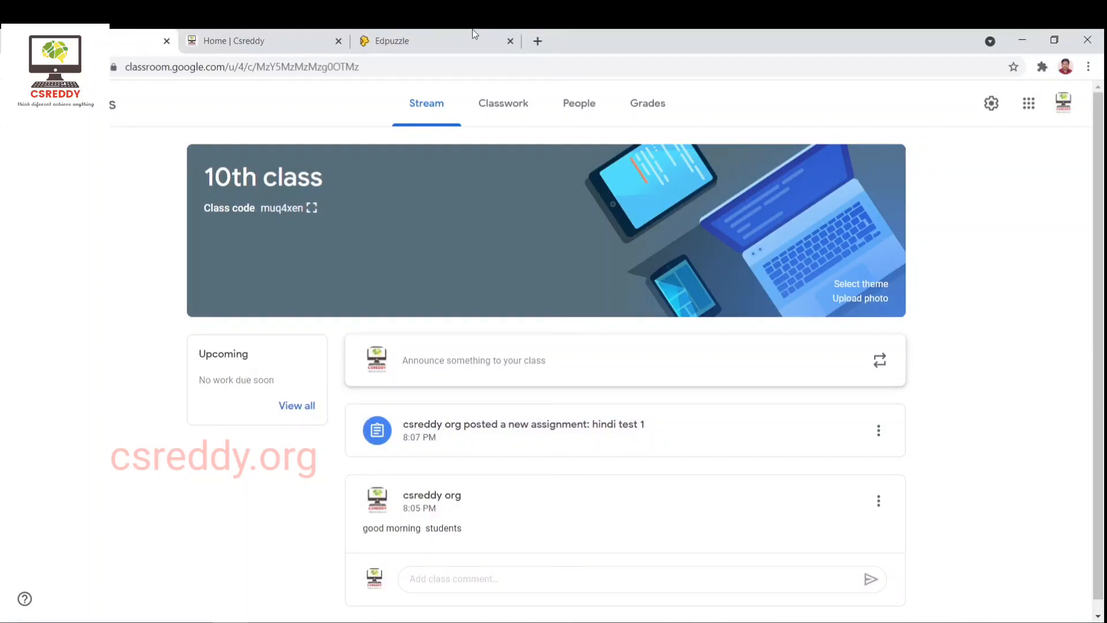
{"action": "key", "text": "F5"}
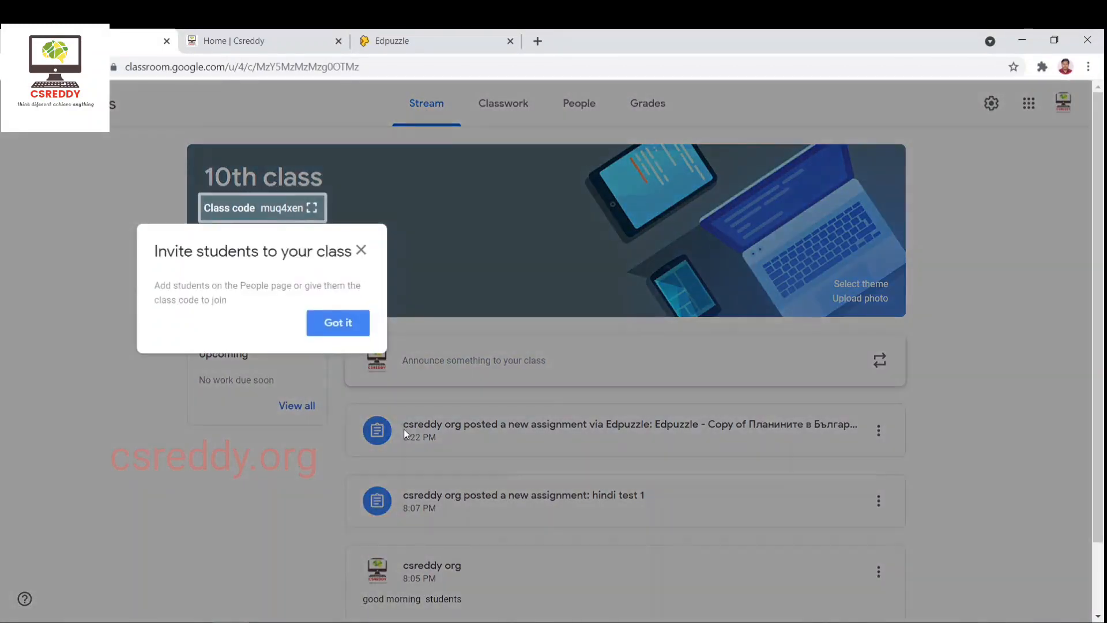
{"action": "left_click", "coordinate": [334, 322]}
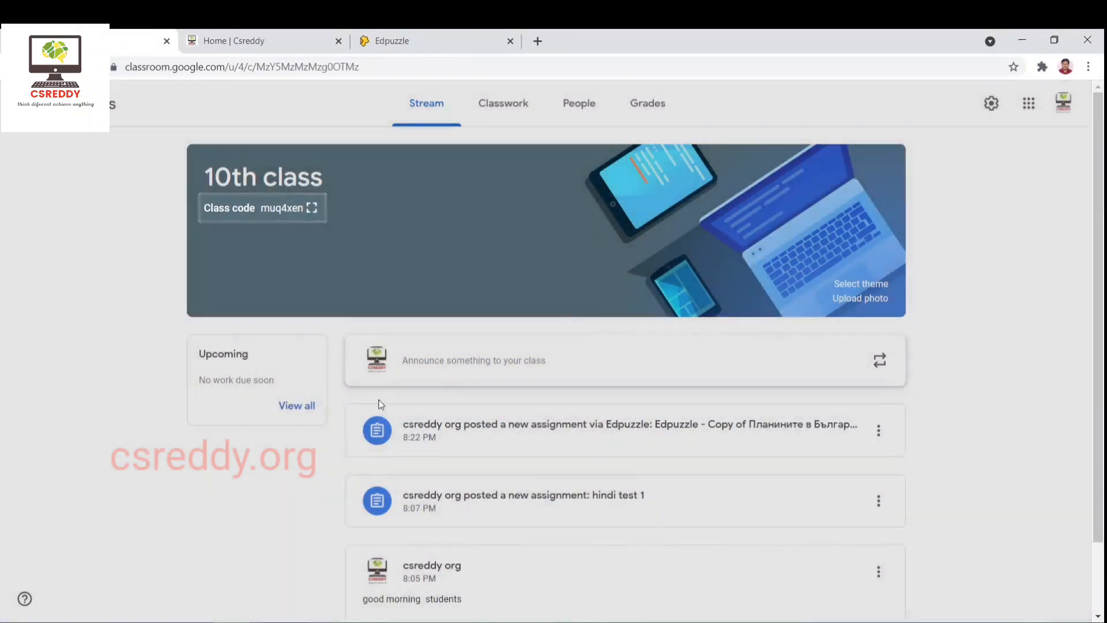
{"action": "left_click_drag", "start_coordinate": [414, 427], "coordinate": [785, 428]}
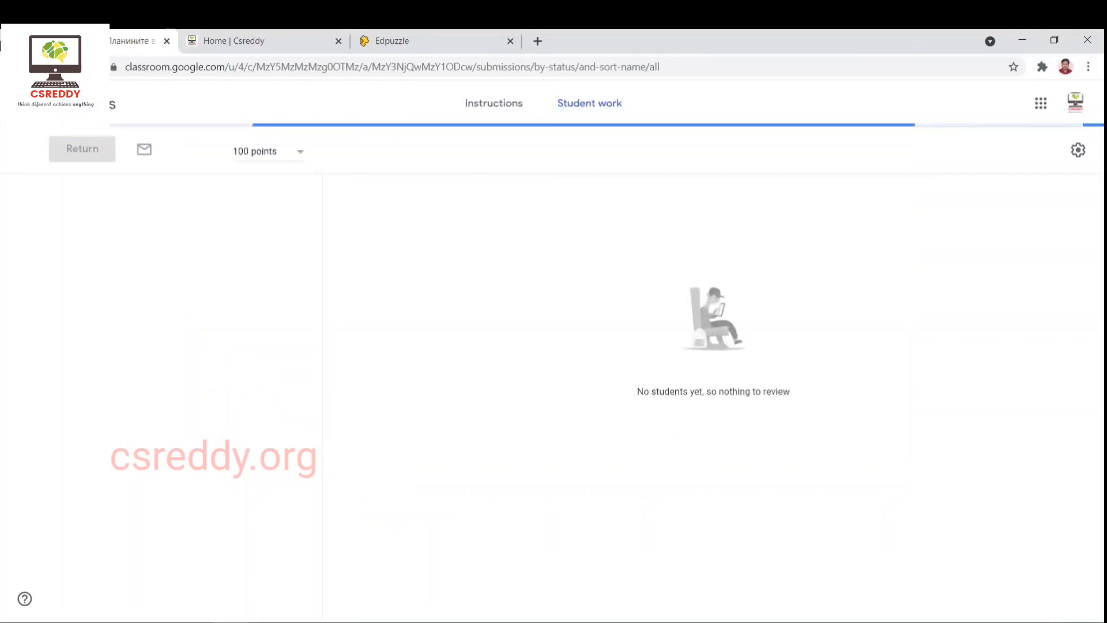
{"action": "left_click", "coordinate": [16, 66]}
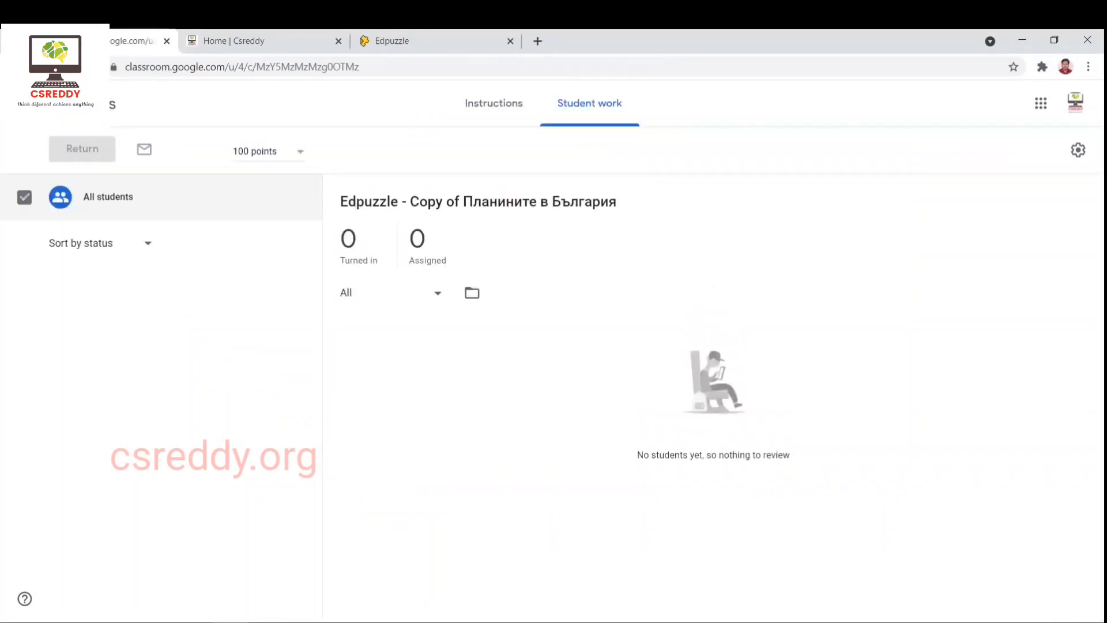
{"action": "left_click", "coordinate": [280, 465]}
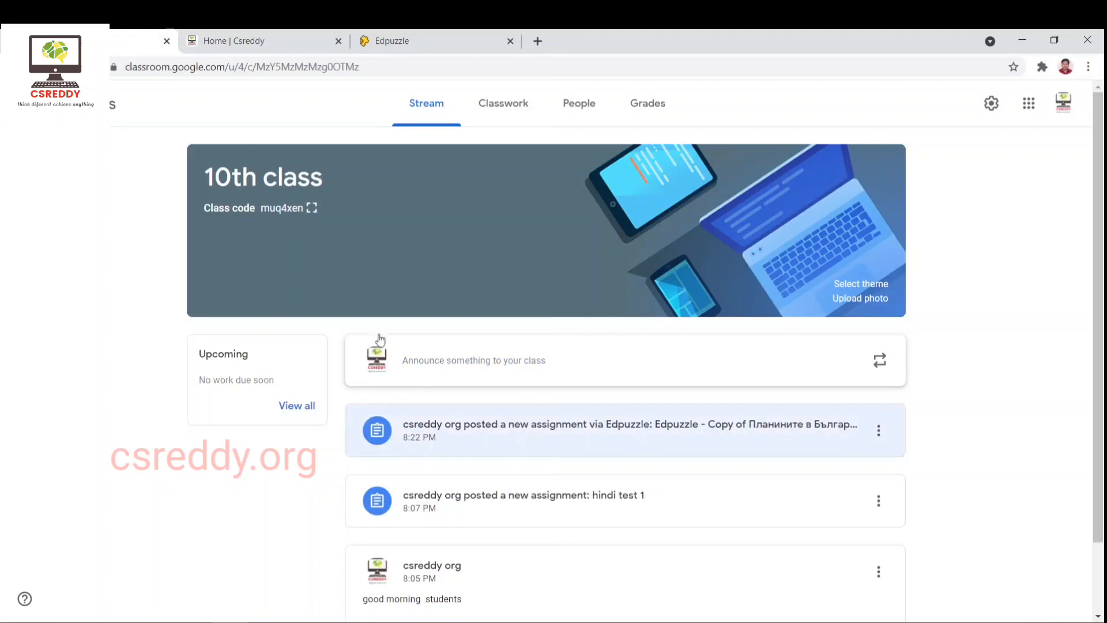
{"action": "left_click", "coordinate": [248, 39]}
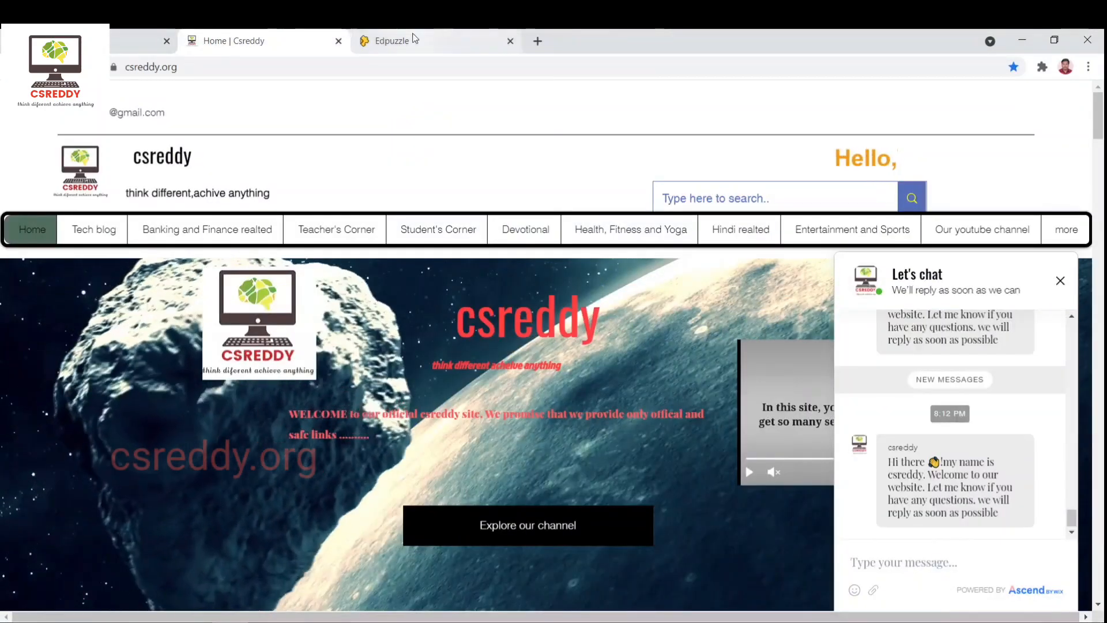
{"action": "left_click", "coordinate": [411, 37]}
{"action": "left_click", "coordinate": [93, 37]}
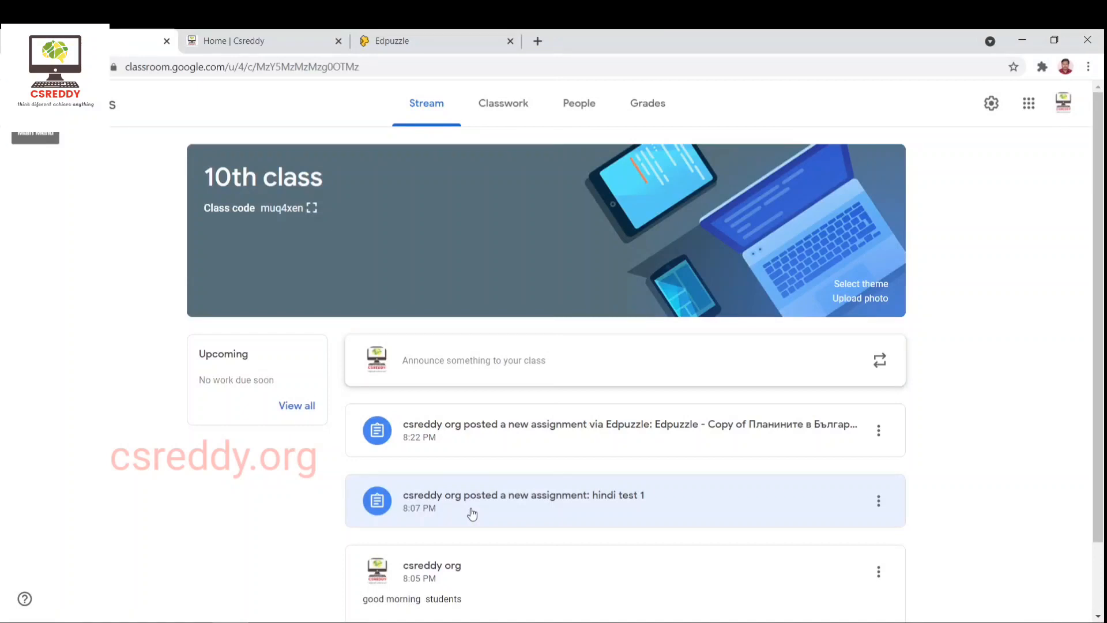
Step: Switch to Edpuzzle, open the assigned video in student mode and start playing it
{"action": "left_click", "coordinate": [441, 34]}
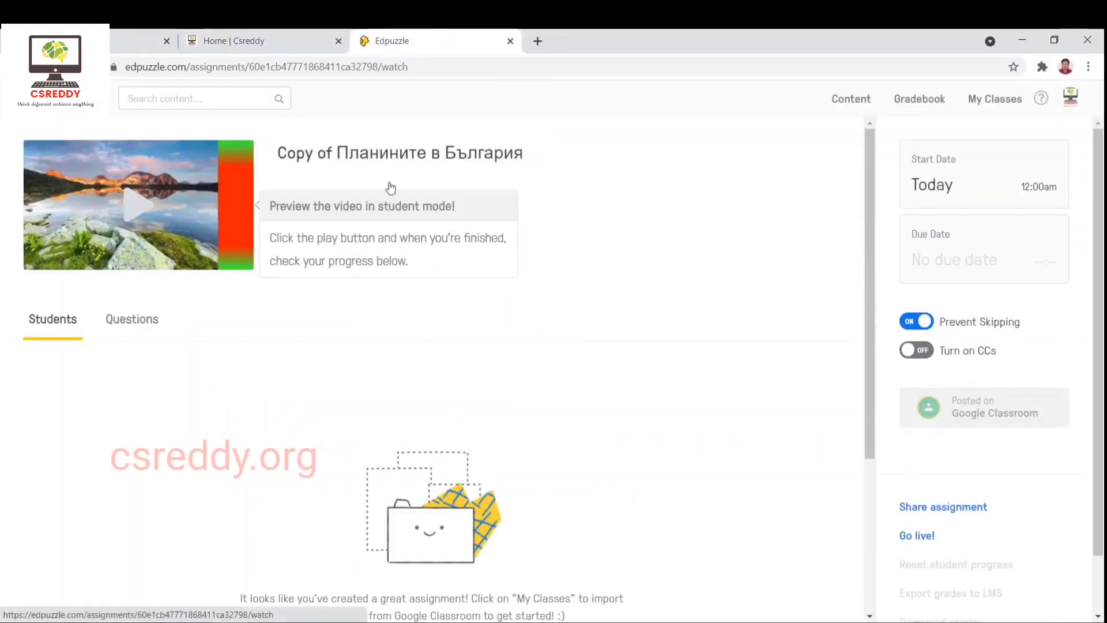
{"action": "left_click", "coordinate": [345, 211]}
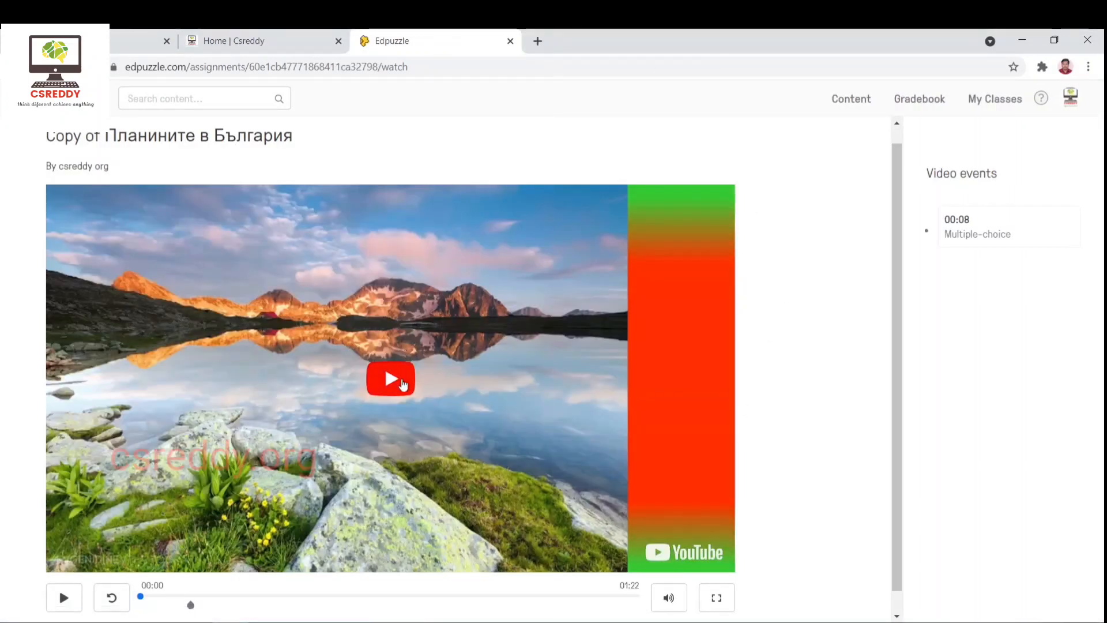
{"action": "left_click", "coordinate": [401, 385]}
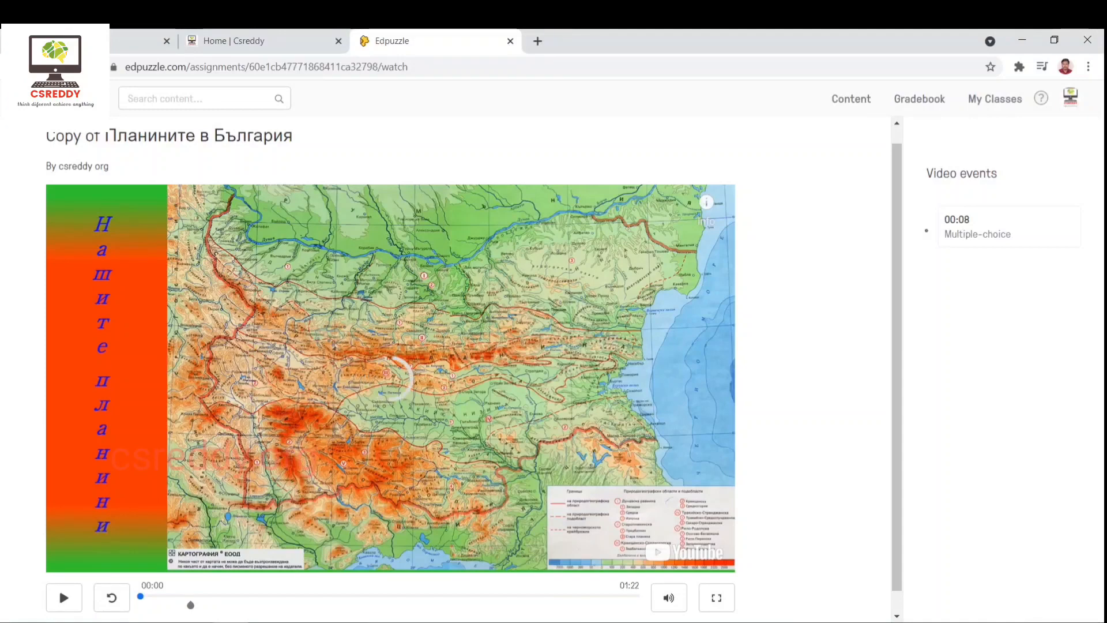
{"action": "left_click", "coordinate": [87, 41]}
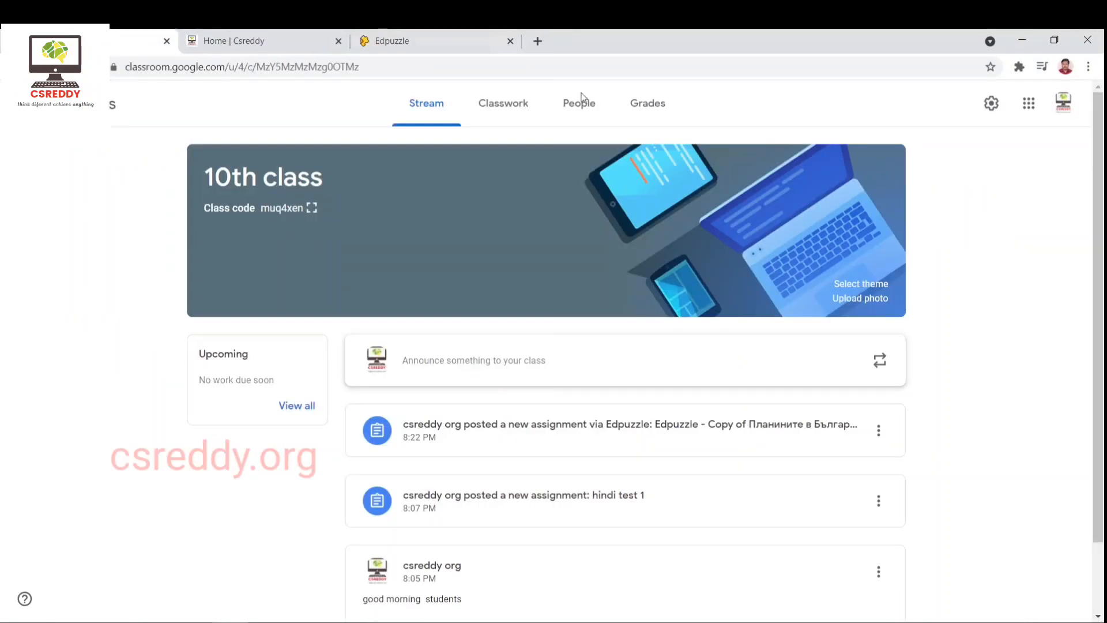
{"action": "left_click", "coordinate": [448, 36]}
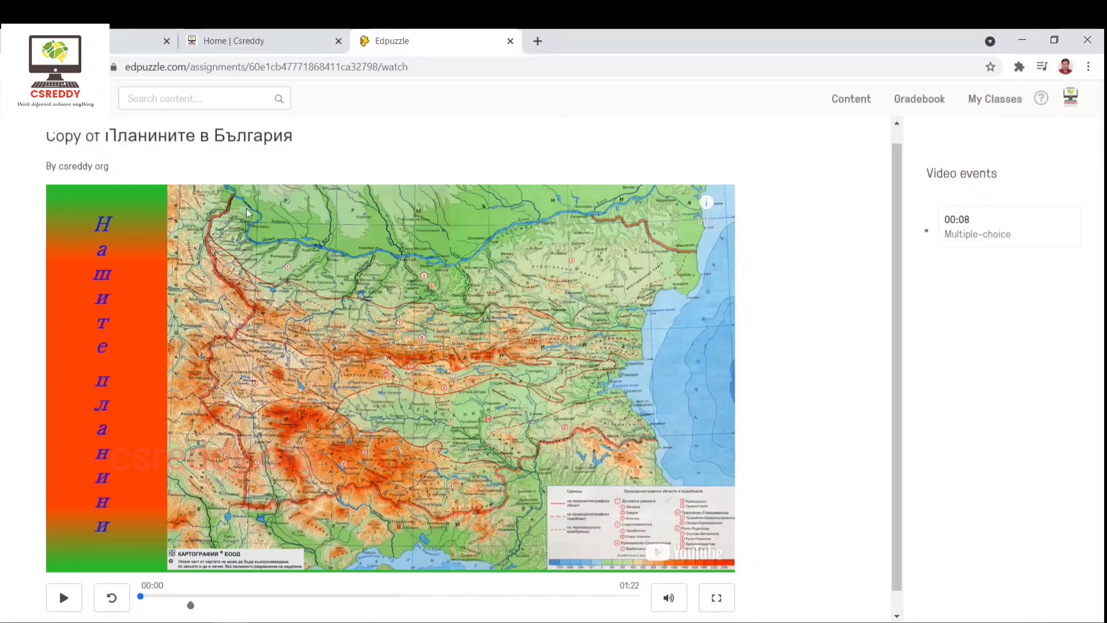
Step: Try to skip ahead on the timeline of the video preview
{"action": "scroll", "coordinate": [246, 208], "scroll_direction": "down", "scroll_amount": 1}
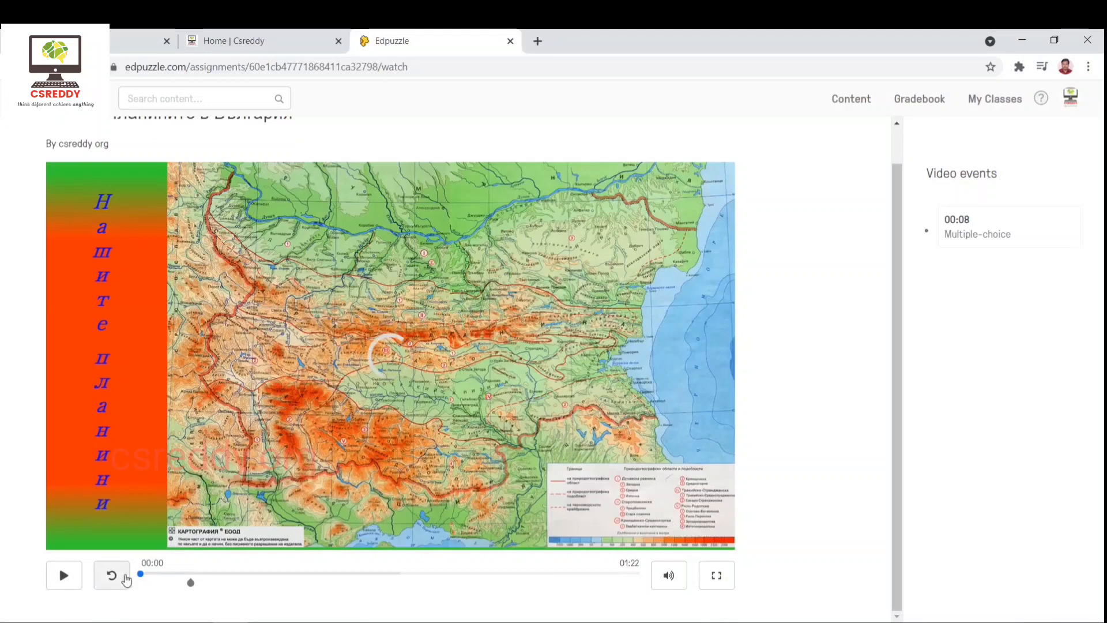
{"action": "mouse_move", "coordinate": [139, 581]}
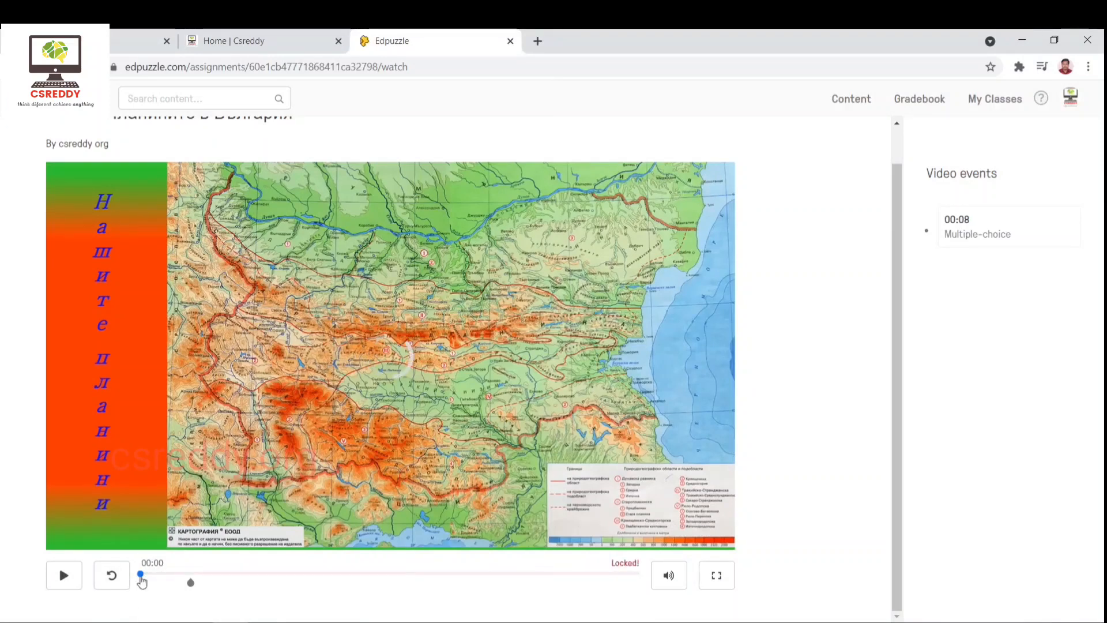
{"action": "left_click_drag", "start_coordinate": [141, 570], "coordinate": [167, 571]}
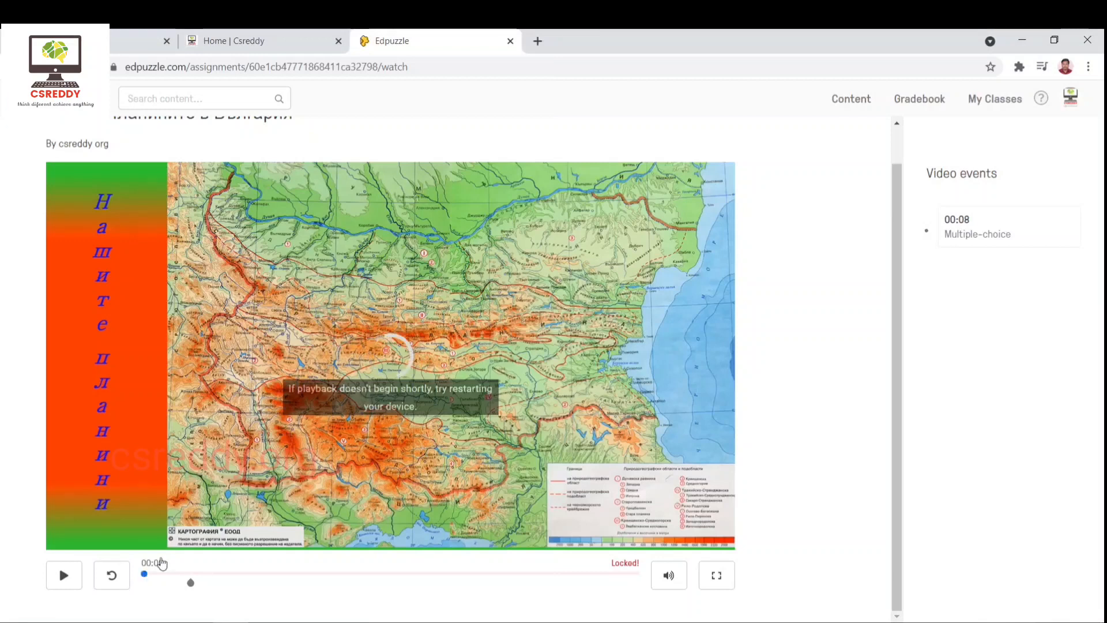
{"action": "scroll", "coordinate": [318, 390], "scroll_direction": "up", "scroll_amount": 1}
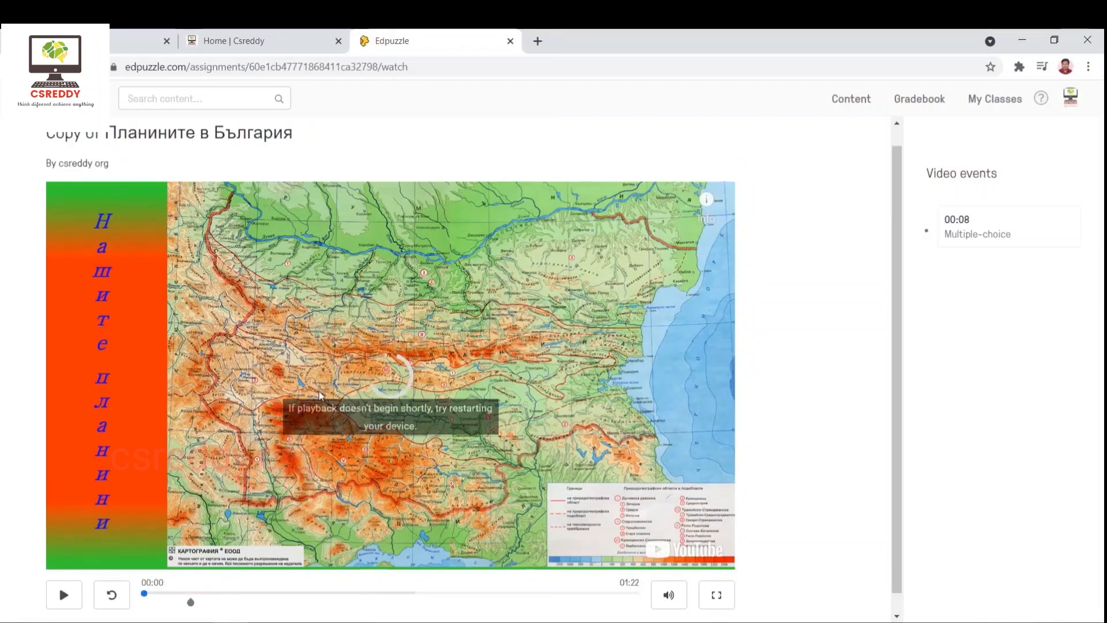
{"action": "scroll", "coordinate": [318, 395], "scroll_direction": "up", "scroll_amount": 1}
{"action": "scroll", "coordinate": [59, 565], "scroll_direction": "down", "scroll_amount": 2}
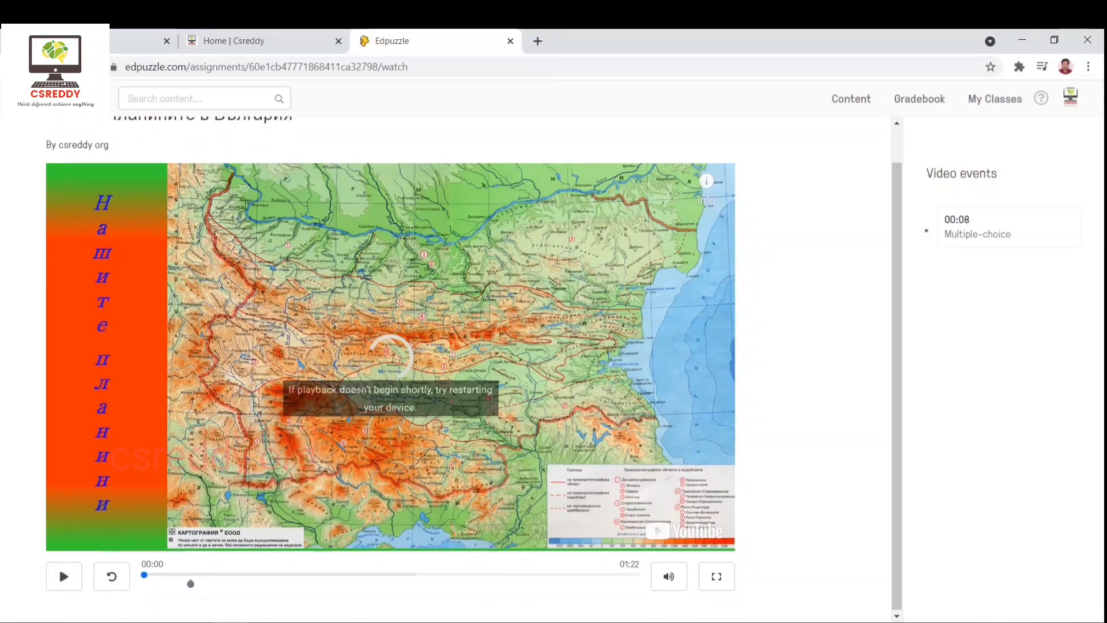
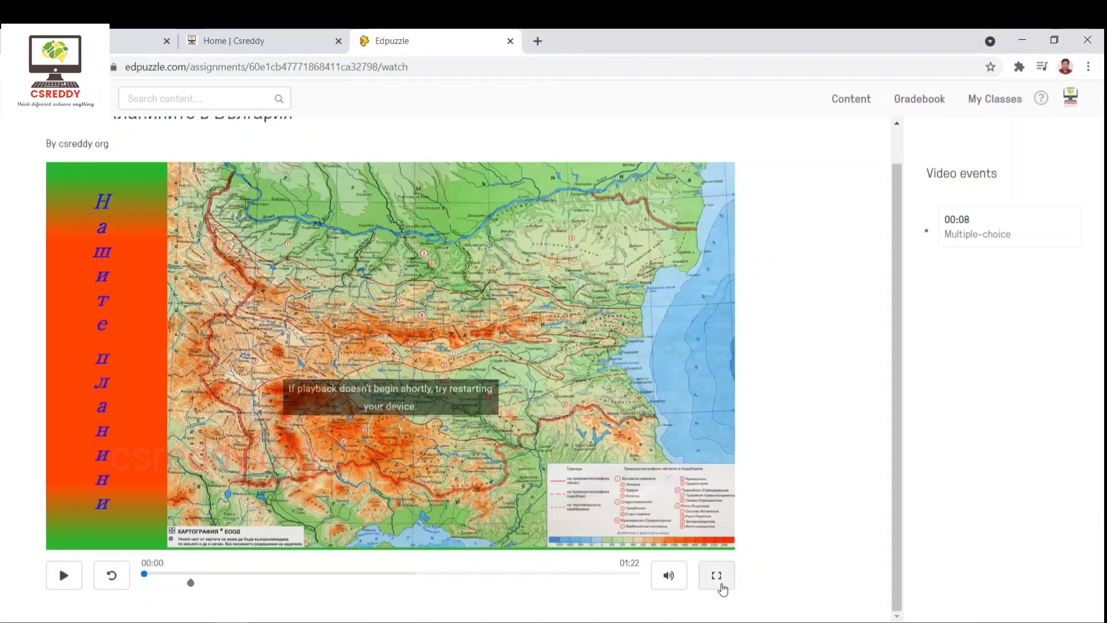
Step: View the preview in full screen, submit the first option for the multiple-choice question, continue the video, and exit full screen to read the turn-in note
{"action": "left_click", "coordinate": [720, 588]}
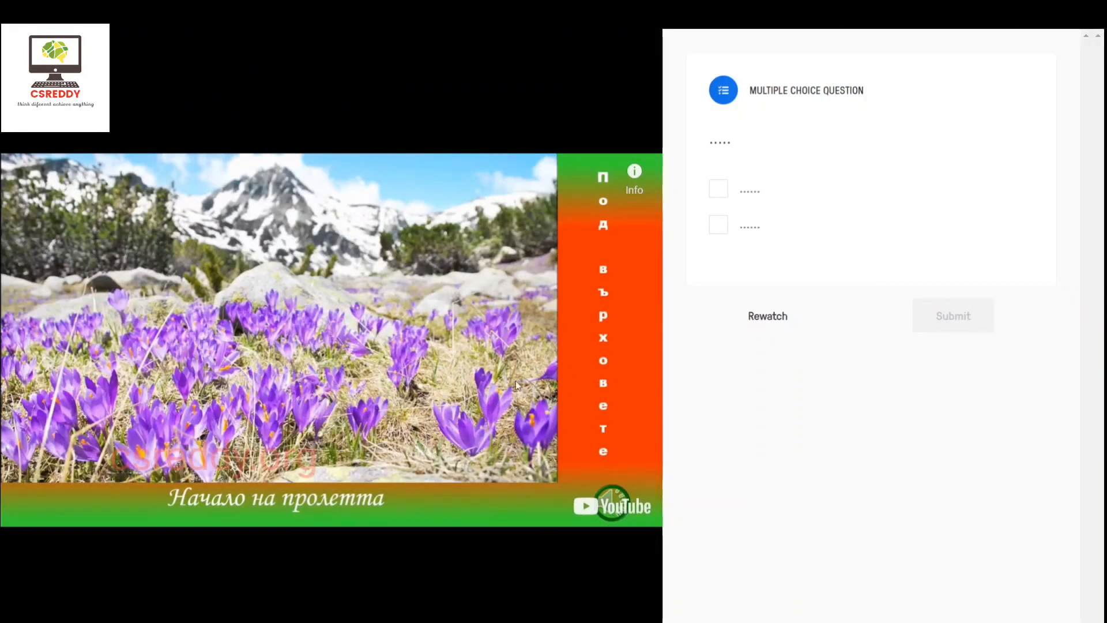
{"action": "left_click", "coordinate": [719, 190]}
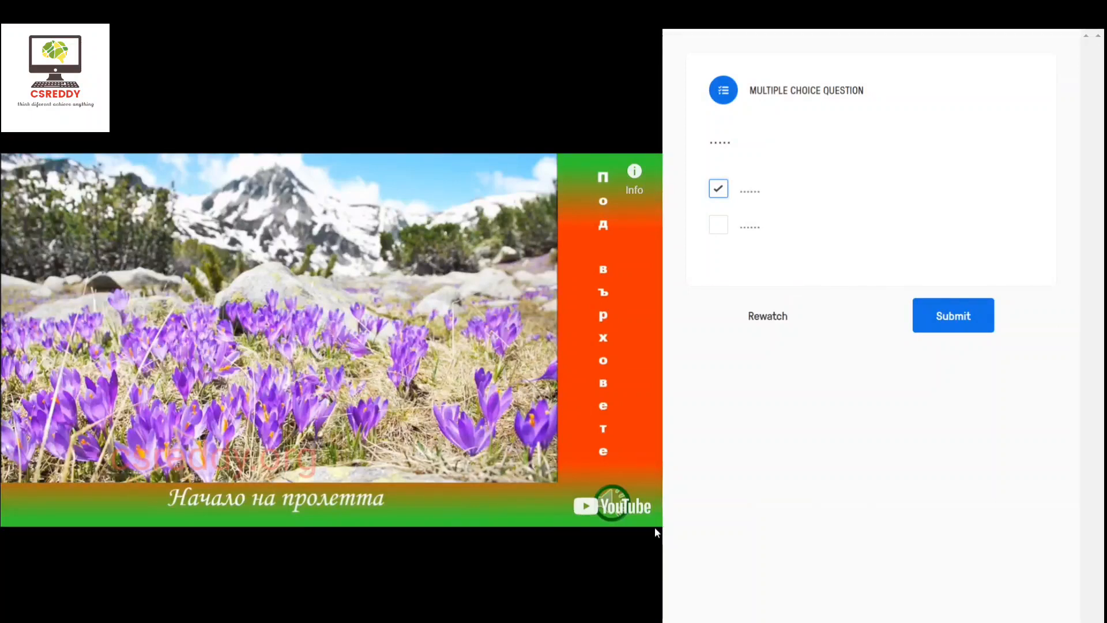
{"action": "left_click", "coordinate": [947, 309]}
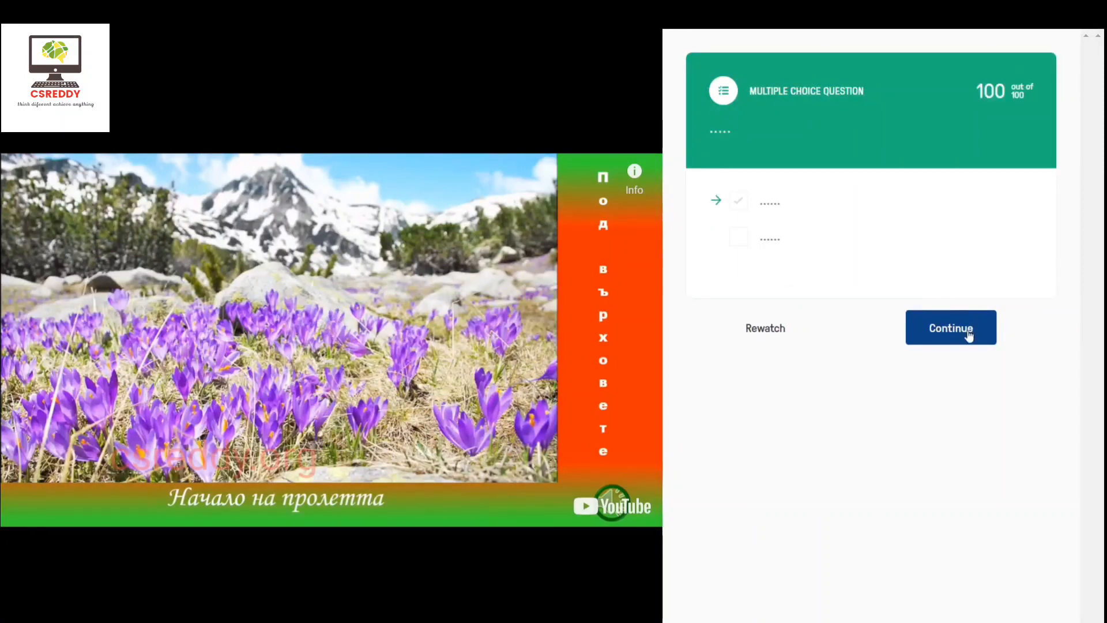
{"action": "left_click", "coordinate": [968, 334]}
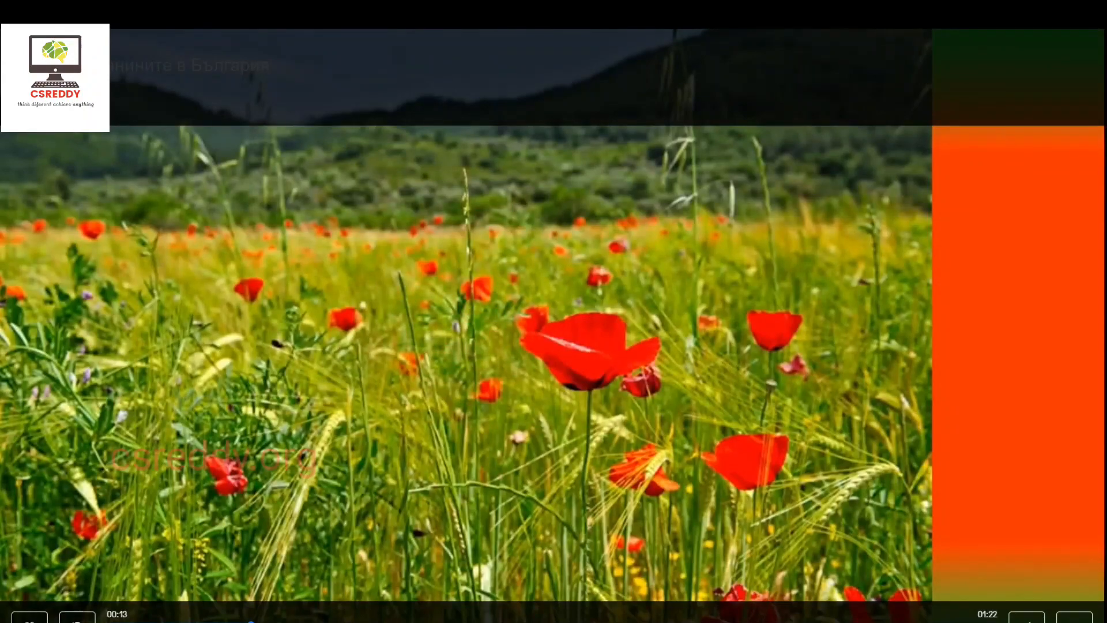
{"action": "left_click", "coordinate": [1074, 617]}
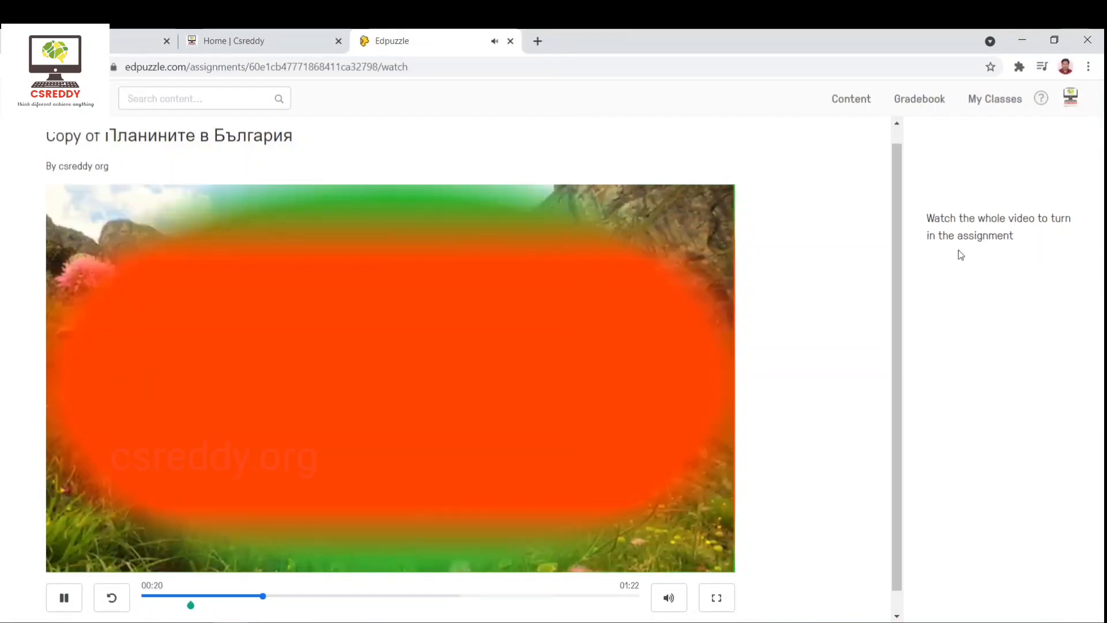
{"action": "double_click", "coordinate": [959, 249]}
{"action": "left_click_drag", "start_coordinate": [984, 235], "coordinate": [429, 605]}
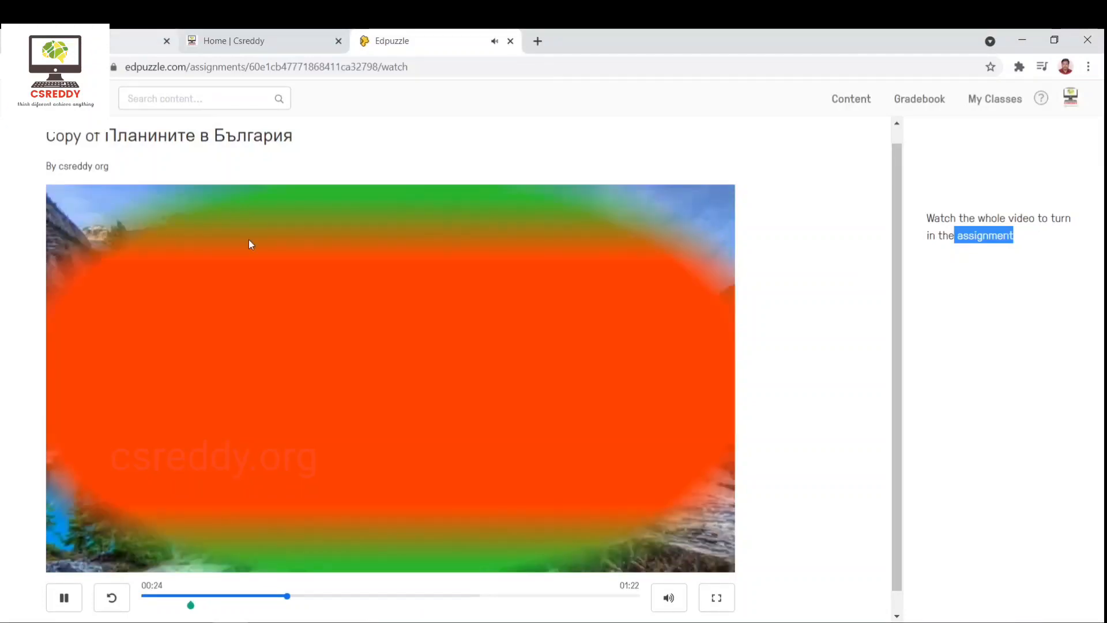
{"action": "left_click", "coordinate": [86, 42]}
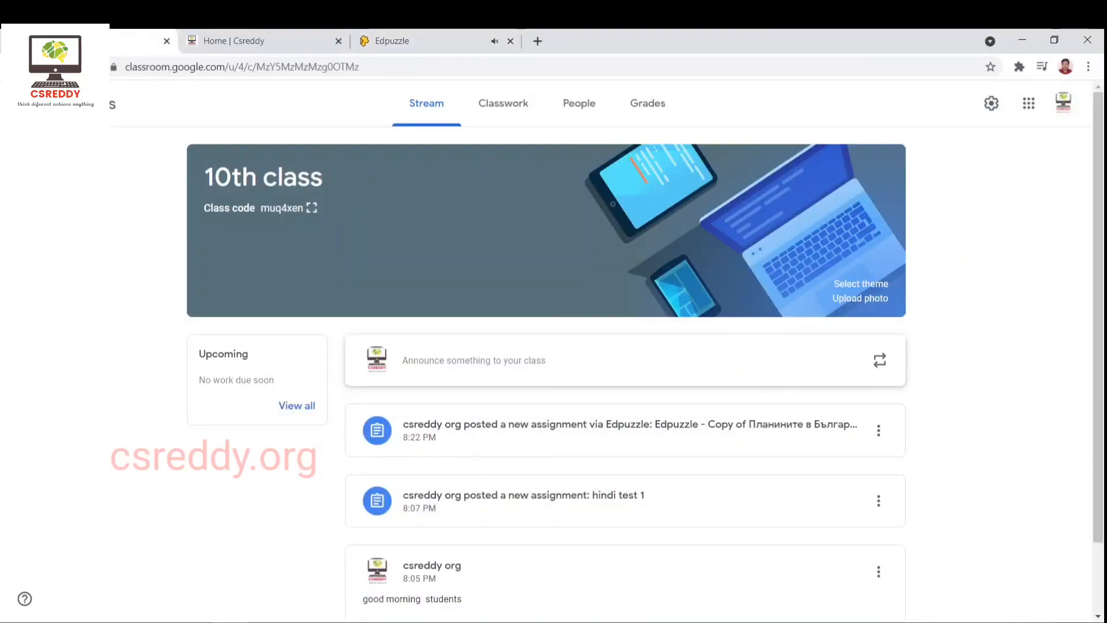
{"action": "left_click", "coordinate": [383, 35]}
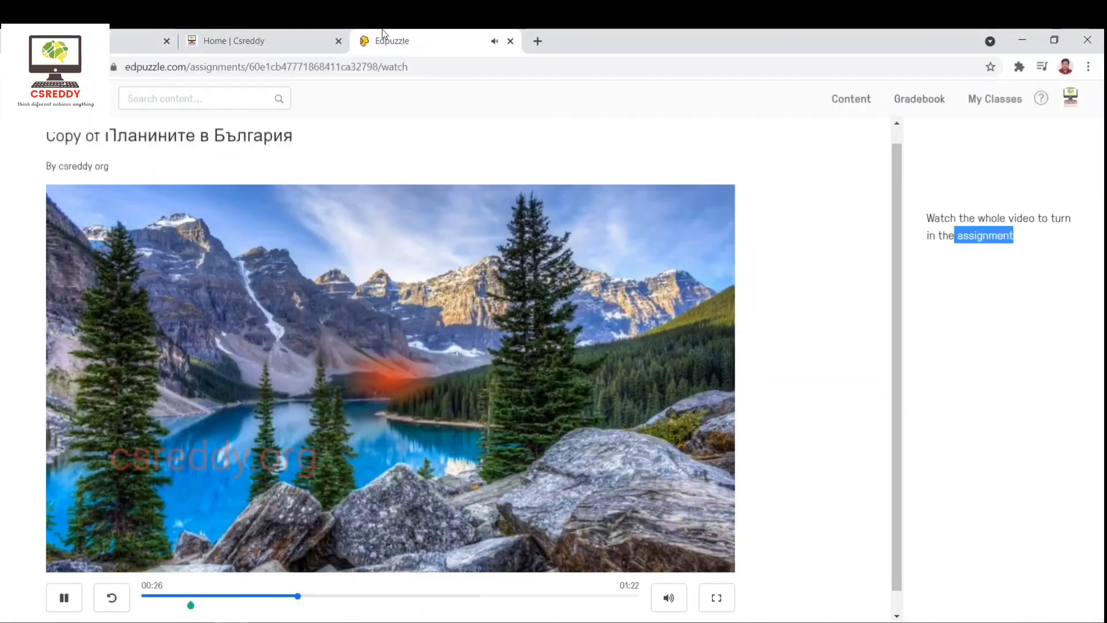
{"action": "left_click", "coordinate": [218, 33]}
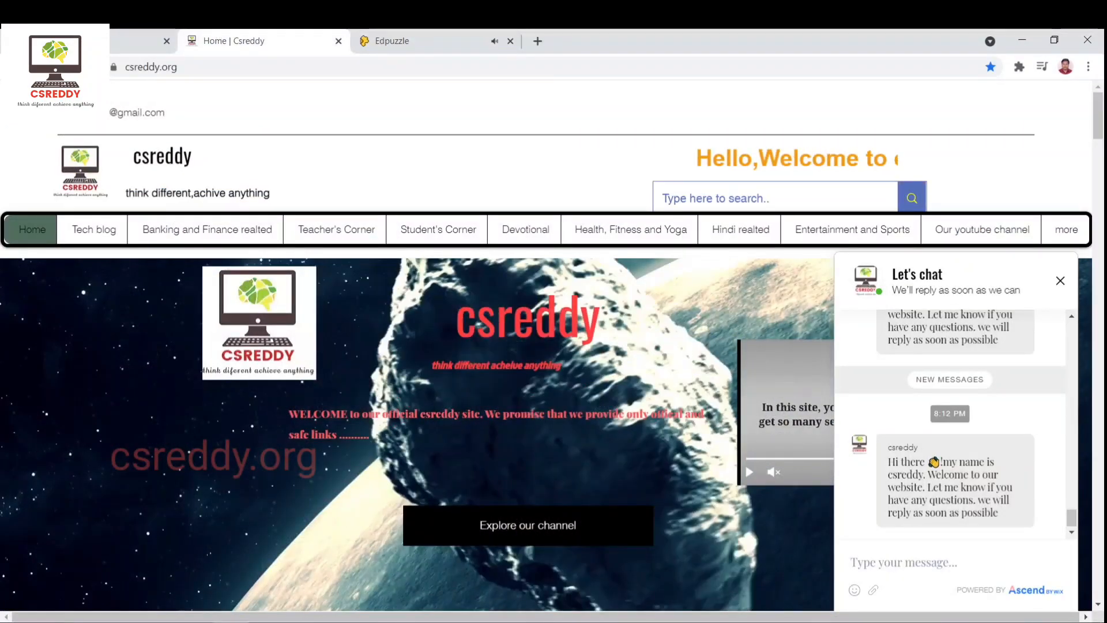
{"action": "left_click", "coordinate": [87, 41]}
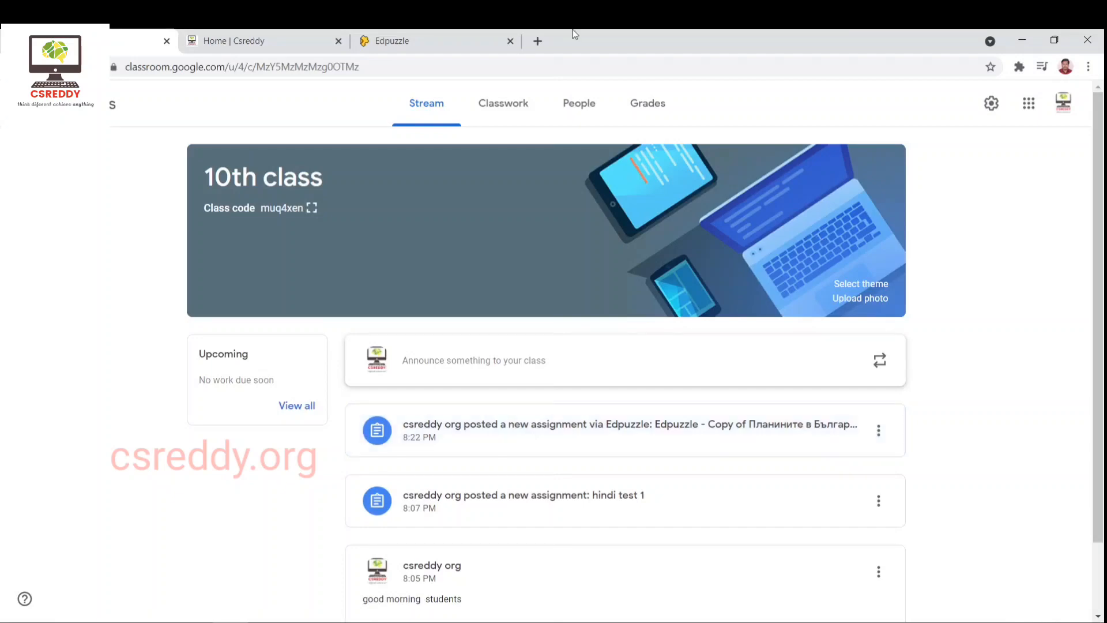
{"action": "left_click", "coordinate": [316, 34]}
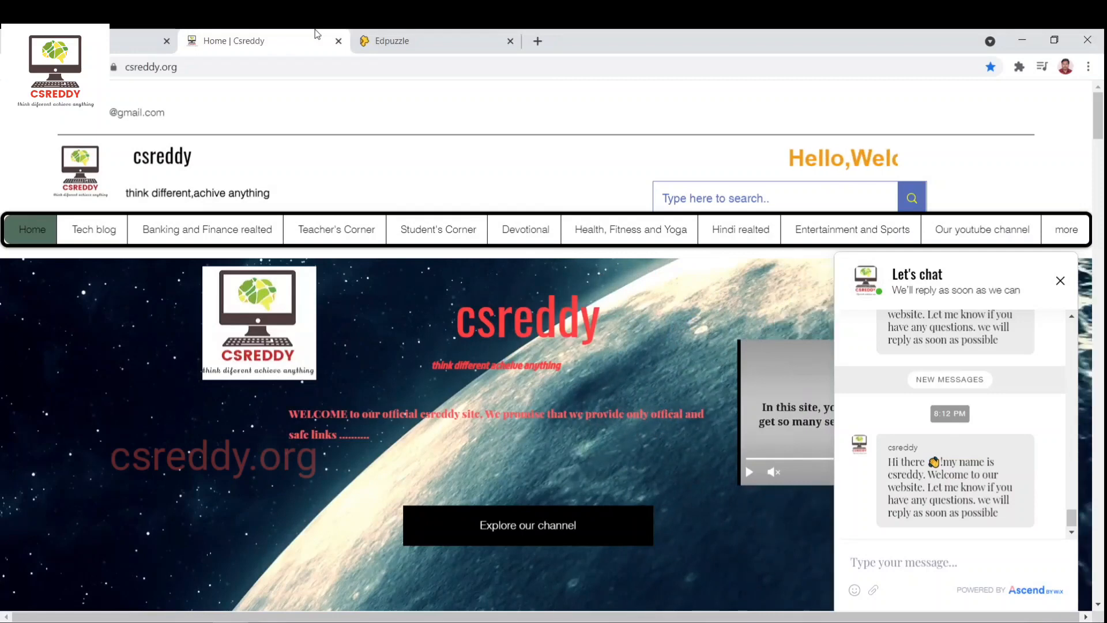
Step: Return to the Edpuzzle assignment preview and check the storage usage in the account menu
{"action": "left_click", "coordinate": [921, 569]}
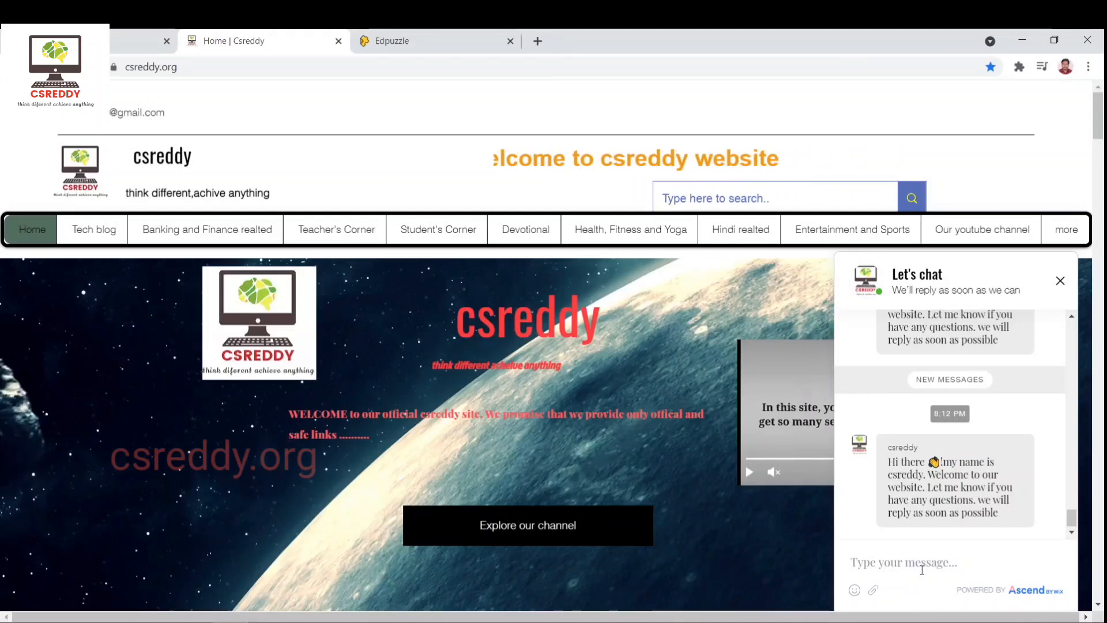
{"action": "left_click", "coordinate": [471, 30]}
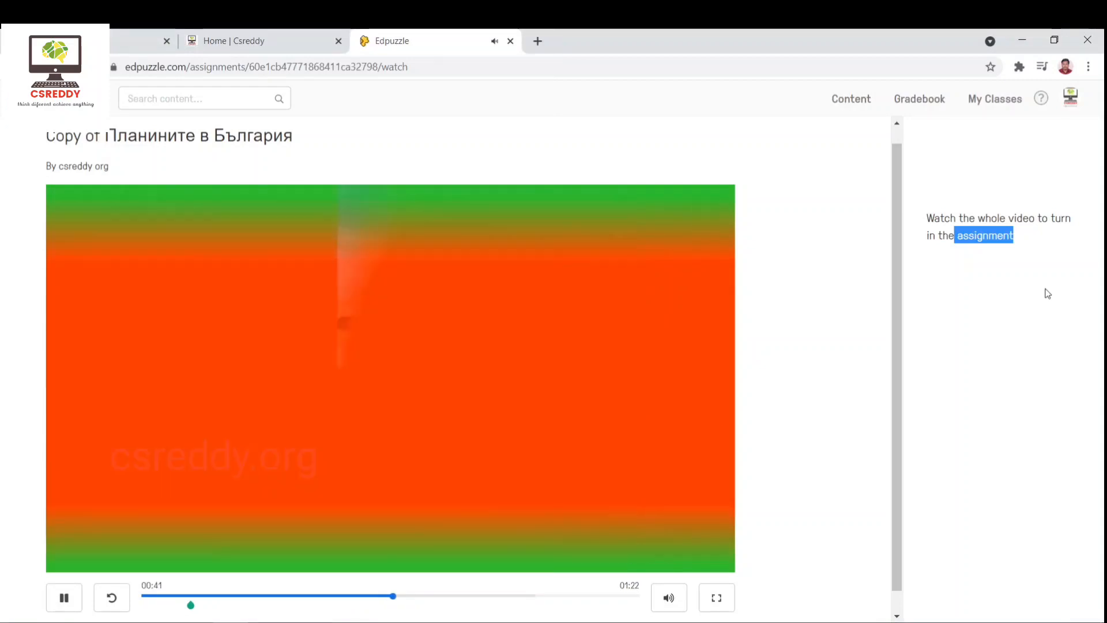
{"action": "left_click", "coordinate": [1048, 294]}
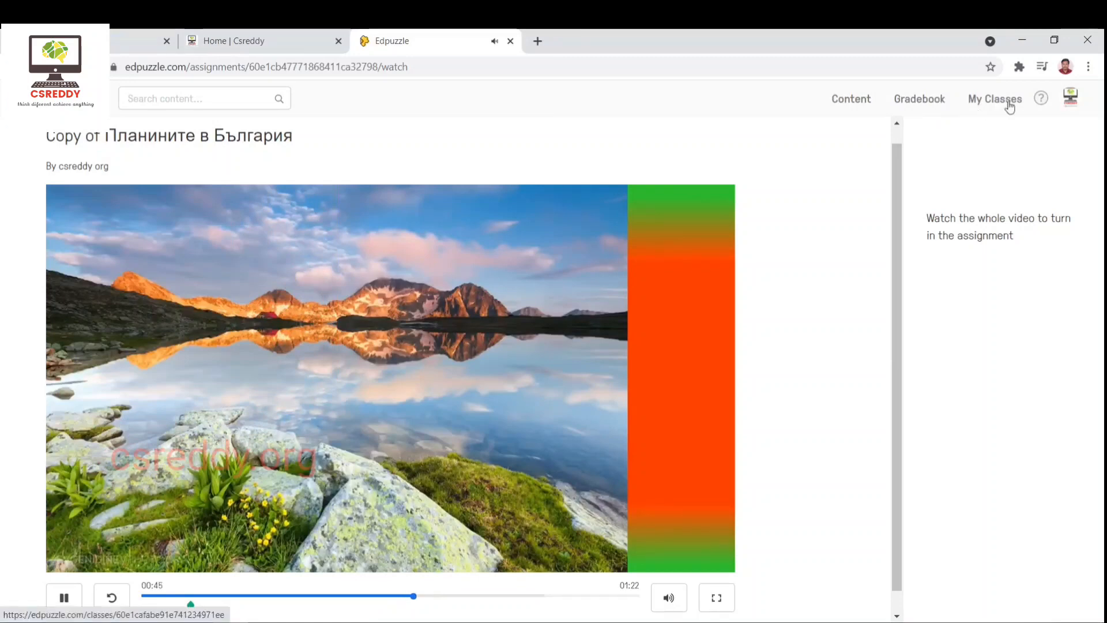
{"action": "mouse_move", "coordinate": [1068, 103]}
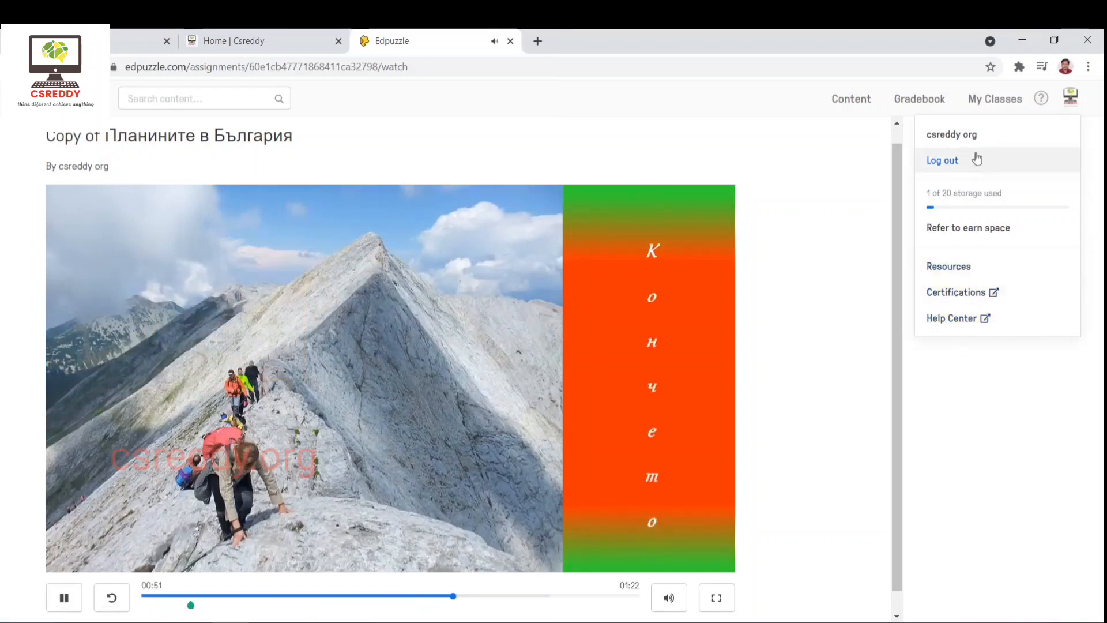
{"action": "left_click_drag", "start_coordinate": [1000, 195], "coordinate": [923, 202]}
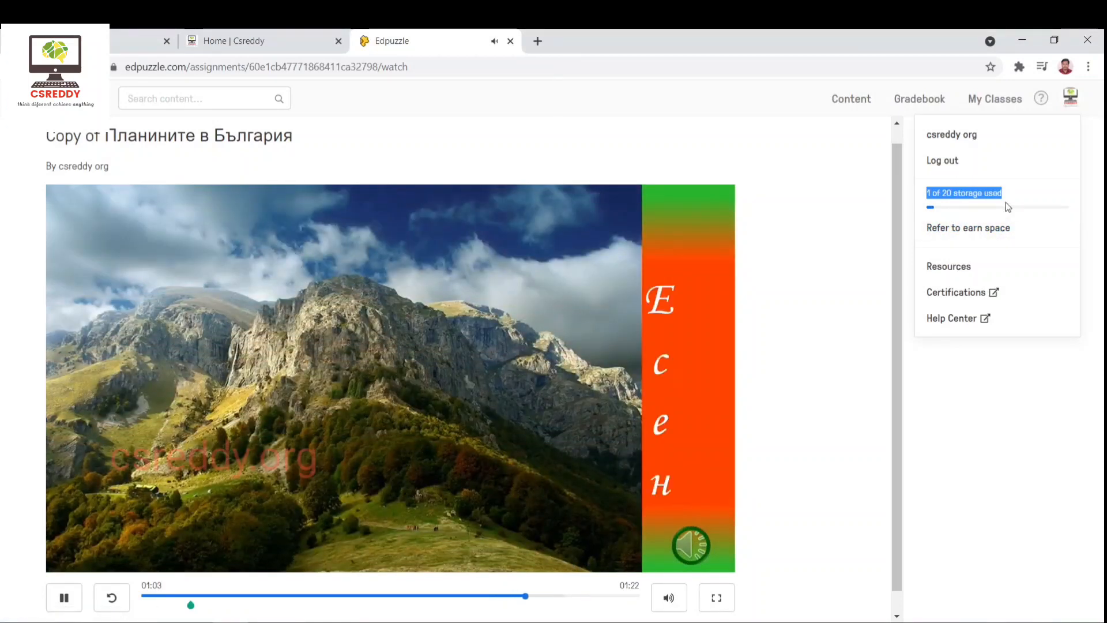
{"action": "left_click", "coordinate": [999, 204]}
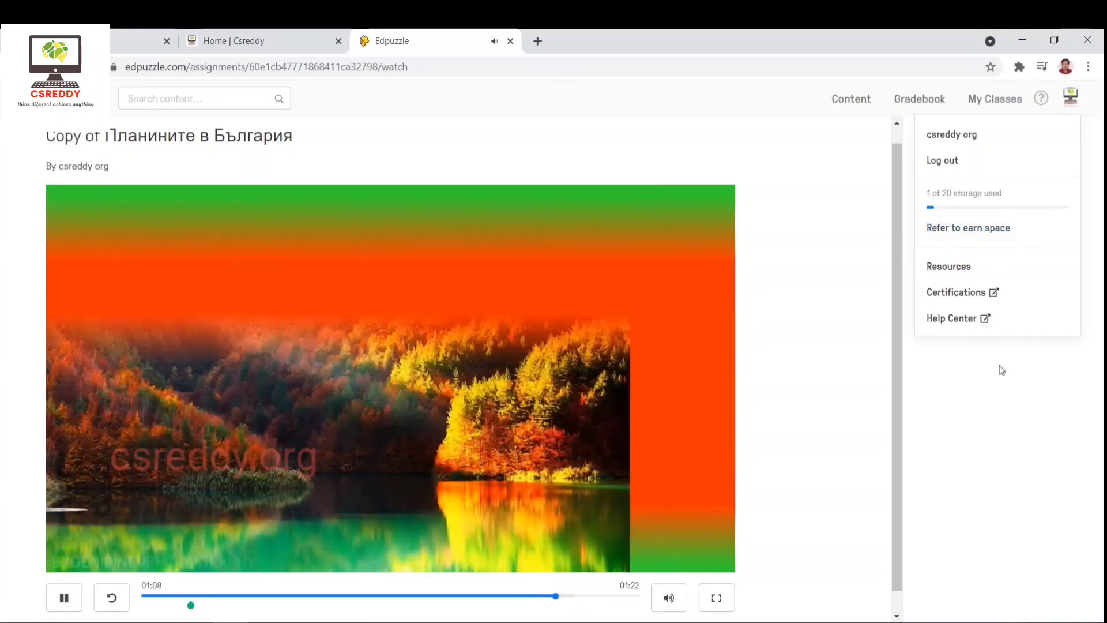
{"action": "left_click", "coordinate": [1001, 369]}
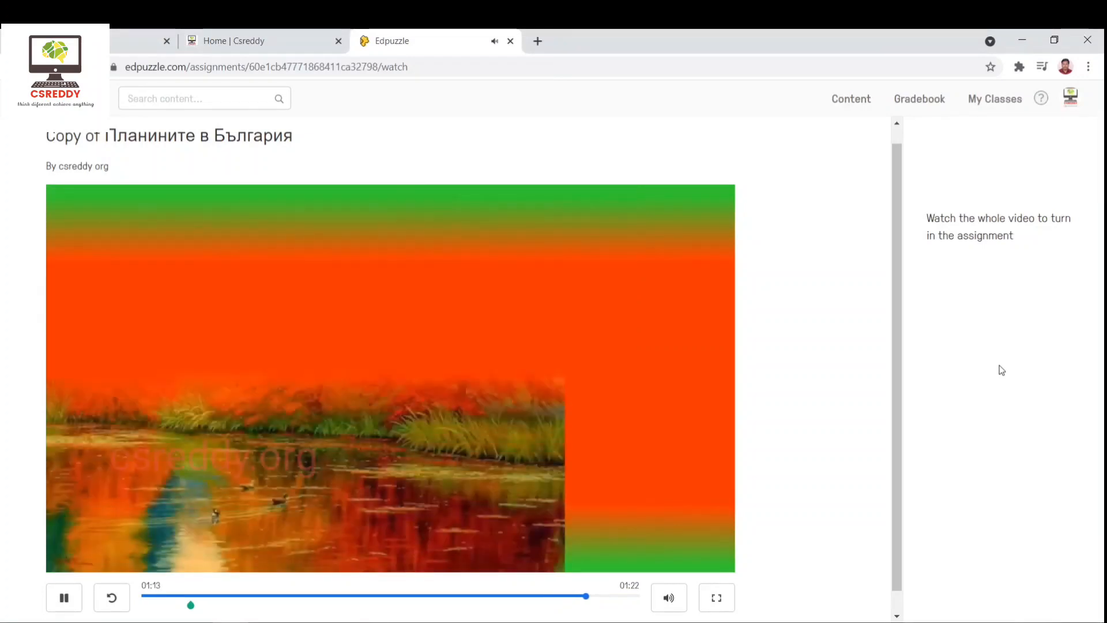
Step: Search for "google classroom" in a new browser tab and open Google Classroom from the results
{"action": "left_click", "coordinate": [219, 34]}
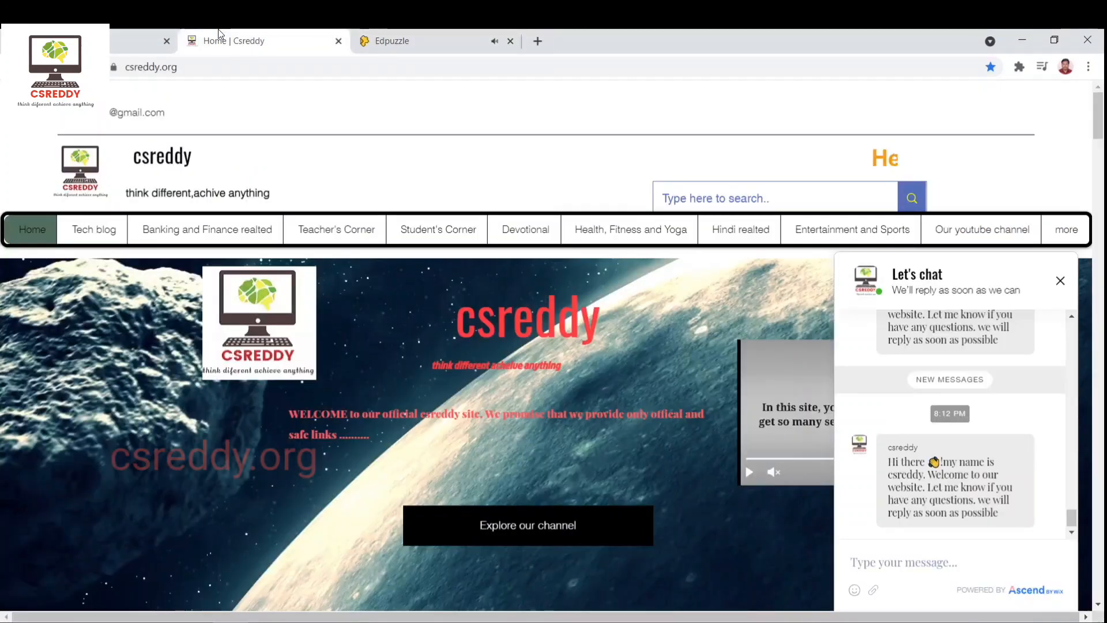
{"action": "left_click", "coordinate": [92, 40]}
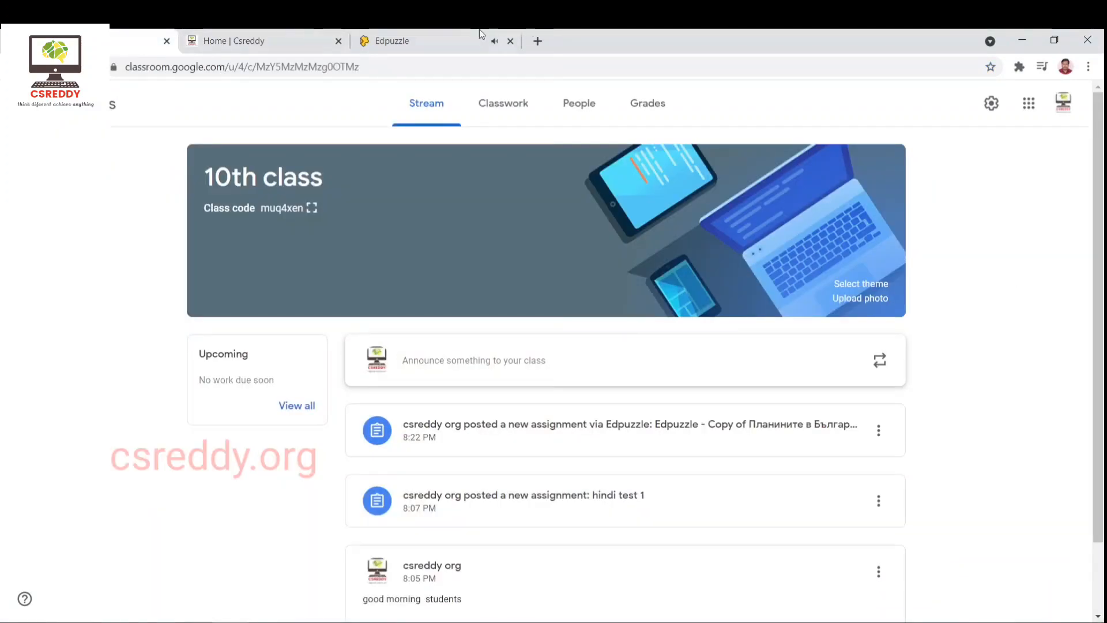
{"action": "left_click", "coordinate": [537, 42]}
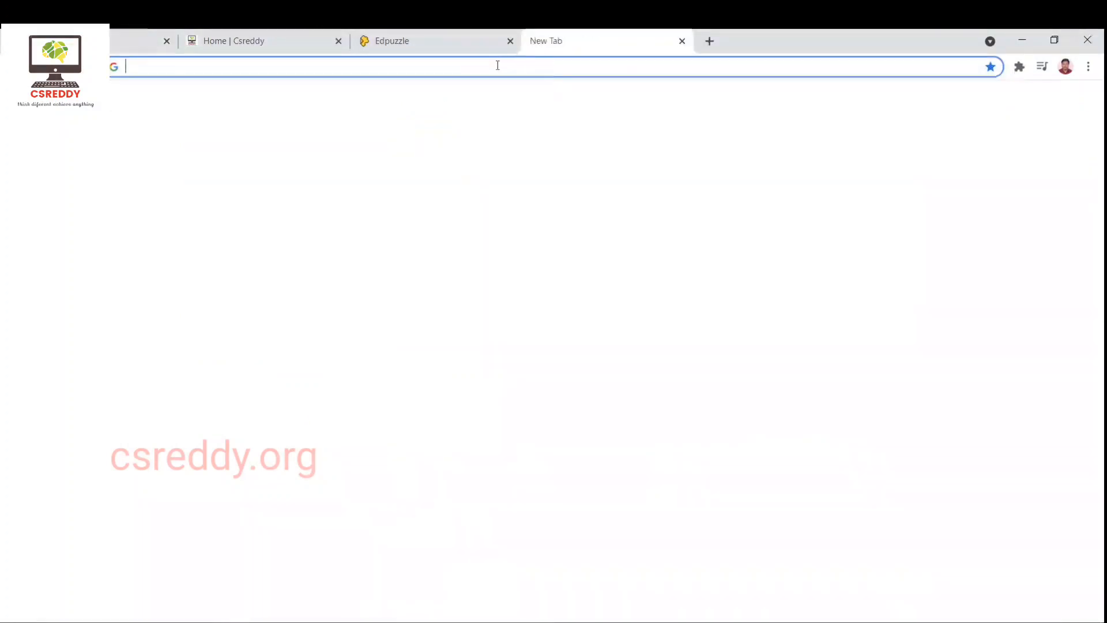
{"action": "type", "text": "google"}
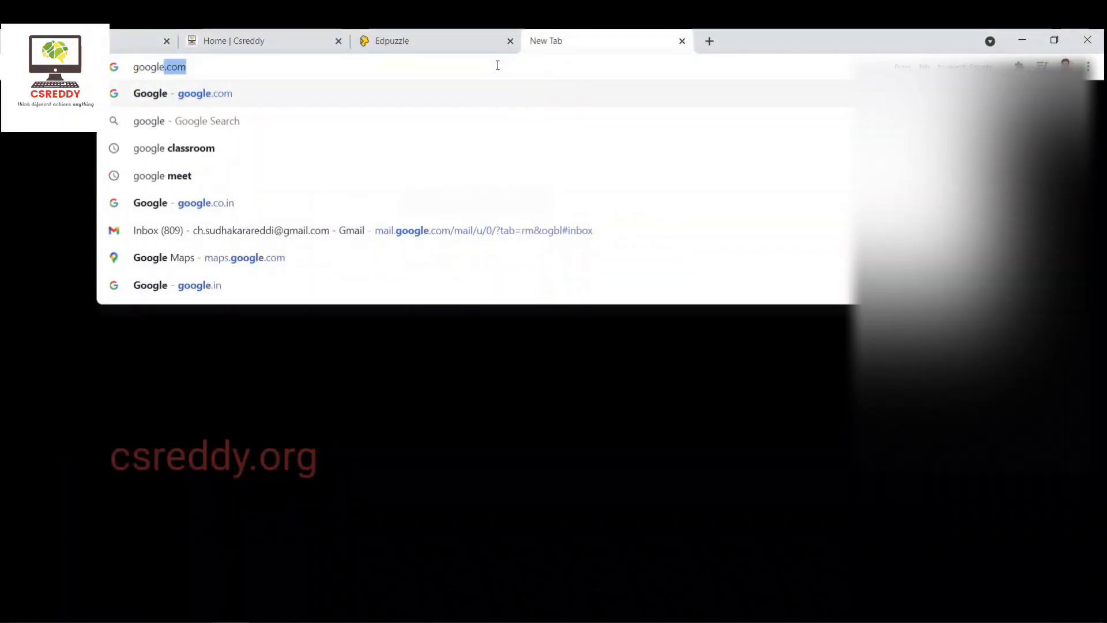
{"action": "type", "text": " class"}
{"action": "key", "text": "Down"}
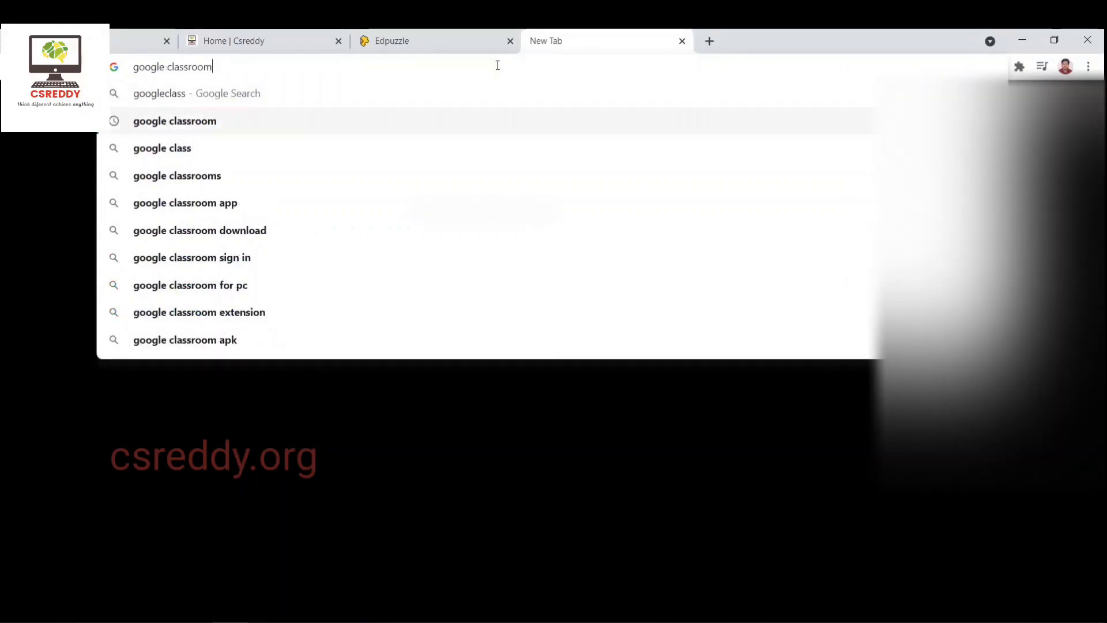
{"action": "key", "text": "Return"}
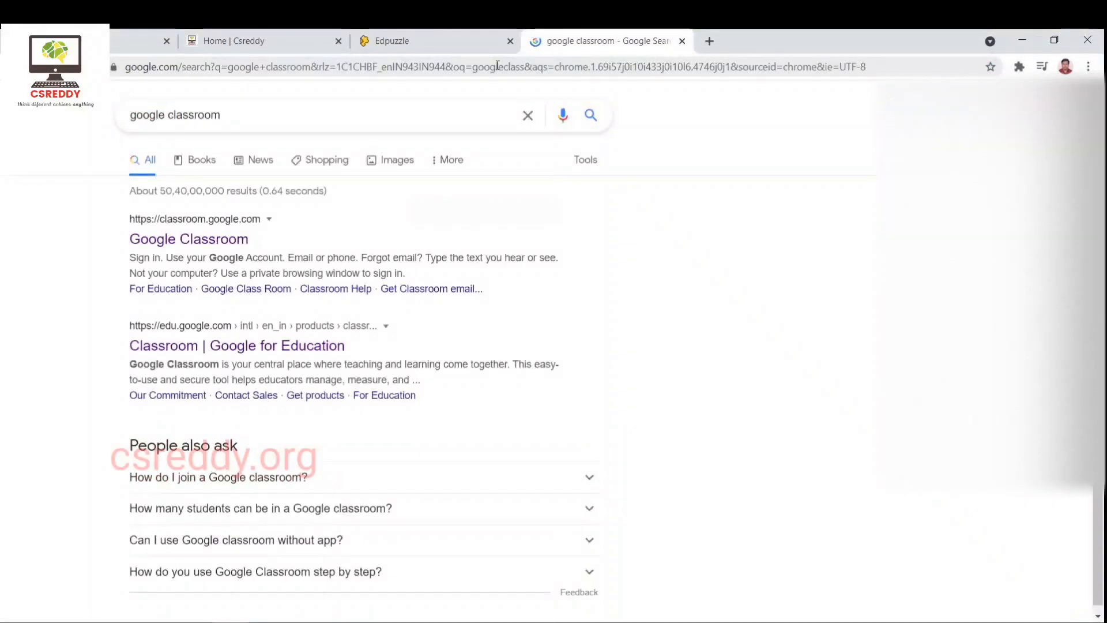
{"action": "left_click", "coordinate": [239, 245]}
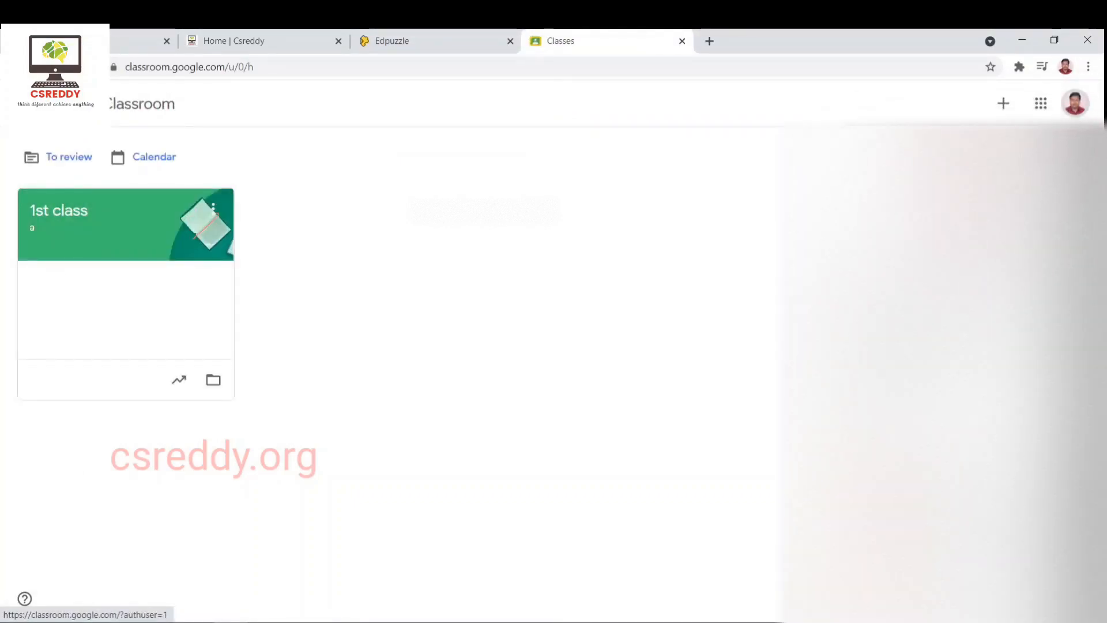
Step: Switch Google Classroom to the student account and close the first account's Classes tab and the extra blank tab
{"action": "left_click", "coordinate": [954, 310]}
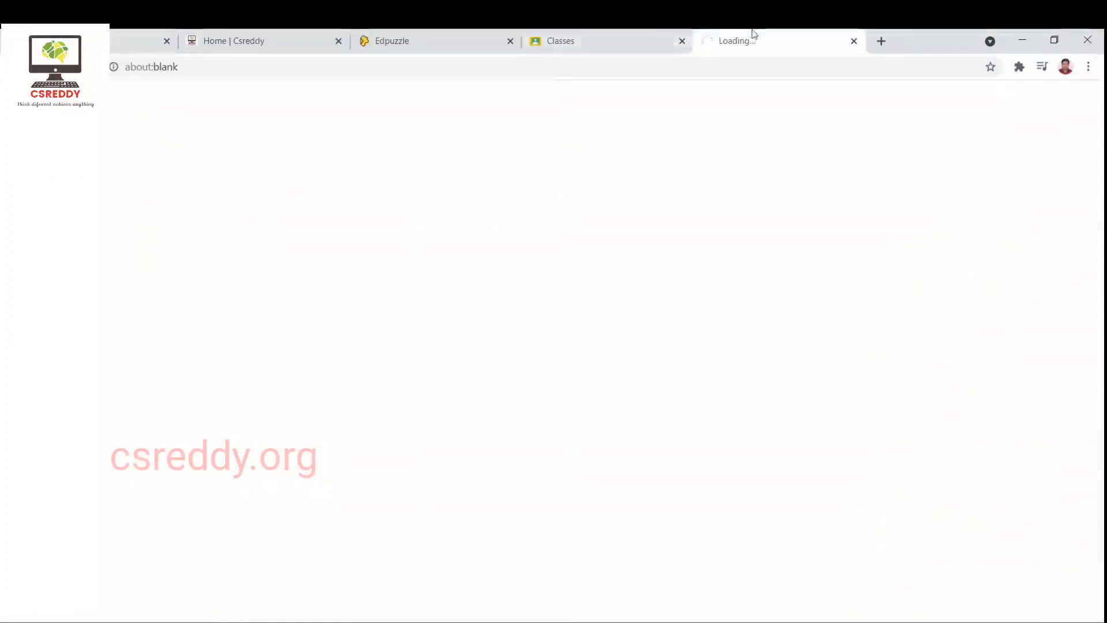
{"action": "left_click_drag", "start_coordinate": [752, 33], "coordinate": [616, 33]}
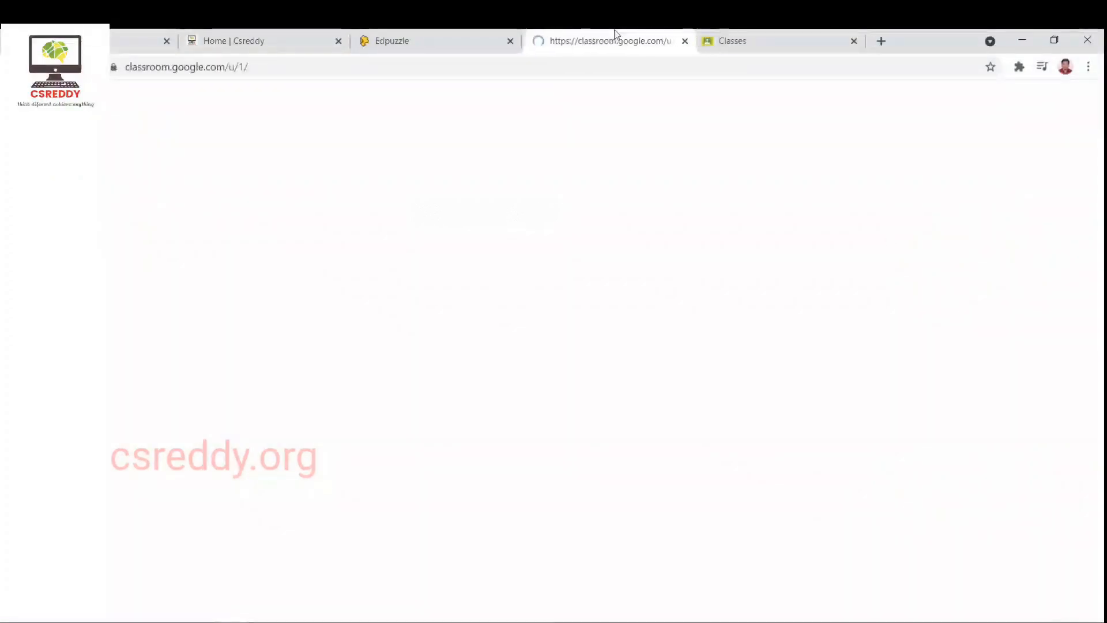
{"action": "left_click", "coordinate": [854, 41]}
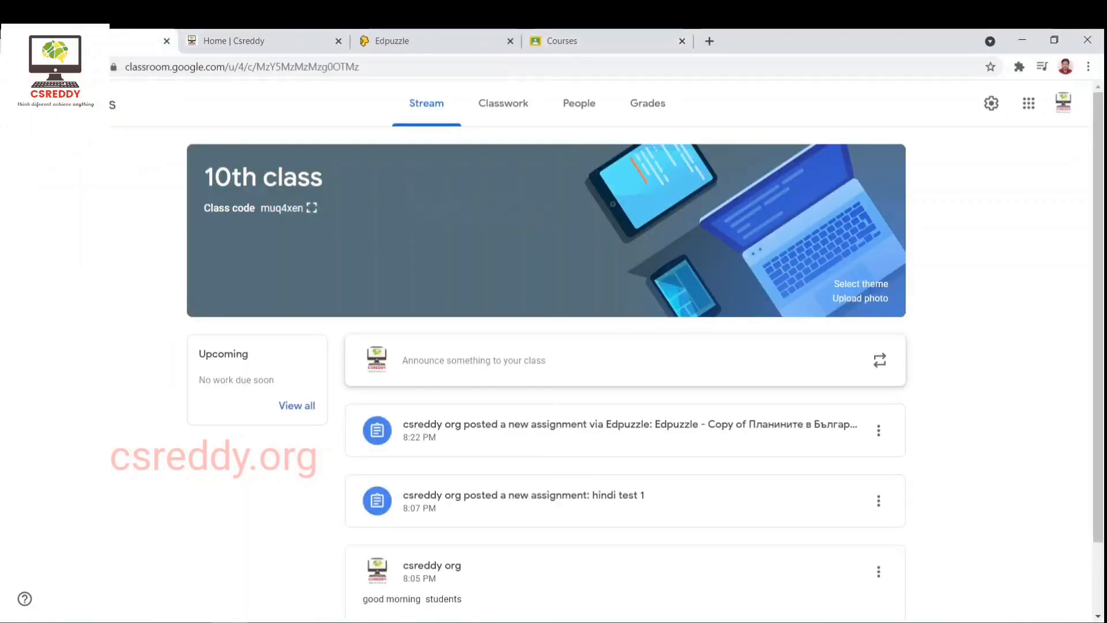
{"action": "left_click", "coordinate": [707, 38]}
{"action": "left_click", "coordinate": [599, 32]}
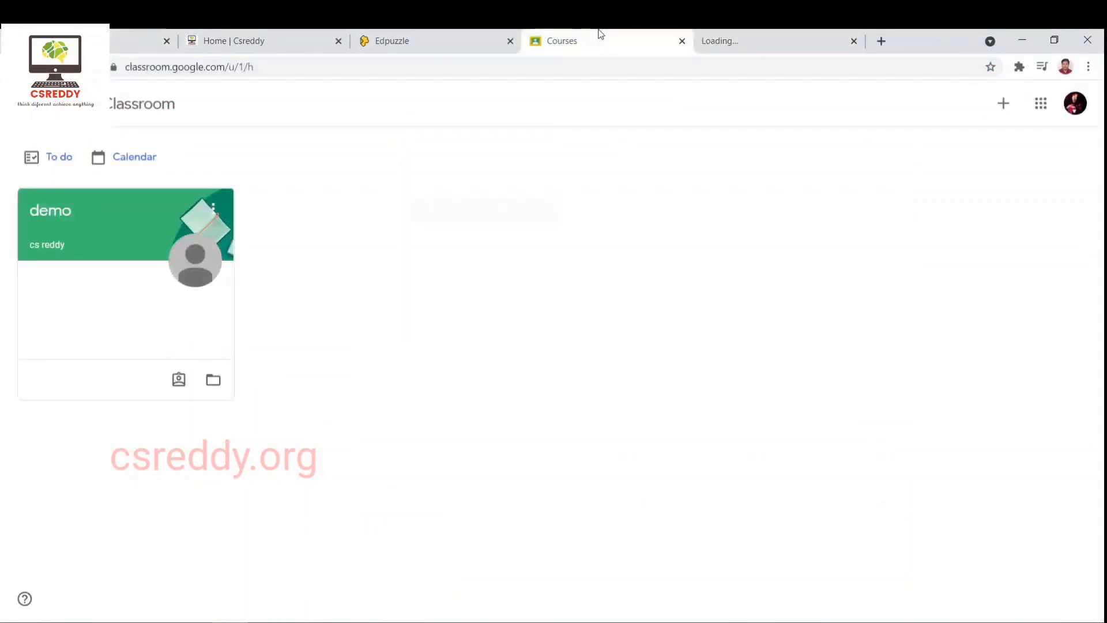
{"action": "left_click", "coordinate": [854, 41]}
Step: Open the join class form in the student account and copy the 10th class code from the teacher's stream
{"action": "left_click", "coordinate": [1002, 104]}
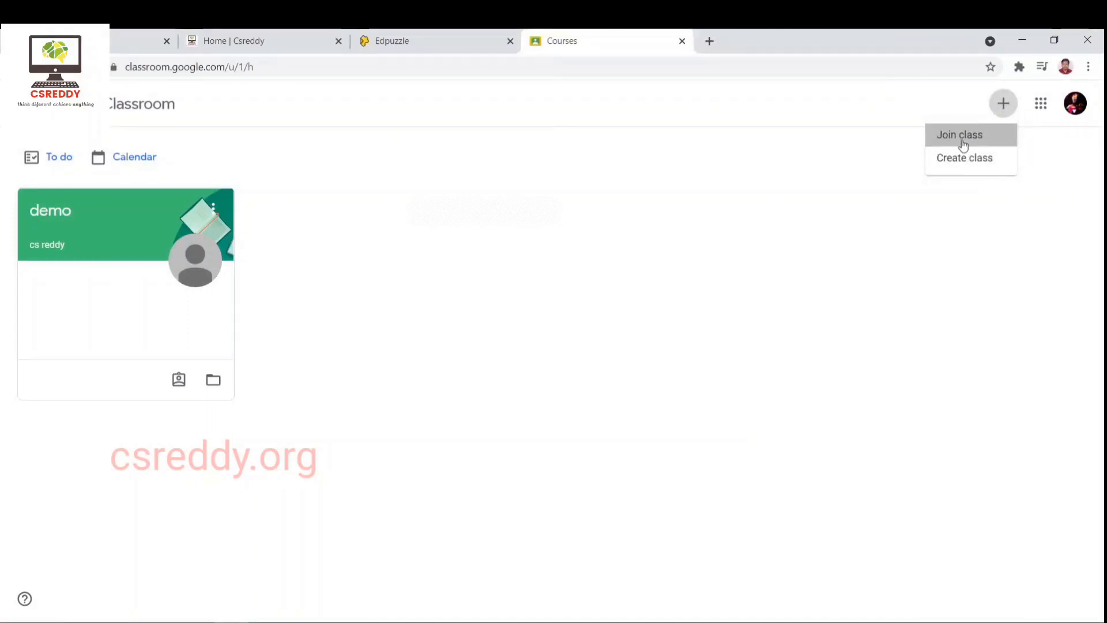
{"action": "left_click", "coordinate": [963, 138]}
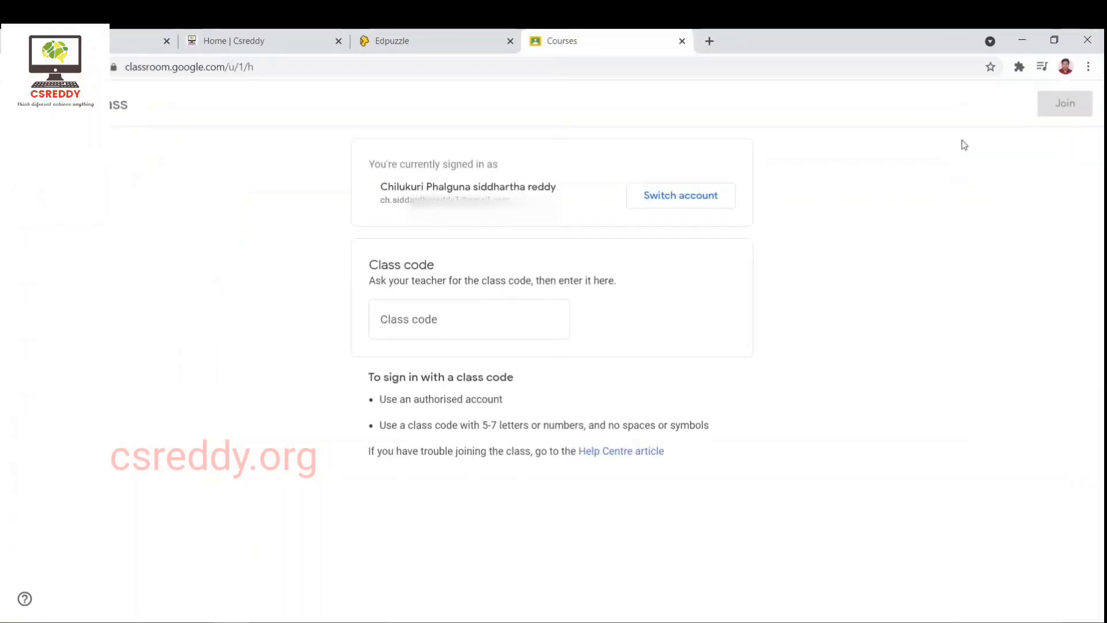
{"action": "left_click", "coordinate": [453, 306]}
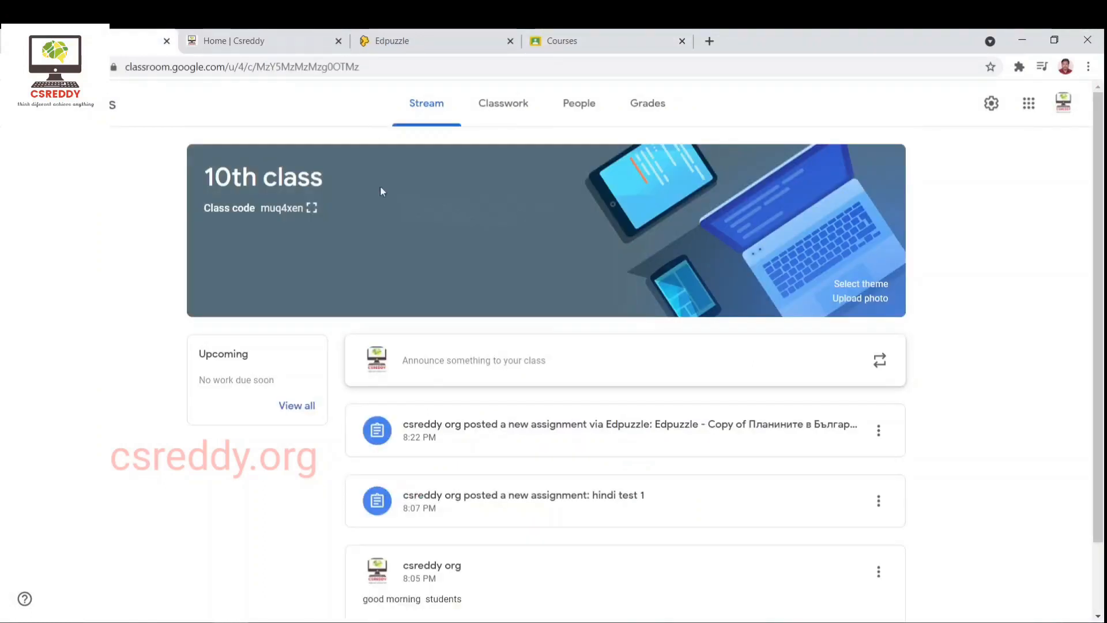
{"action": "left_click", "coordinate": [311, 207]}
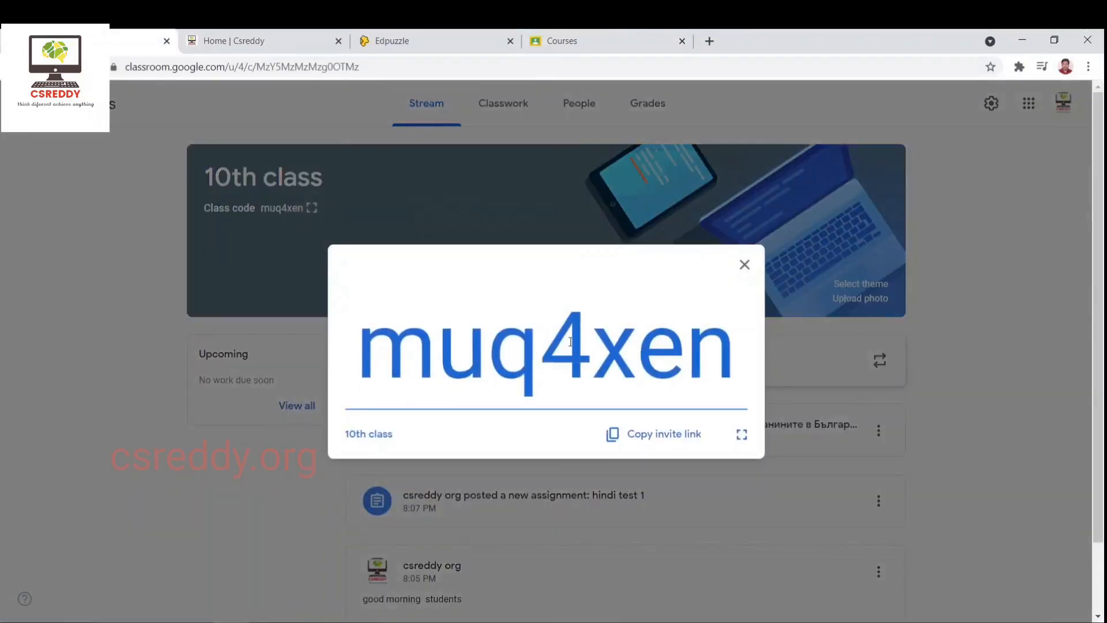
{"action": "left_click_drag", "start_coordinate": [700, 338], "coordinate": [289, 323]}
{"action": "key", "text": "ctrl+c"}
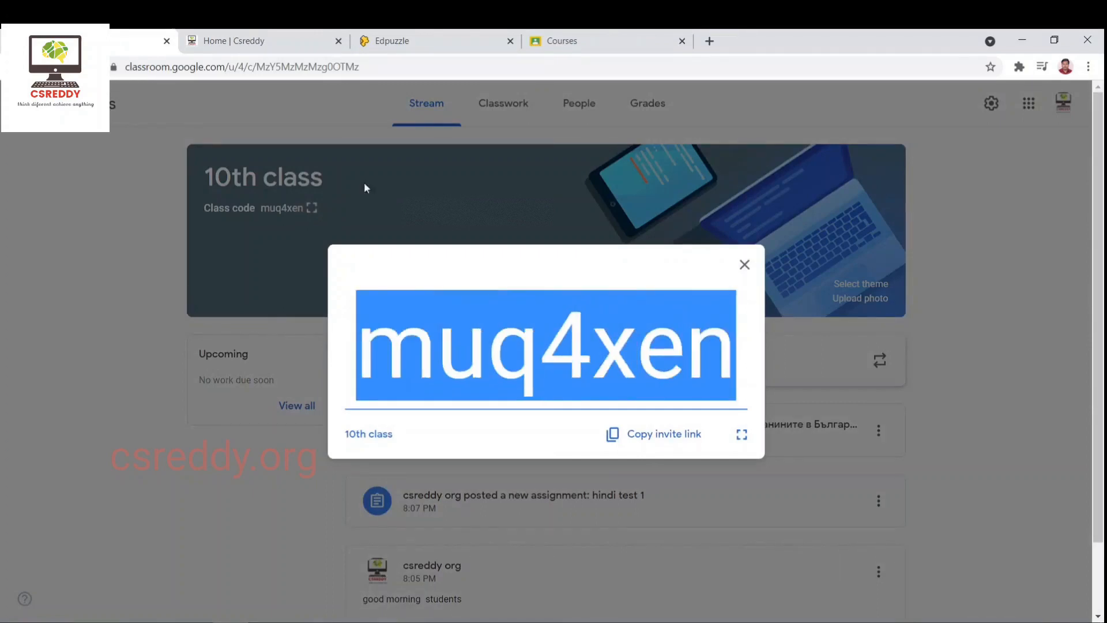
Step: Paste the class code into the student's join form, join the class, and check the signed-in account
{"action": "left_click", "coordinate": [669, 30]}
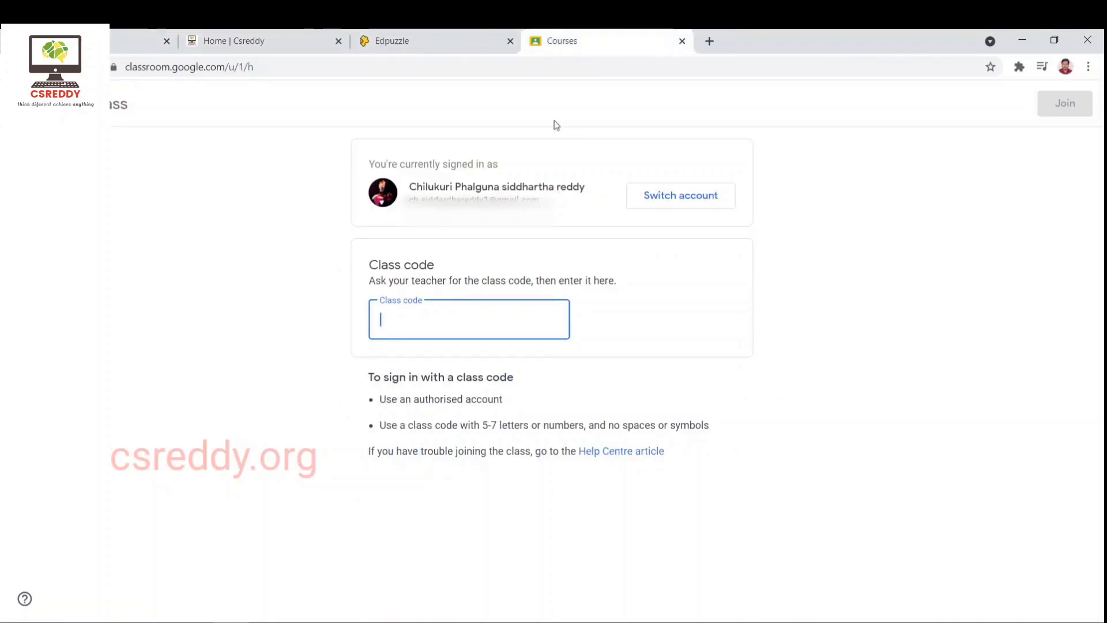
{"action": "key", "text": "ctrl+v"}
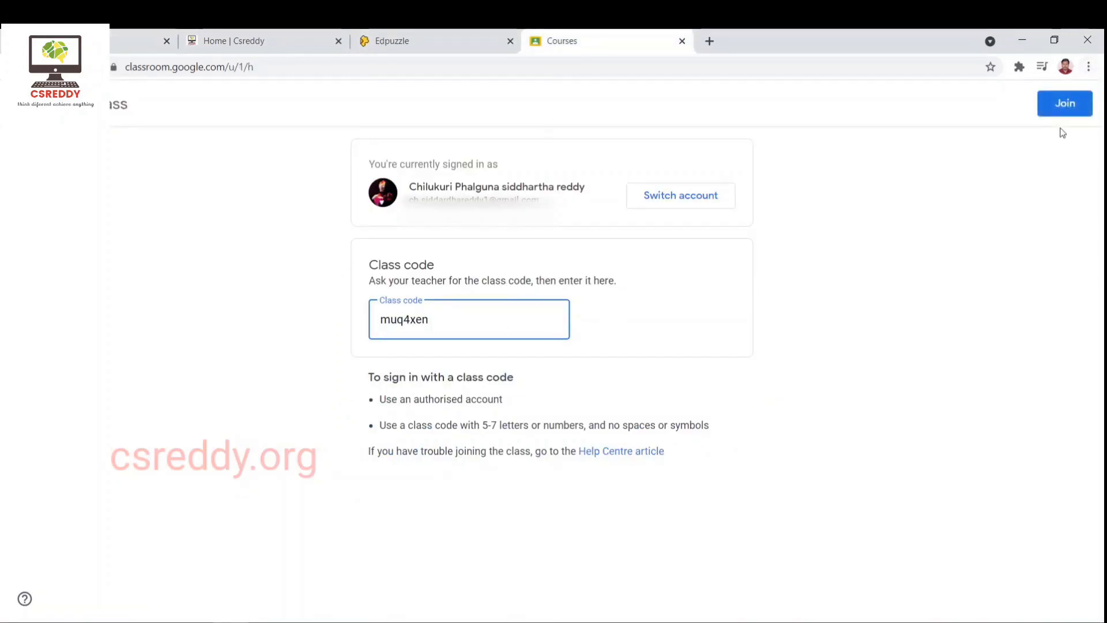
{"action": "left_click", "coordinate": [1078, 113]}
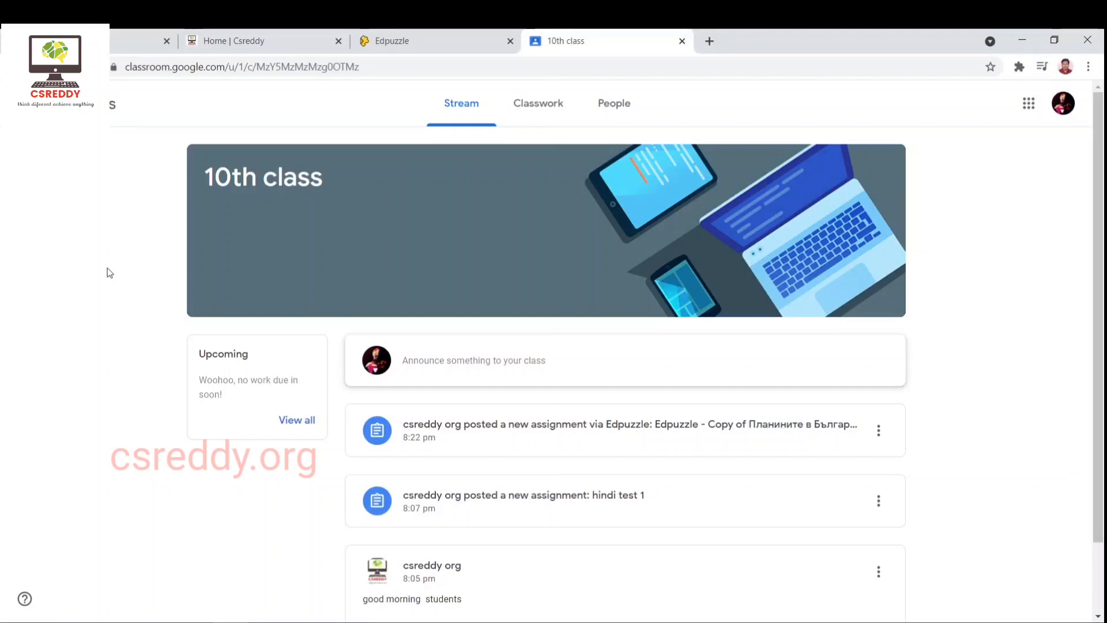
{"action": "left_click", "coordinate": [1064, 103]}
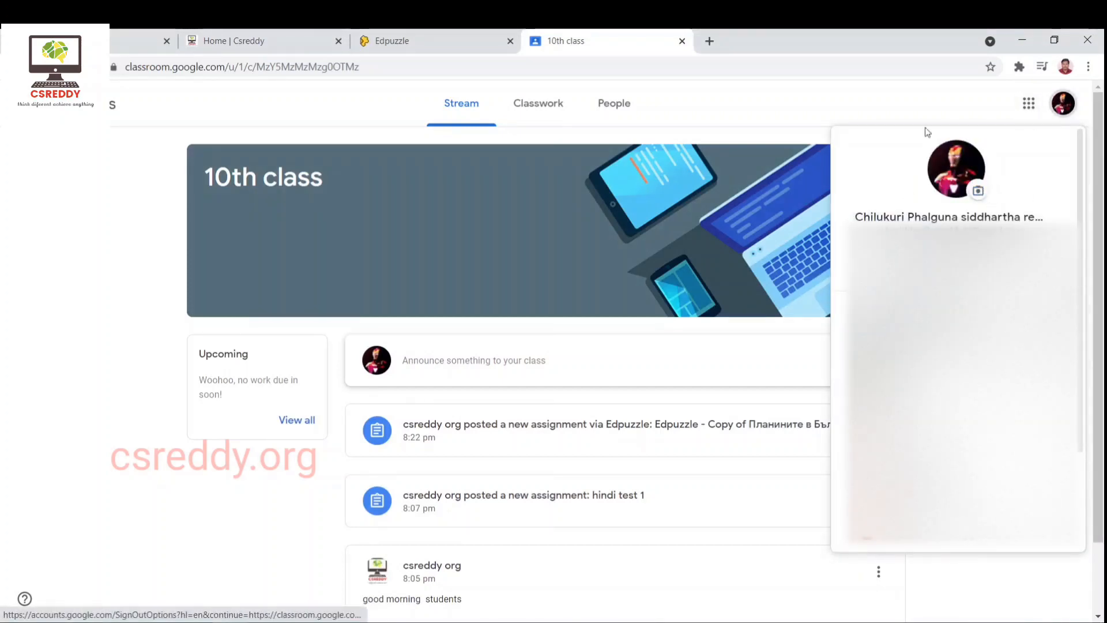
{"action": "left_click", "coordinate": [857, 98]}
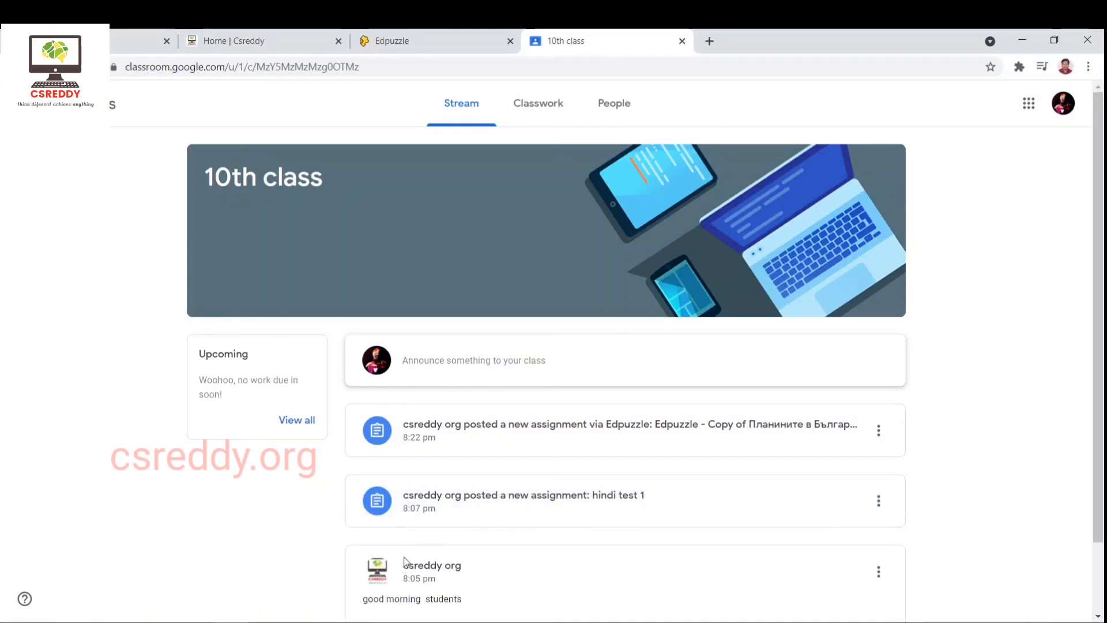
Step: Open the Edpuzzle assignment as the student, dismiss the classwork files tip, and mark the assignment as done
{"action": "left_click", "coordinate": [517, 413]}
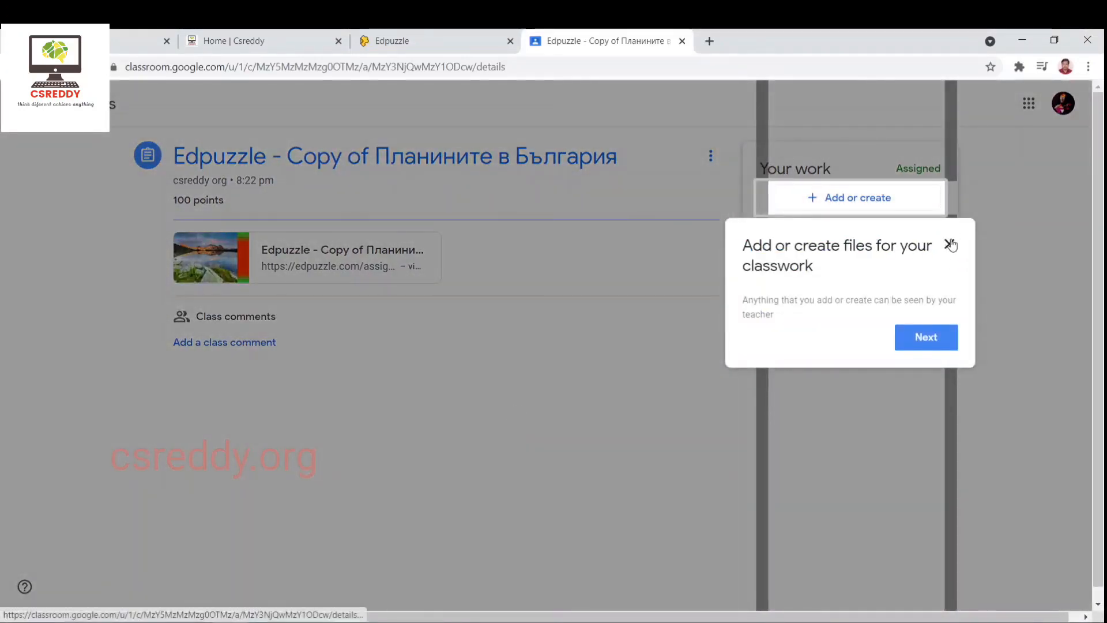
{"action": "left_click", "coordinate": [949, 244]}
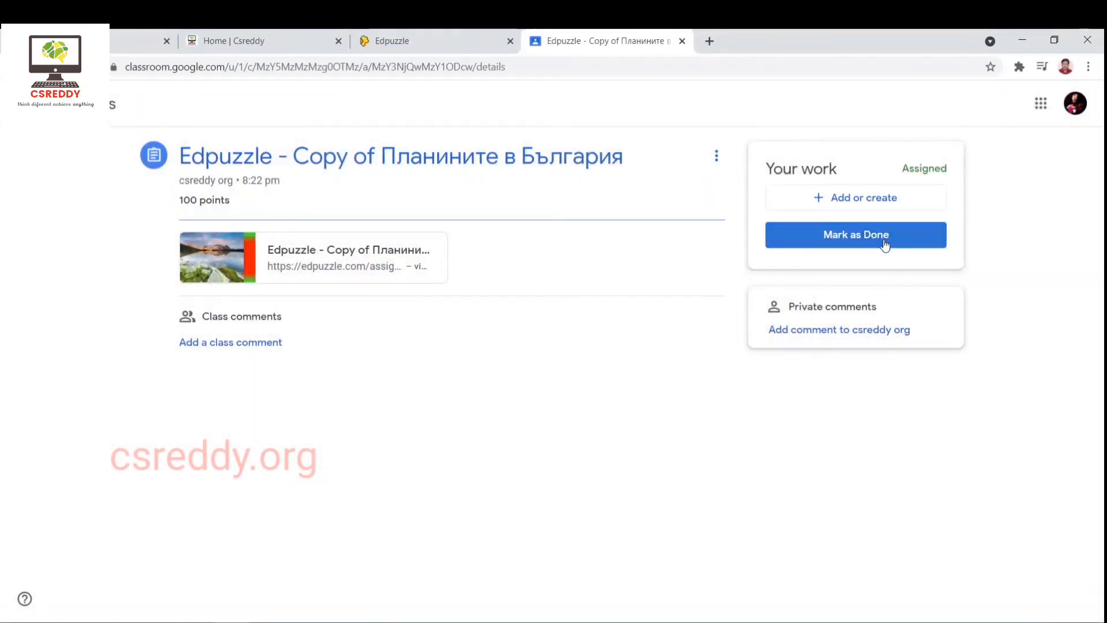
{"action": "left_click", "coordinate": [883, 241]}
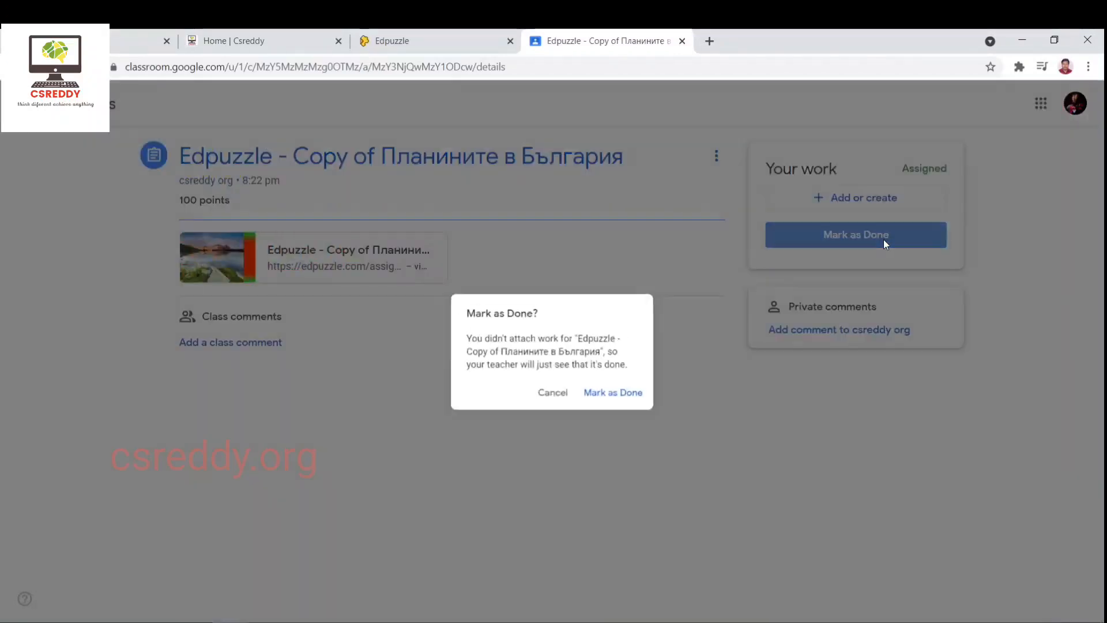
{"action": "left_click", "coordinate": [649, 398]}
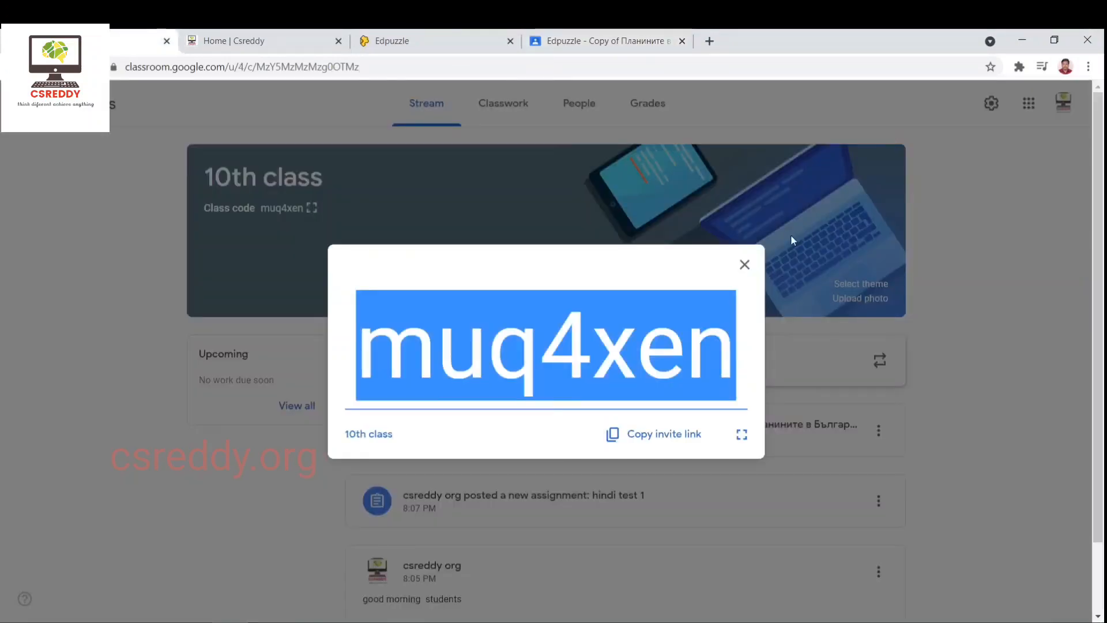
Step: Close the enlarged class code, reload the teacher's 10th class stream, and dismiss the Classwork customization tip
{"action": "left_click", "coordinate": [744, 264]}
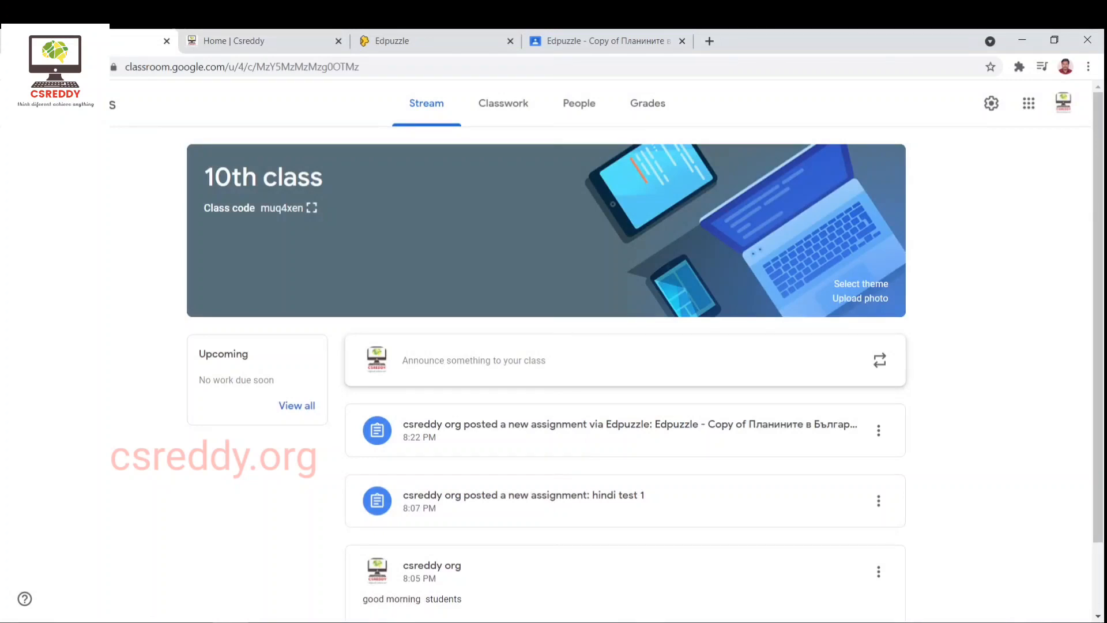
{"action": "key", "text": "F5"}
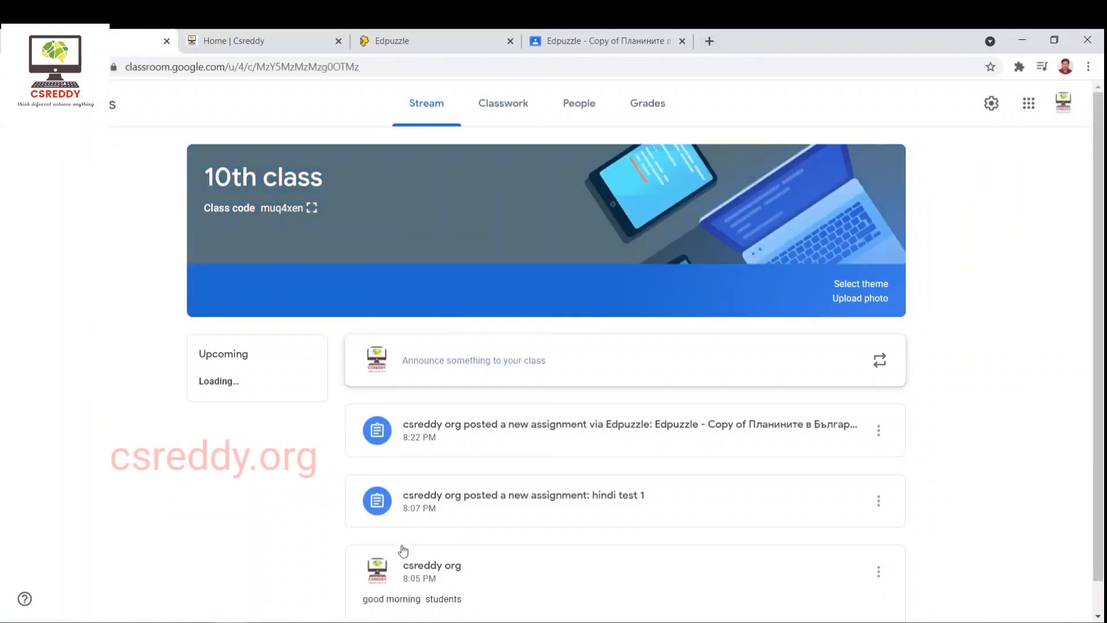
{"action": "scroll", "coordinate": [543, 297], "scroll_direction": "down", "scroll_amount": 1}
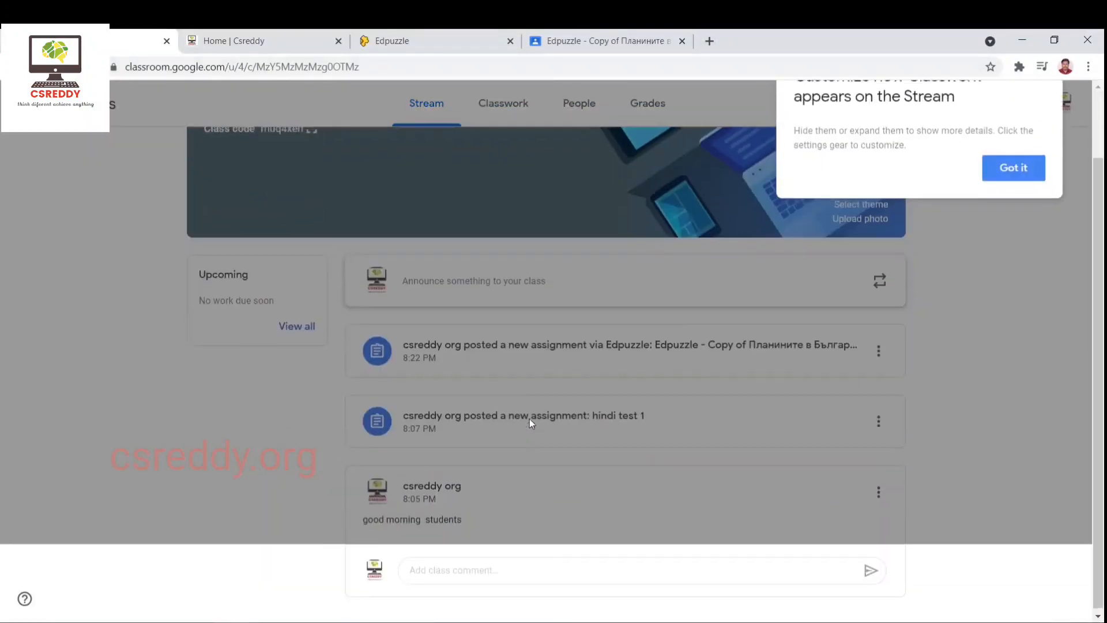
{"action": "left_click", "coordinate": [1036, 258]}
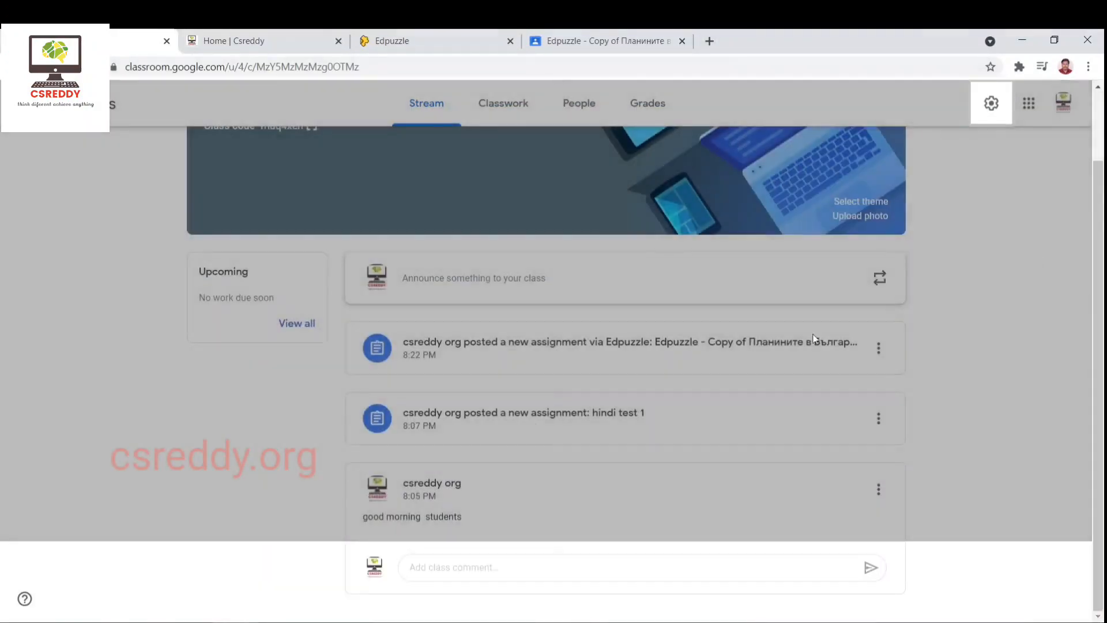
Step: Review the teacher's Classwork and People pages of the 10th class, including the actions available for the enrolled student
{"action": "left_click", "coordinate": [503, 106]}
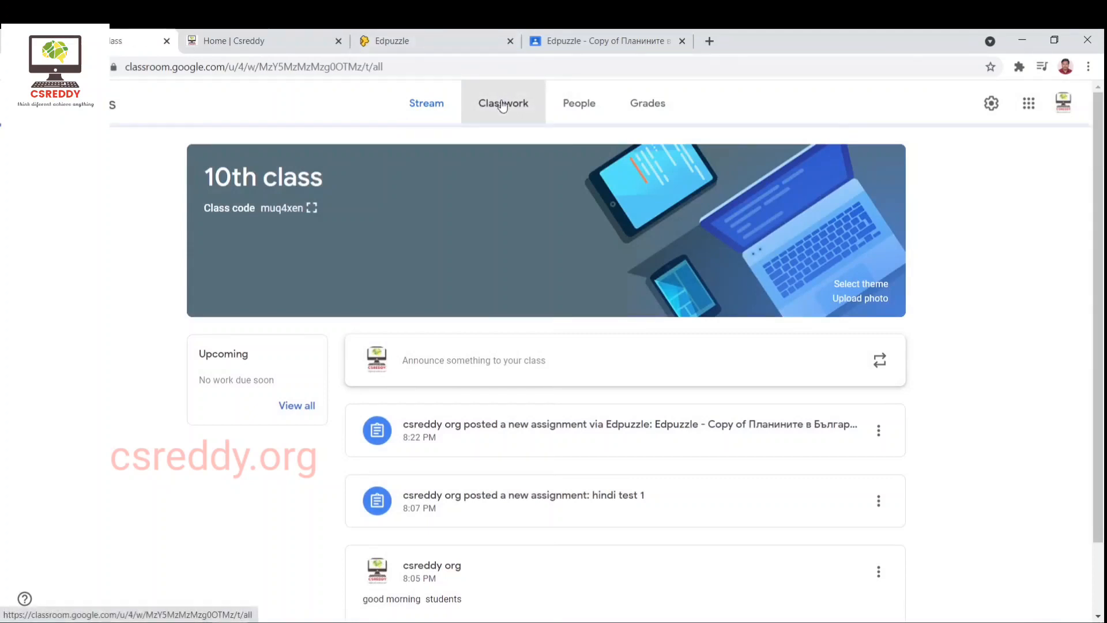
{"action": "left_click", "coordinate": [586, 105]}
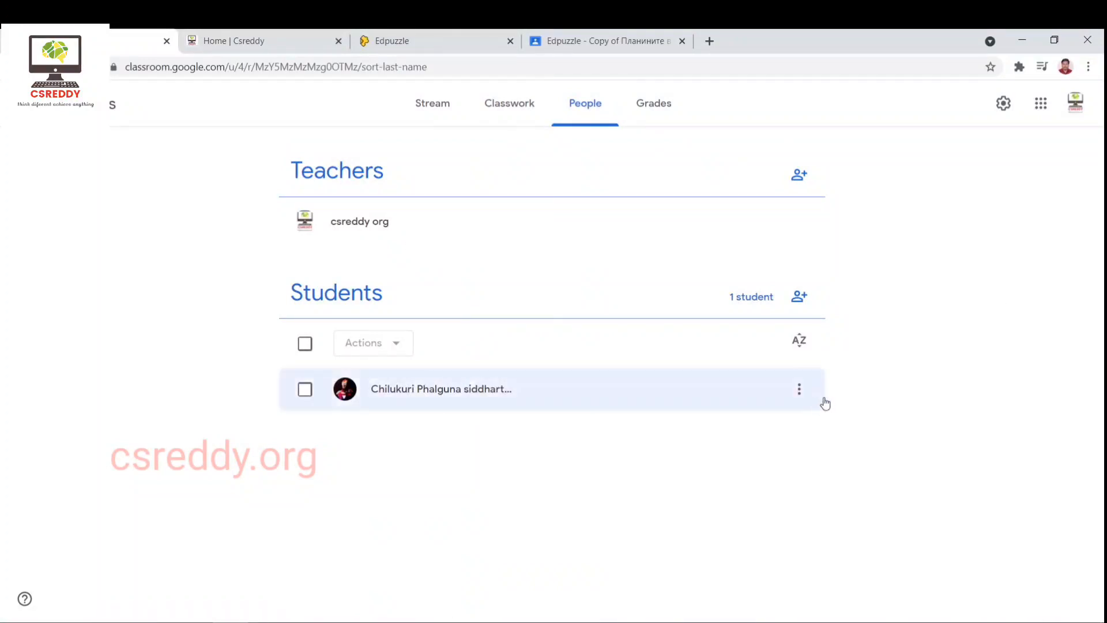
{"action": "left_click", "coordinate": [797, 390]}
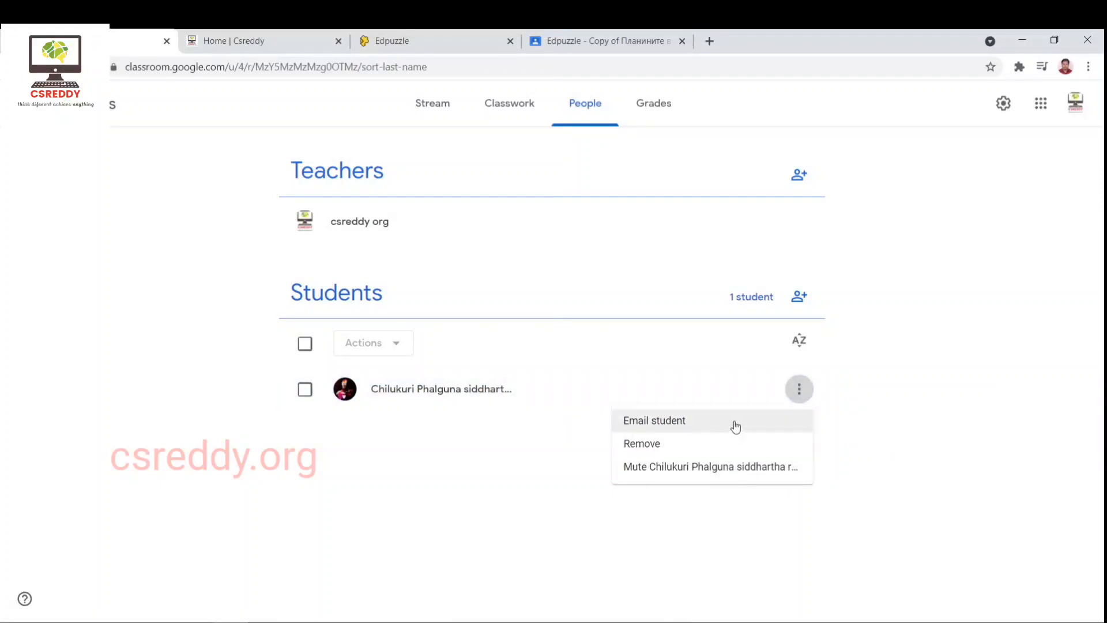
{"action": "left_click", "coordinate": [459, 97]}
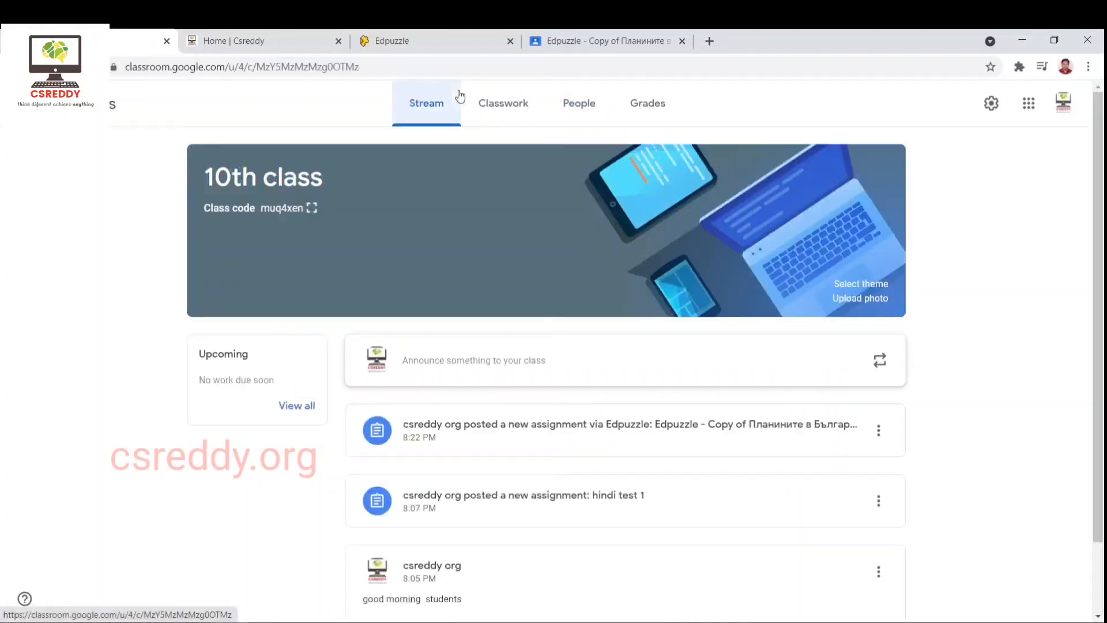
{"action": "left_click", "coordinate": [496, 97]}
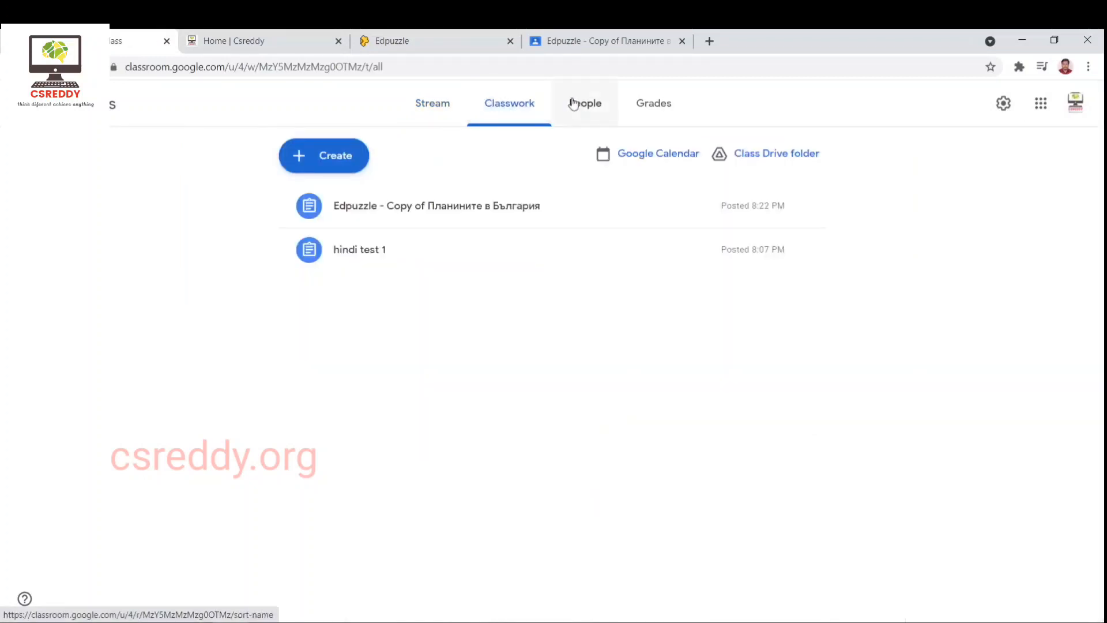
{"action": "left_click", "coordinate": [576, 107]}
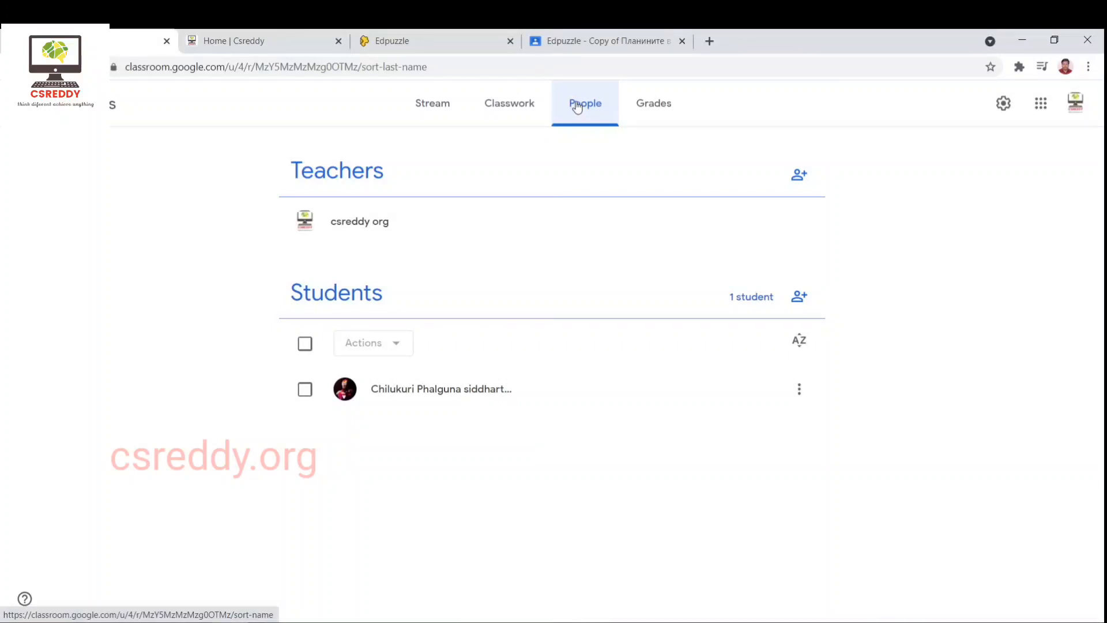
Step: Check the student's assignment page, open its attached Edpuzzle video, close that extra tab, and return to the original Edpuzzle video
{"action": "left_click", "coordinate": [401, 36]}
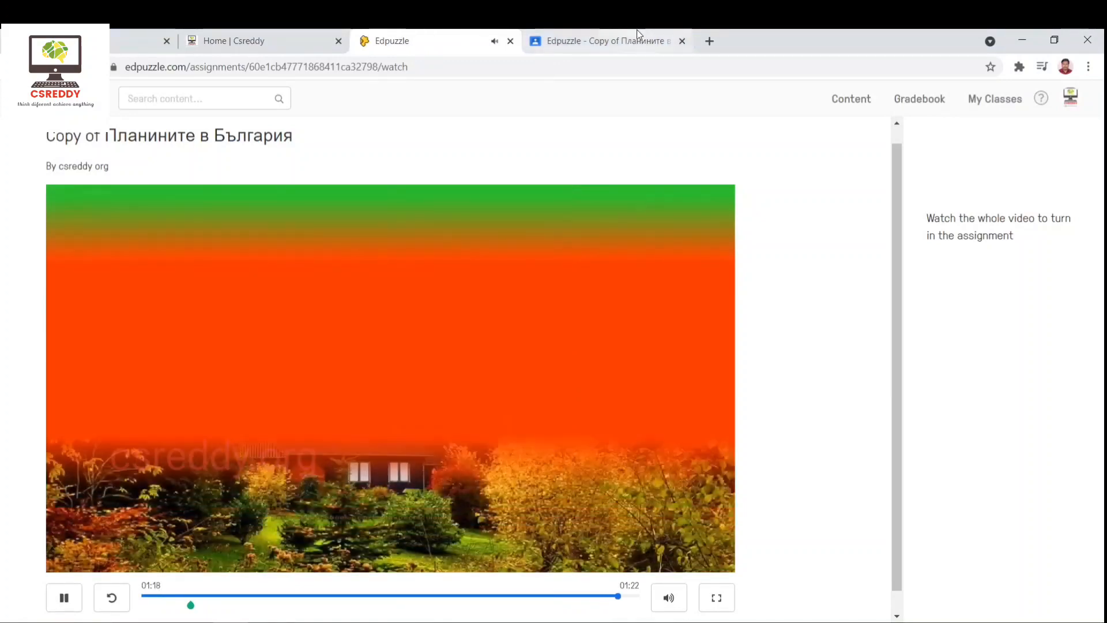
{"action": "left_click", "coordinate": [637, 32]}
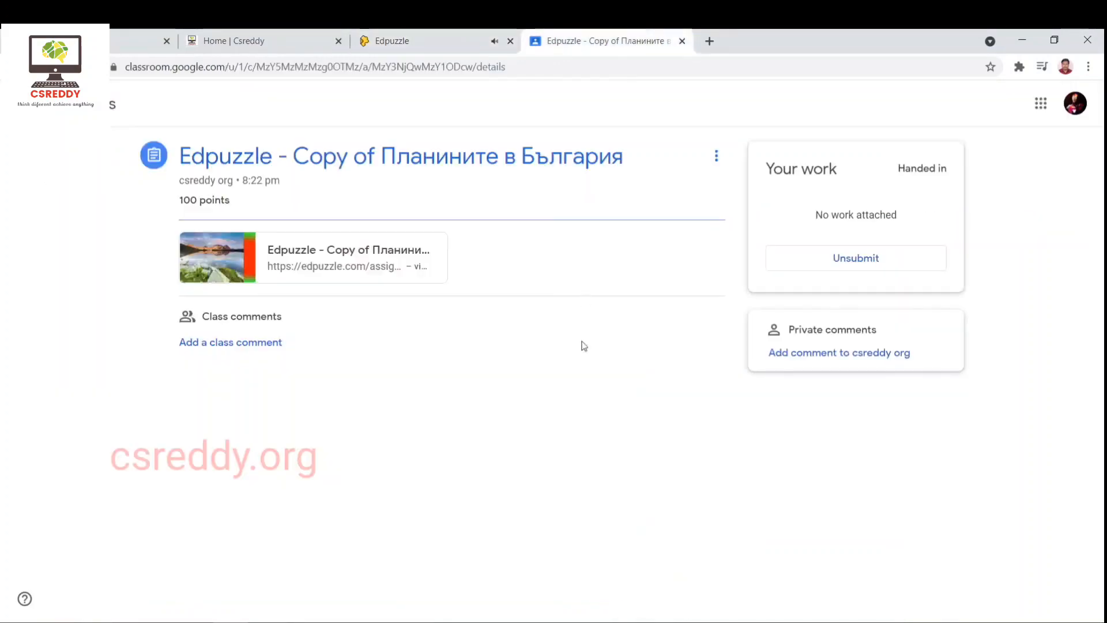
{"action": "left_click", "coordinate": [396, 277]}
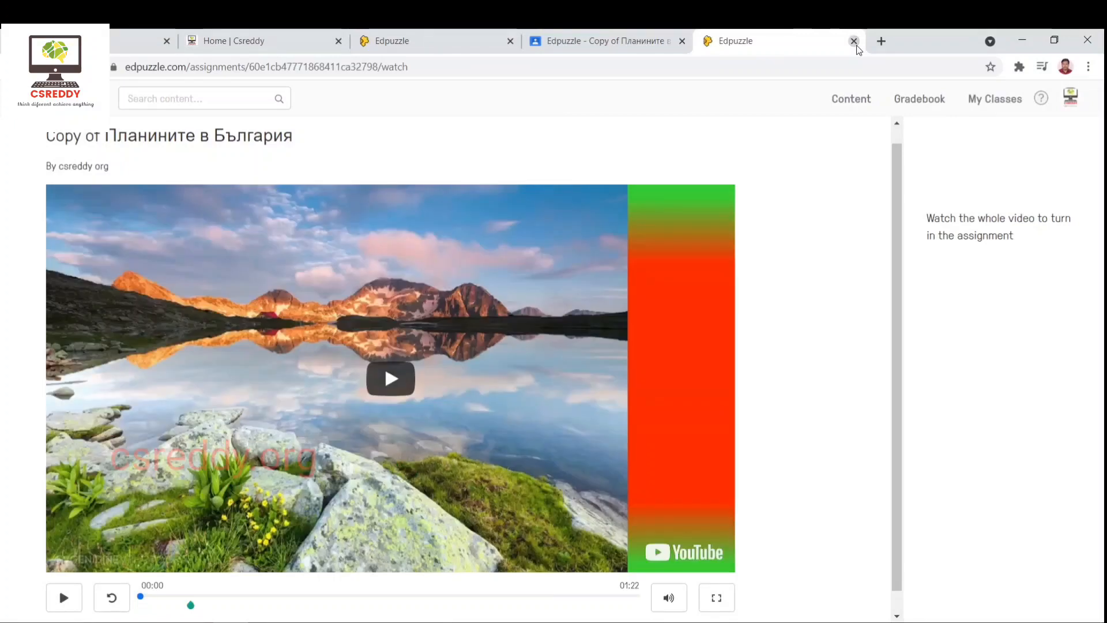
{"action": "left_click", "coordinate": [854, 41]}
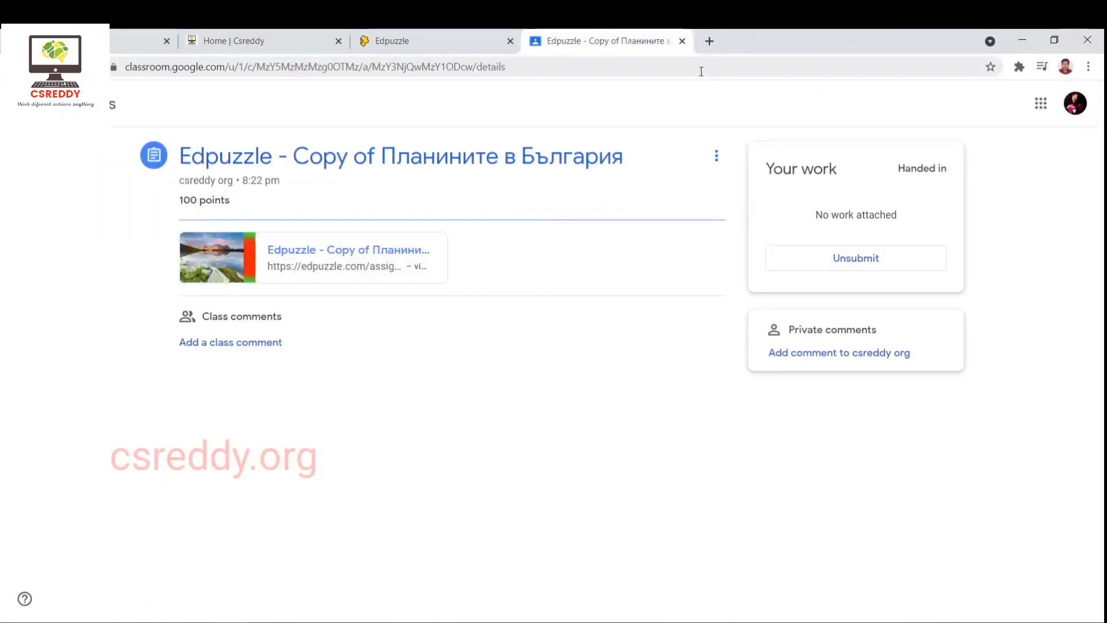
{"action": "left_click", "coordinate": [442, 30]}
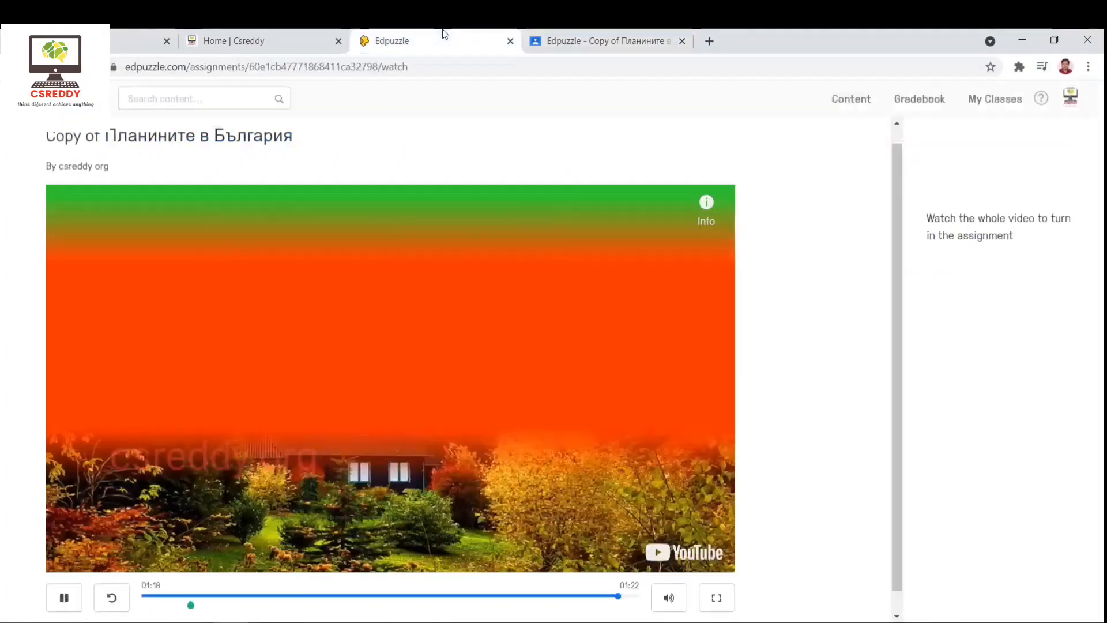
Step: Look over the csreddy.org home page and its navigation categories, closing the chat window whenever it opens
{"action": "left_click", "coordinate": [310, 32]}
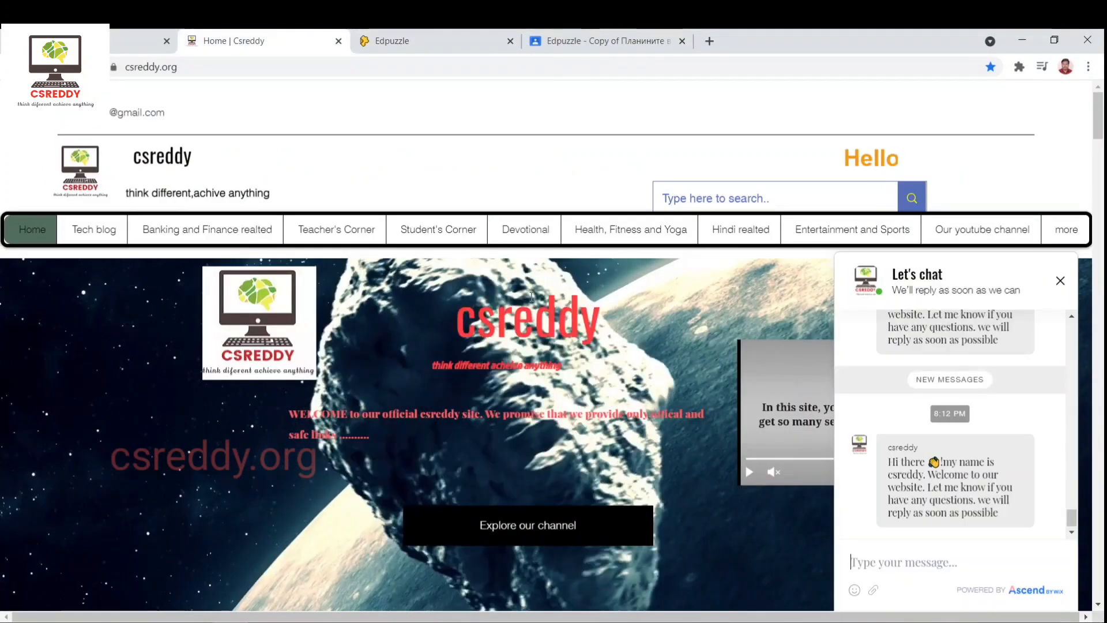
{"action": "scroll", "coordinate": [1065, 305], "scroll_direction": "down", "scroll_amount": 5}
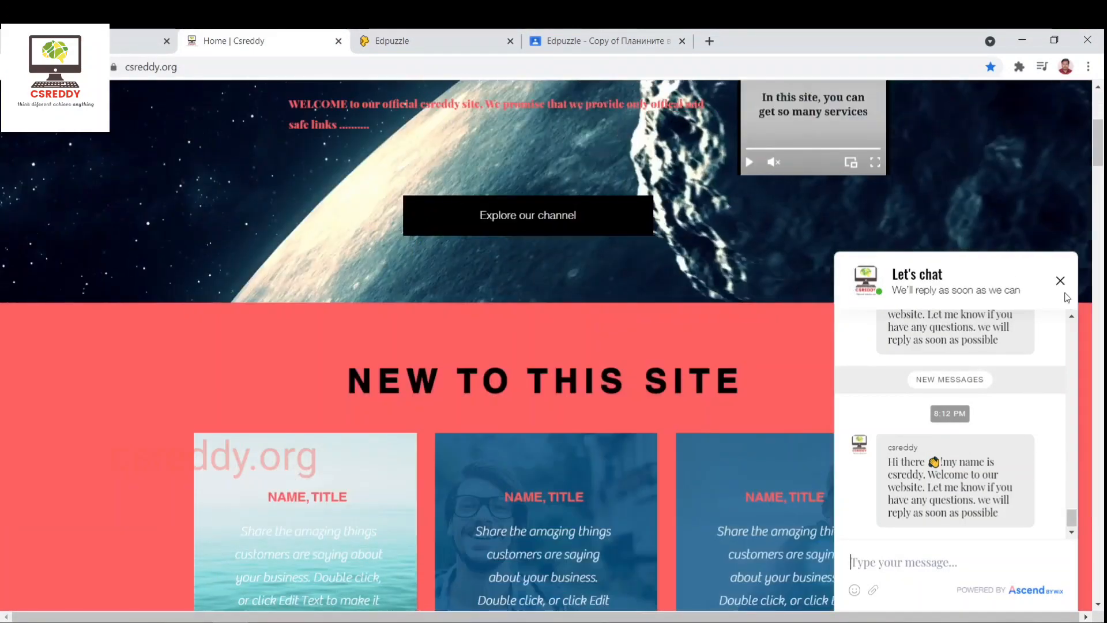
{"action": "left_click", "coordinate": [1060, 281]}
{"action": "scroll", "coordinate": [799, 262], "scroll_direction": "up", "scroll_amount": 1}
{"action": "scroll", "coordinate": [799, 263], "scroll_direction": "up", "scroll_amount": 1}
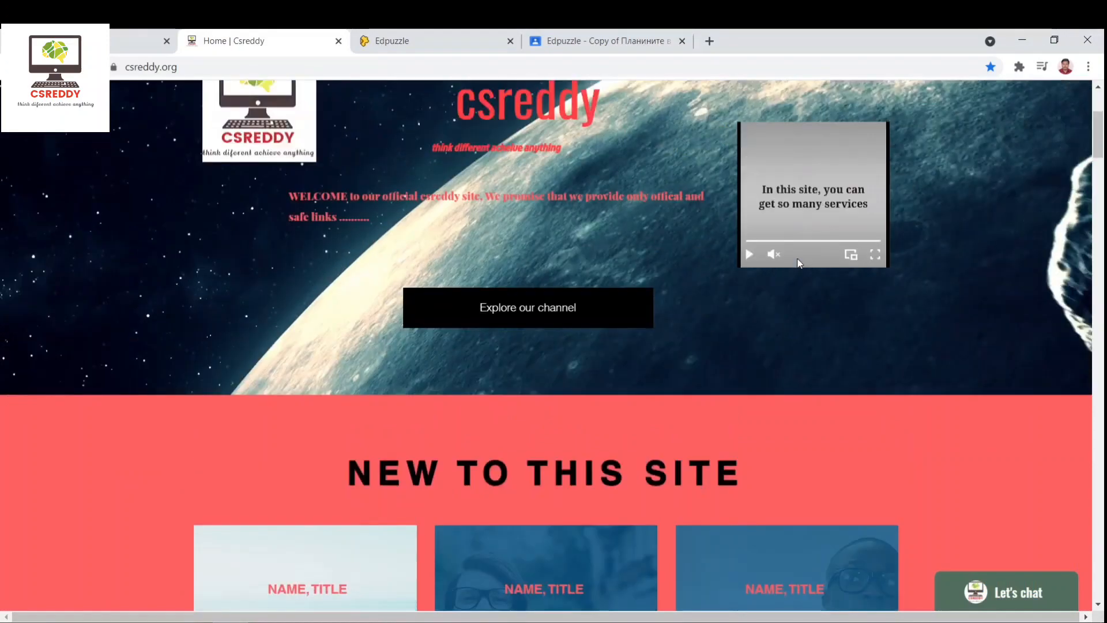
{"action": "scroll", "coordinate": [799, 263], "scroll_direction": "up", "scroll_amount": 3}
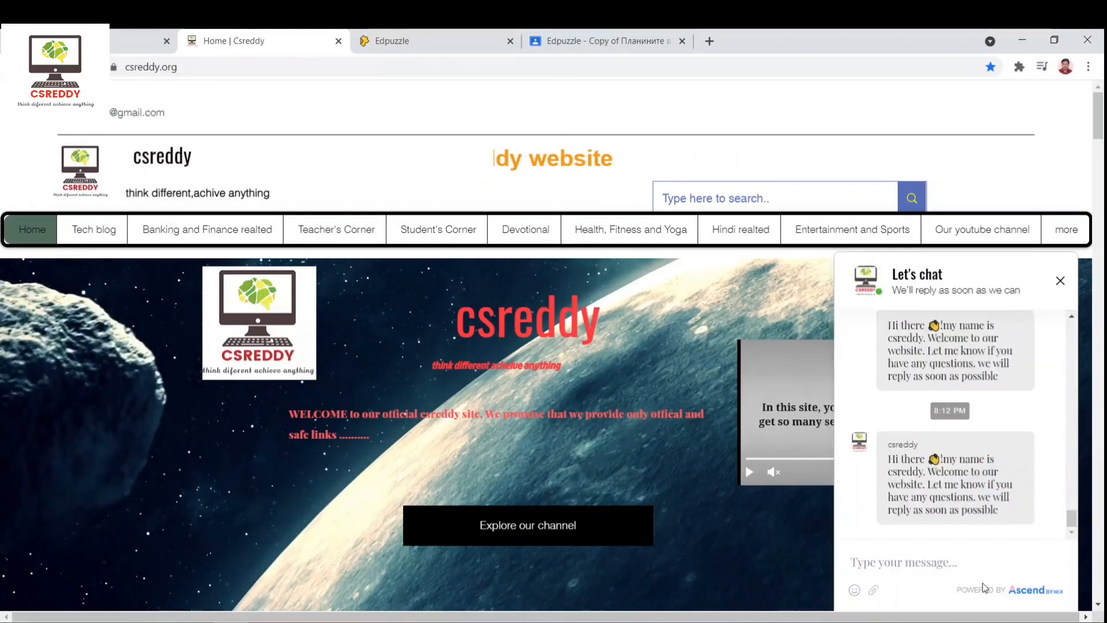
{"action": "mouse_move", "coordinate": [512, 235]}
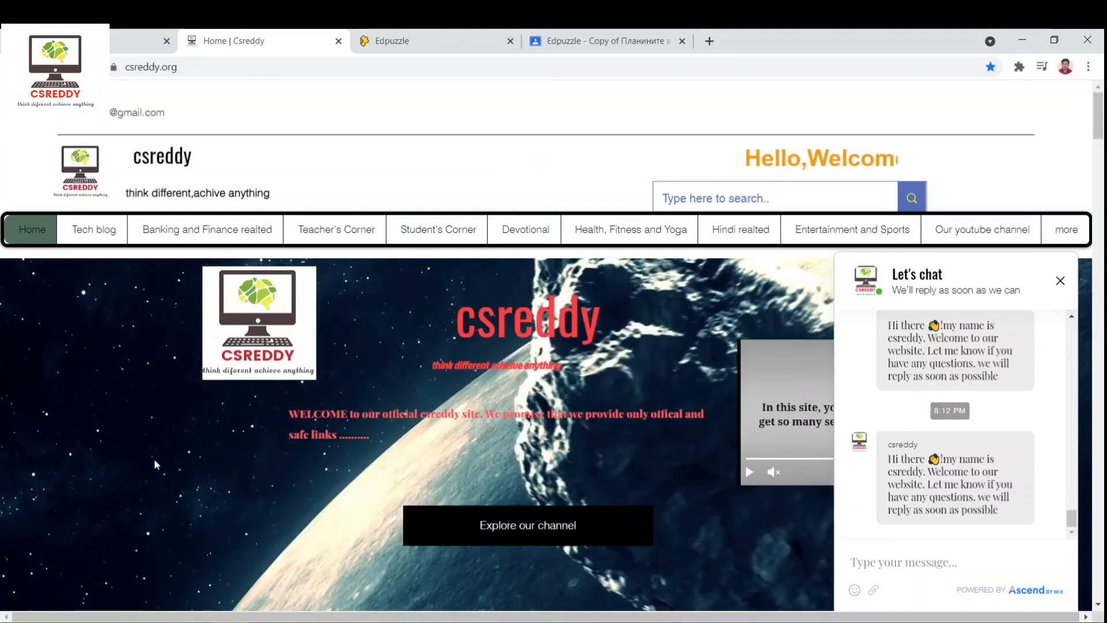
{"action": "left_click", "coordinate": [1062, 281]}
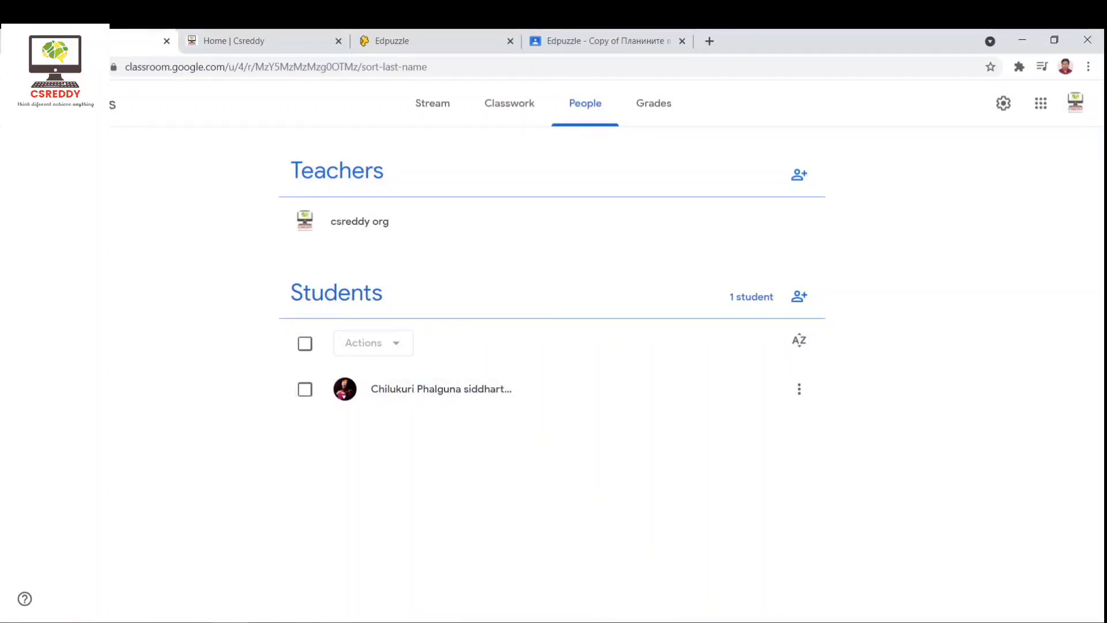
{"action": "key", "text": "alt+Tab"}
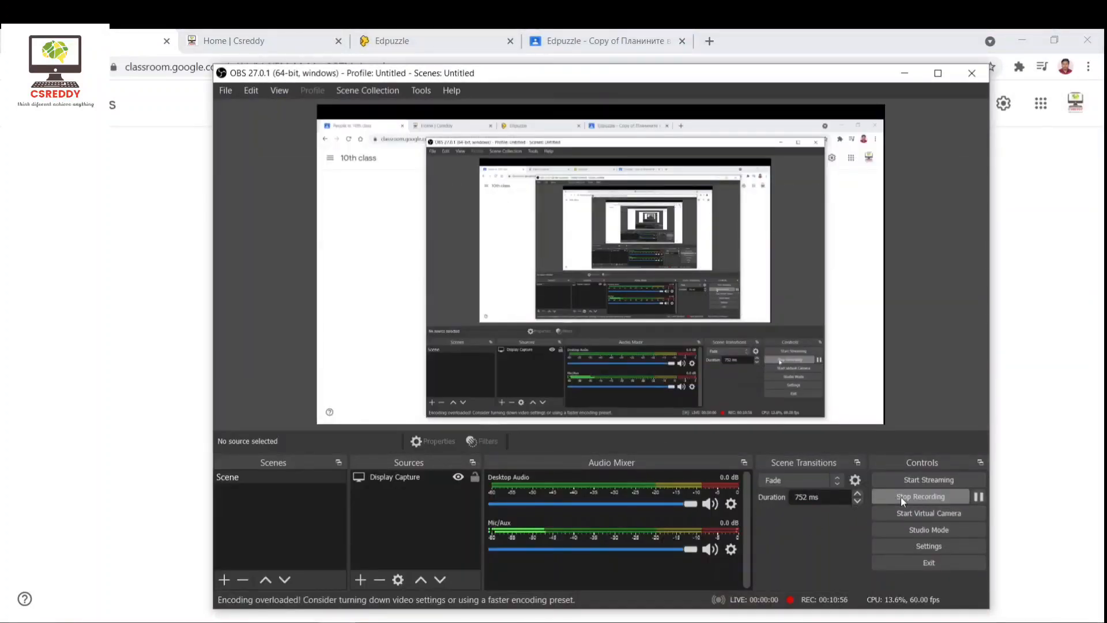